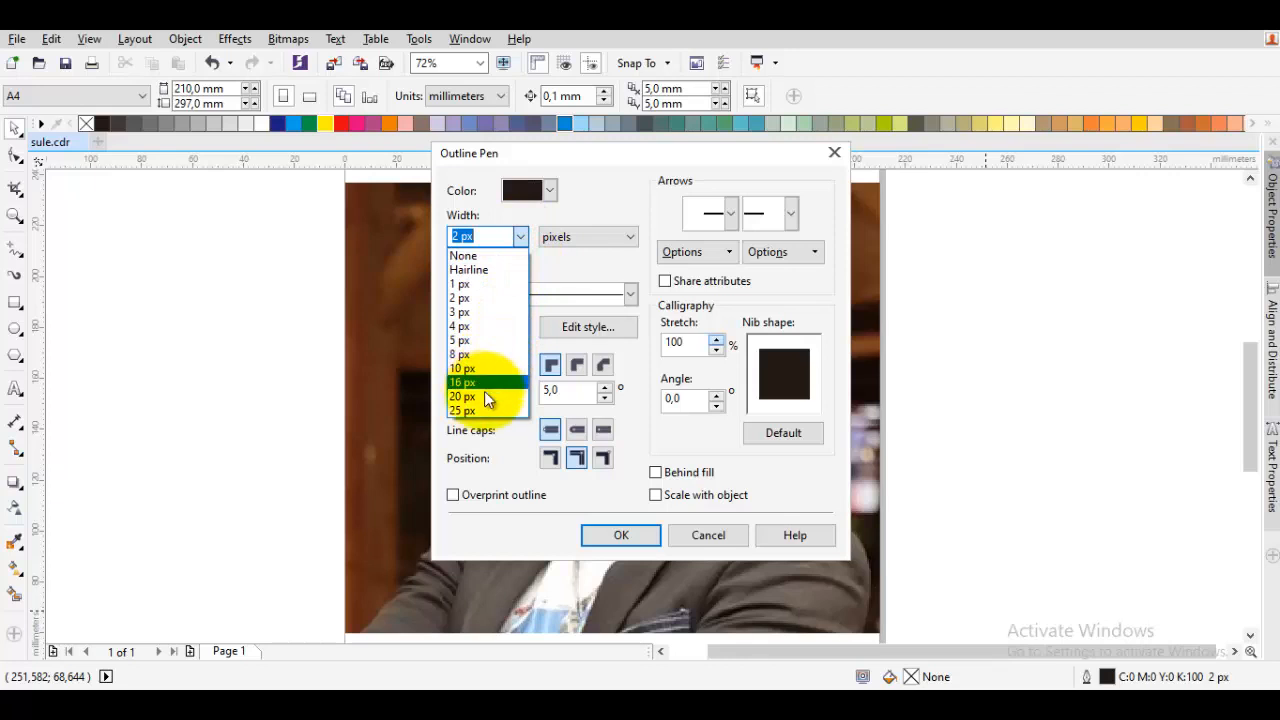
# Set the default outline pen to a 16 px width with rounded corners
pyautogui.click(485, 388)
pyautogui.click(577, 365)
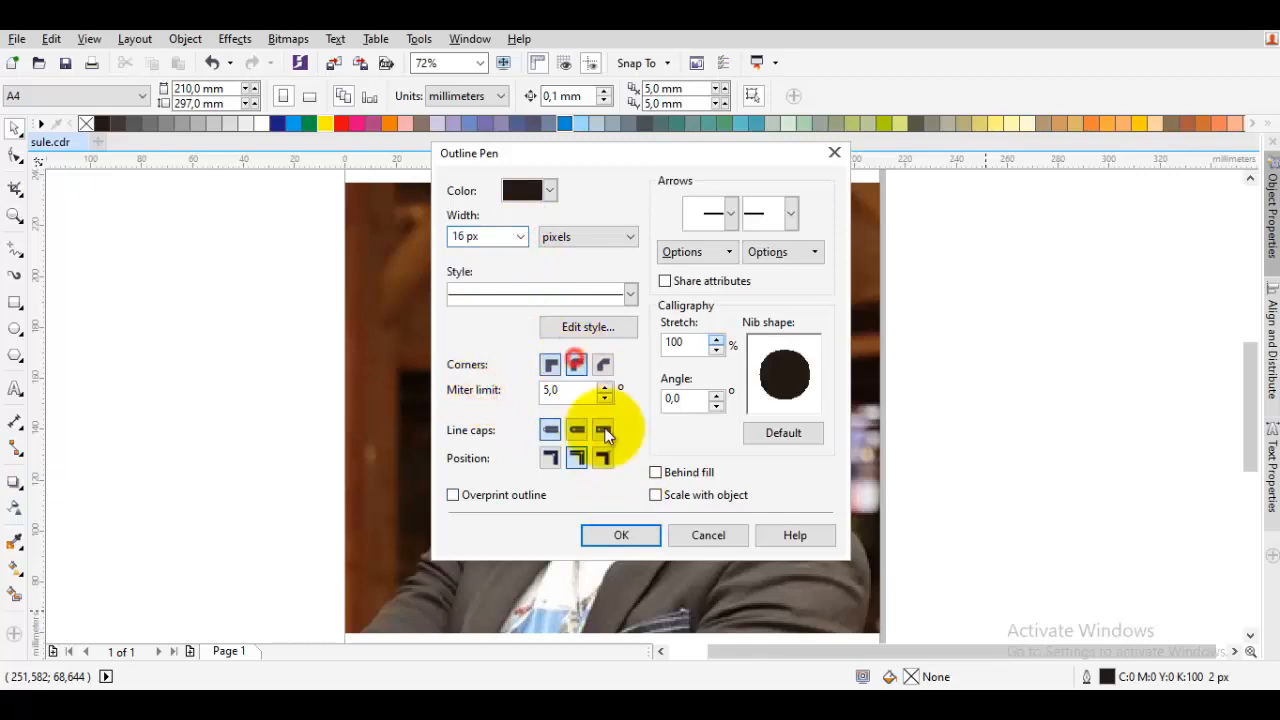
pyautogui.click(621, 535)
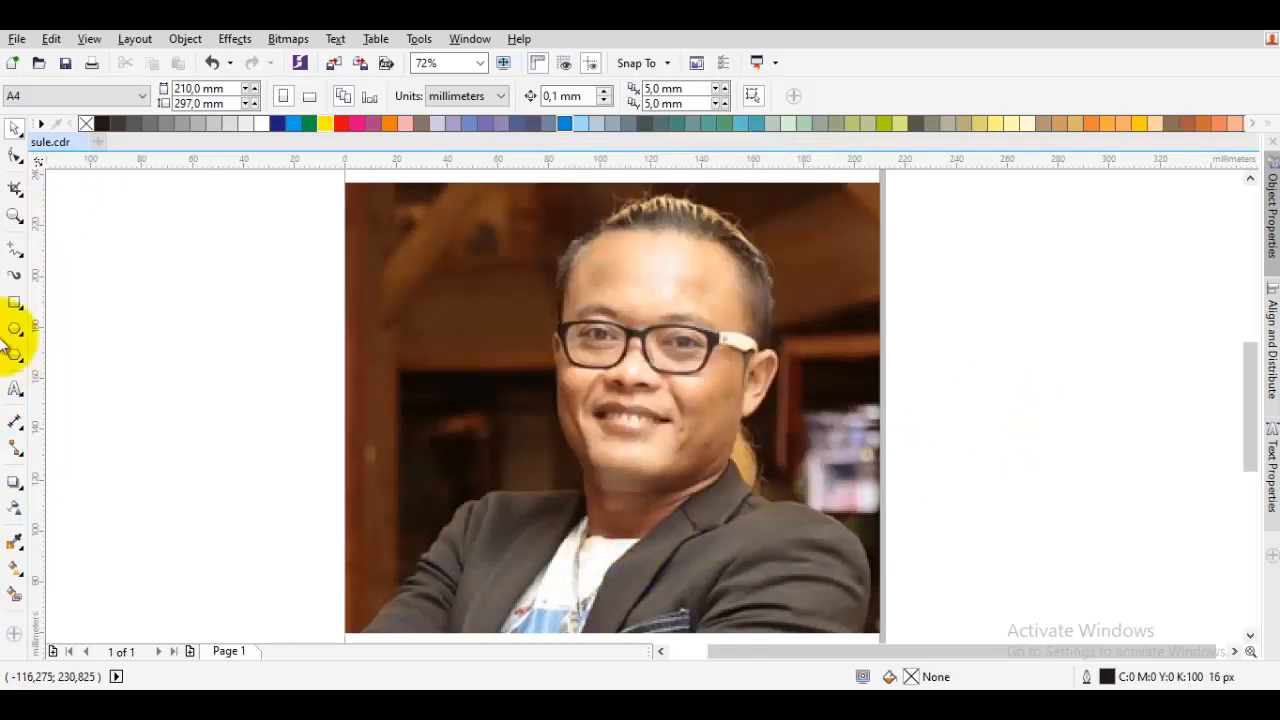
# Trace the upper eyelid of the left eye in the photo as a single arched curve
pyautogui.scroll(2, 378, 446)
pyautogui.scroll(5, 567, 456)
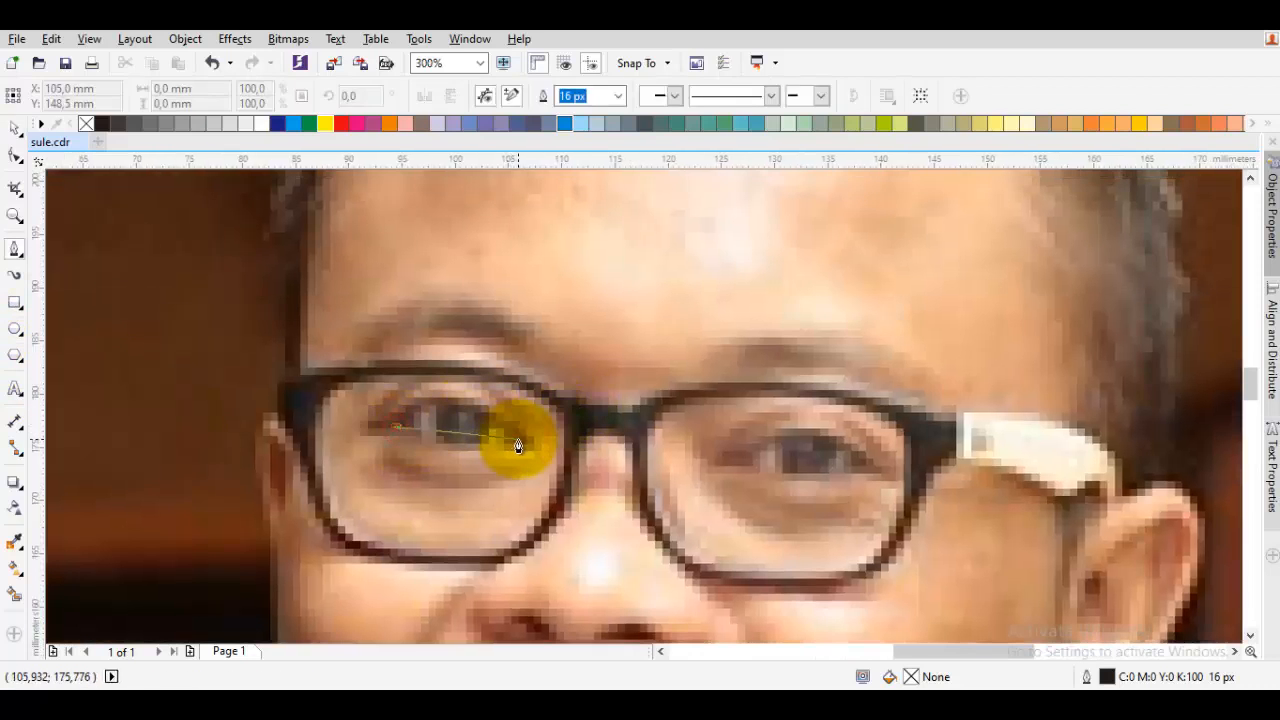
pyautogui.moveTo(518, 438); pyautogui.dragTo(610, 525)
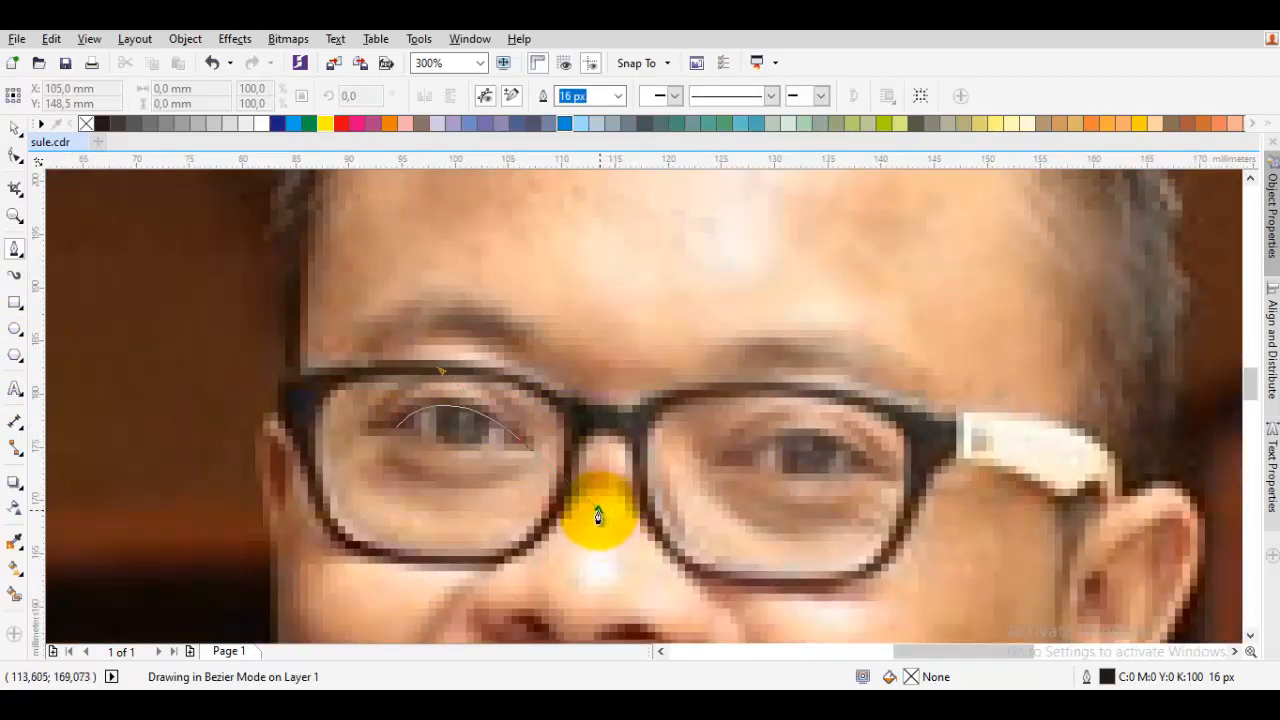
pyautogui.press('space')
pyautogui.scroll(1, 485, 404)
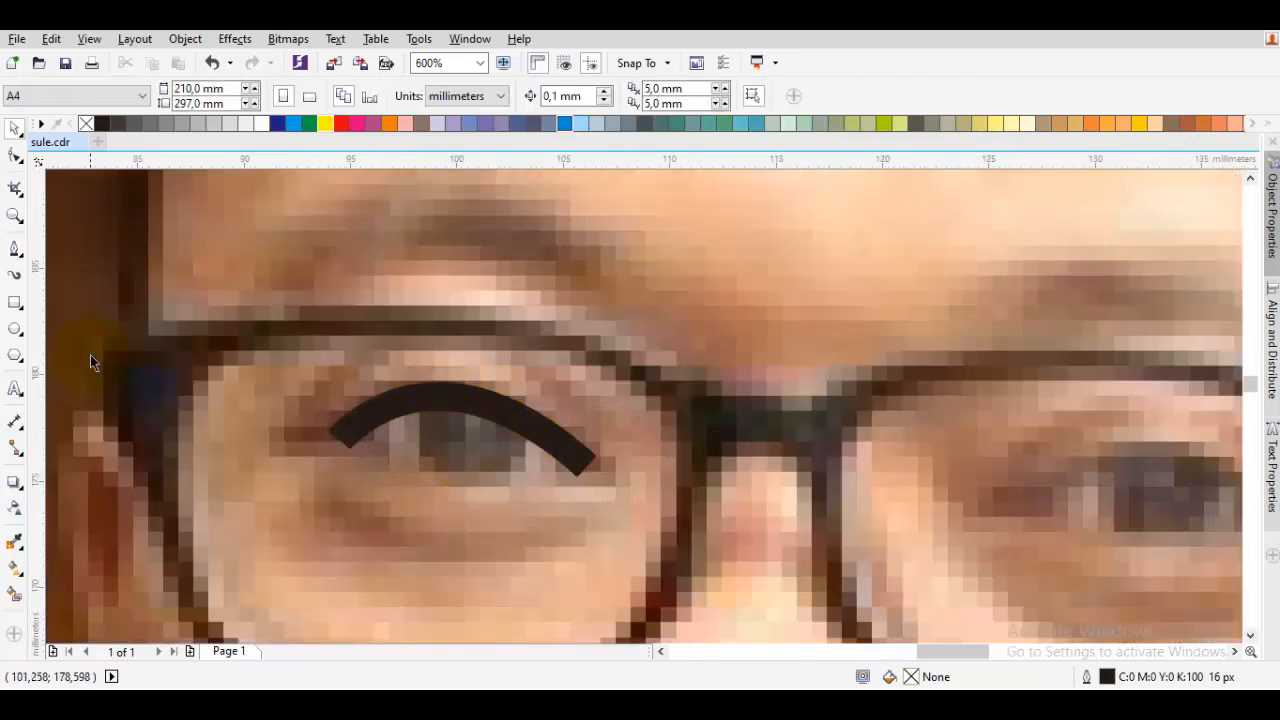
# Draw a circle about 4.1 mm wide over the left iris, fill it black and remove its outline
pyautogui.click(14, 328)
pyautogui.hscroll(-1, 314, 409)
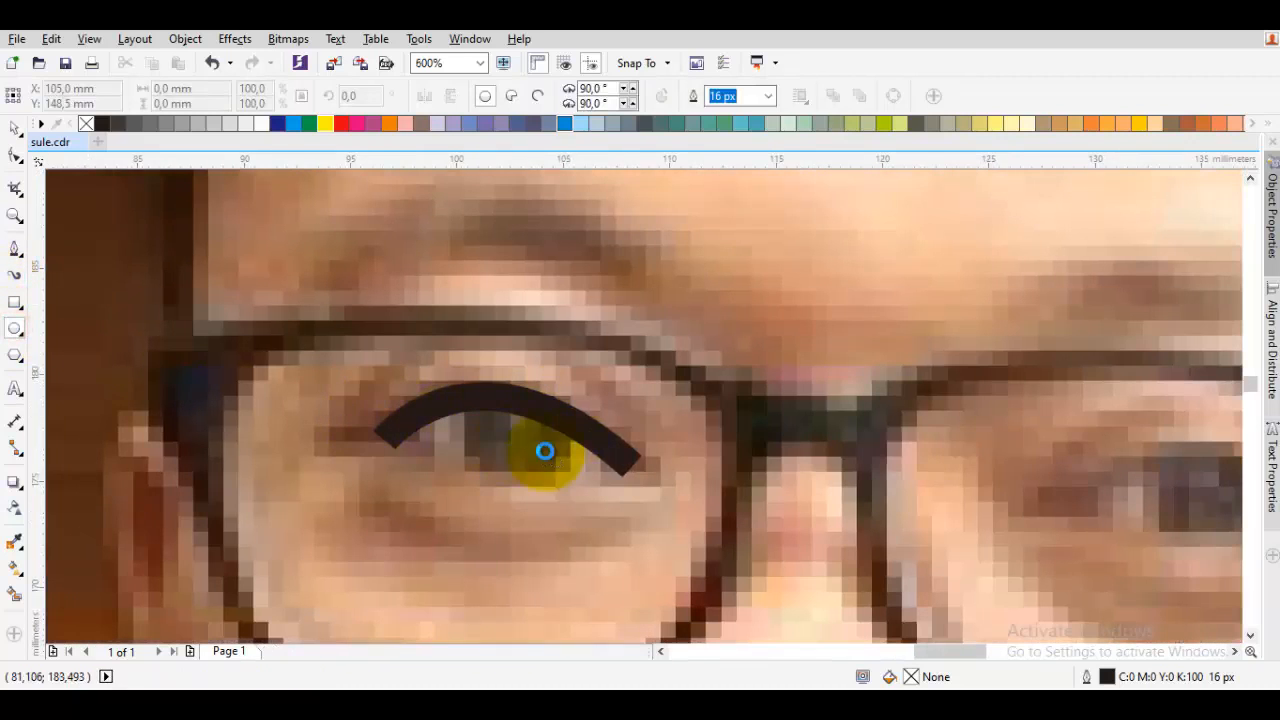
pyautogui.moveTo(498, 437); pyautogui.dragTo(533, 463)
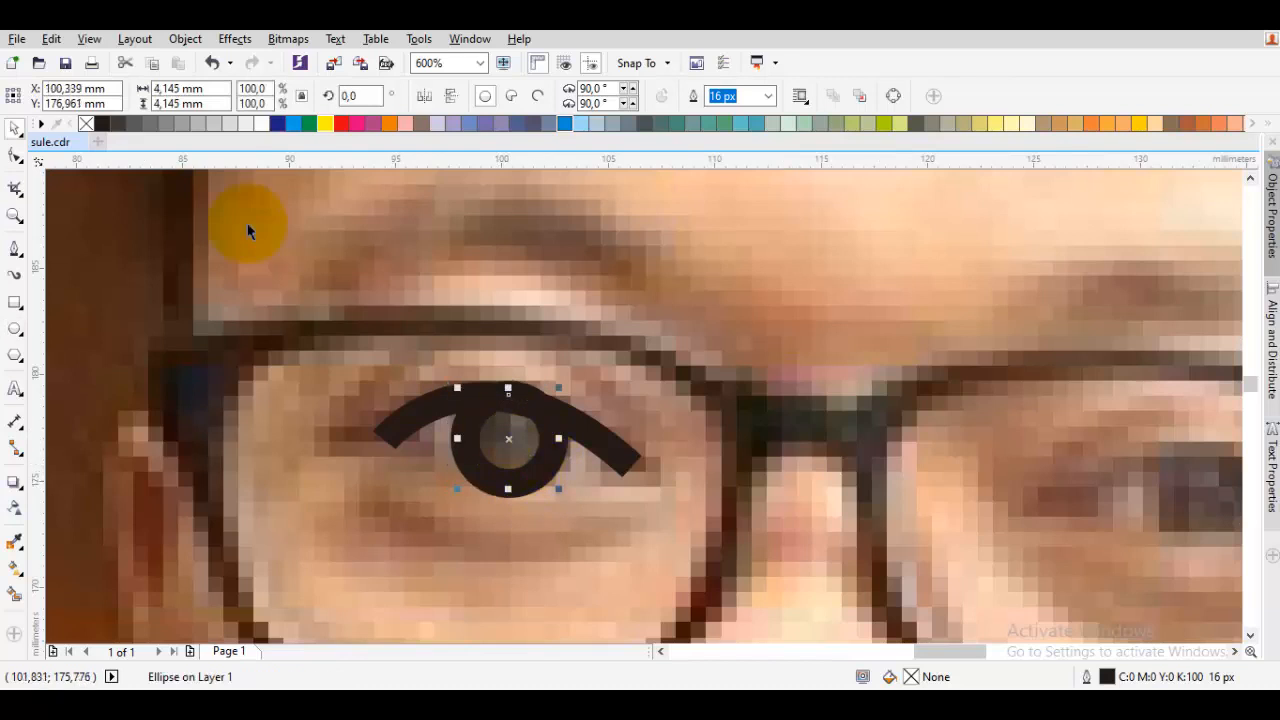
pyautogui.click(101, 123)
pyautogui.rightClick(86, 123)
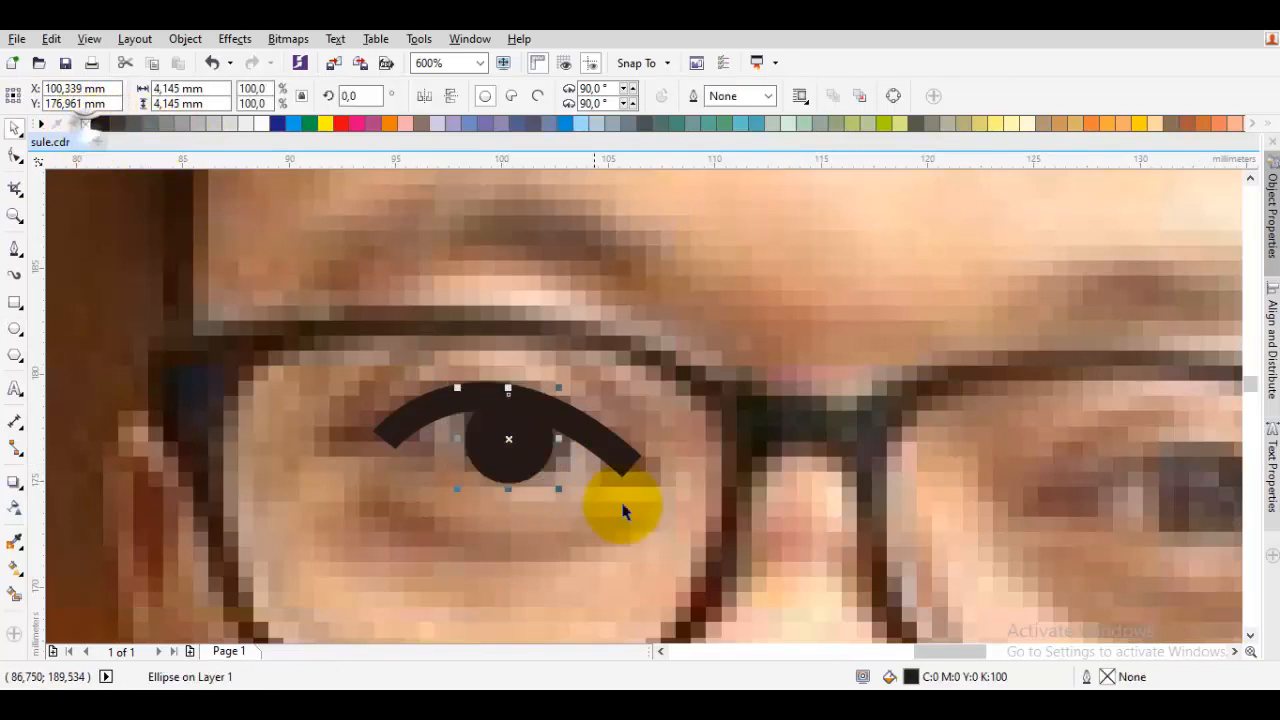
# Move the black pupil up against the eyelid curve and enlarge it to about 4.4 mm
pyautogui.scroll(2, 558, 490)
pyautogui.press('space')
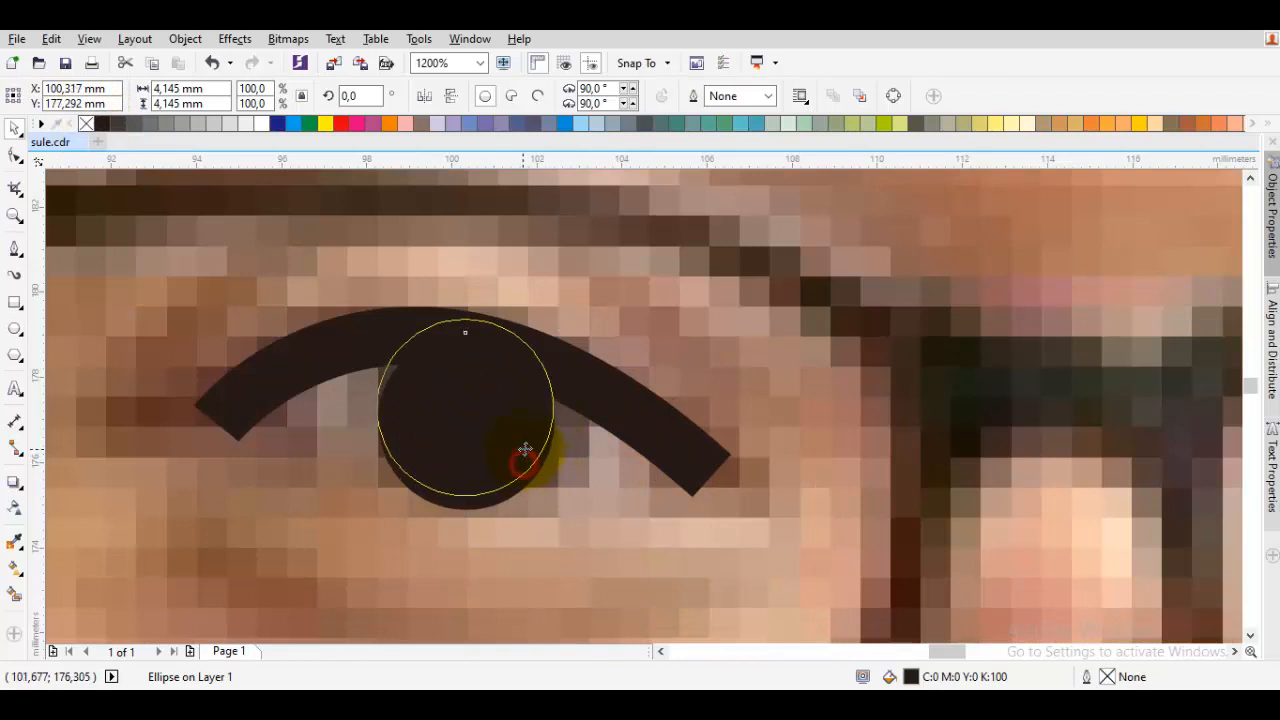
pyautogui.moveTo(525, 450); pyautogui.dragTo(525, 451)
pyautogui.moveTo(562, 503); pyautogui.dragTo(580, 515)
pyautogui.scroll(2, 523, 457)
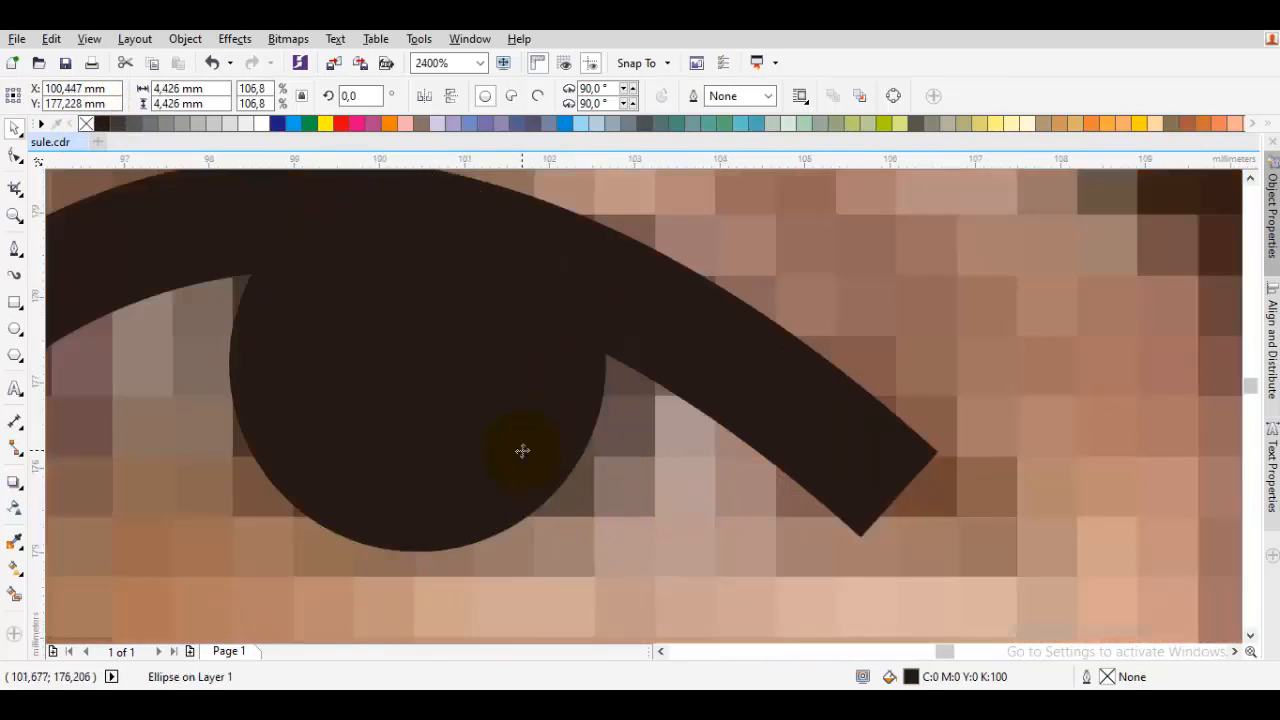
pyautogui.press('Escape')
# Place a copy of the black pupil on the right eye and trace an arched upper eyelid over it
pyautogui.scroll(-2, 522, 450)
pyautogui.moveTo(522, 450); pyautogui.dragTo(940, 528)
pyautogui.press('F7')
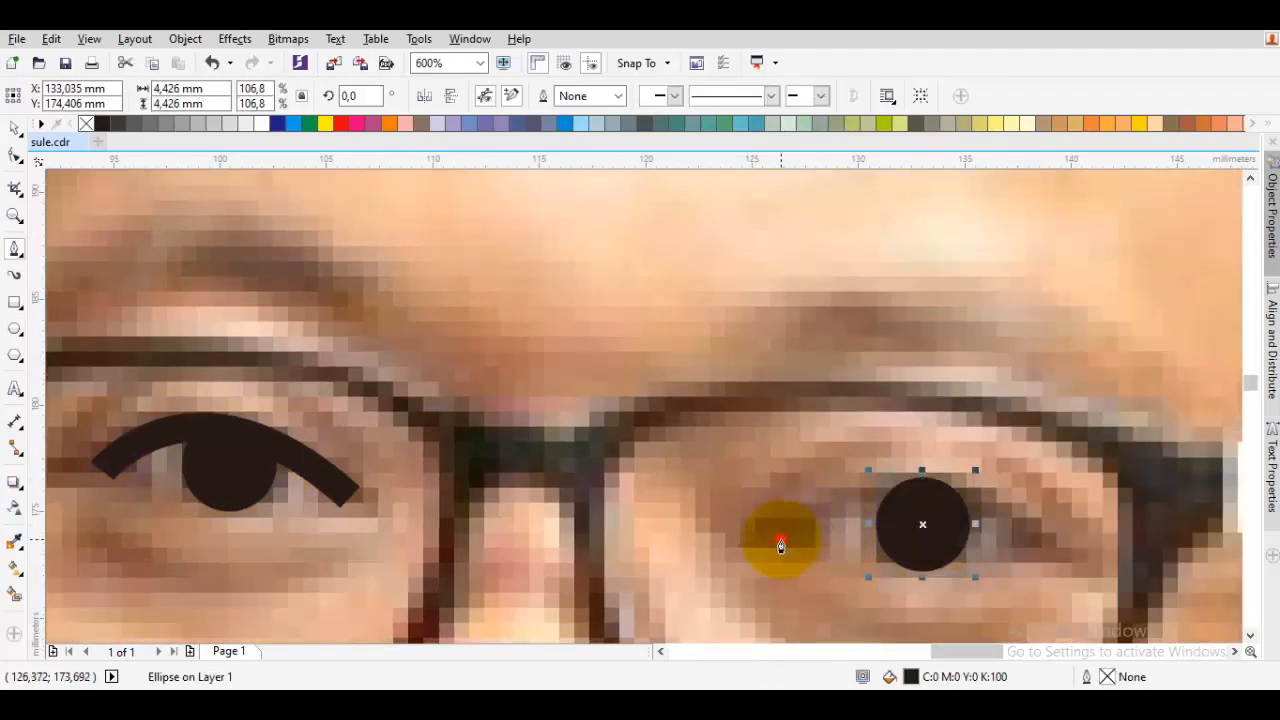
pyautogui.click(781, 540)
pyautogui.moveTo(1047, 545); pyautogui.dragTo(1170, 538)
pyautogui.scroll(-1, 1094, 528)
pyautogui.scroll(-2, 873, 388)
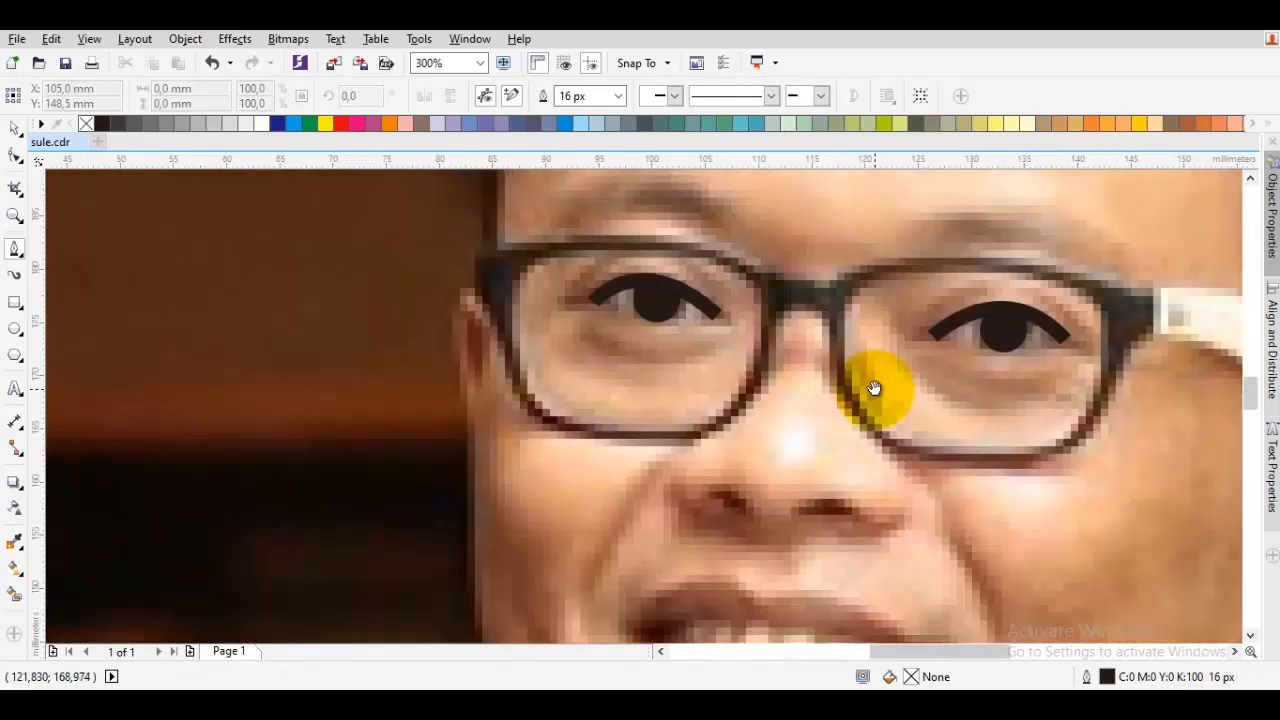
# Start the glasses frame outline at its left hinge, tracing the left lens's upper edge and across the top of the nose bridge
pyautogui.moveTo(874, 388); pyautogui.dragTo(884, 384)
pyautogui.moveTo(783, 361); pyautogui.dragTo(648, 405)
pyautogui.moveTo(541, 367); pyautogui.dragTo(555, 383)
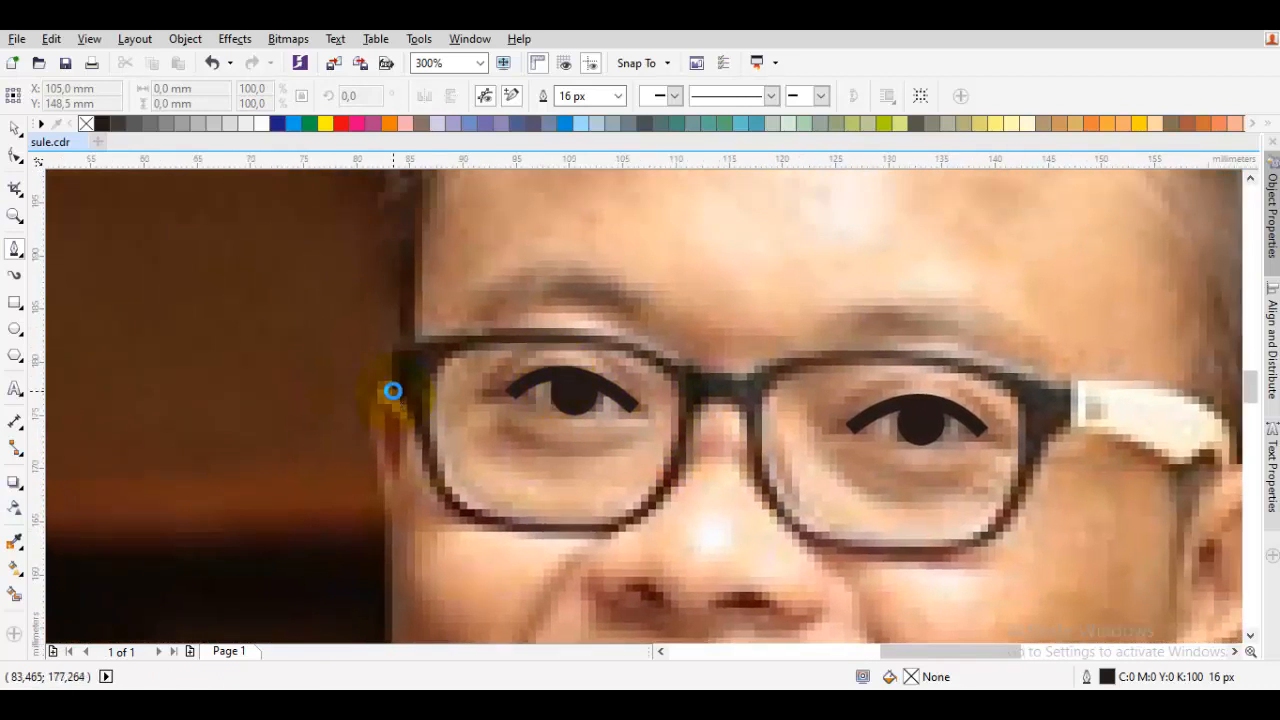
pyautogui.scroll(2, 393, 391)
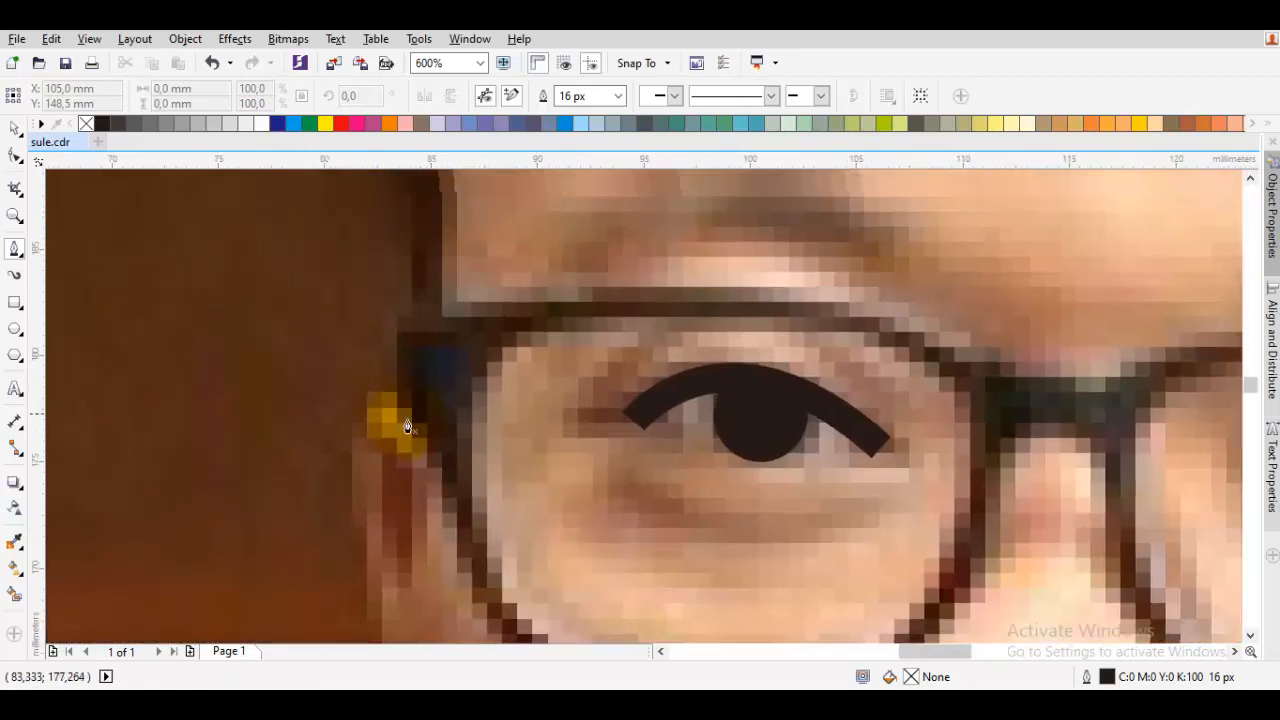
pyautogui.click(404, 308)
pyautogui.moveTo(716, 312); pyautogui.dragTo(617, 298)
pyautogui.click(668, 386)
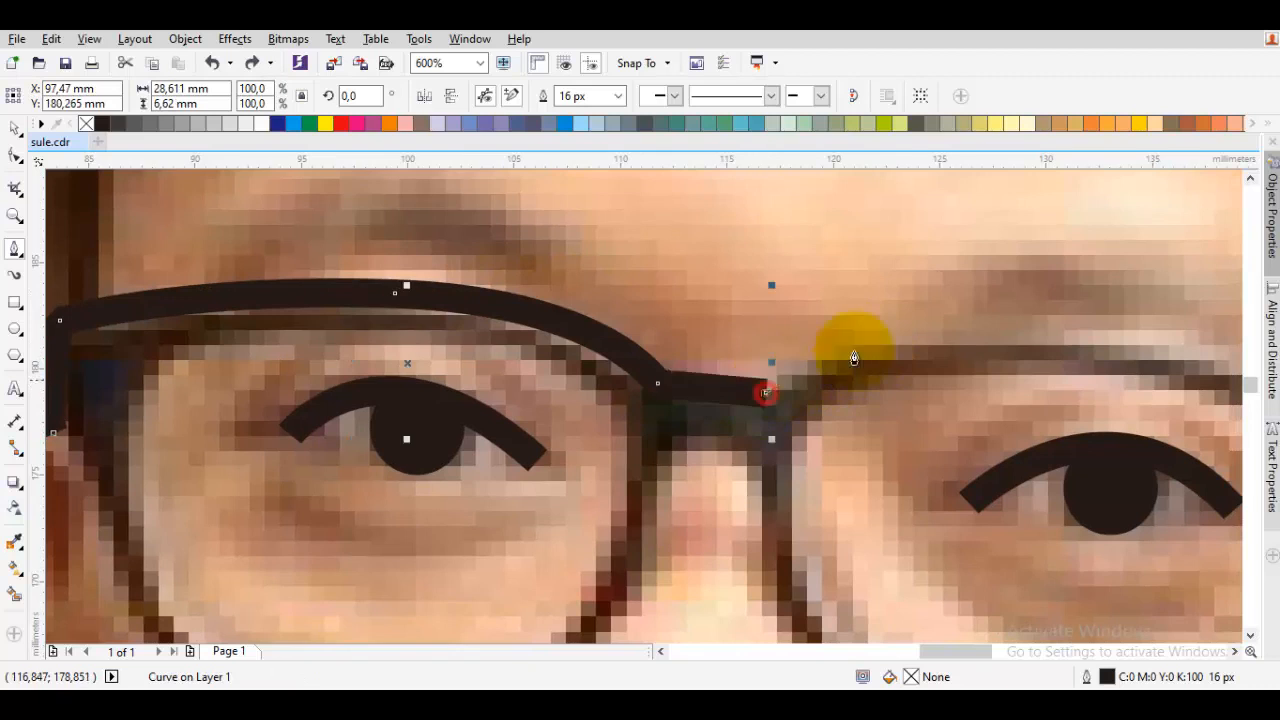
pyautogui.scroll(-2, 451, 280)
pyautogui.moveTo(508, 292); pyautogui.dragTo(633, 288)
pyautogui.hotkey('ctrl', 'z')
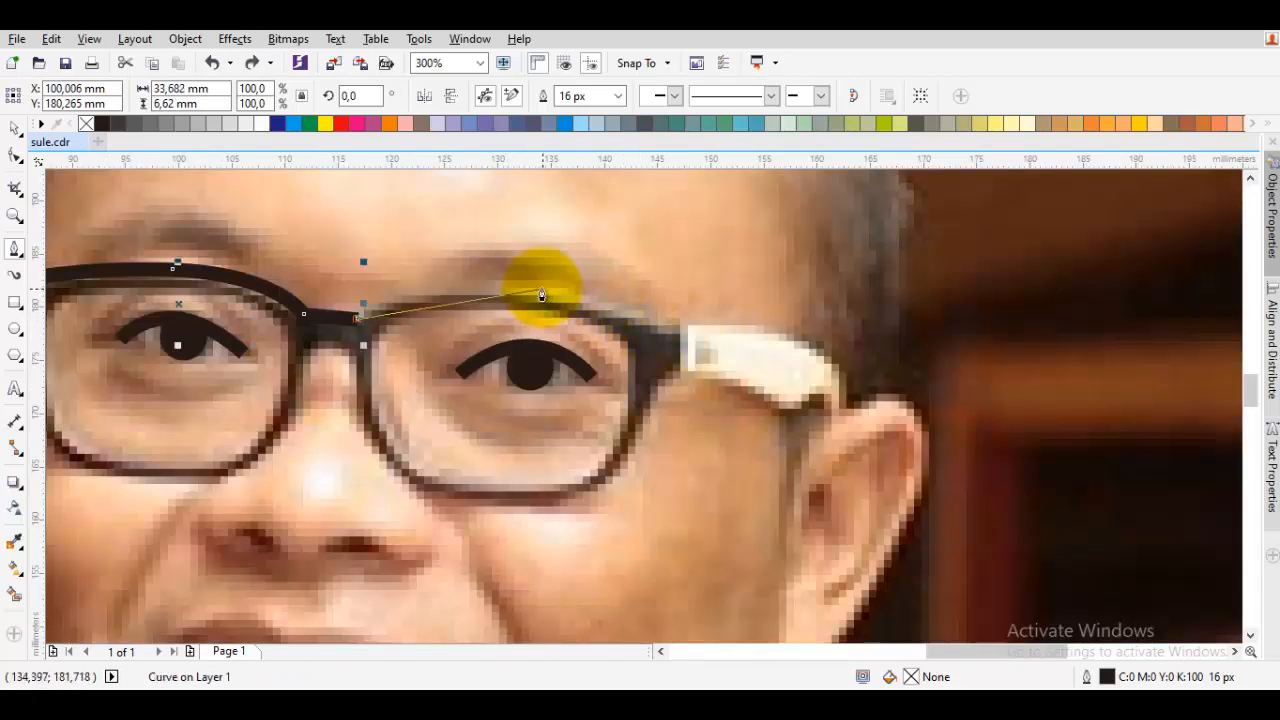
pyautogui.moveTo(543, 284); pyautogui.dragTo(679, 314)
pyautogui.scroll(-2, 679, 314)
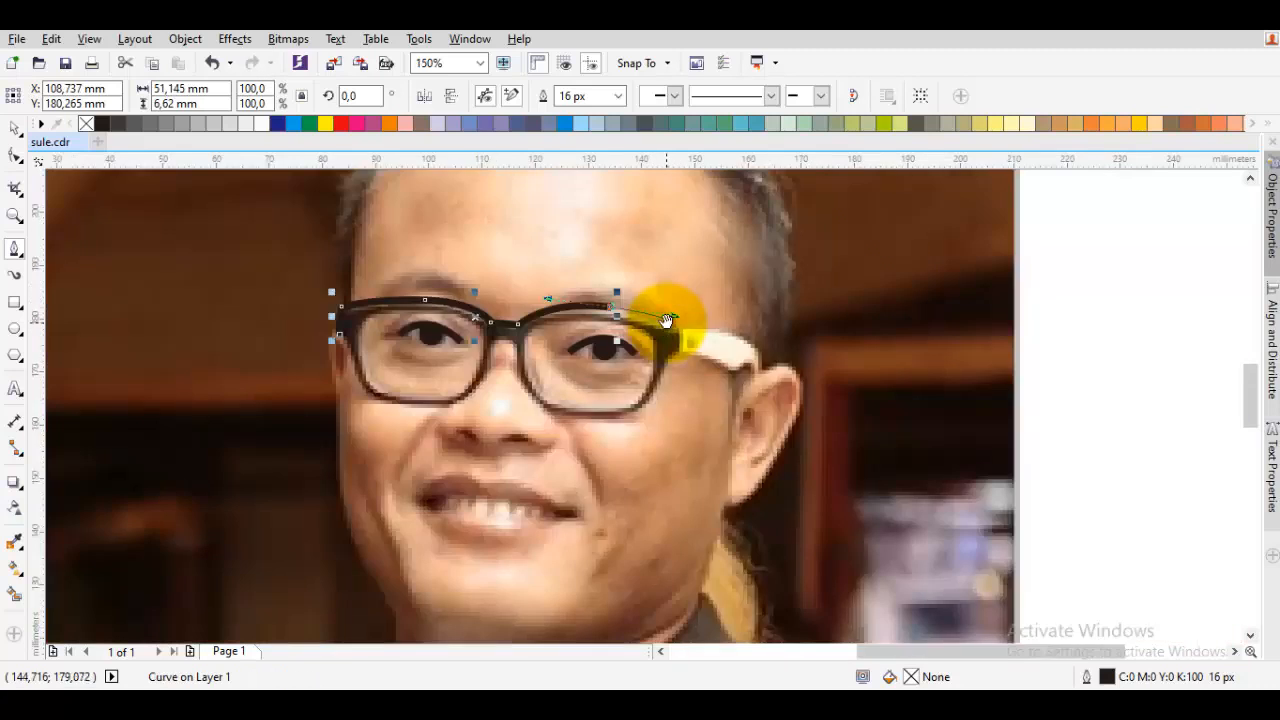
pyautogui.scroll(2, 737, 337)
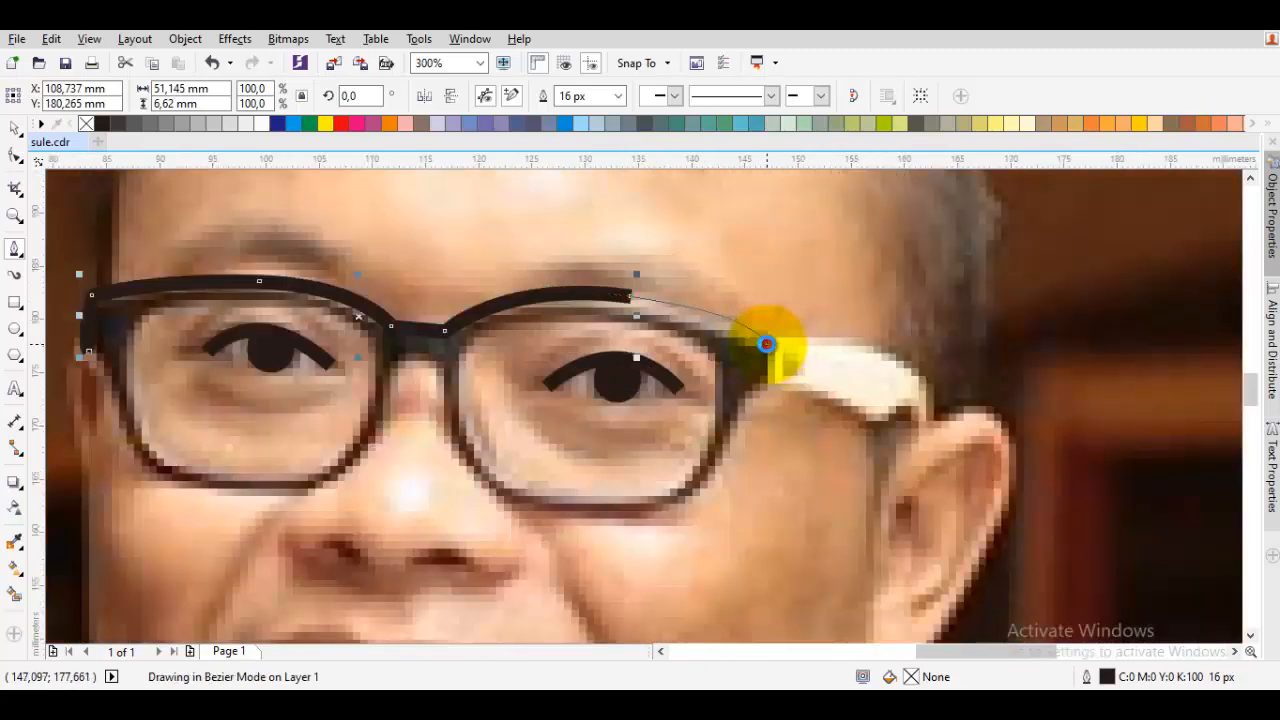
pyautogui.moveTo(766, 344); pyautogui.dragTo(770, 401)
pyautogui.hotkey('ctrl', 'z')
pyautogui.hotkey('ctrl', 'z')
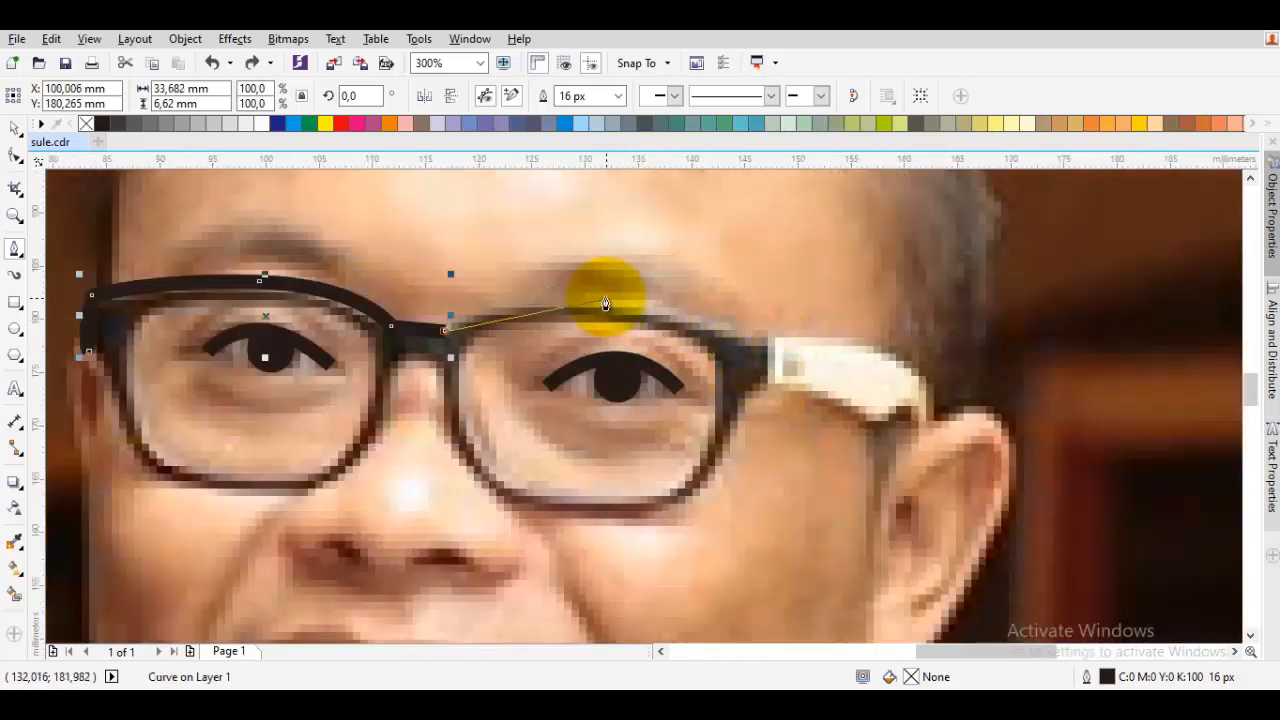
# Continue the frame outline along the right lens's upper edge and down the short outer corner at the temple
pyautogui.moveTo(611, 296); pyautogui.dragTo(718, 302)
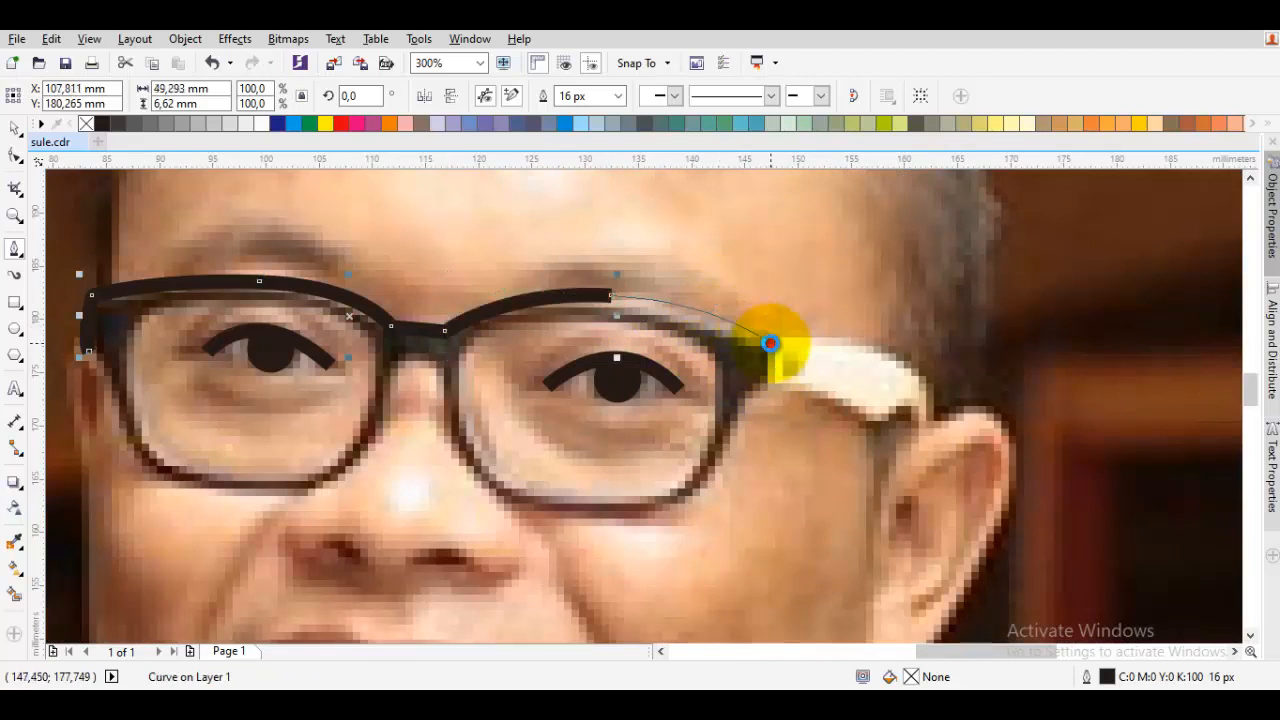
pyautogui.click(769, 344)
pyautogui.scroll(2, 769, 350)
pyautogui.click(771, 388)
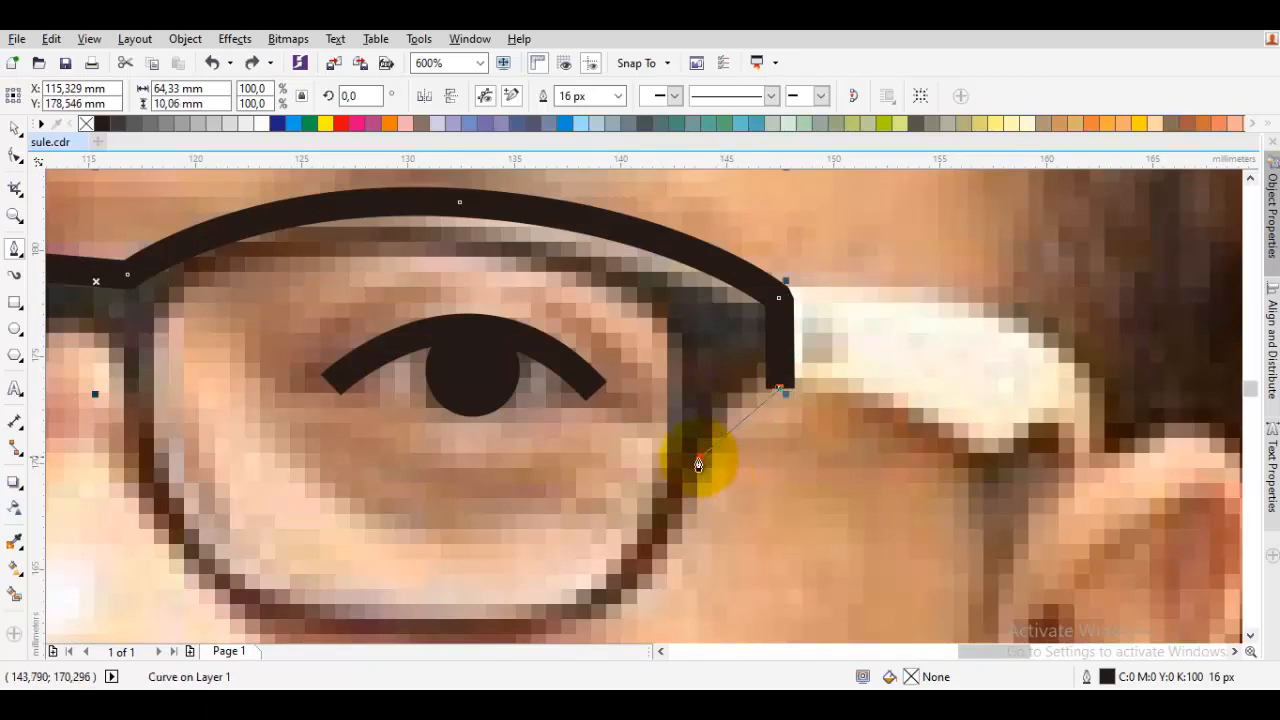
# Trace the frame outline around the right lens's lower edge and along the arched underside of the nose bridge
pyautogui.moveTo(698, 463); pyautogui.dragTo(472, 580)
pyautogui.scroll(-2, 668, 553)
pyautogui.scroll(2, 470, 436)
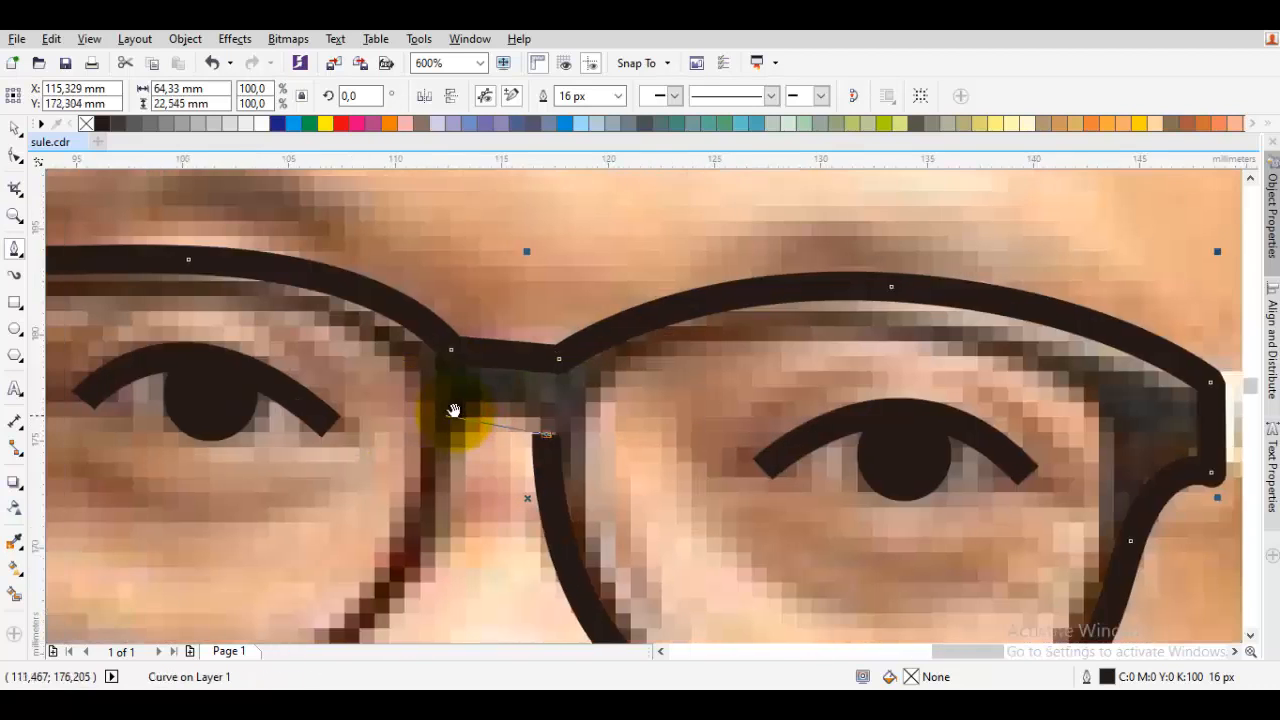
pyautogui.scroll(1, 520, 404)
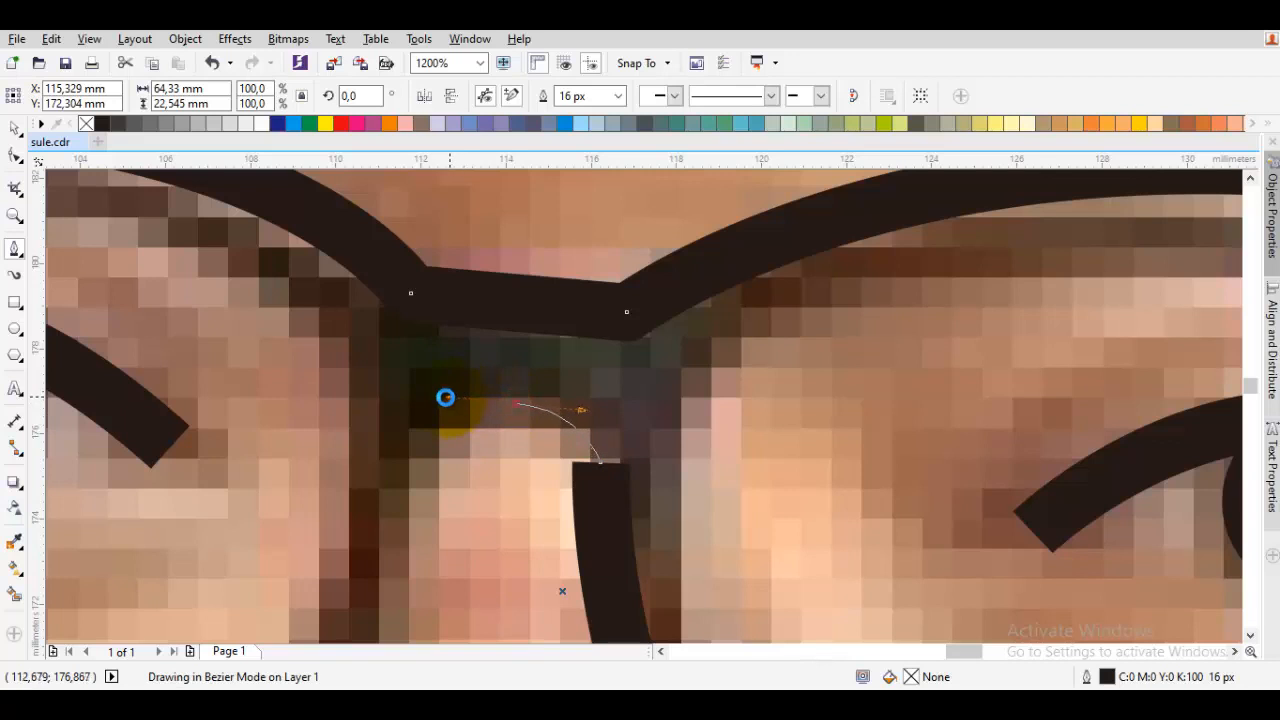
pyautogui.moveTo(445, 397); pyautogui.dragTo(450, 397)
pyautogui.click(400, 470)
# Trace the left lens's lower edge back up to the starting point to close the frame outline
pyautogui.scroll(-1, 425, 474)
pyautogui.moveTo(408, 573); pyautogui.dragTo(680, 455)
pyautogui.scroll(-1, 659, 491)
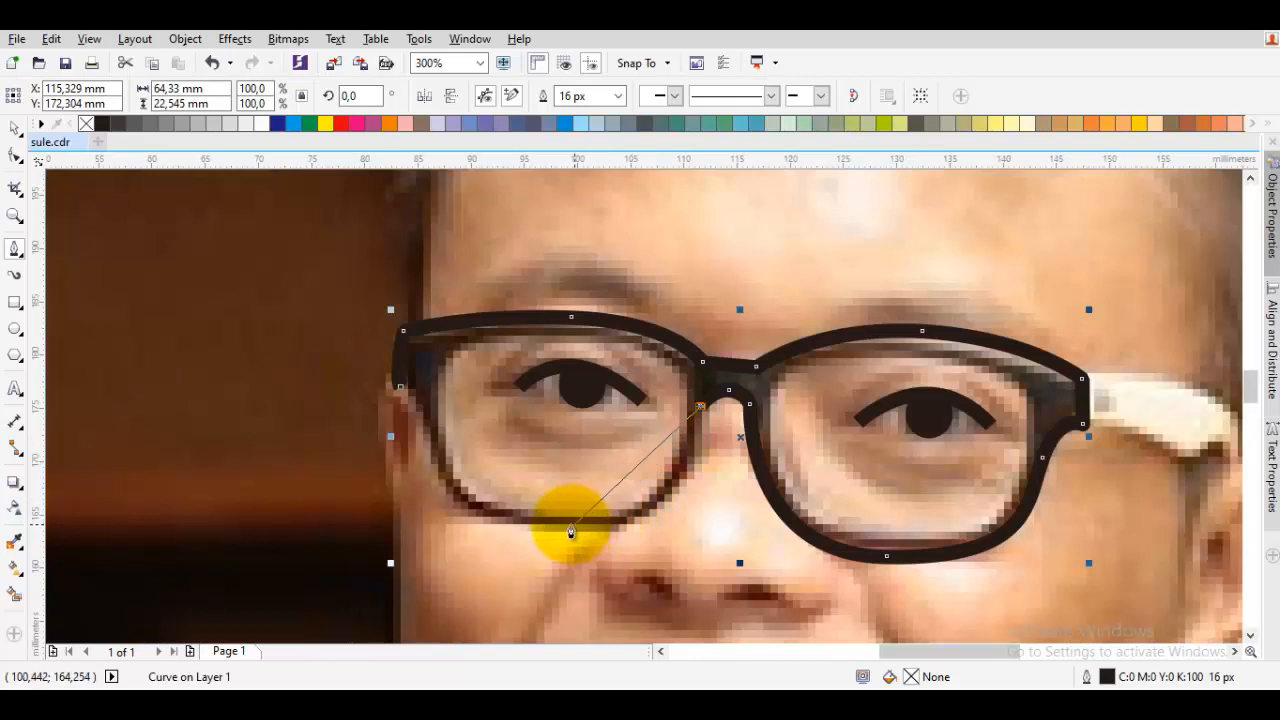
pyautogui.moveTo(592, 526); pyautogui.dragTo(485, 529)
pyautogui.moveTo(422, 446); pyautogui.dragTo(439, 394)
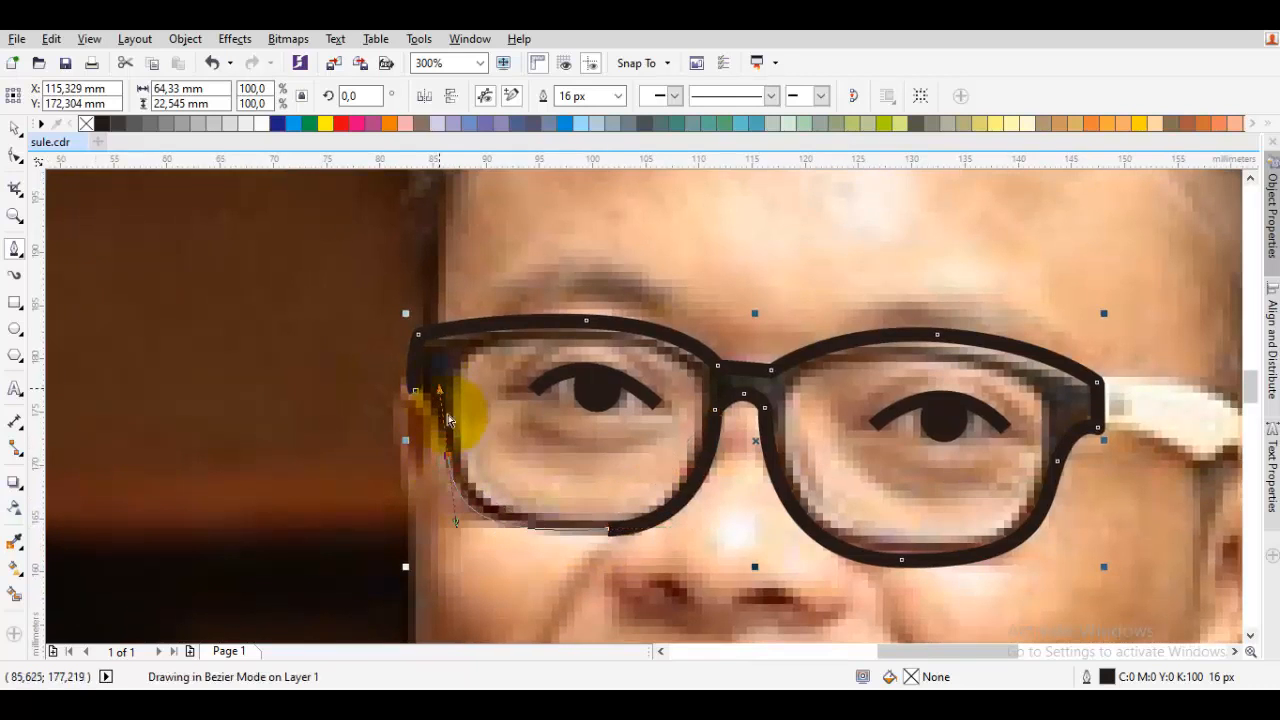
pyautogui.doubleClick(449, 455)
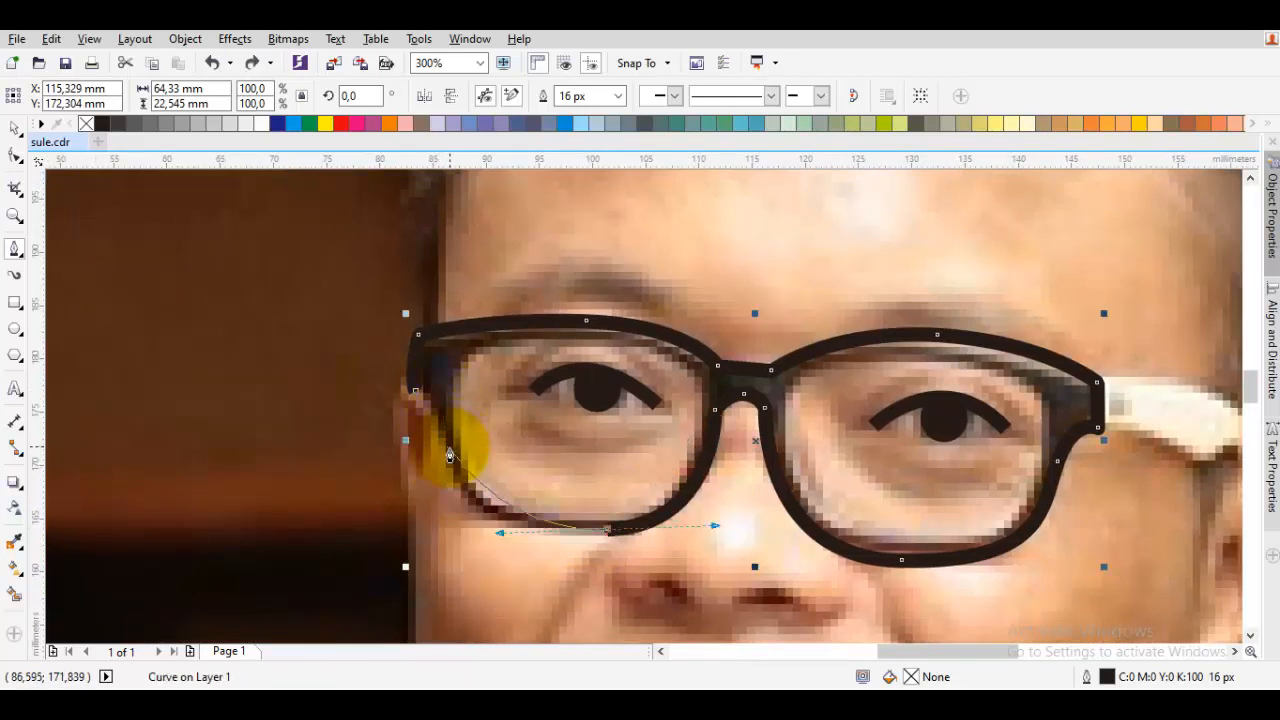
pyautogui.moveTo(431, 394); pyautogui.dragTo(430, 394)
pyautogui.click(416, 391)
pyautogui.press('space')
# Refine the curve at the frame's lower left side by adjusting its node and curve handle
pyautogui.doubleClick(460, 437)
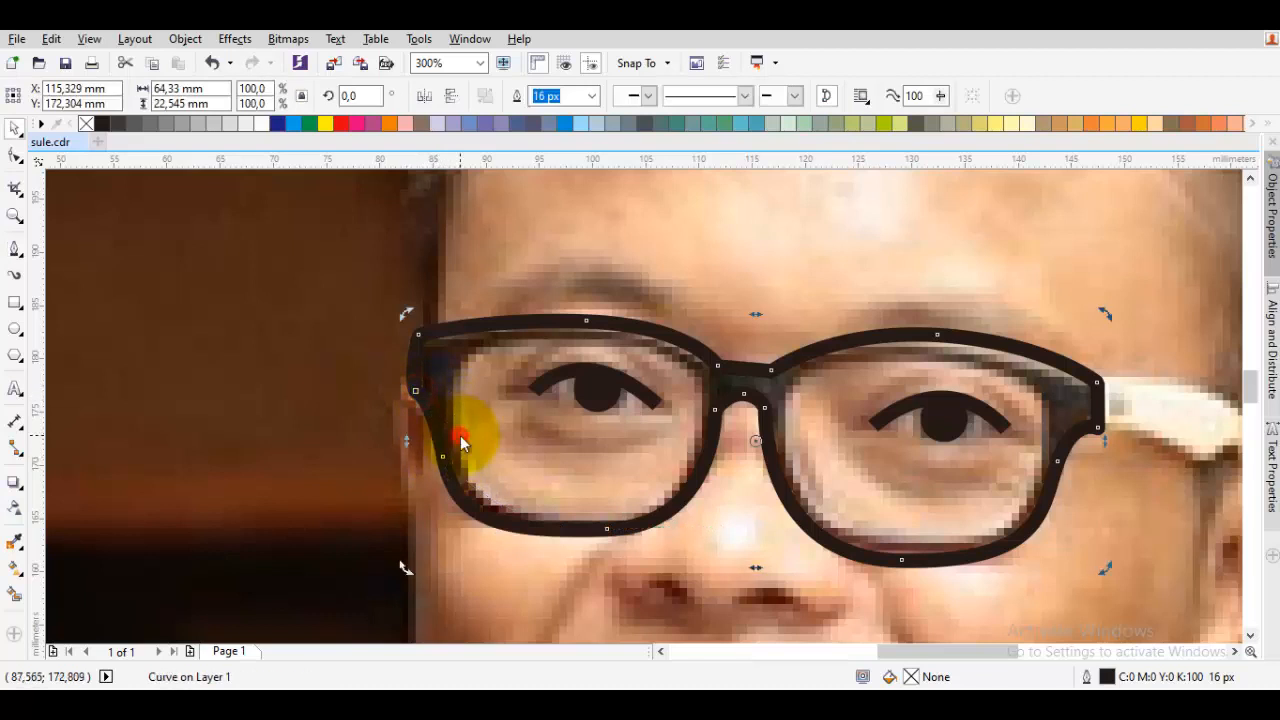
pyautogui.scroll(1, 452, 464)
pyautogui.click(429, 451)
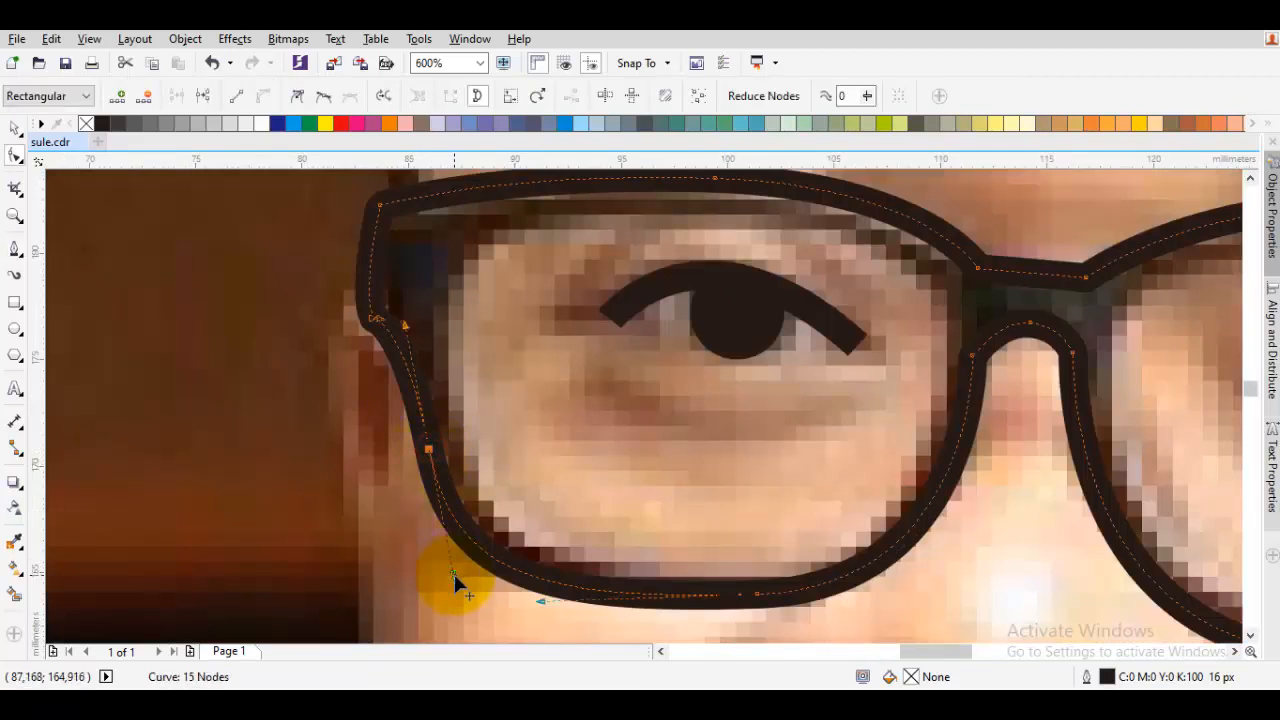
pyautogui.moveTo(453, 571); pyautogui.dragTo(465, 508)
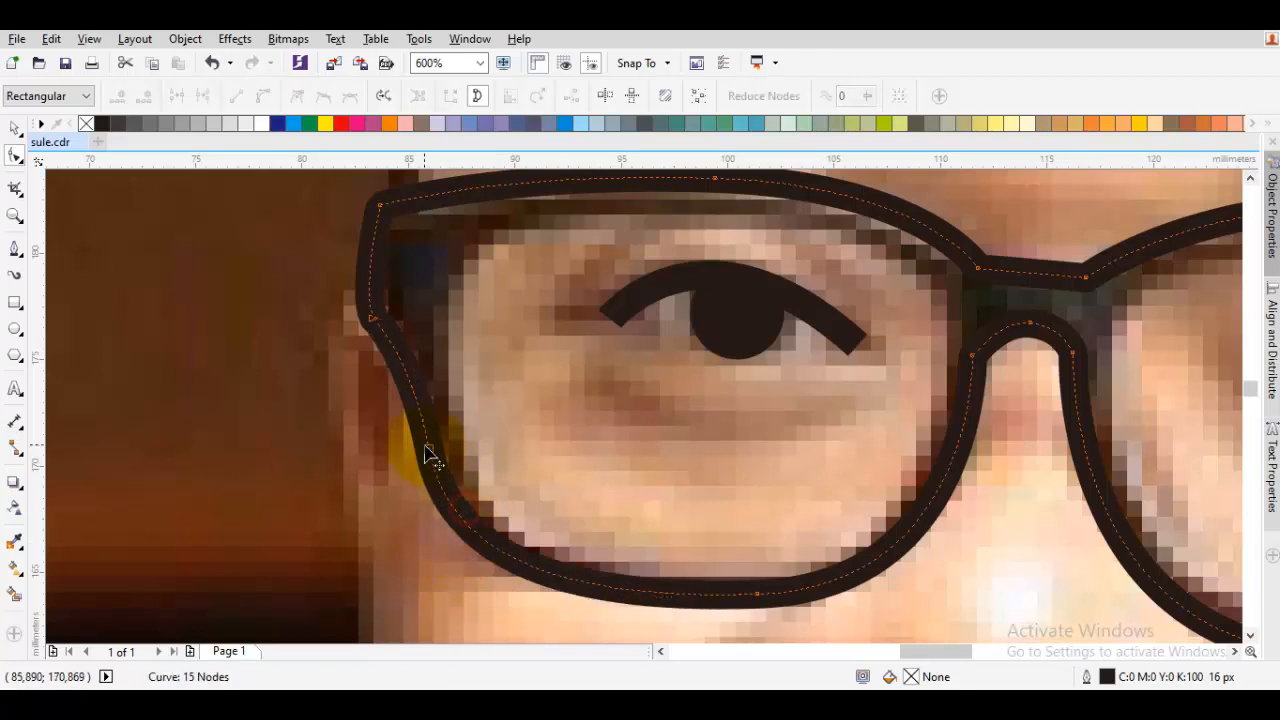
pyautogui.moveTo(428, 455); pyautogui.dragTo(434, 451)
pyautogui.press('space')
# Trace the inner rim of the left lens as a closed curve inside the frame outline
pyautogui.scroll(2, 466, 443)
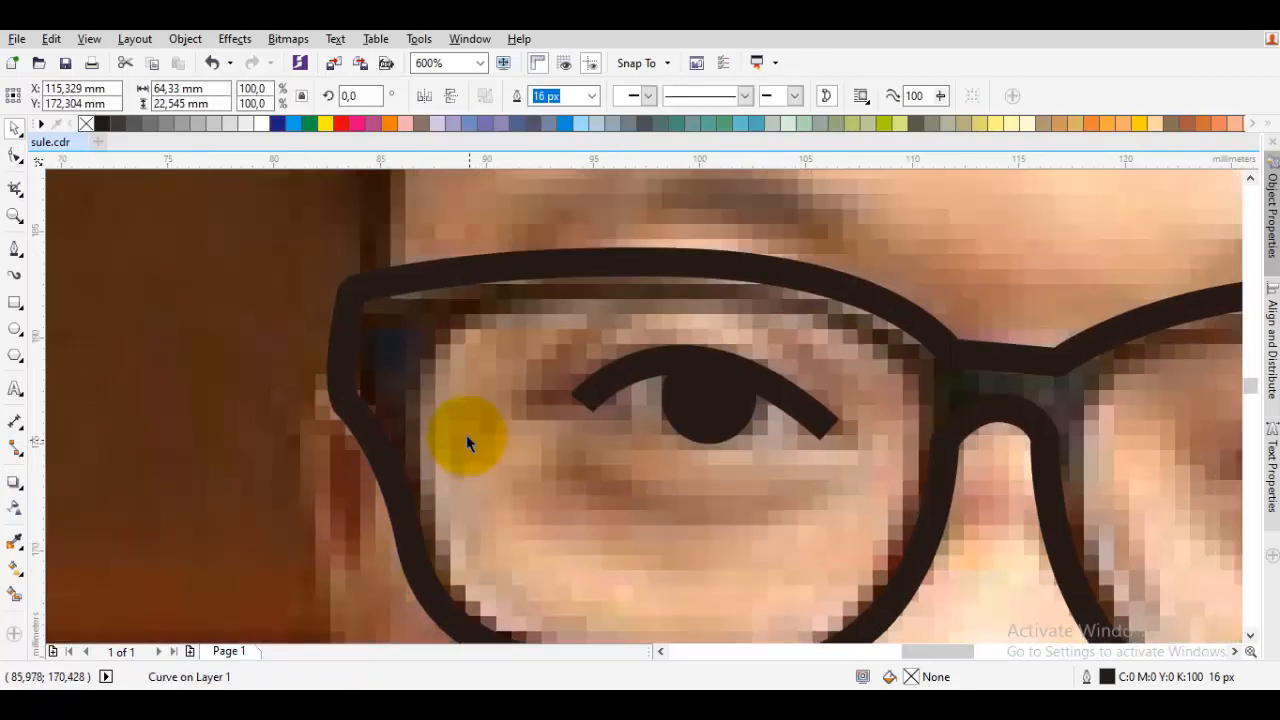
pyautogui.press('space')
pyautogui.click(428, 450)
pyautogui.scroll(-1, 351, 366)
pyautogui.hscroll(2, 351, 366)
pyautogui.click(349, 366)
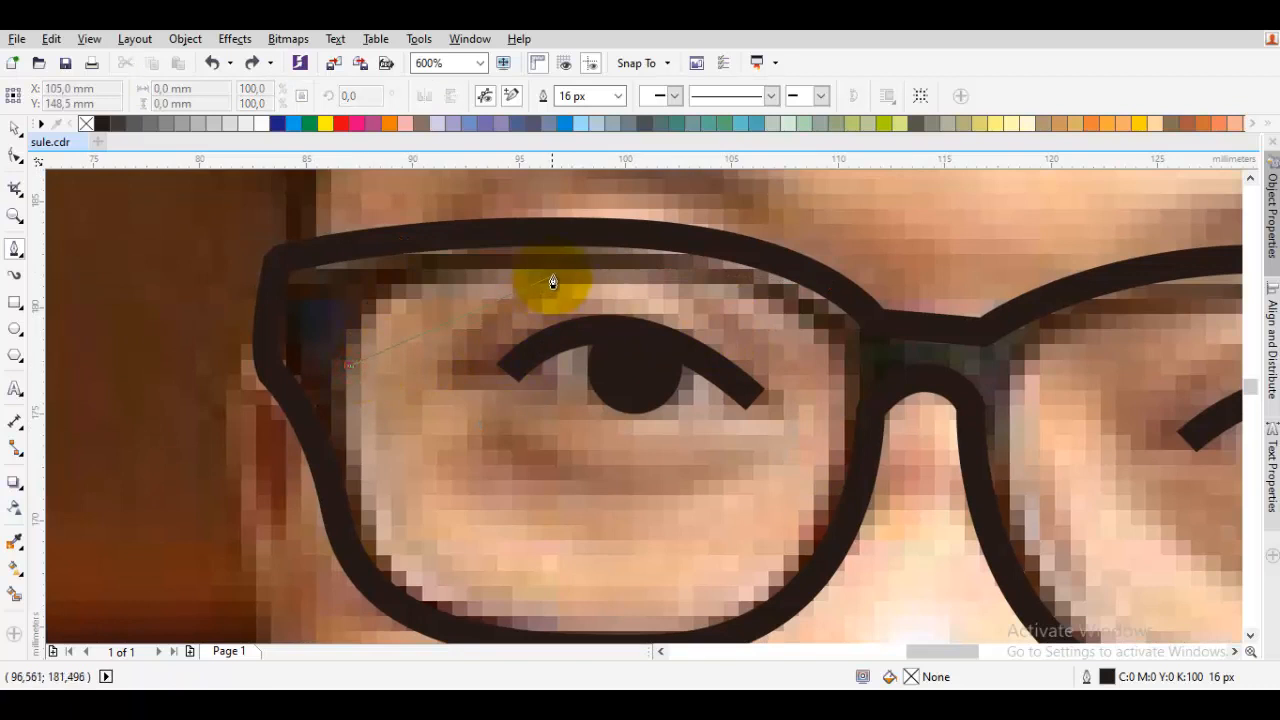
pyautogui.moveTo(553, 274); pyautogui.dragTo(757, 281)
pyautogui.moveTo(800, 361); pyautogui.dragTo(822, 303)
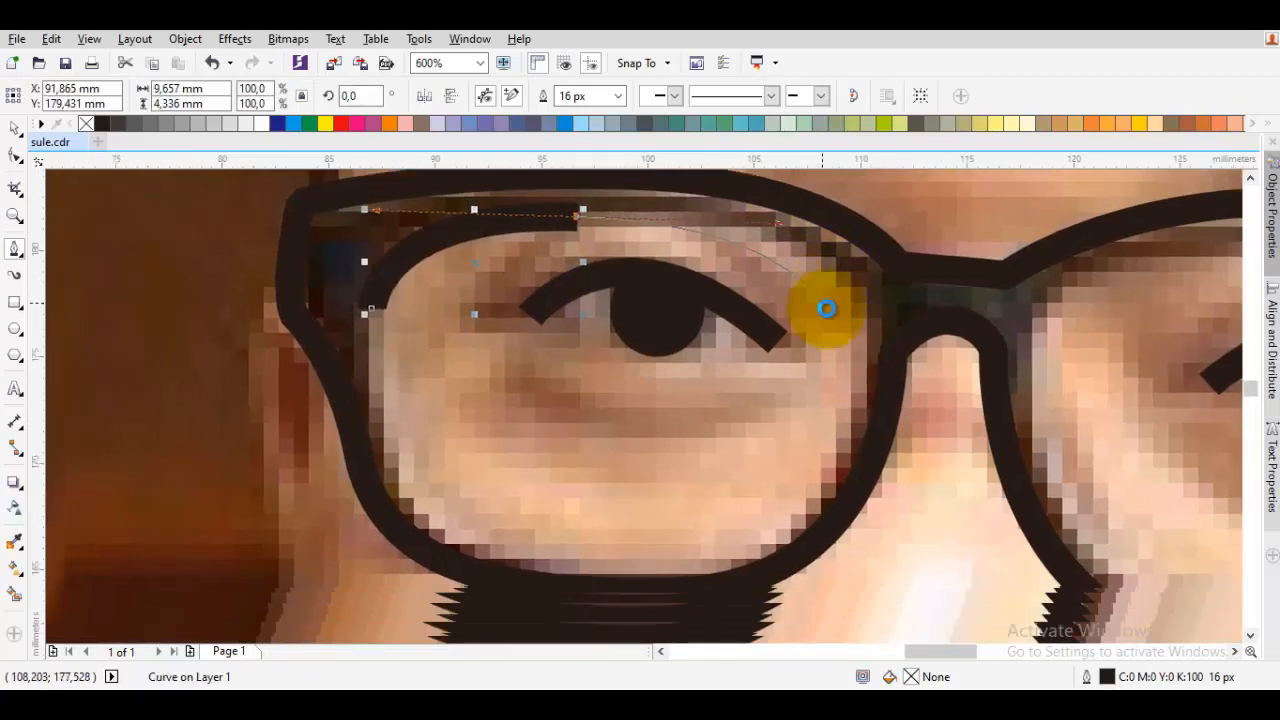
pyautogui.moveTo(849, 392); pyautogui.dragTo(818, 533)
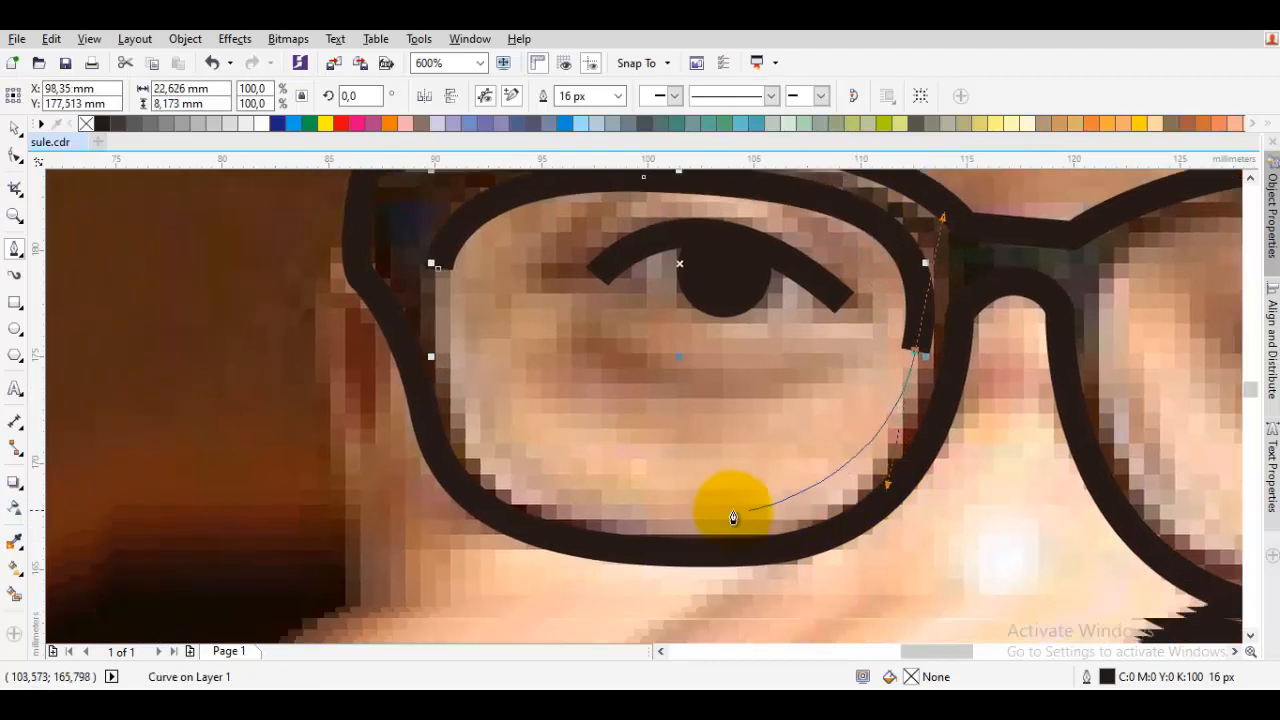
pyautogui.moveTo(674, 513); pyautogui.dragTo(515, 508)
pyautogui.moveTo(437, 271); pyautogui.dragTo(433, 446)
pyautogui.moveTo(413, 292); pyautogui.dragTo(418, 376)
pyautogui.press('space')
# Cut the left lens opening out of the glasses frame shape with Back Minus Front
pyautogui.keyDown('shift'); pyautogui.click(386, 310); pyautogui.keyUp('shift')
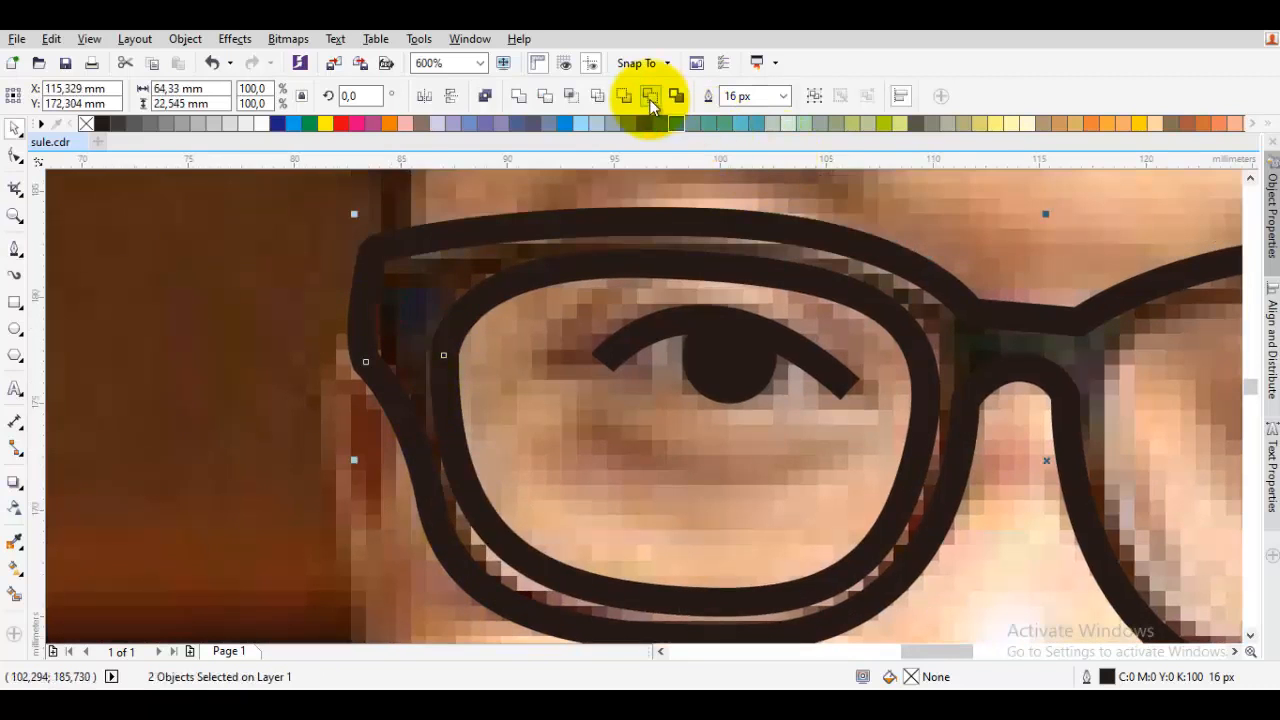
pyautogui.click(650, 99)
pyautogui.scroll(-1, 758, 258)
pyautogui.press('Escape')
pyautogui.moveTo(883, 276); pyautogui.dragTo(741, 335)
pyautogui.press('space')
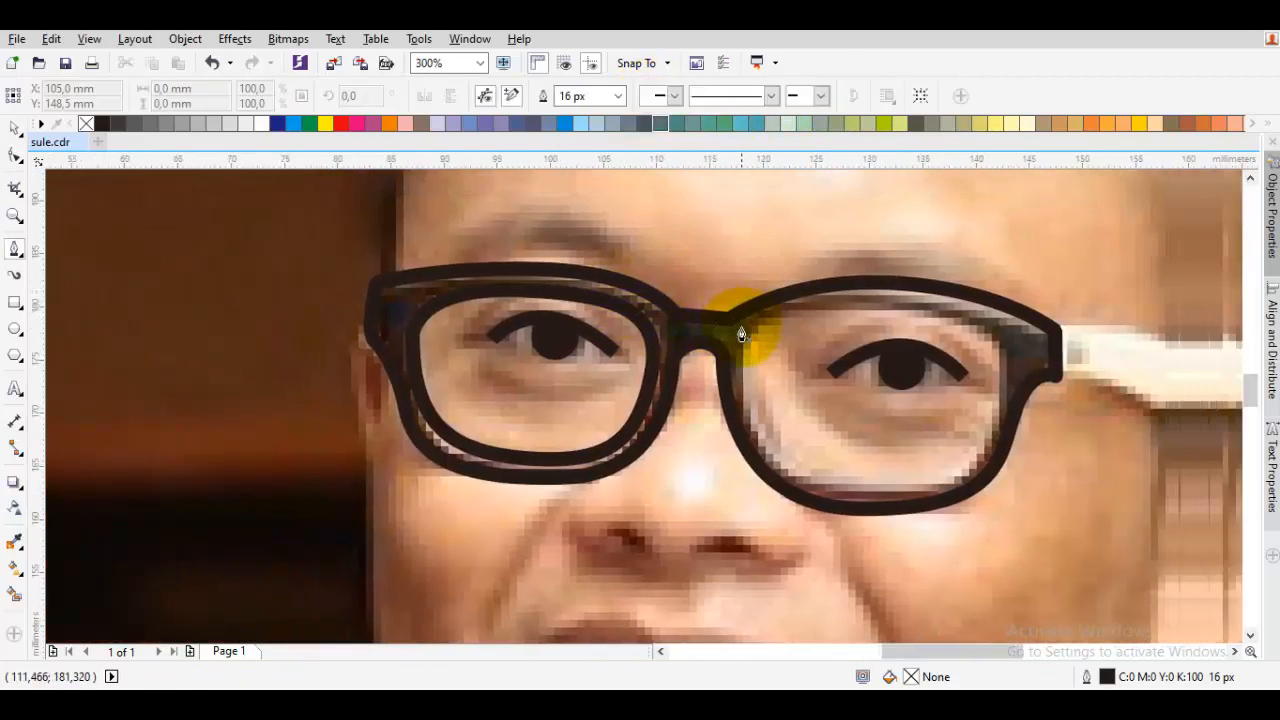
# Trace the inner rim of the right lens as a closed curve inside the glasses frame outline
pyautogui.scroll(1, 741, 335)
pyautogui.click(751, 463)
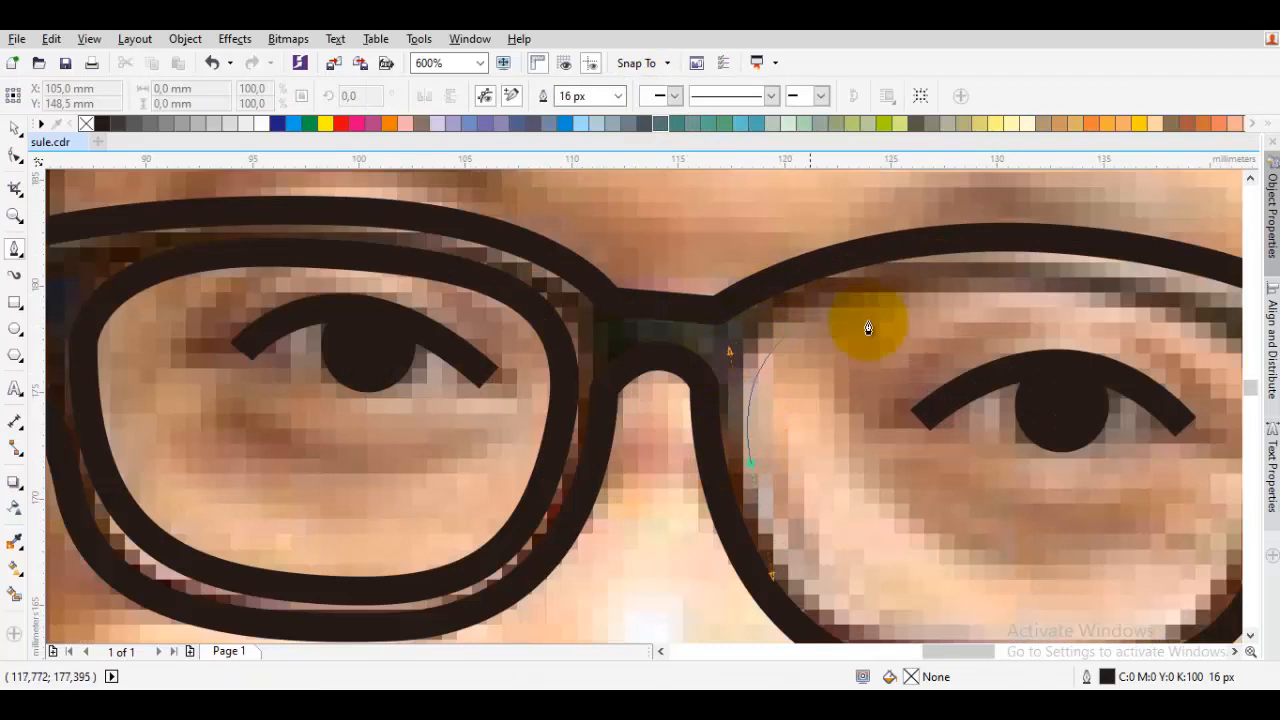
pyautogui.moveTo(941, 319); pyautogui.dragTo(653, 355)
pyautogui.moveTo(725, 310)
pyautogui.mouseDown()
pyautogui.moveTo(910, 297)
pyautogui.moveTo(957, 310)
pyautogui.mouseUp()
pyautogui.moveTo(965, 515)
pyautogui.mouseDown()
pyautogui.moveTo(966, 434)
pyautogui.moveTo(935, 556)
pyautogui.mouseUp()
pyautogui.moveTo(748, 591)
pyautogui.mouseDown()
pyautogui.moveTo(810, 573)
pyautogui.moveTo(754, 590)
pyautogui.moveTo(608, 571)
pyautogui.mouseUp()
pyautogui.moveTo(546, 420); pyautogui.dragTo(547, 506)
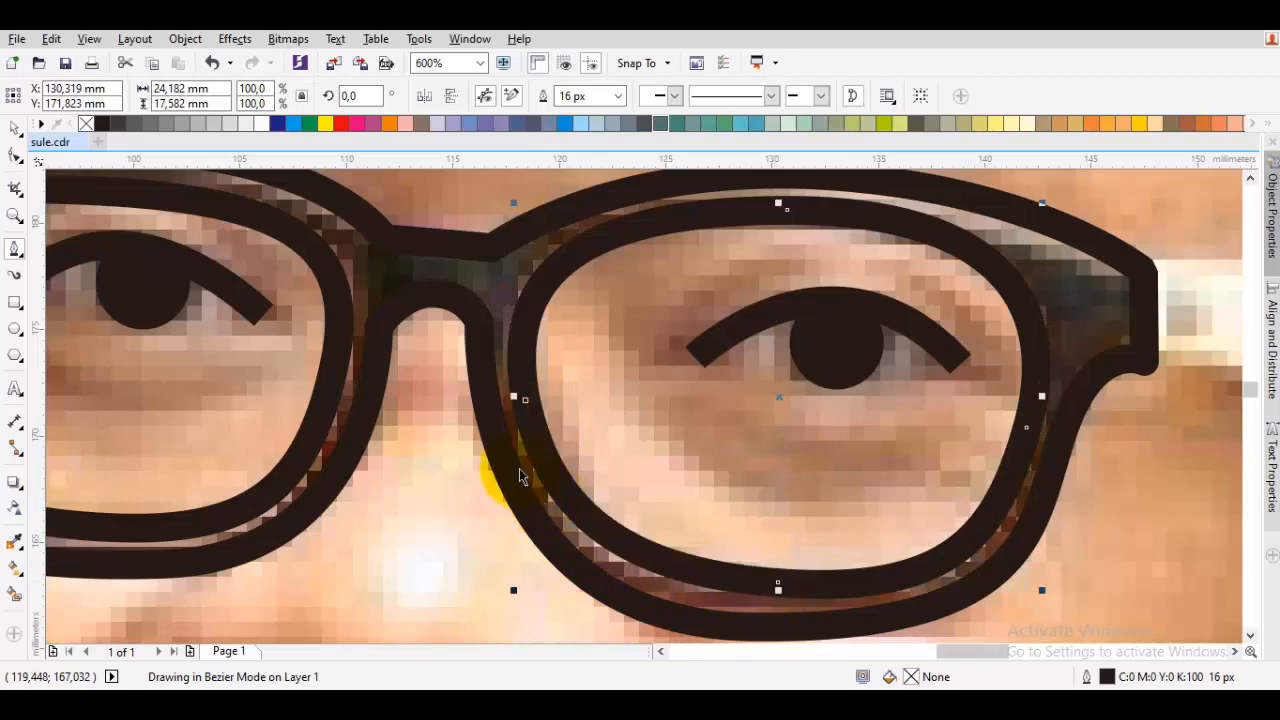
# Cut the right lens opening out of the glasses frame shape with Back Minus Front
pyautogui.press('space')
pyautogui.keyDown('shift'); pyautogui.click(449, 271); pyautogui.keyUp('shift')
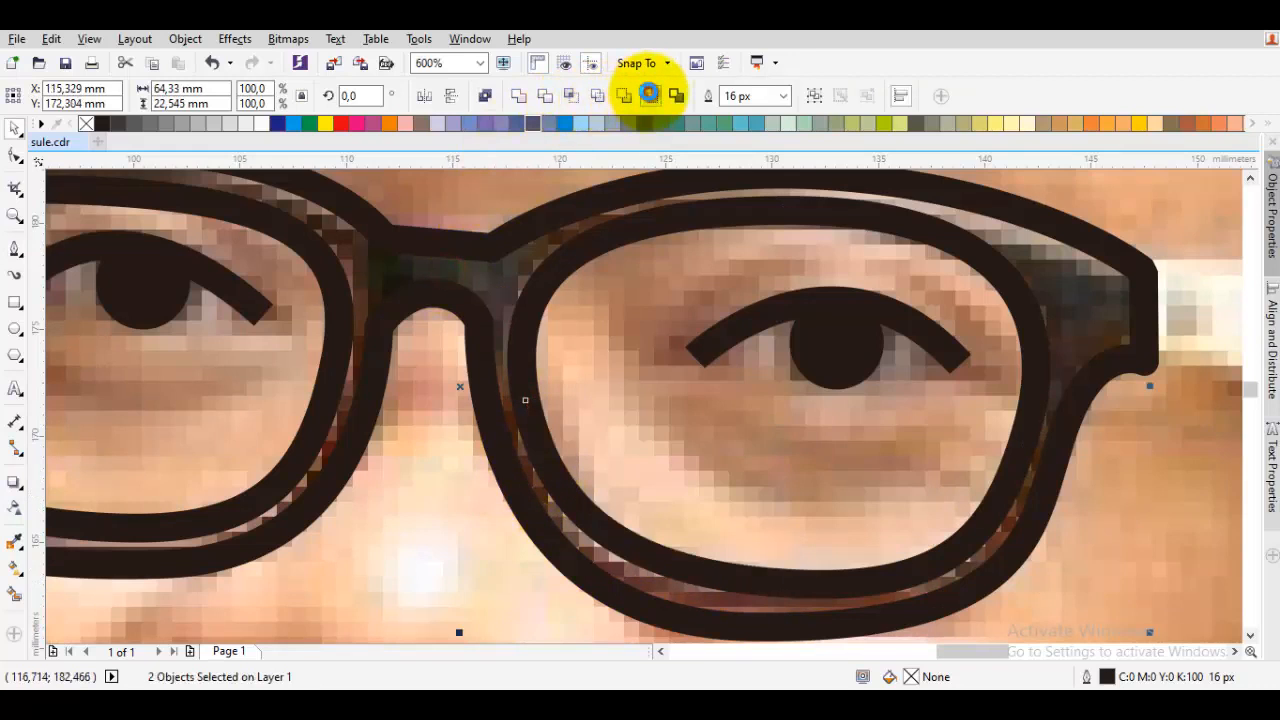
pyautogui.click(649, 93)
# Fill the glasses frame with 90% black (C:0 M:0 Y:0 K:90) and deselect it
pyautogui.hscroll(-3, 423, 180)
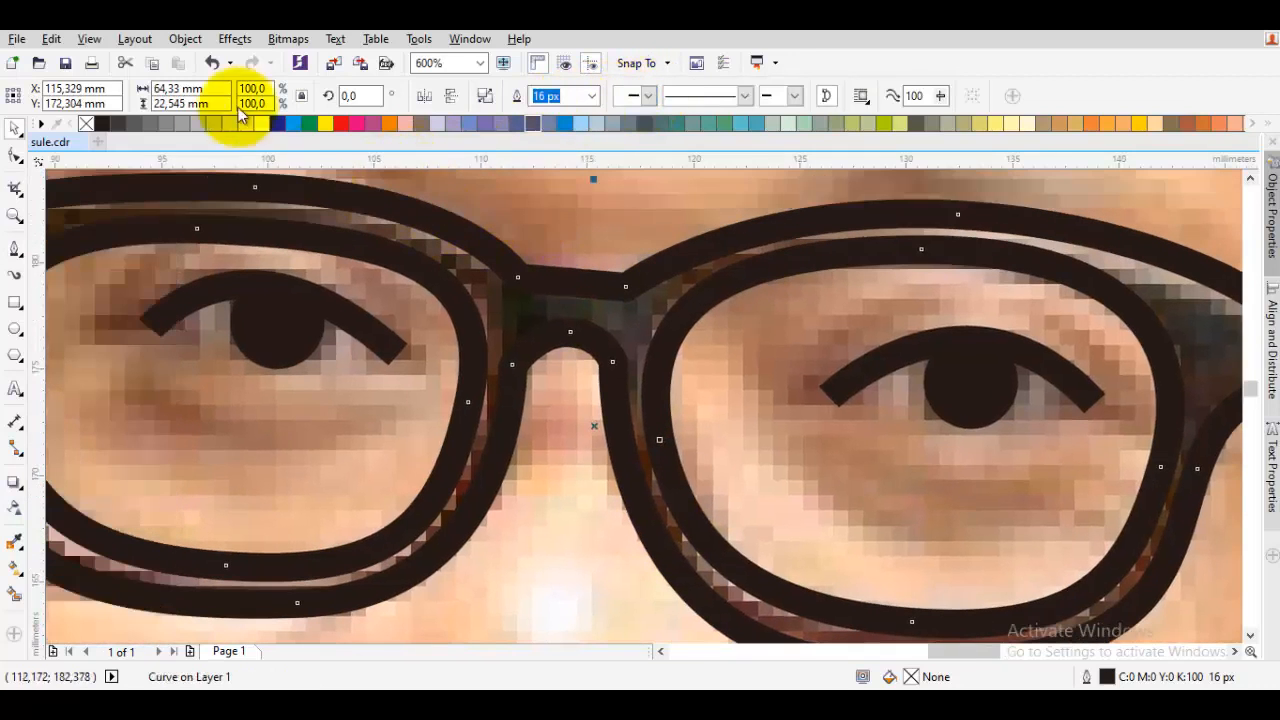
pyautogui.click(120, 120)
pyautogui.scroll(-3, 515, 328)
pyautogui.press('Escape')
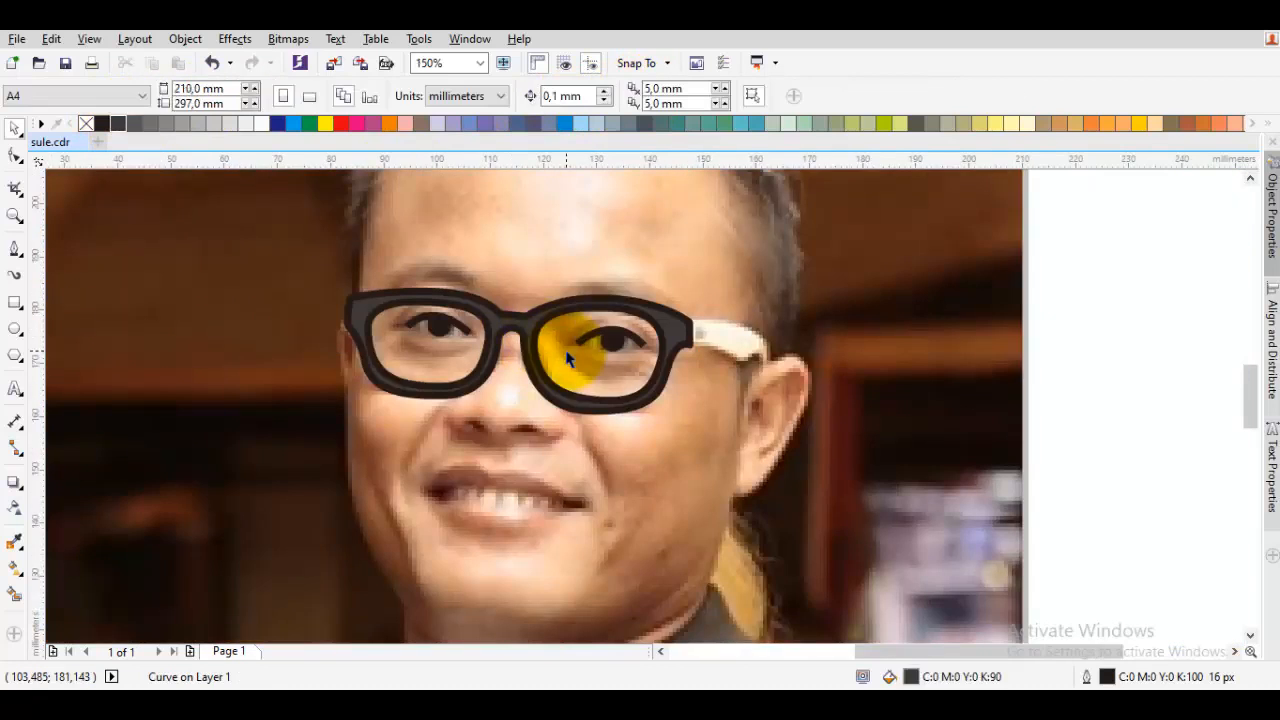
# Trace the glasses' temple arm as a closed curve from the frame's right hinge to the top of the ear
pyautogui.scroll(1, 515, 328)
pyautogui.scroll(3, 874, 366)
pyautogui.scroll(1, 897, 366)
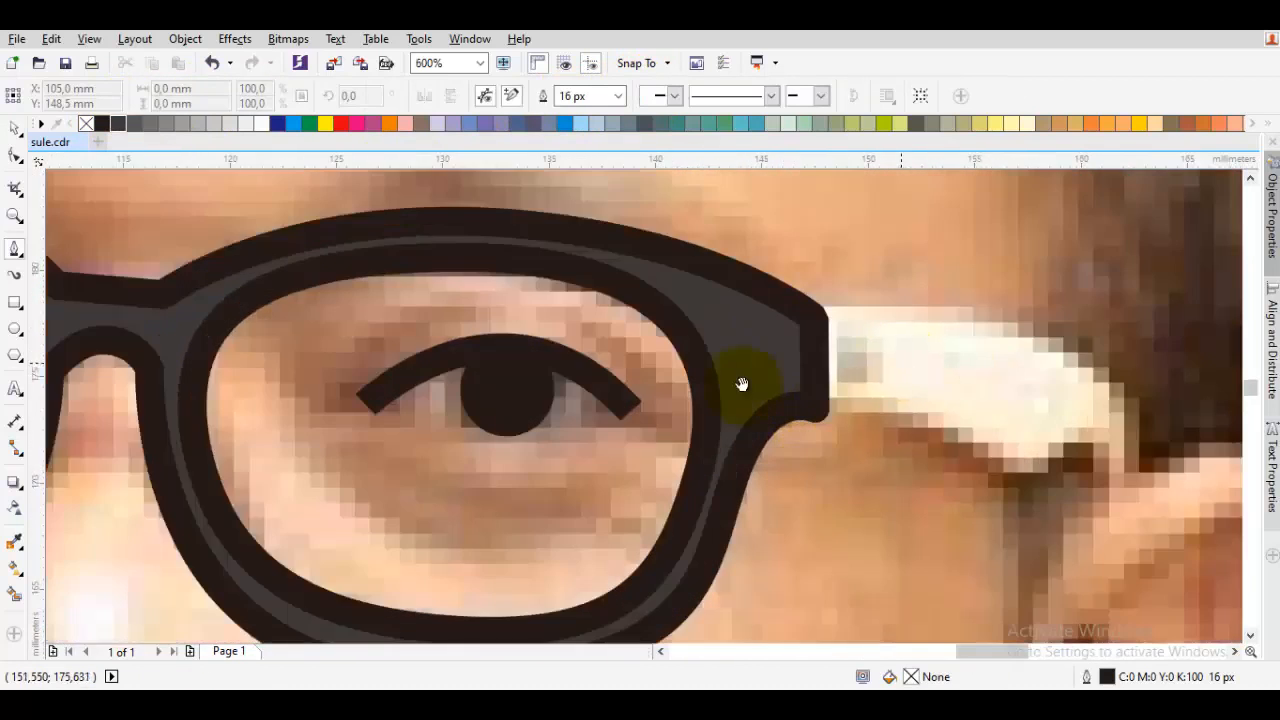
pyautogui.scroll(-1, 737, 380)
pyautogui.scroll(-2, 686, 392)
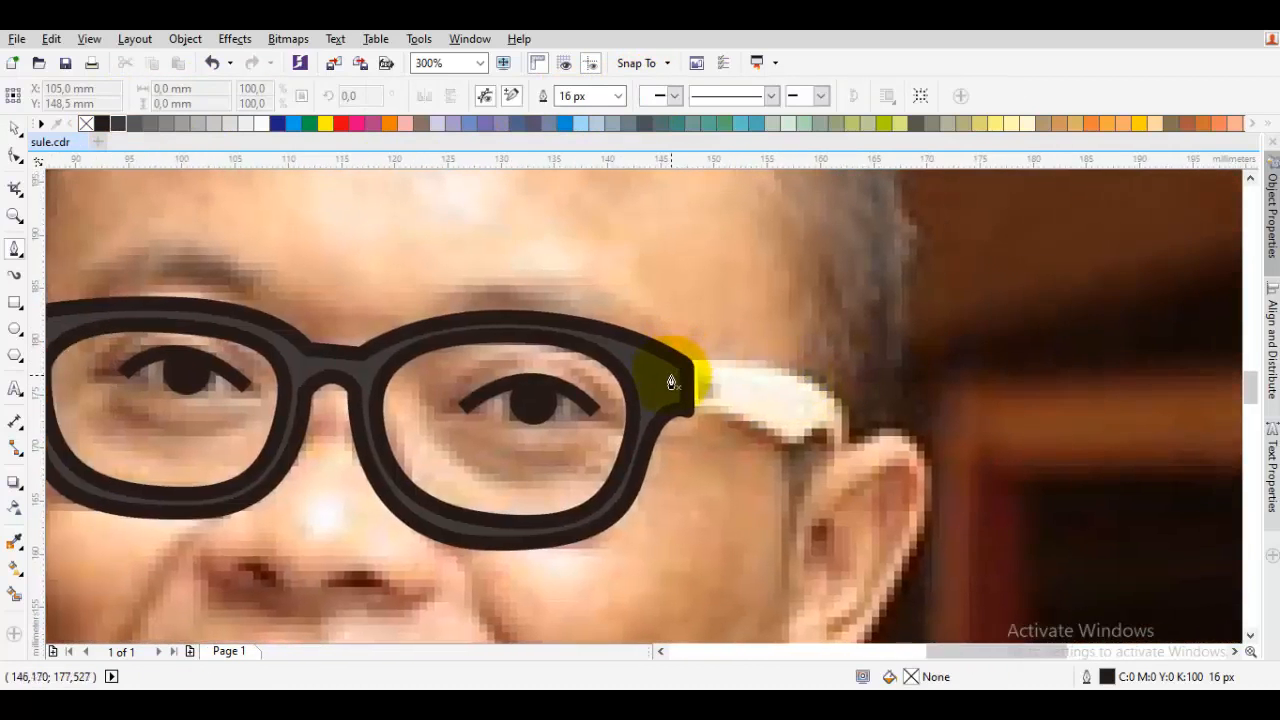
pyautogui.scroll(2, 684, 370)
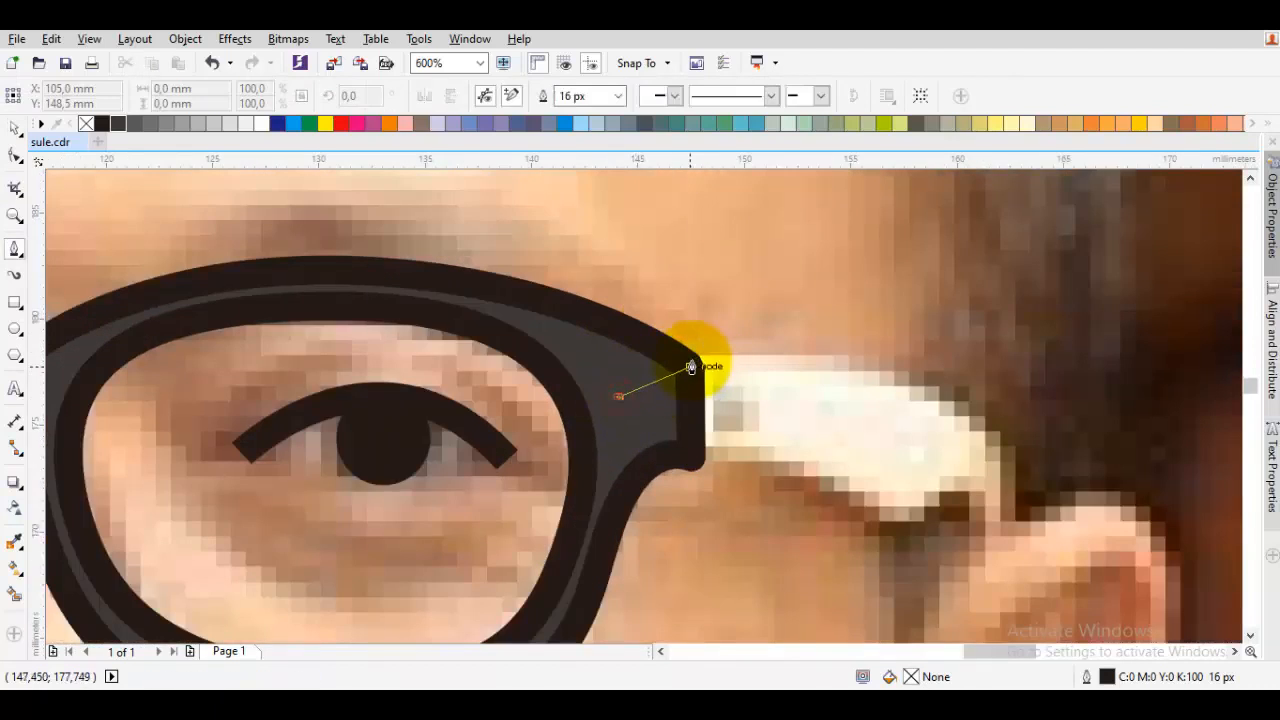
pyautogui.moveTo(690, 367); pyautogui.dragTo(798, 342)
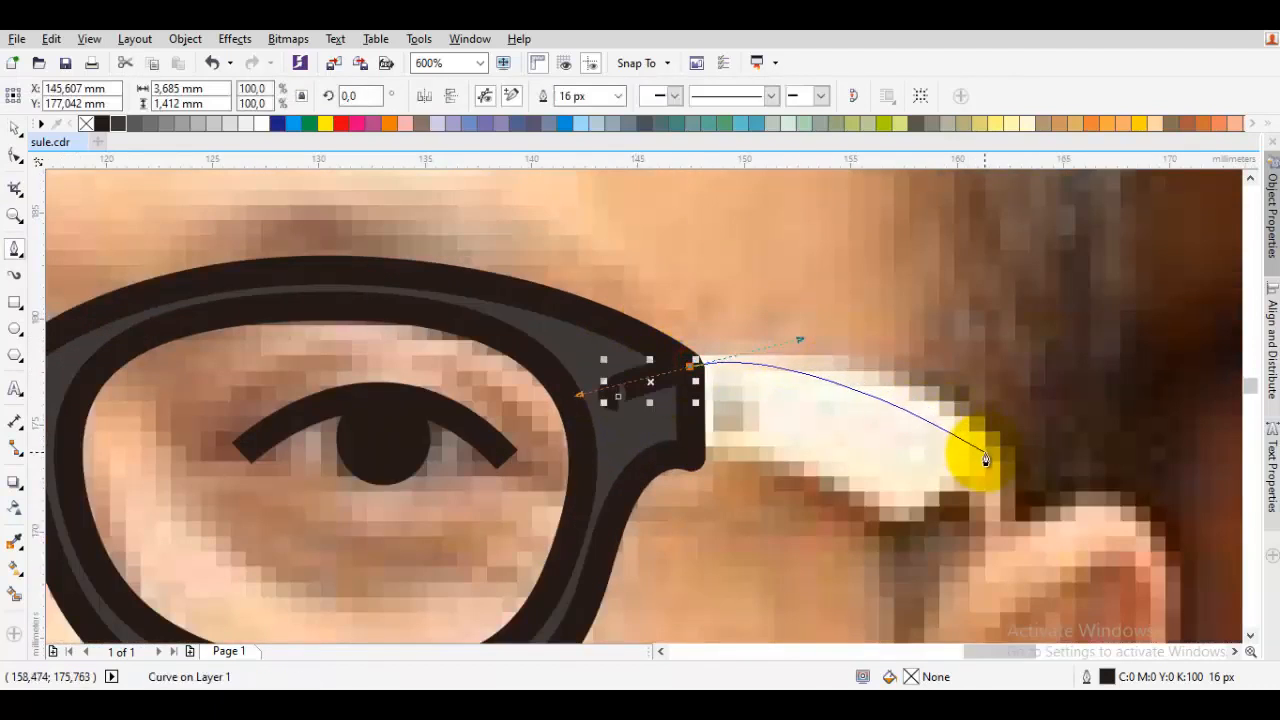
pyautogui.moveTo(978, 538); pyautogui.dragTo(830, 500)
pyautogui.click(744, 450)
pyautogui.moveTo(730, 452); pyautogui.dragTo(690, 459)
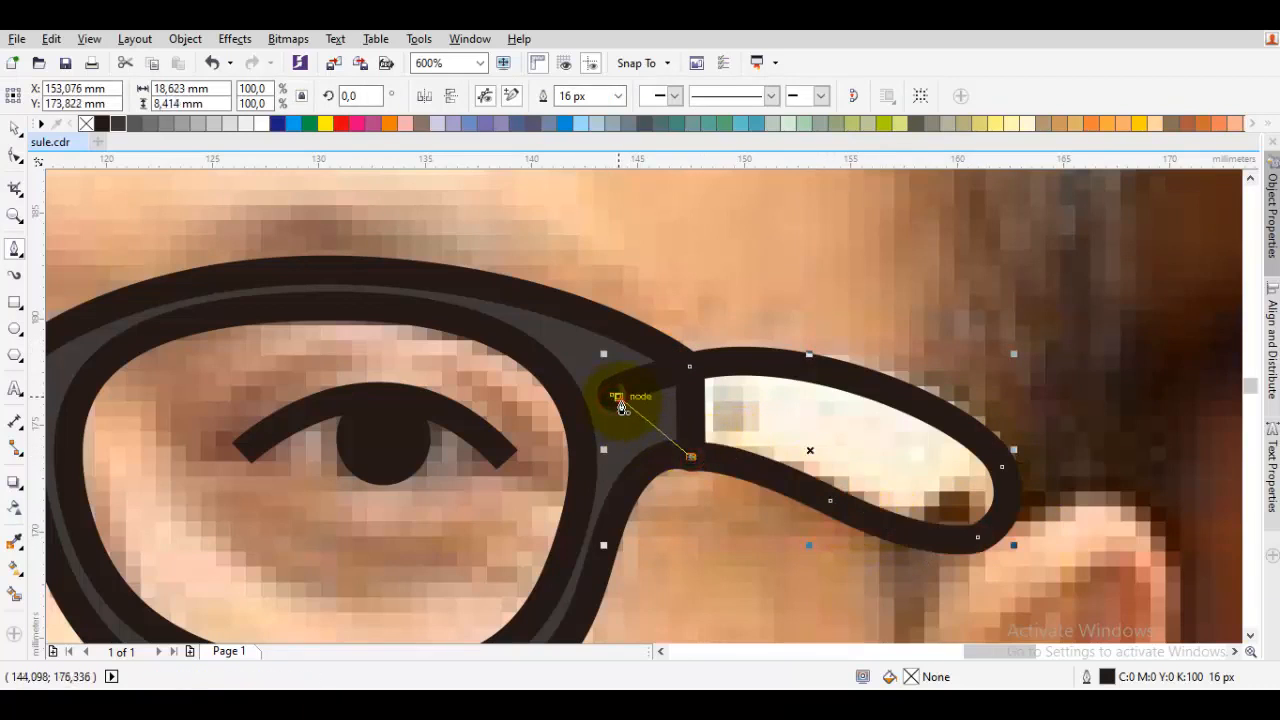
# Fill the temple arm with yellow (C:0 M:20 Y:100 K:0) and place it behind the glasses frame
pyautogui.click(1141, 125)
pyautogui.rightClick(815, 204)
pyautogui.moveTo(906, 486)
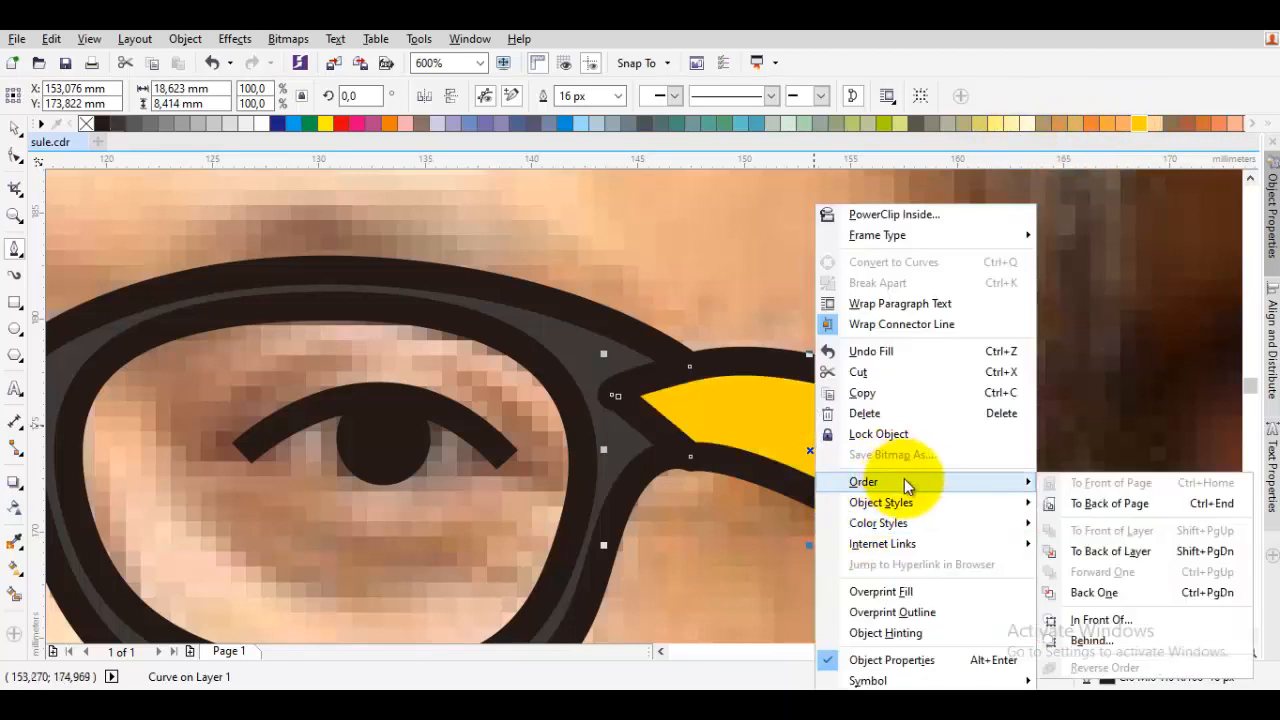
pyautogui.click(1094, 592)
pyautogui.scroll(-3, 1078, 525)
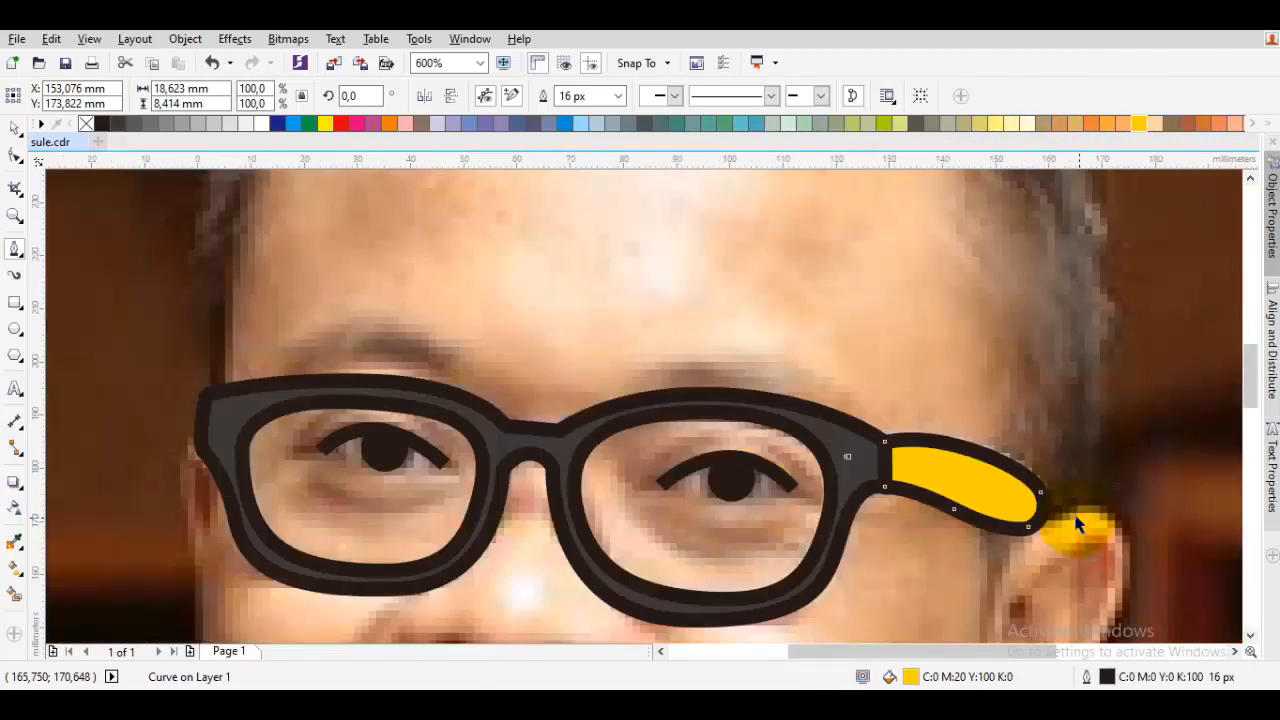
# Start the hair outline at the frame's left end and trace it up the forehead's left edge to a small notch
pyautogui.scroll(-3, 1078, 525)
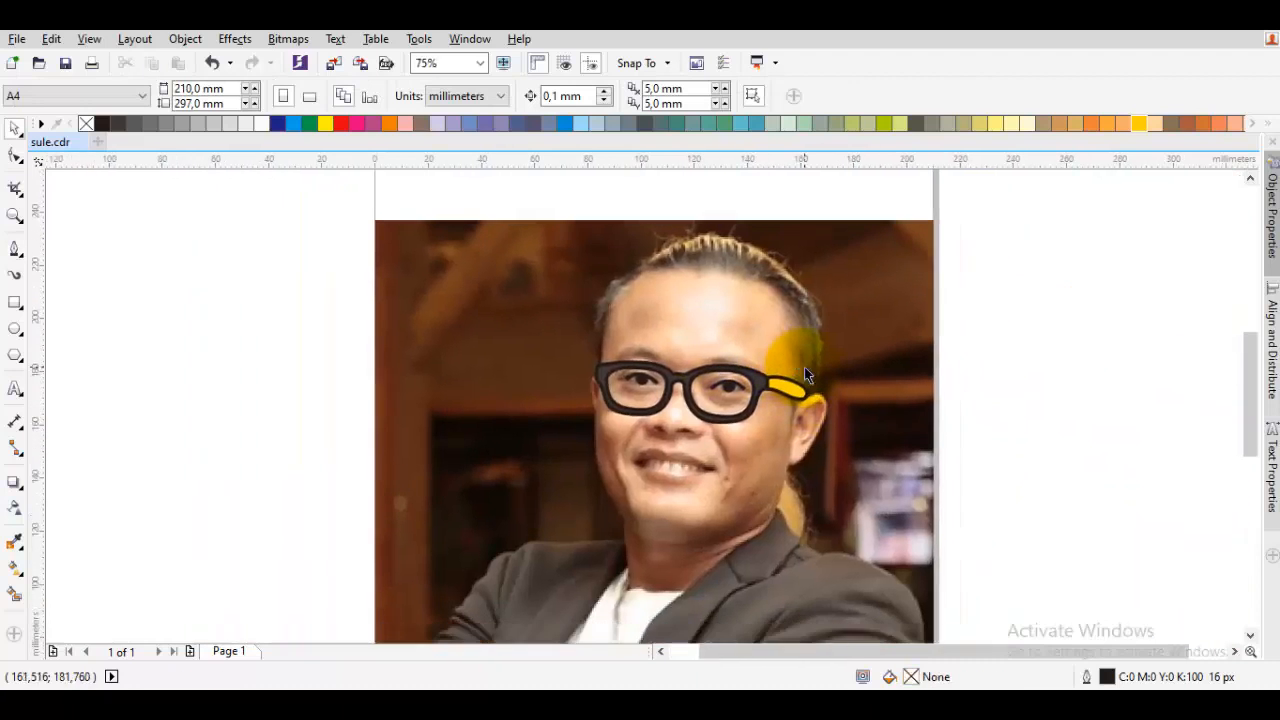
pyautogui.scroll(2, 823, 354)
pyautogui.scroll(-1, 865, 368)
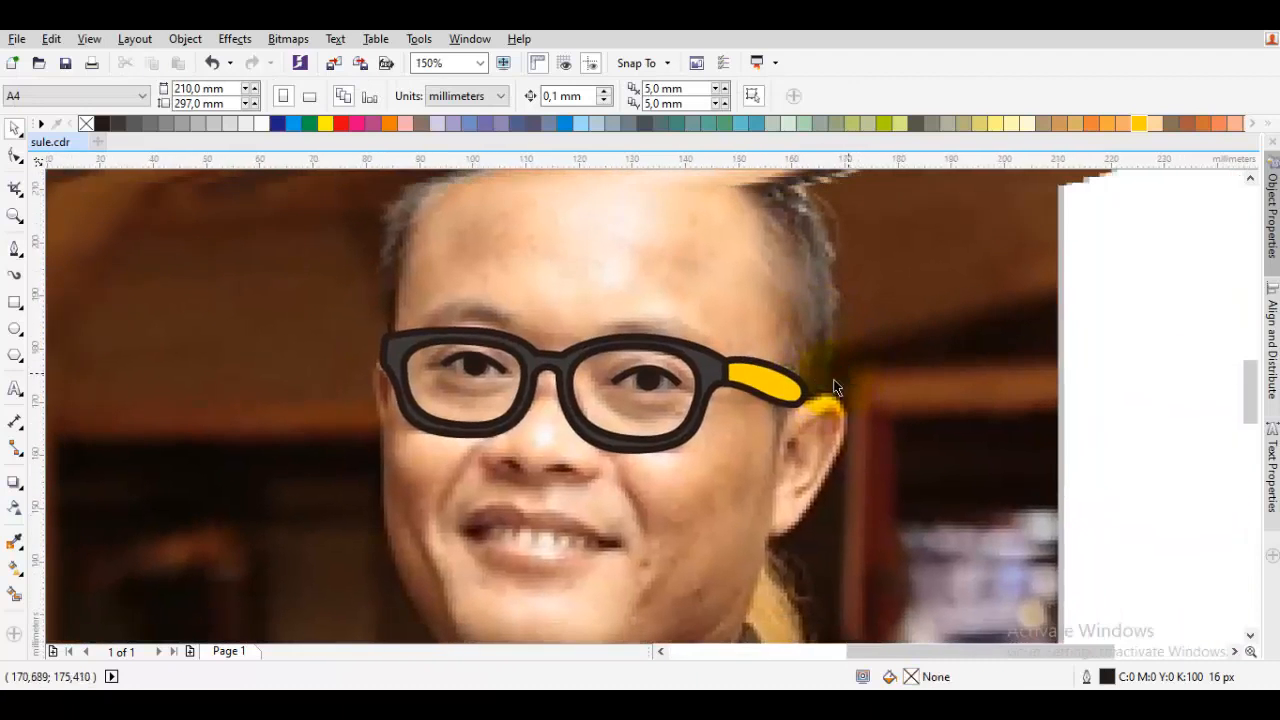
pyautogui.scroll(-2, 825, 375)
pyautogui.scroll(3, 729, 358)
pyautogui.press('F5')
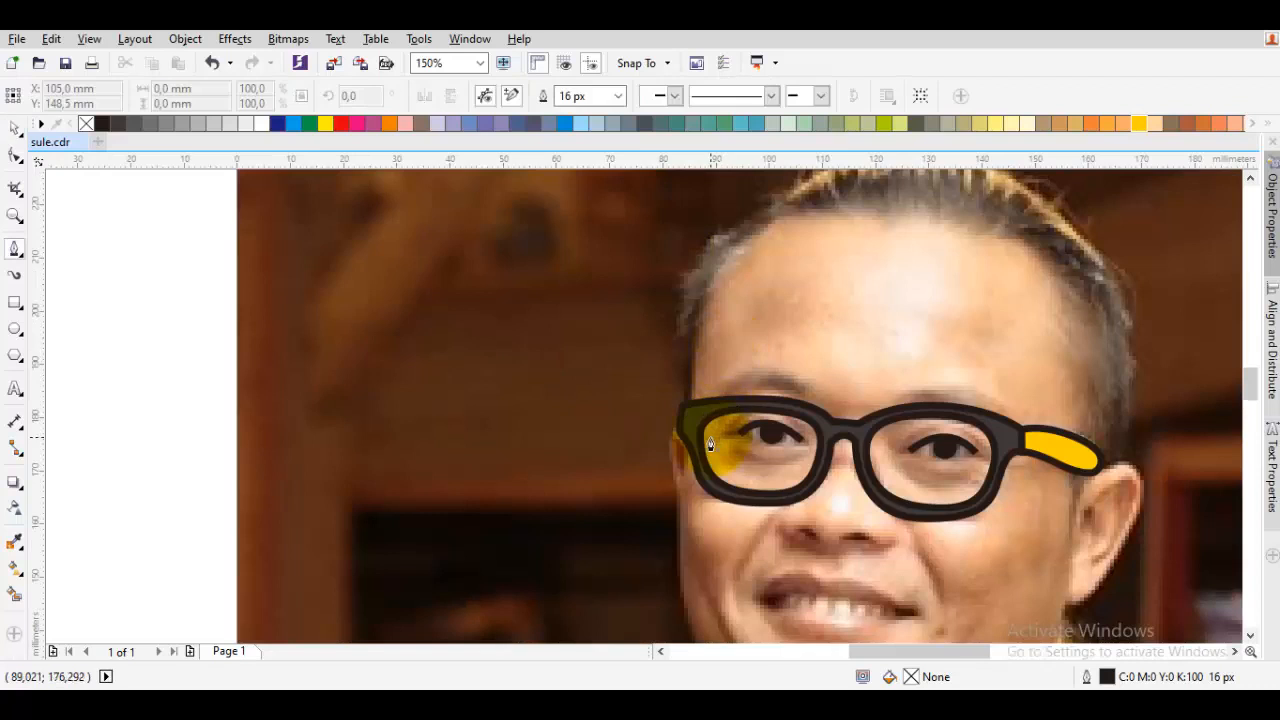
pyautogui.scroll(2, 680, 440)
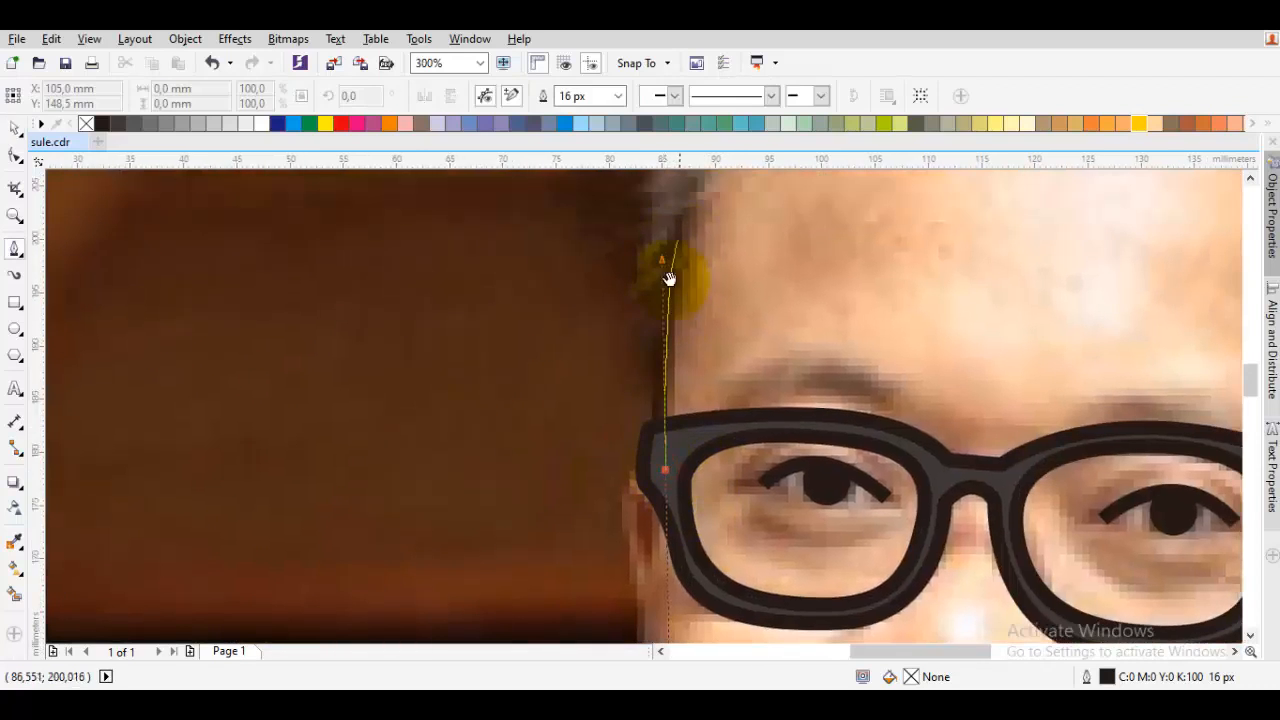
pyautogui.scroll(-3, 669, 278)
pyautogui.click(663, 337)
pyautogui.scroll(3, 726, 303)
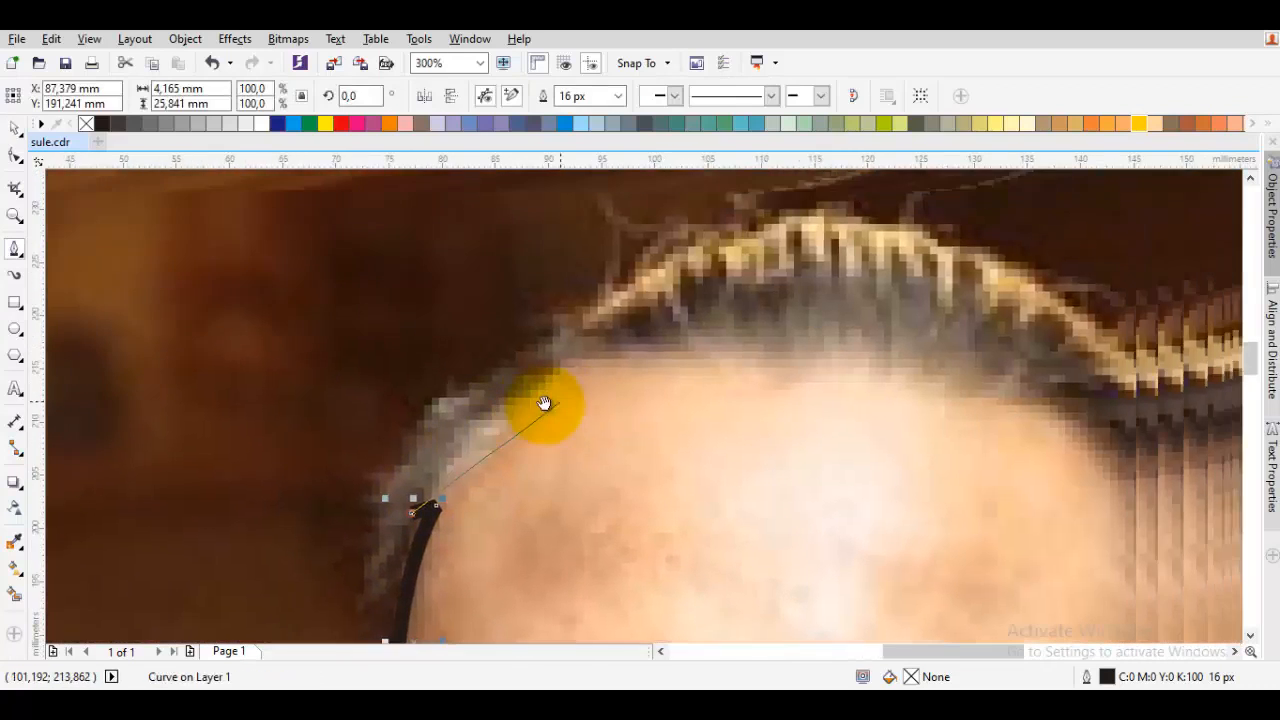
# Trace the hairline from the left notch over the forehead's upper left to a pointed peak near the centre
pyautogui.moveTo(631, 366); pyautogui.dragTo(784, 424)
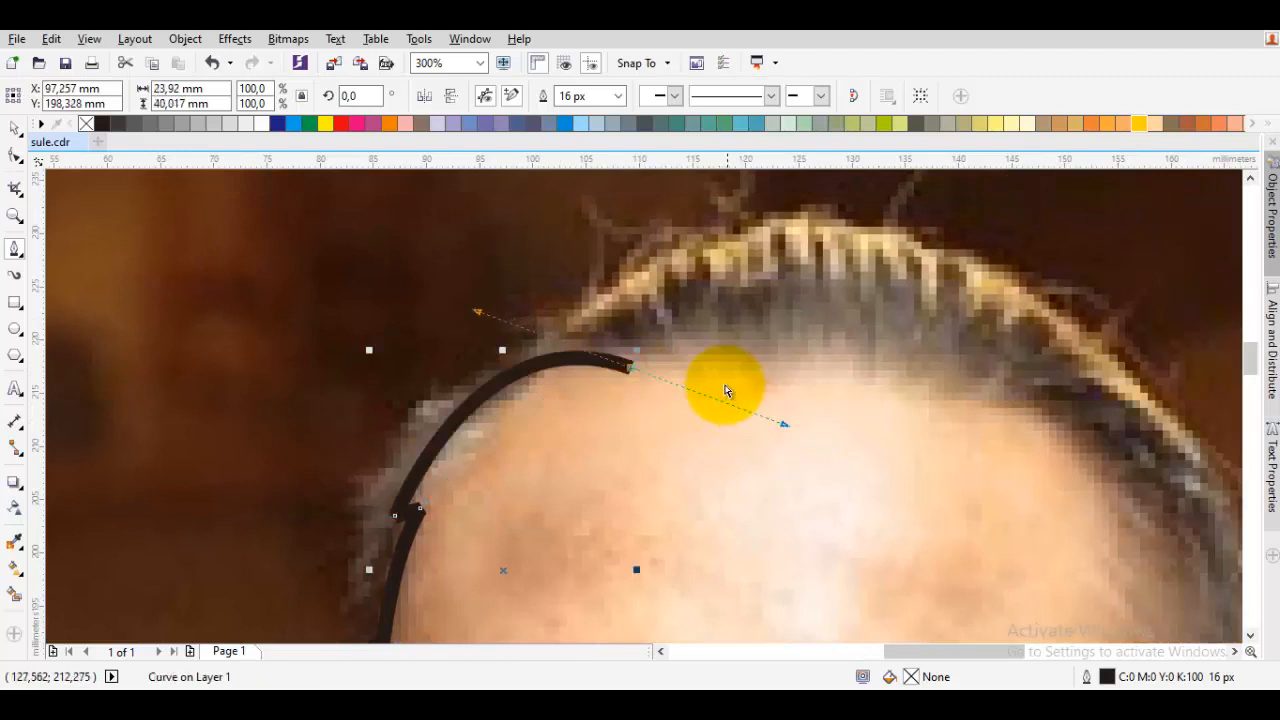
pyautogui.hotkey('ctrl', 'z')
pyautogui.moveTo(659, 364); pyautogui.dragTo(783, 414)
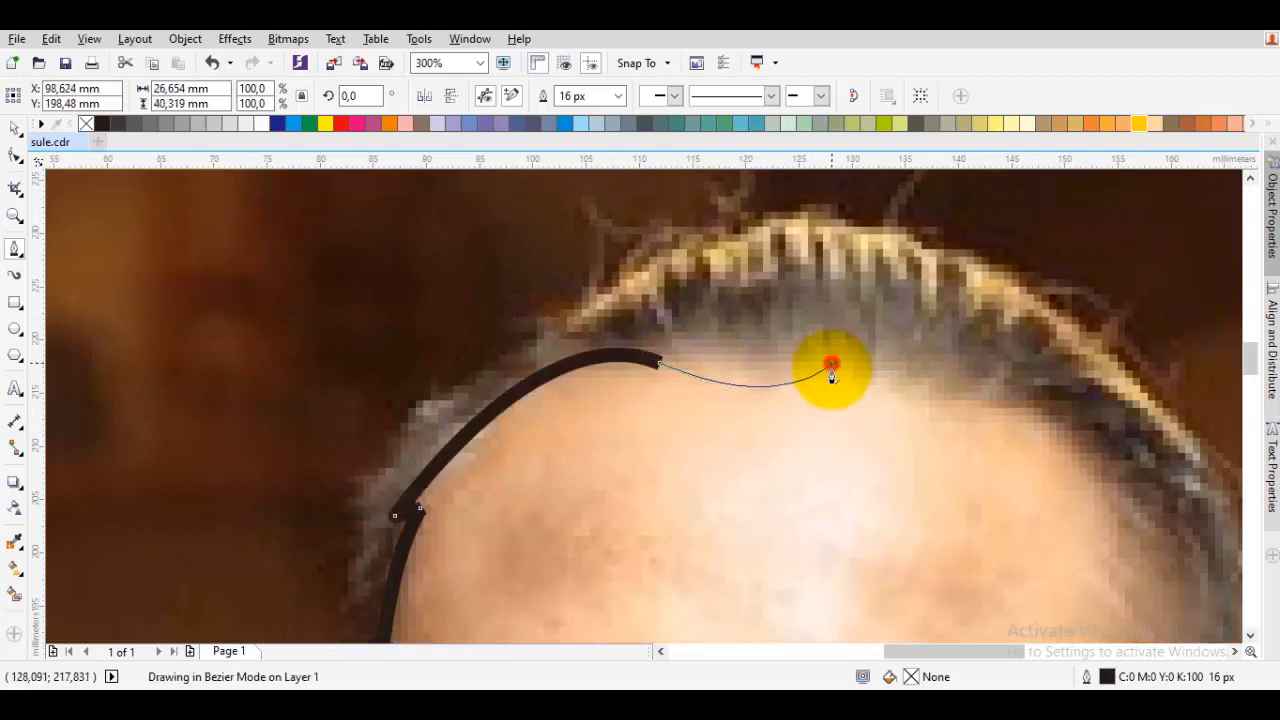
pyautogui.click(831, 375)
pyautogui.hscroll(2, 1051, 397)
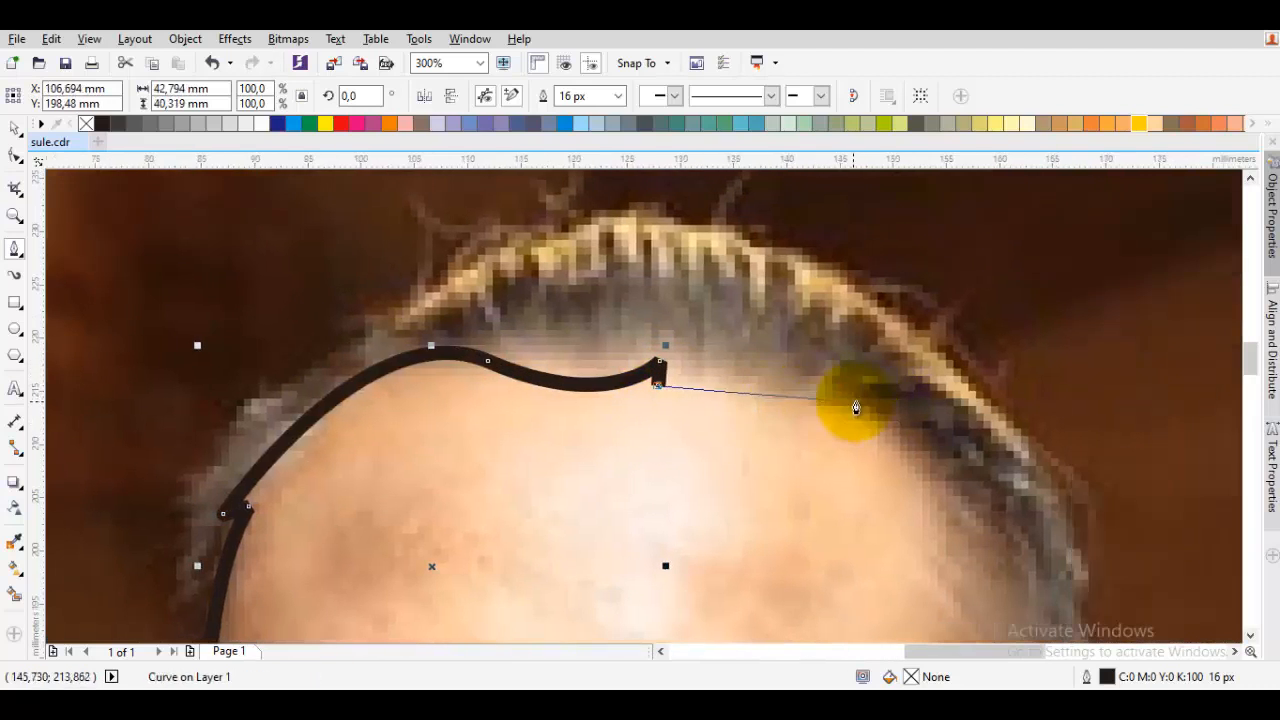
pyautogui.hotkey('ctrl', 'z')
pyautogui.scroll(-1, 906, 399)
pyautogui.hscroll(1, 906, 399)
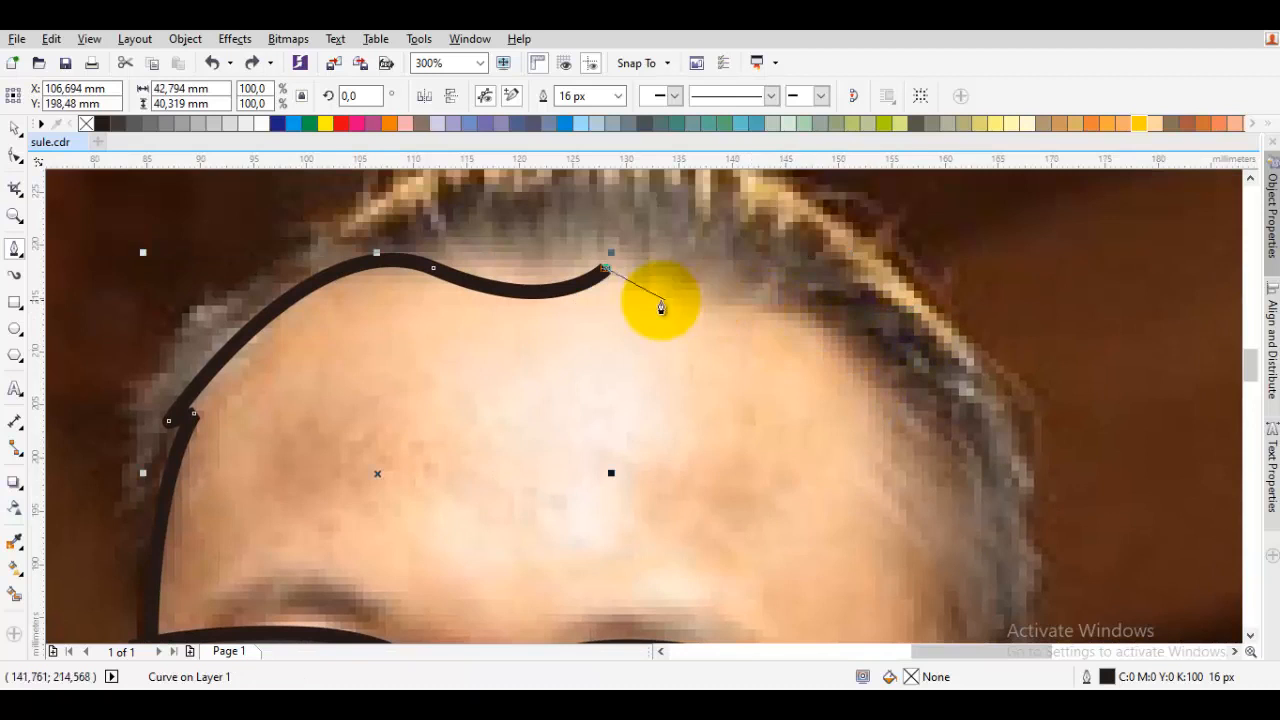
# Trace the hairline from the centre peak across the forehead's right side to a small notch at the right temple
pyautogui.moveTo(749, 309); pyautogui.dragTo(880, 377)
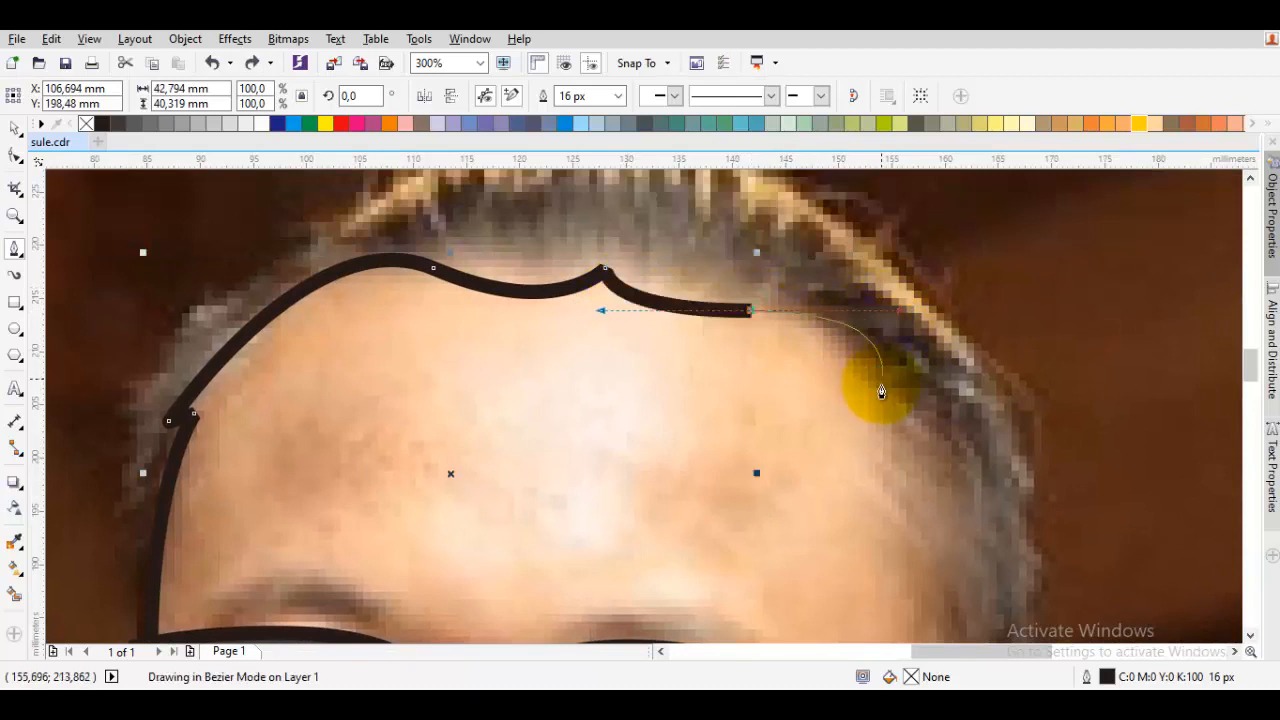
pyautogui.scroll(2, 880, 440)
pyautogui.moveTo(882, 432); pyautogui.dragTo(834, 480)
# Trace the hair's inner edge from the right notch down past the temple arm to a point in front of the ear
pyautogui.scroll(-2, 857, 371)
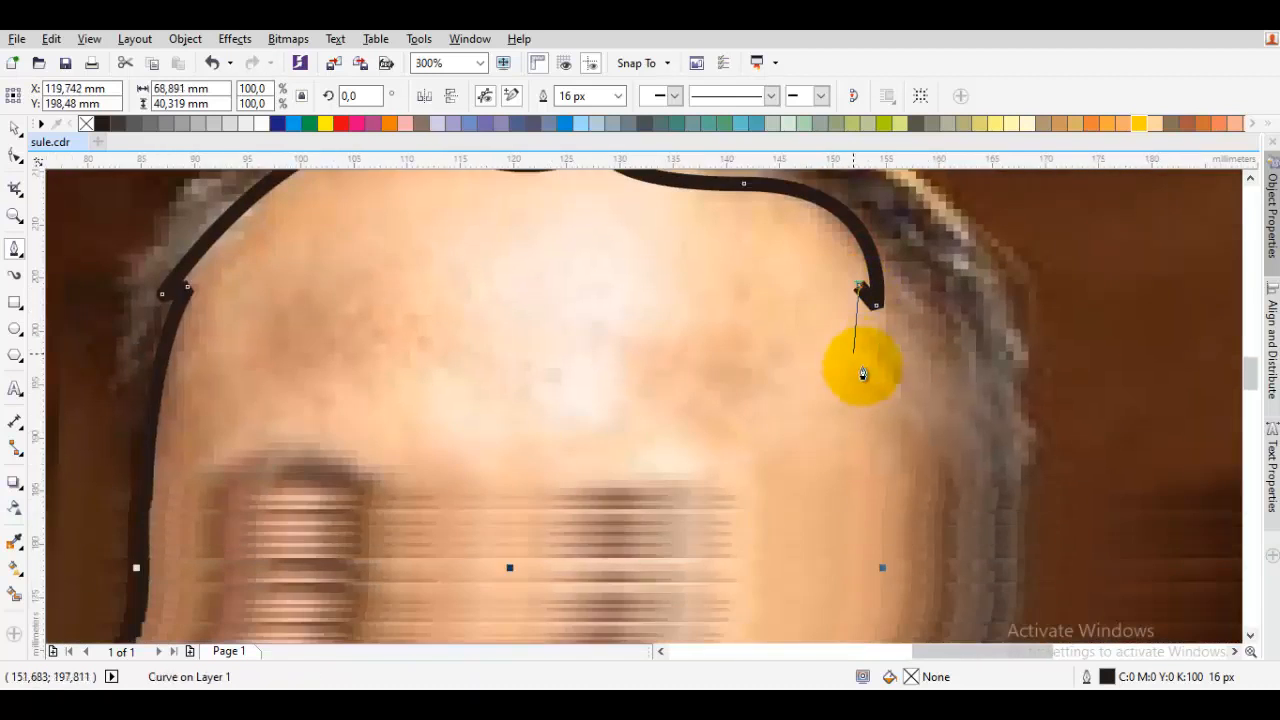
pyautogui.scroll(2, 894, 429)
pyautogui.moveTo(906, 432); pyautogui.dragTo(1006, 550)
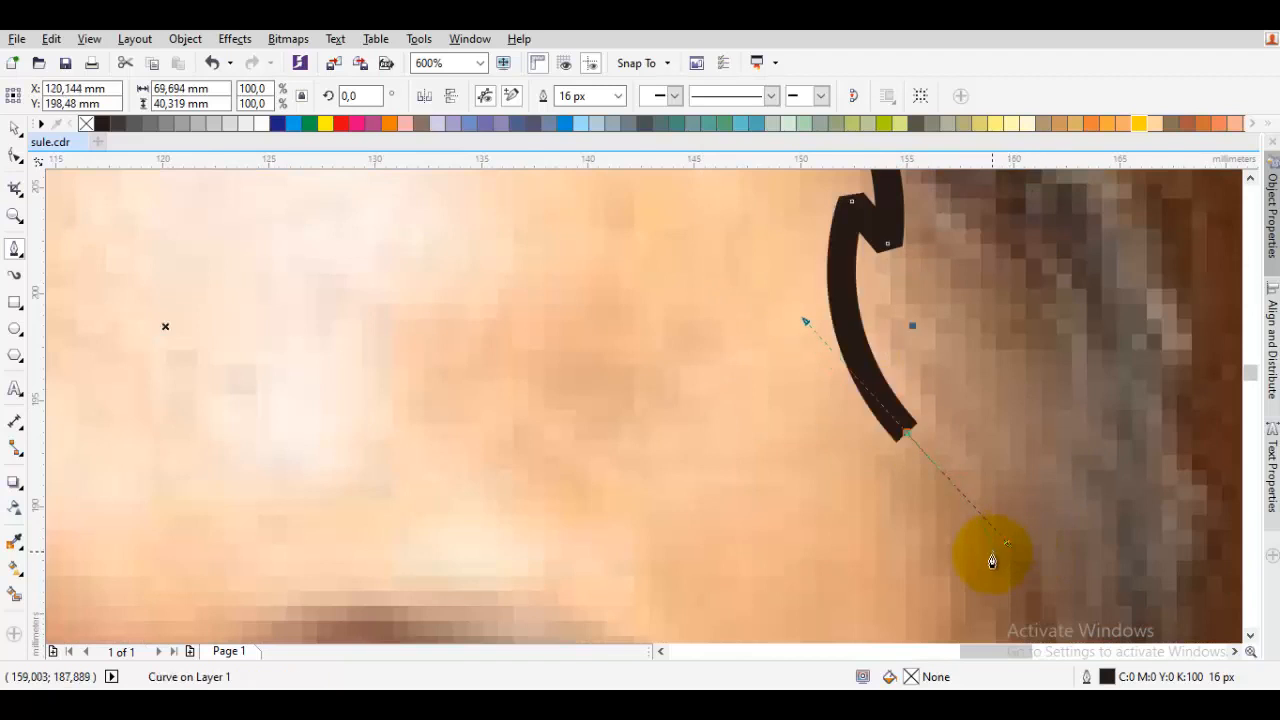
pyautogui.scroll(-2, 1006, 329)
pyautogui.scroll(-1, 1014, 467)
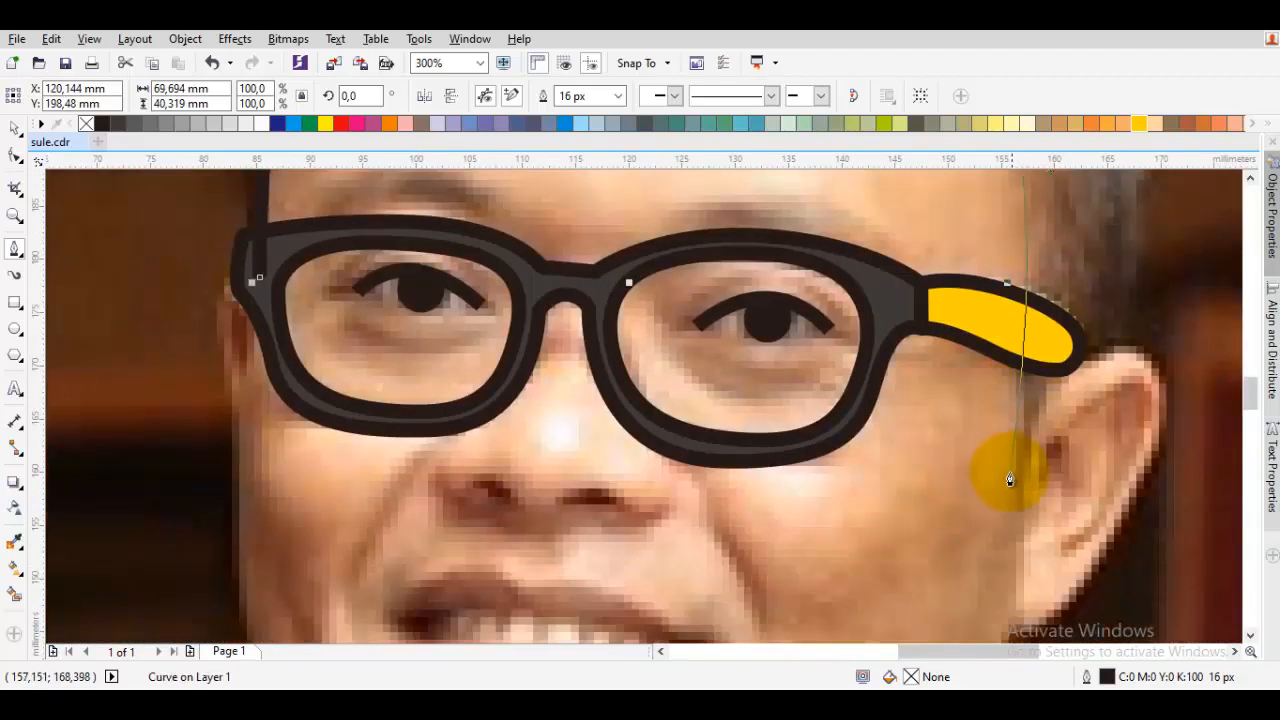
pyautogui.moveTo(1015, 478); pyautogui.dragTo(1108, 338)
# Trace the hair outline from the sideburn tip over the top of the ear and up the head's right side
pyautogui.scroll(2, 1096, 352)
pyautogui.click(1150, 336)
pyautogui.scroll(-1, 1154, 314)
pyautogui.moveTo(1162, 258); pyautogui.dragTo(1077, 554)
pyautogui.moveTo(1074, 504); pyautogui.dragTo(1104, 546)
pyautogui.moveTo(1107, 451); pyautogui.dragTo(1107, 449)
pyautogui.moveTo(1097, 470); pyautogui.dragTo(1064, 284)
pyautogui.hotkey('ctrl', 'z')
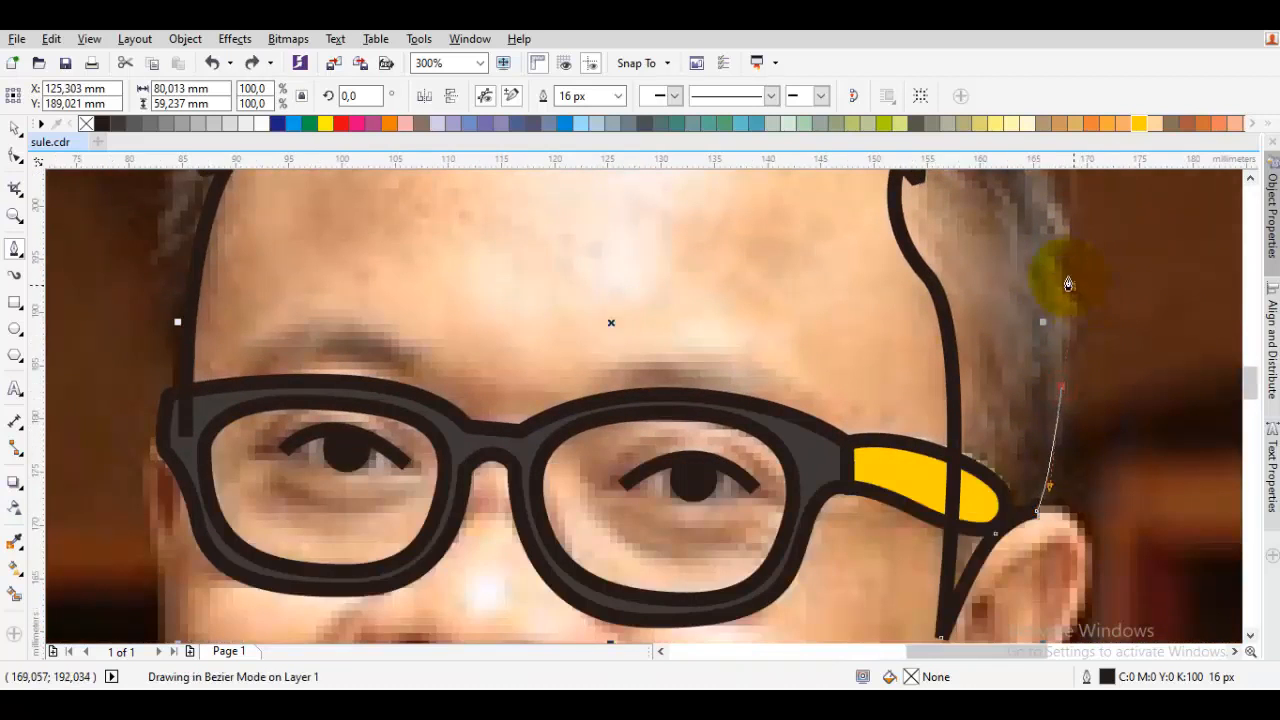
pyautogui.click(1054, 259)
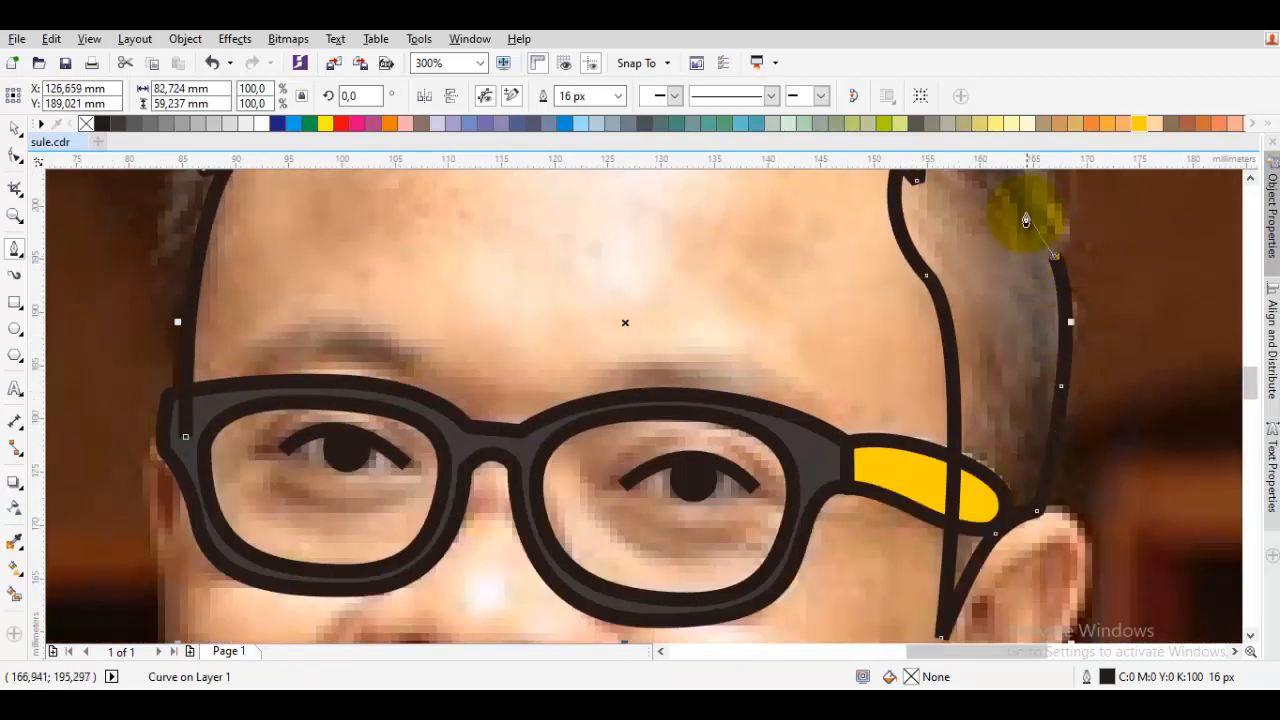
# Trace the hair's outer contour from the head's right side over the crown to the upper left
pyautogui.scroll(-4, 1025, 220)
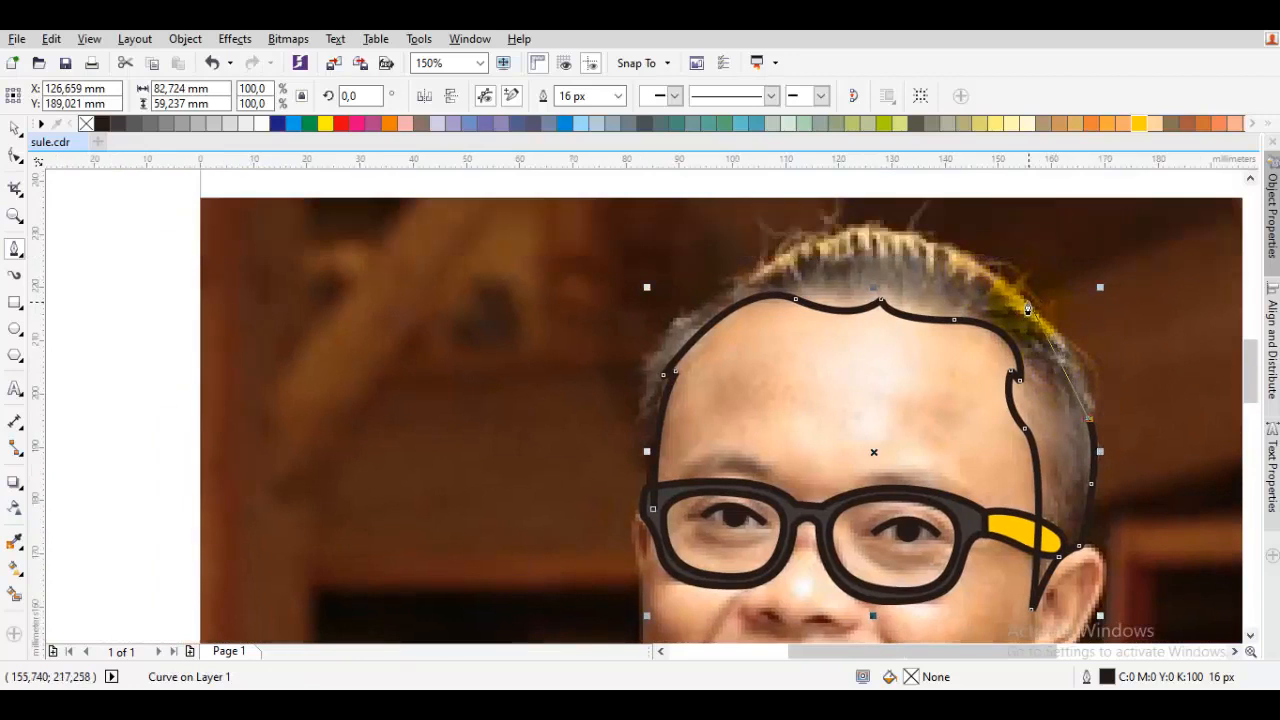
pyautogui.moveTo(797, 244); pyautogui.dragTo(881, 241)
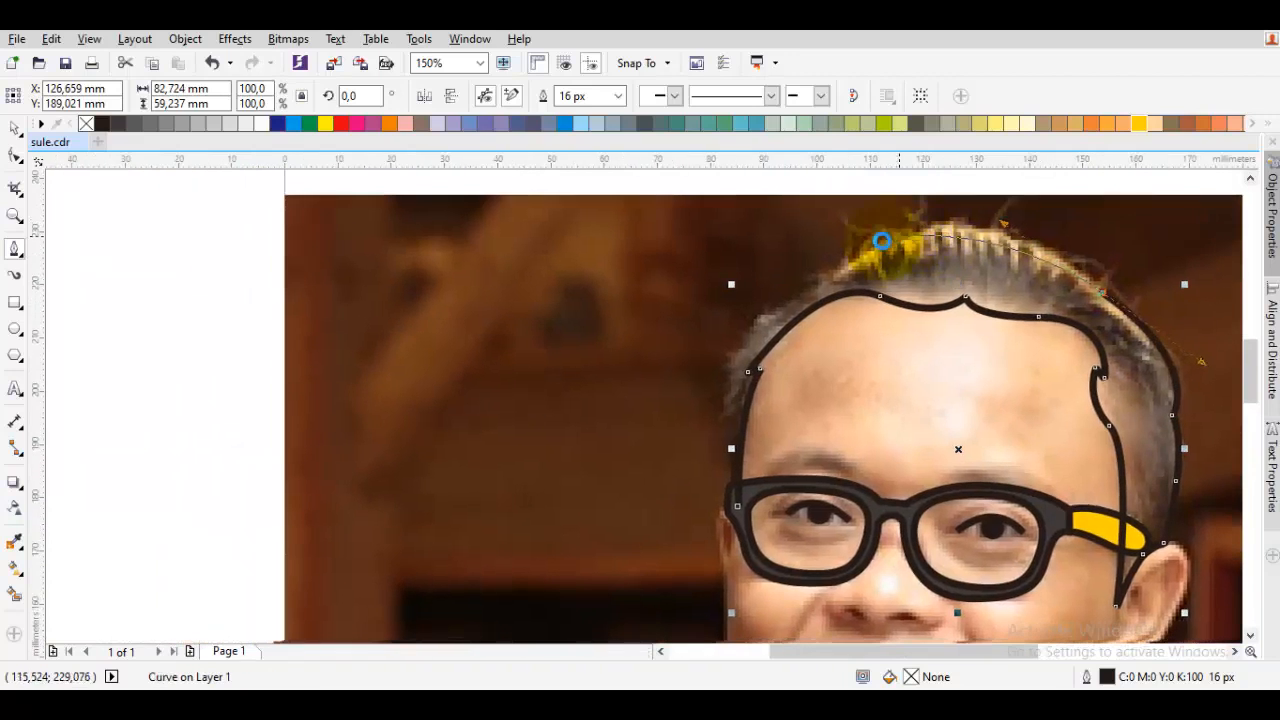
pyautogui.moveTo(670, 358); pyautogui.dragTo(684, 376)
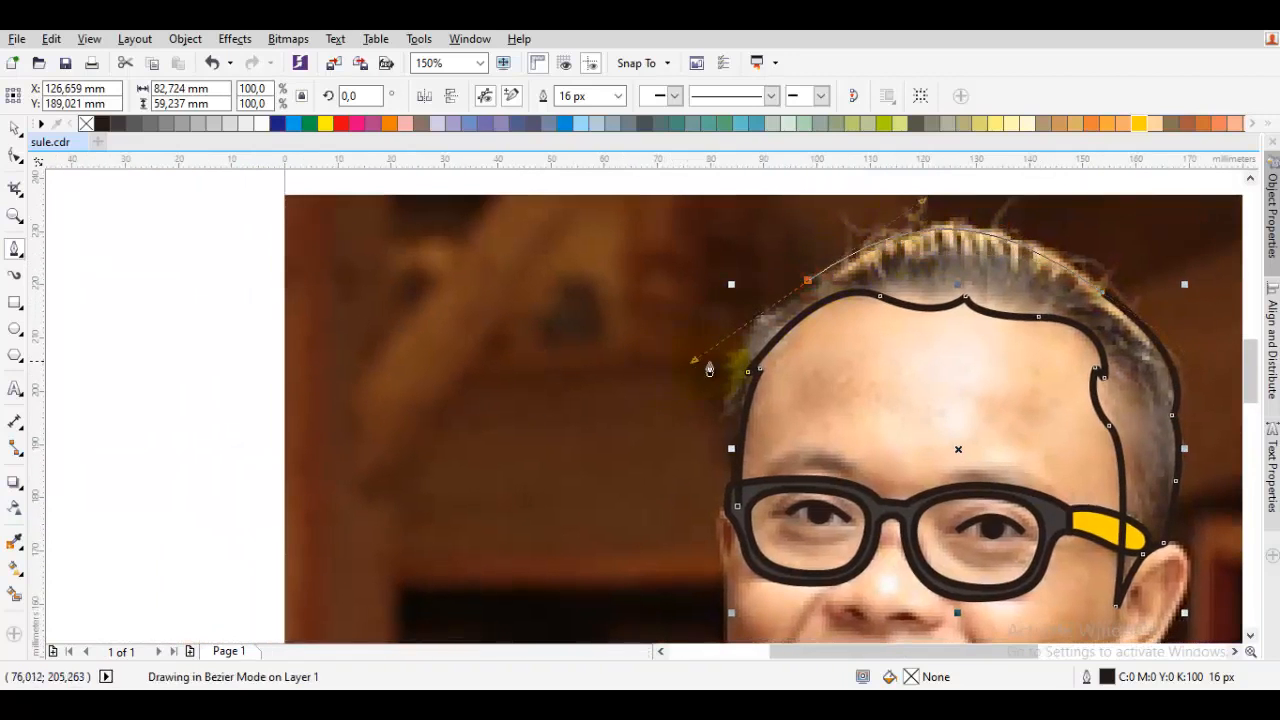
# Trace the hair contour down the head's left side and close it at the starting point behind the frame
pyautogui.scroll(1, 732, 402)
pyautogui.click(718, 393)
pyautogui.moveTo(706, 460); pyautogui.dragTo(746, 334)
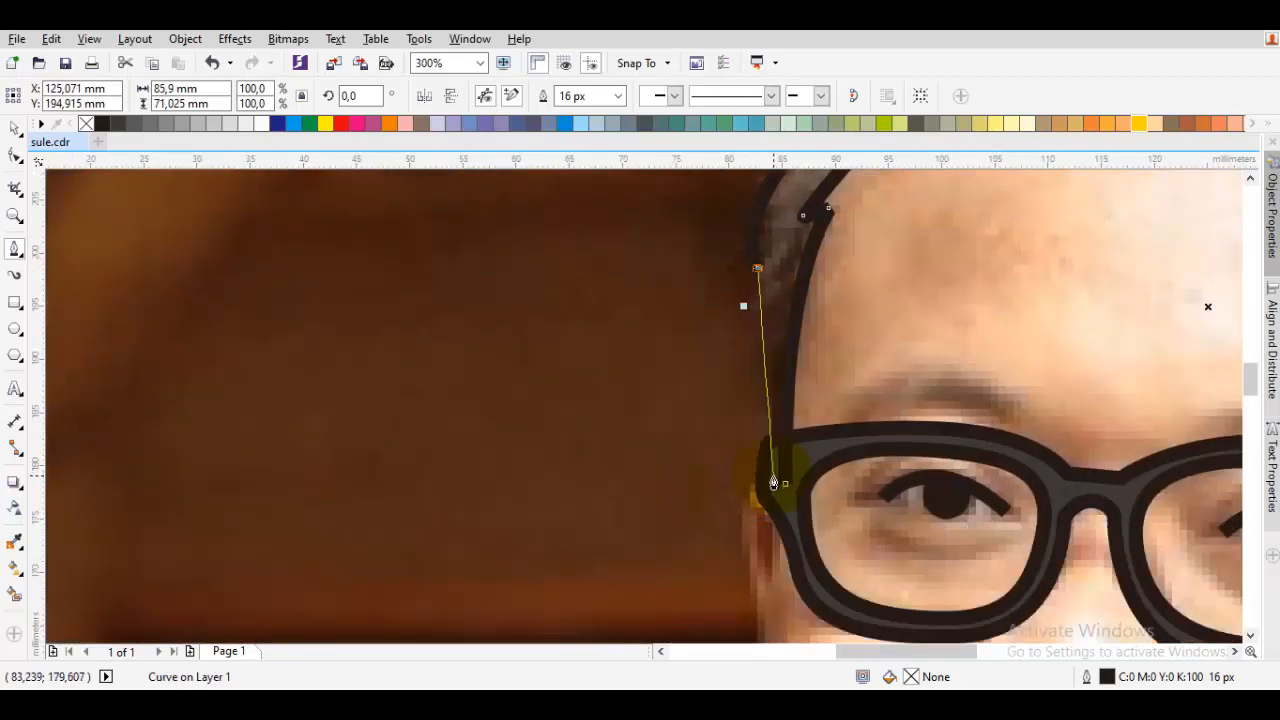
pyautogui.moveTo(736, 510); pyautogui.dragTo(737, 486)
# Fill the hair shape with 100% black (K:100) and remove its outline
pyautogui.scroll(-1, 737, 486)
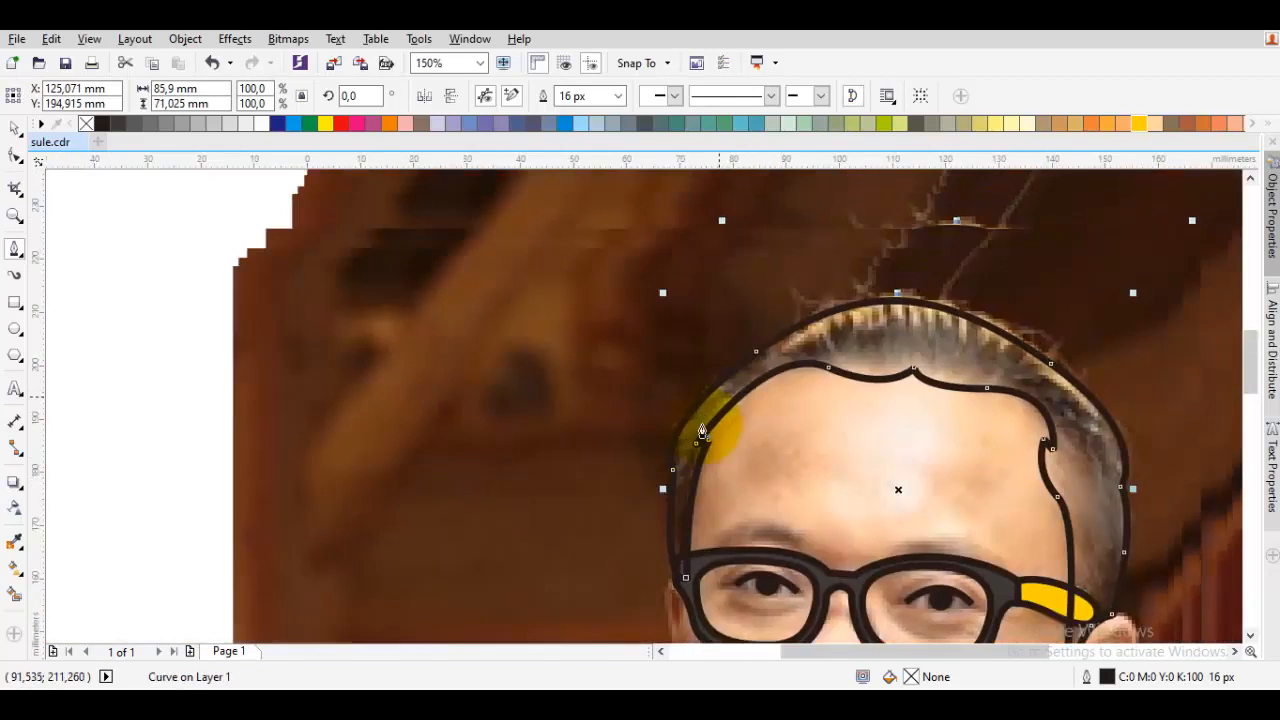
pyautogui.click(104, 126)
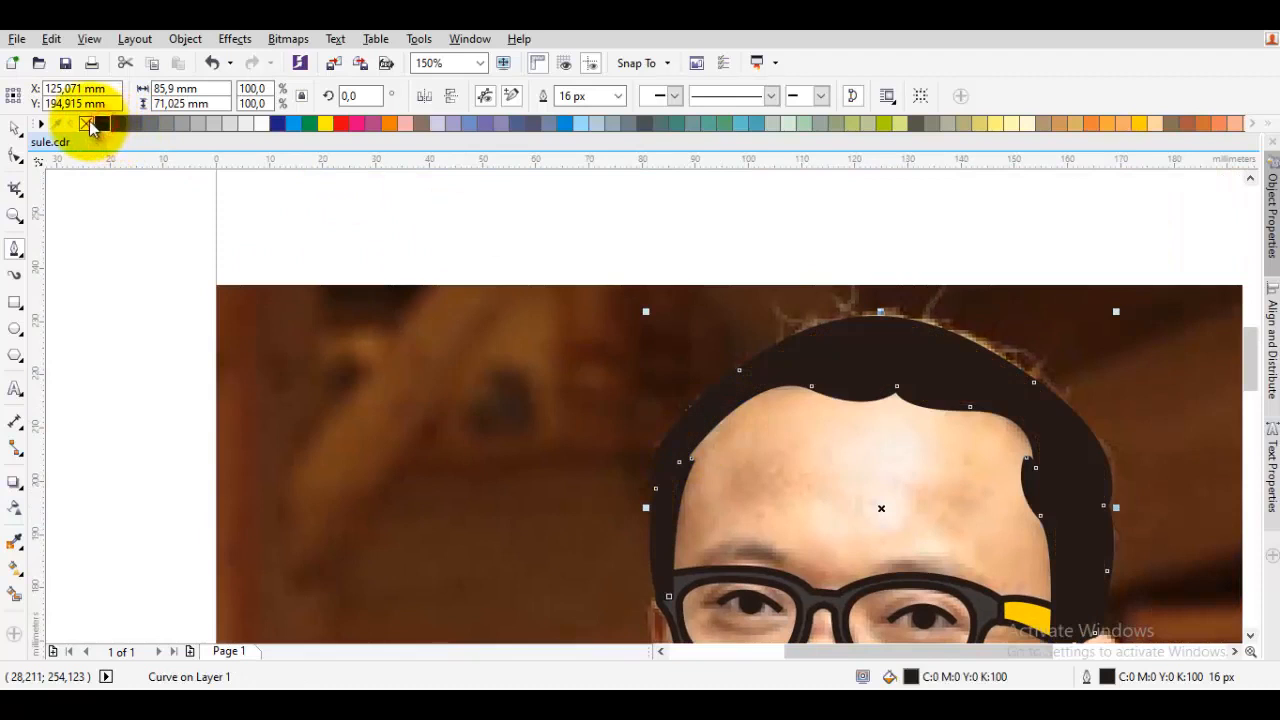
pyautogui.rightClick(87, 125)
# Move the black hair shape behind the glasses so that the yellow temple lies on top
pyautogui.moveTo(838, 326); pyautogui.dragTo(680, 263)
pyautogui.press('space')
pyautogui.rightClick(711, 283)
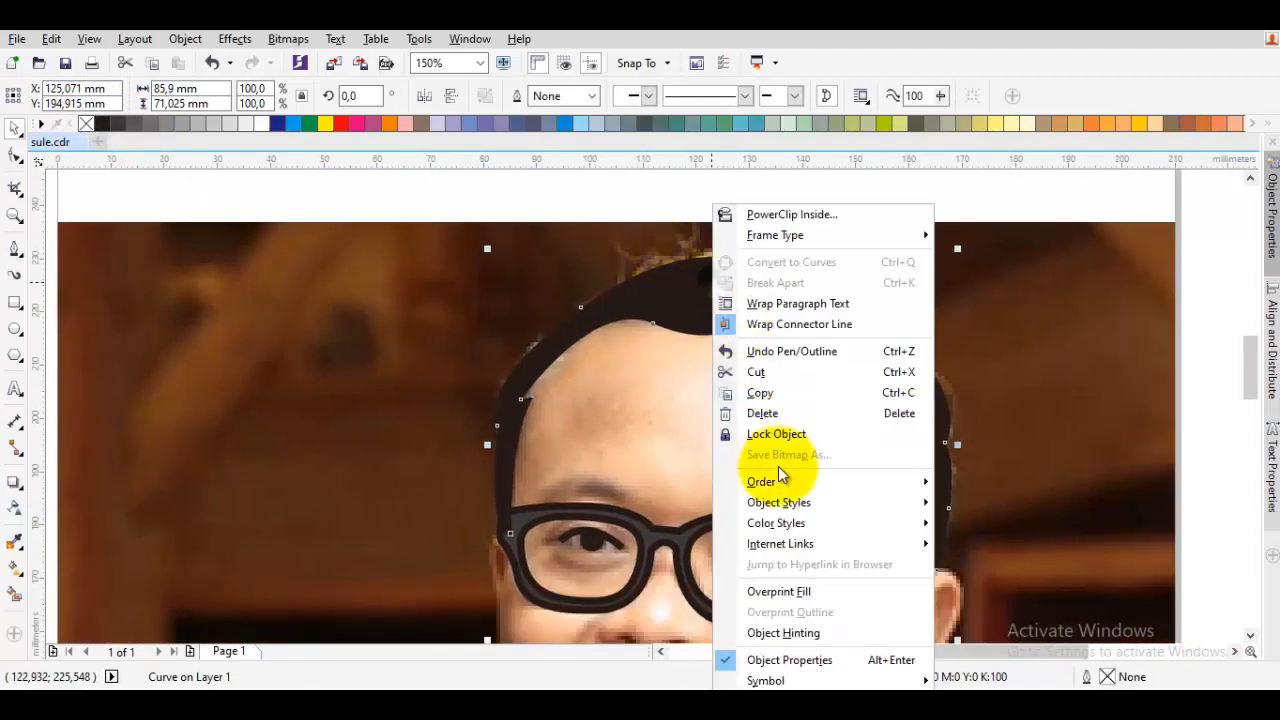
pyautogui.moveTo(790, 484)
pyautogui.click(988, 591)
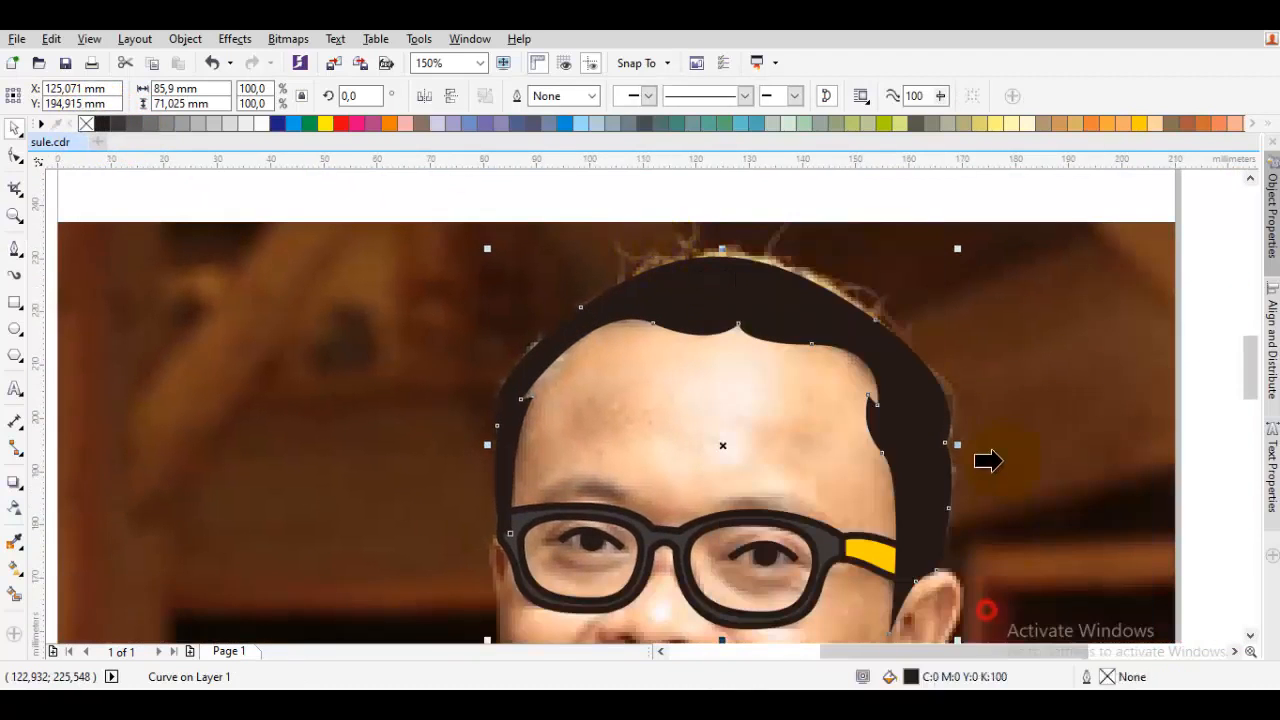
pyautogui.scroll(2, 843, 306)
# Convert the hair shape's segments to curves and all of its nodes to cusp nodes
pyautogui.press('F10')
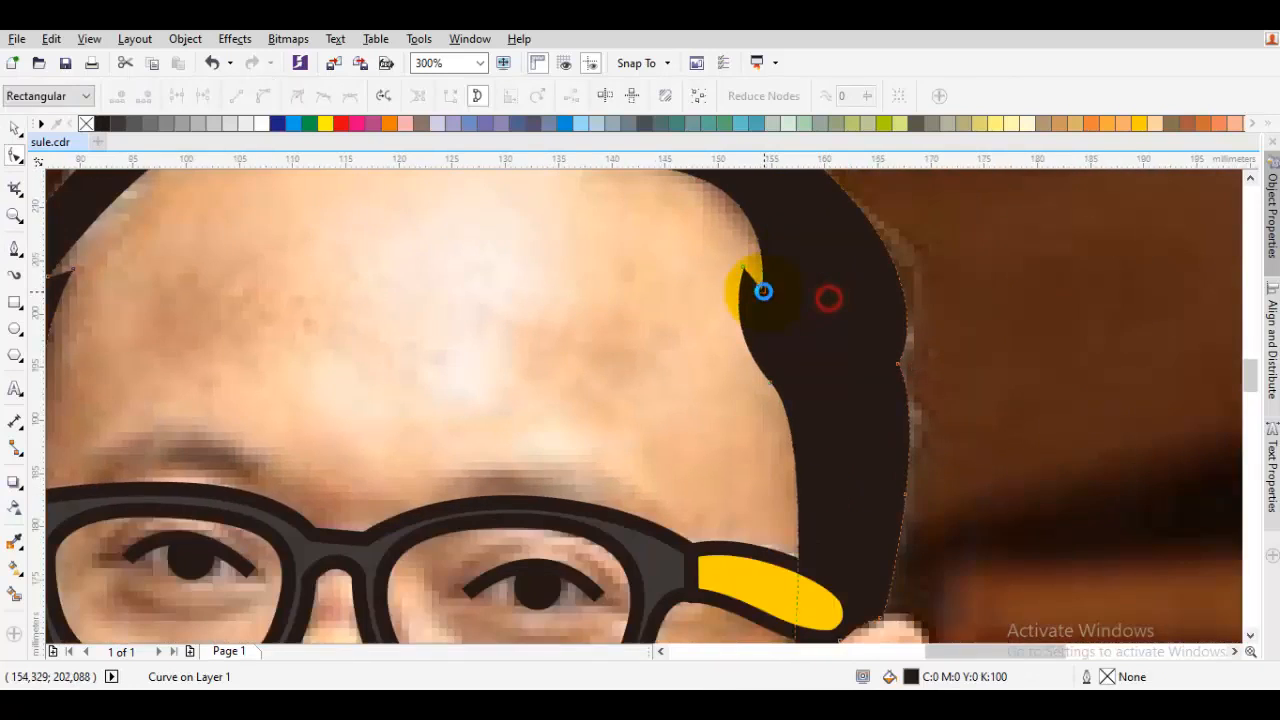
pyautogui.scroll(2, 829, 297)
pyautogui.rightClick(836, 303)
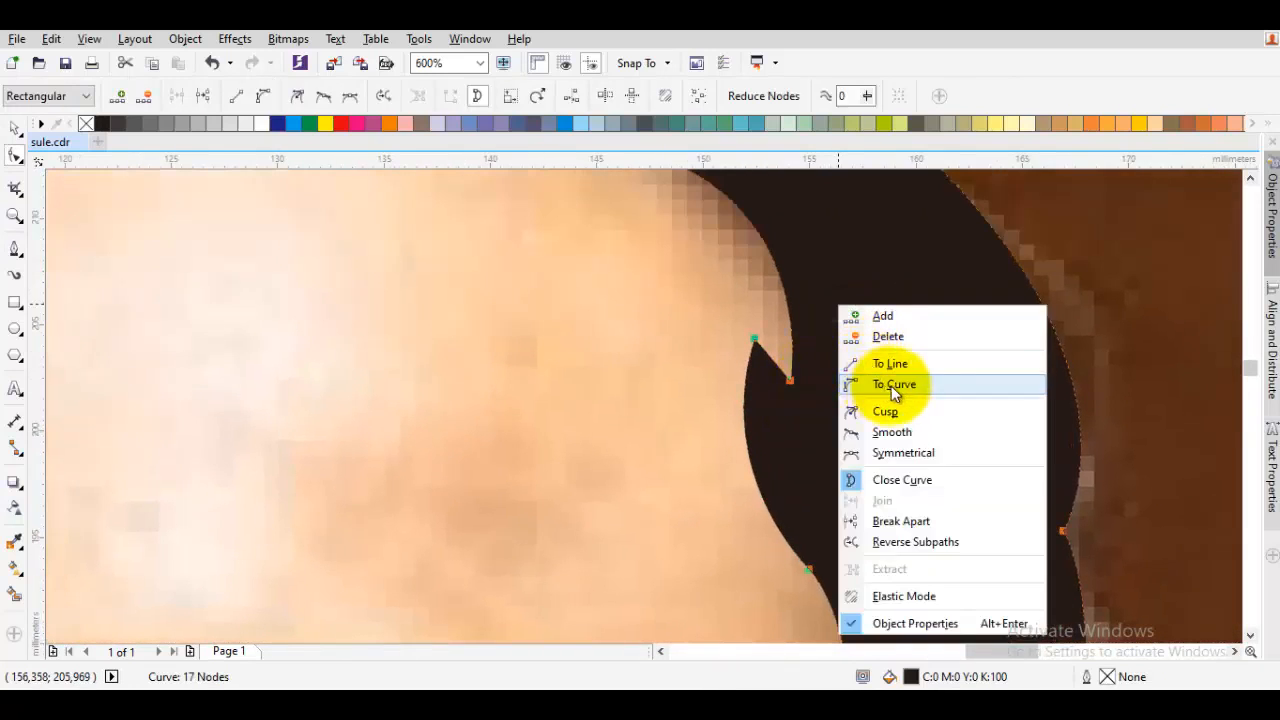
pyautogui.click(892, 386)
pyautogui.rightClick(834, 272)
pyautogui.click(884, 381)
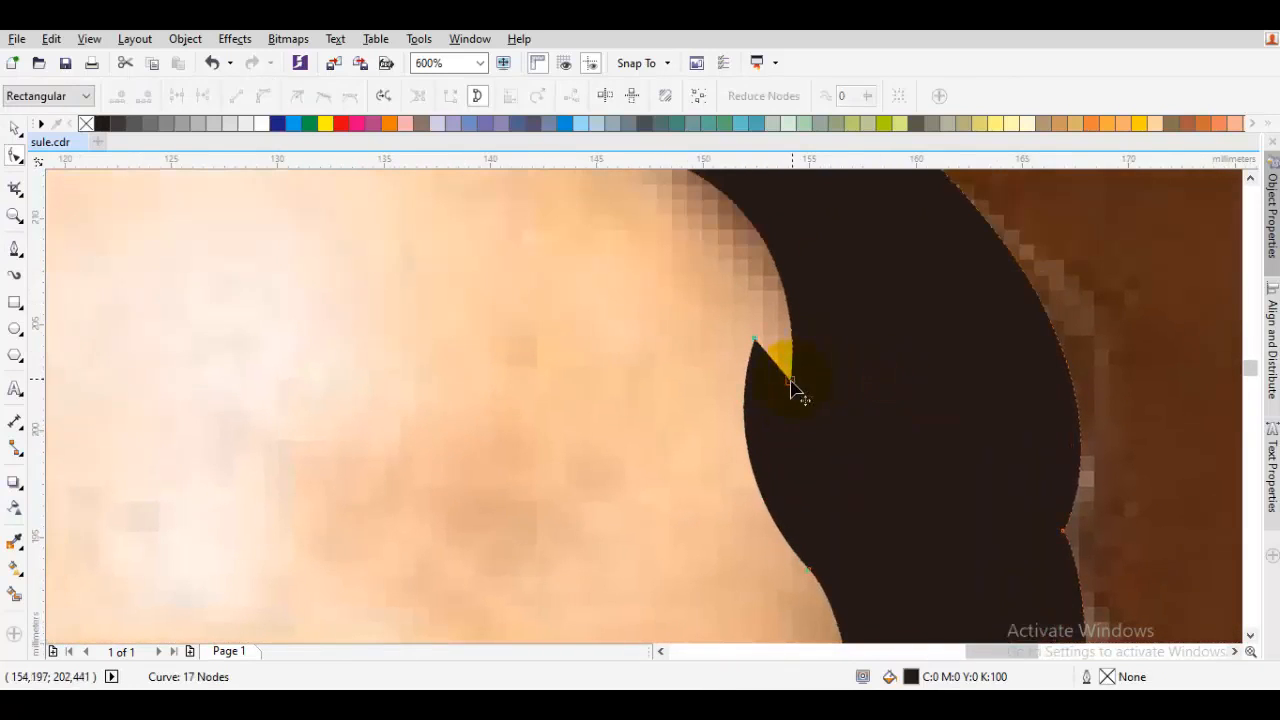
# Reshape the small hair notch beside the right side of the forehead into a narrower gap, and deselect the hair
pyautogui.moveTo(791, 380)
pyautogui.mouseDown()
pyautogui.moveTo(794, 358)
pyautogui.moveTo(763, 350)
pyautogui.moveTo(788, 372)
pyautogui.mouseUp()
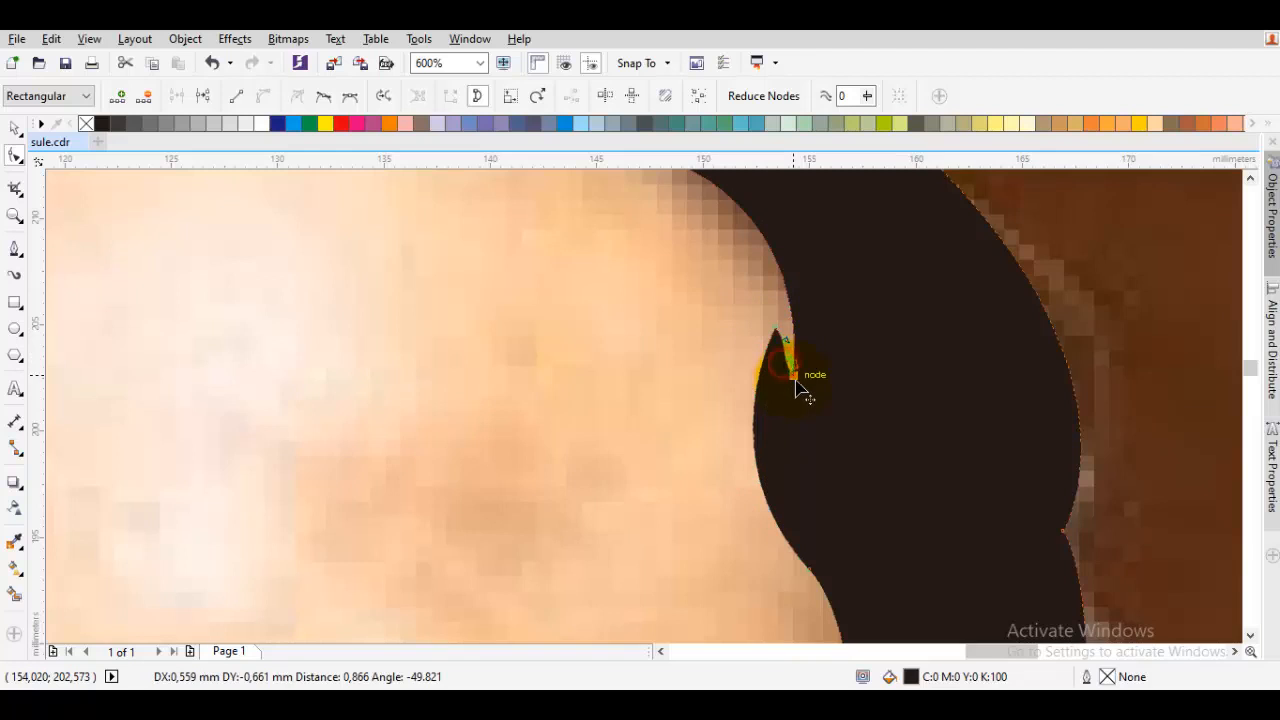
pyautogui.press('space')
pyautogui.press('Escape')
pyautogui.scroll(-2, 852, 377)
# Draw a curved open line about 18 mm wide over the left eyebrow, ending behind the upper glasses frame
pyautogui.moveTo(807, 369)
pyautogui.mouseDown()
pyautogui.moveTo(845, 319)
pyautogui.moveTo(794, 357)
pyautogui.mouseUp()
pyautogui.scroll(1, 514, 349)
pyautogui.press('space')
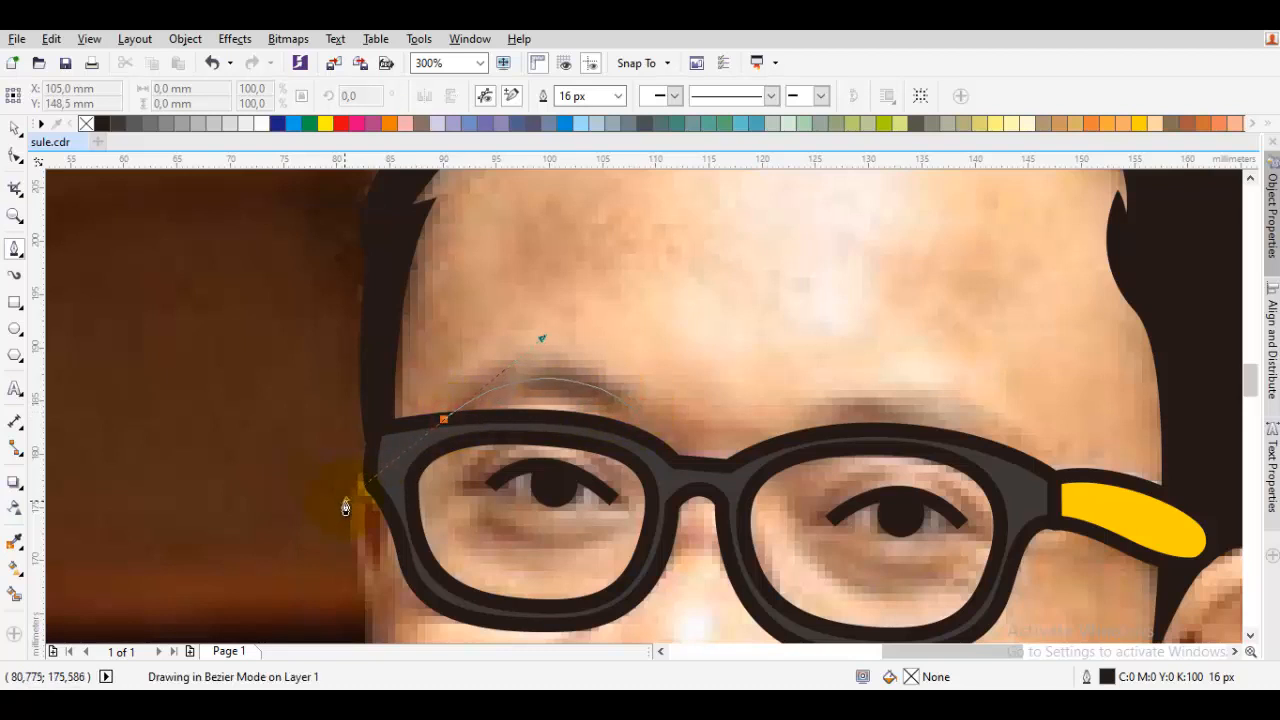
pyautogui.moveTo(365, 505); pyautogui.dragTo(369, 505)
pyautogui.press('space')
pyautogui.press('Escape')
# Draw a matching curved open line over the right eyebrow, from its inner end to the upper glasses frame
pyautogui.moveTo(757, 388); pyautogui.dragTo(528, 391)
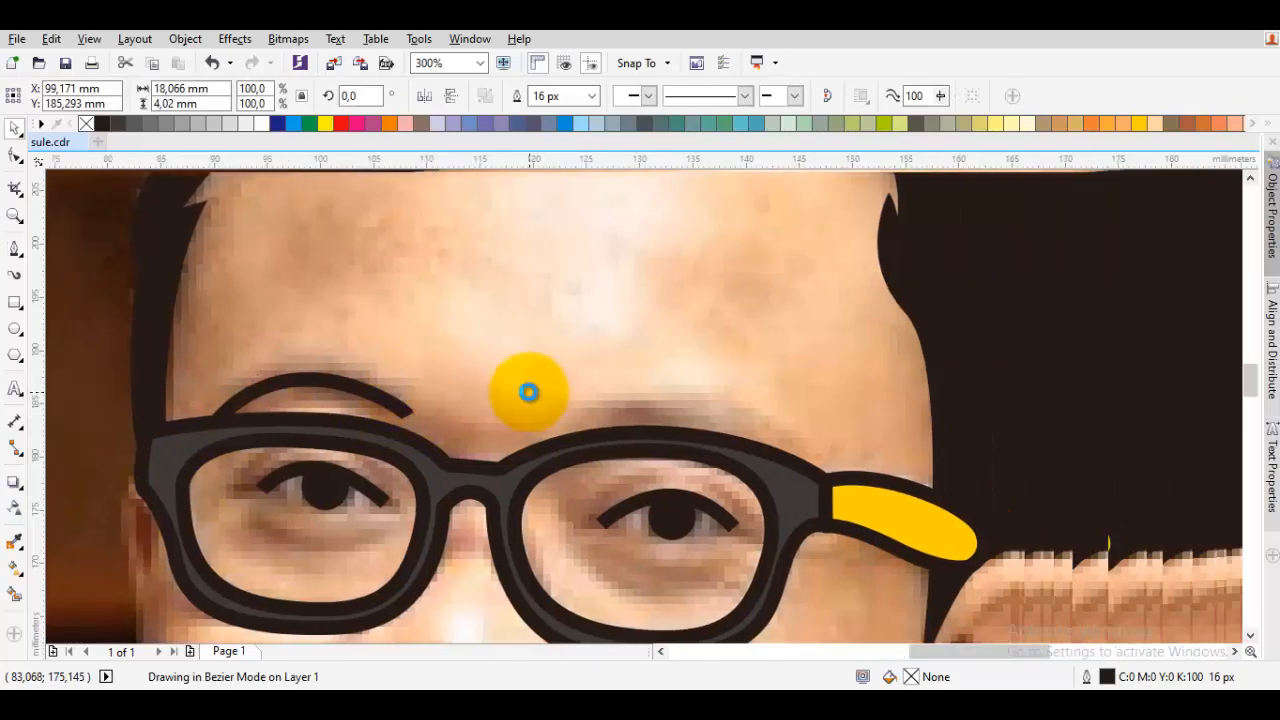
pyautogui.press('space')
pyautogui.click(564, 426)
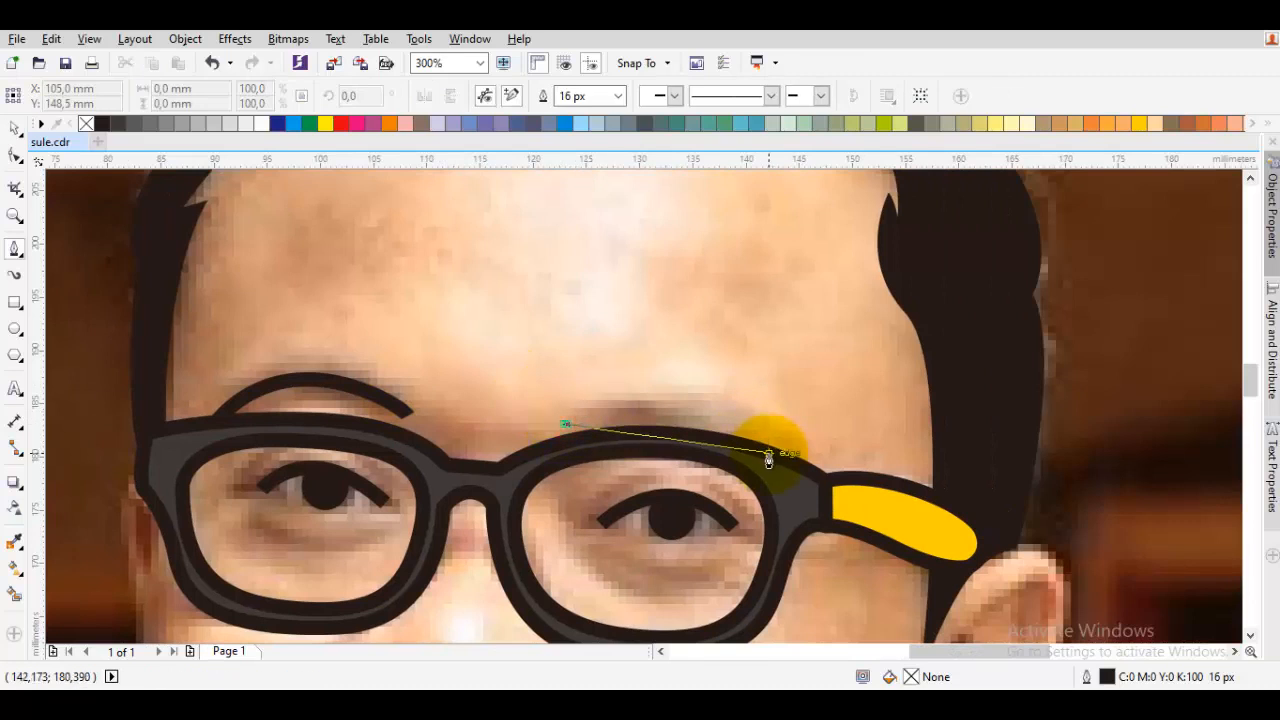
pyautogui.moveTo(768, 457); pyautogui.dragTo(856, 543)
pyautogui.press('space')
pyautogui.press('Escape')
# Set the outline width of both eyebrow lines to 25 px
pyautogui.scroll(-2, 835, 552)
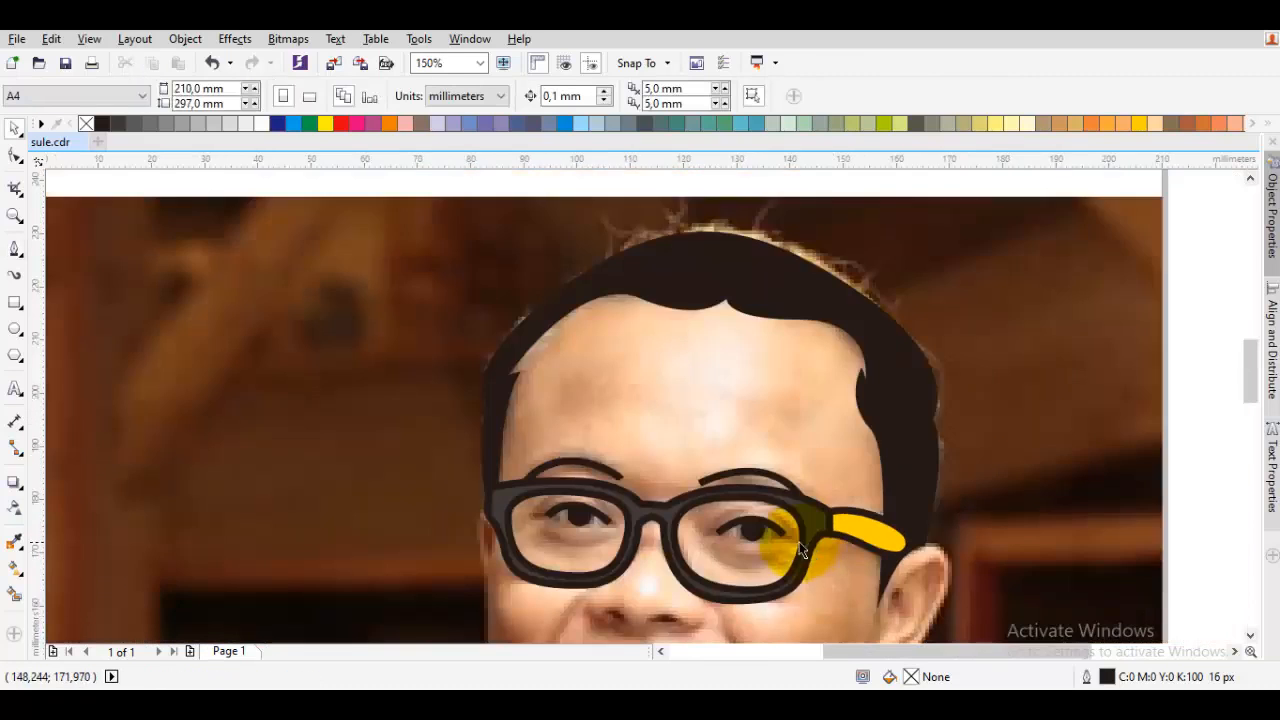
pyautogui.scroll(2, 665, 430)
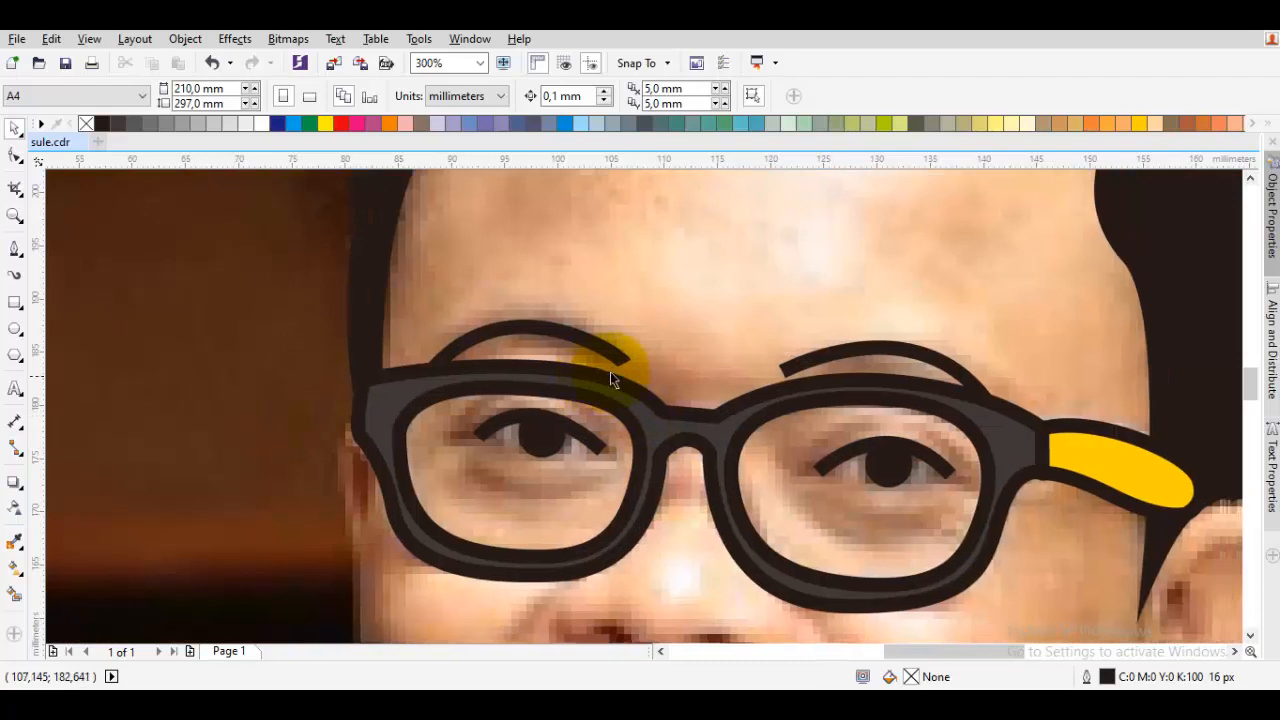
pyautogui.click(611, 364)
pyautogui.keyDown('shift'); pyautogui.click(827, 354); pyautogui.keyUp('shift')
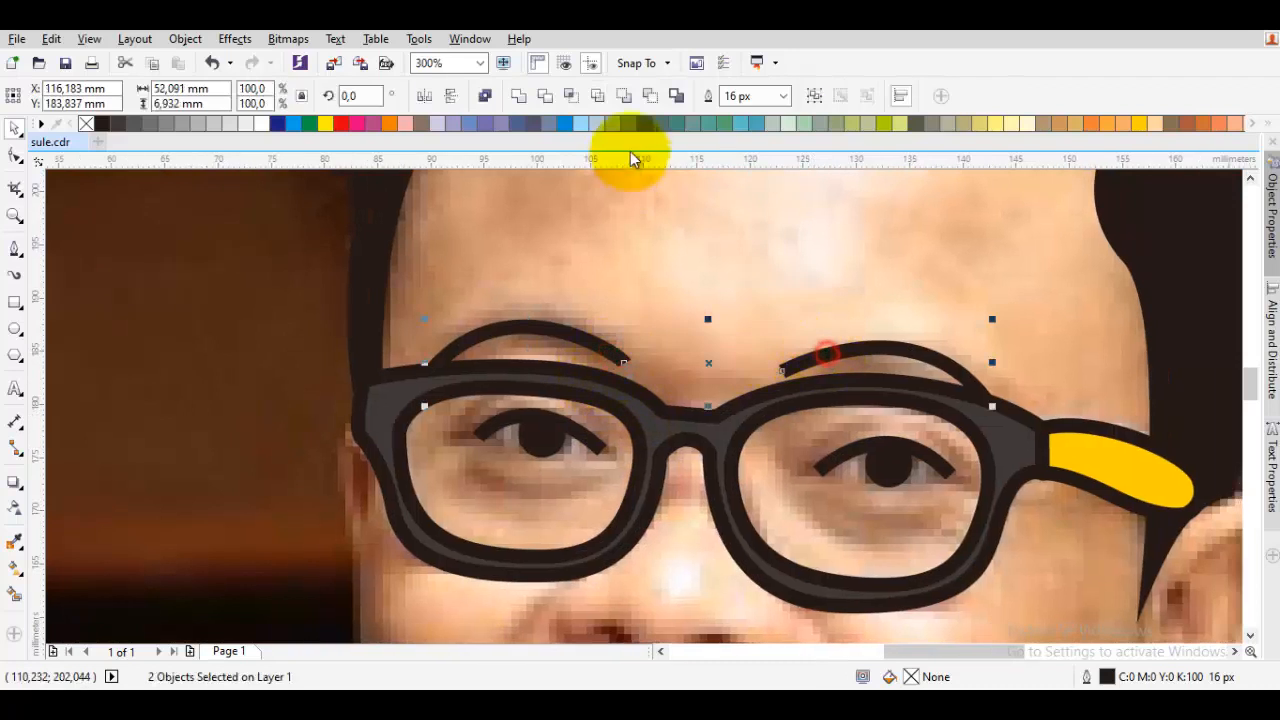
pyautogui.click(780, 95)
pyautogui.click(745, 255)
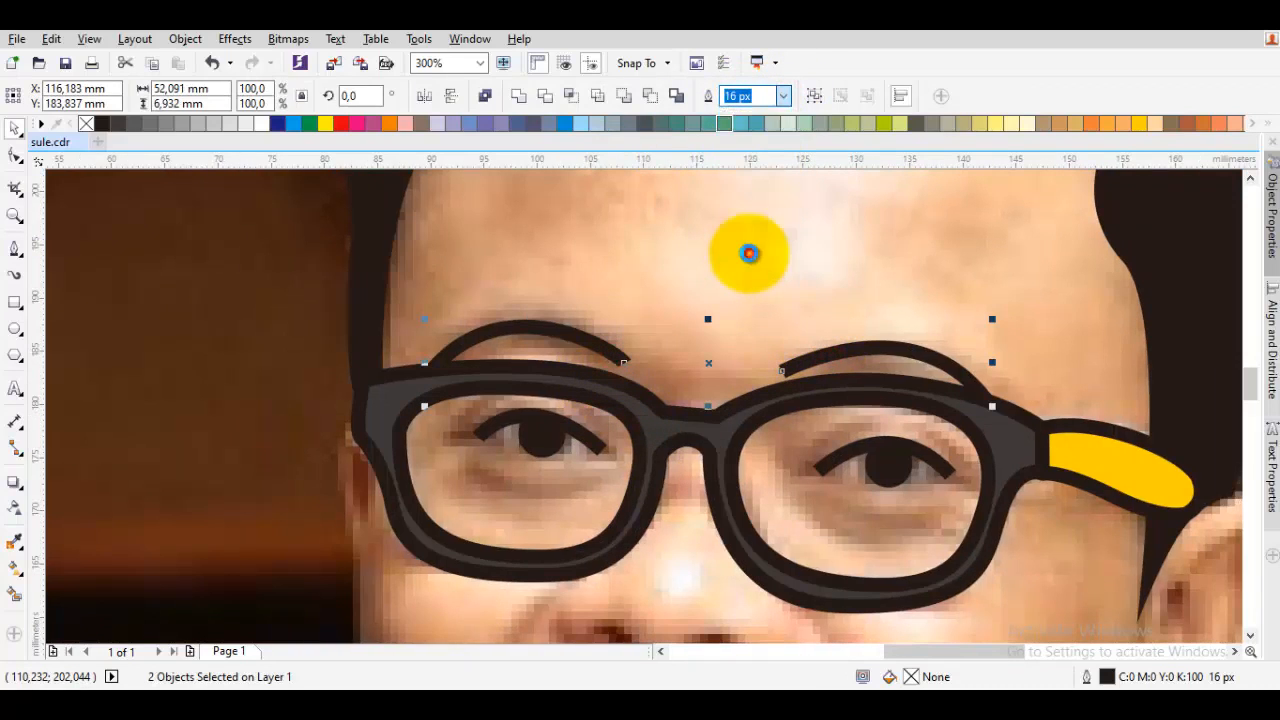
pyautogui.click(783, 96)
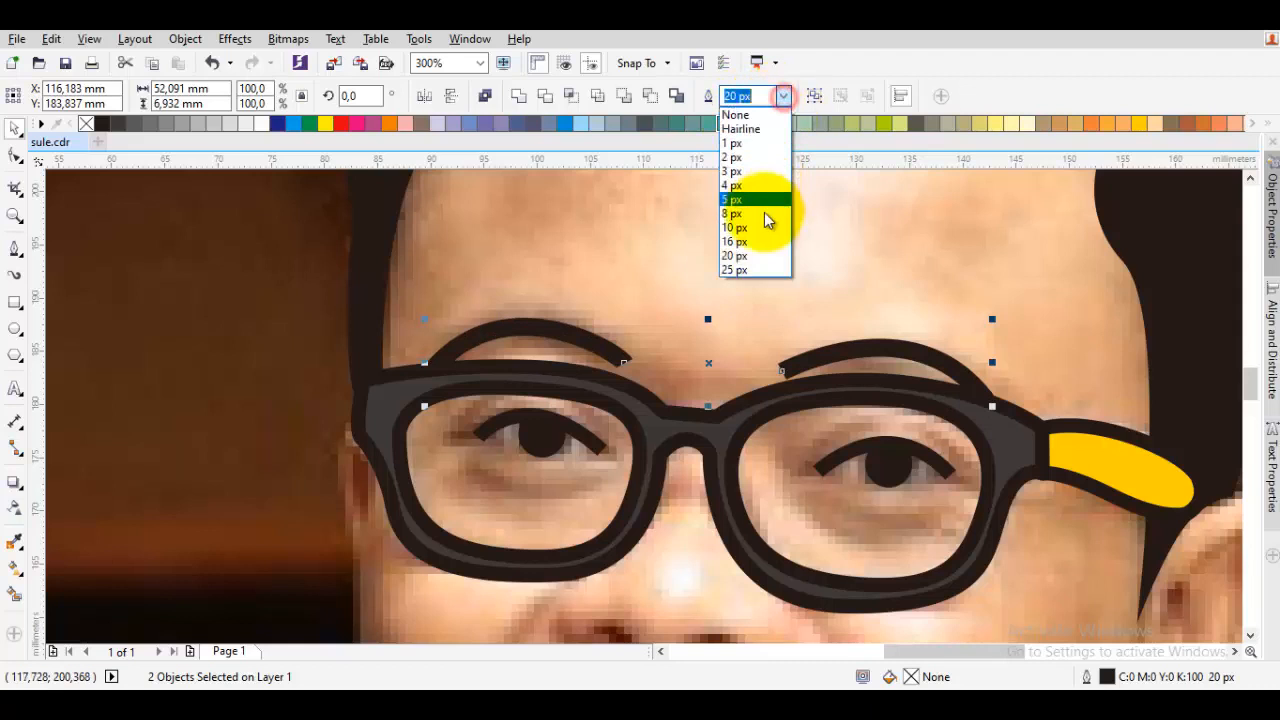
pyautogui.click(743, 272)
# Reshape the left eyebrow by lowering its inner end slightly and refining its curve
pyautogui.scroll(2, 619, 358)
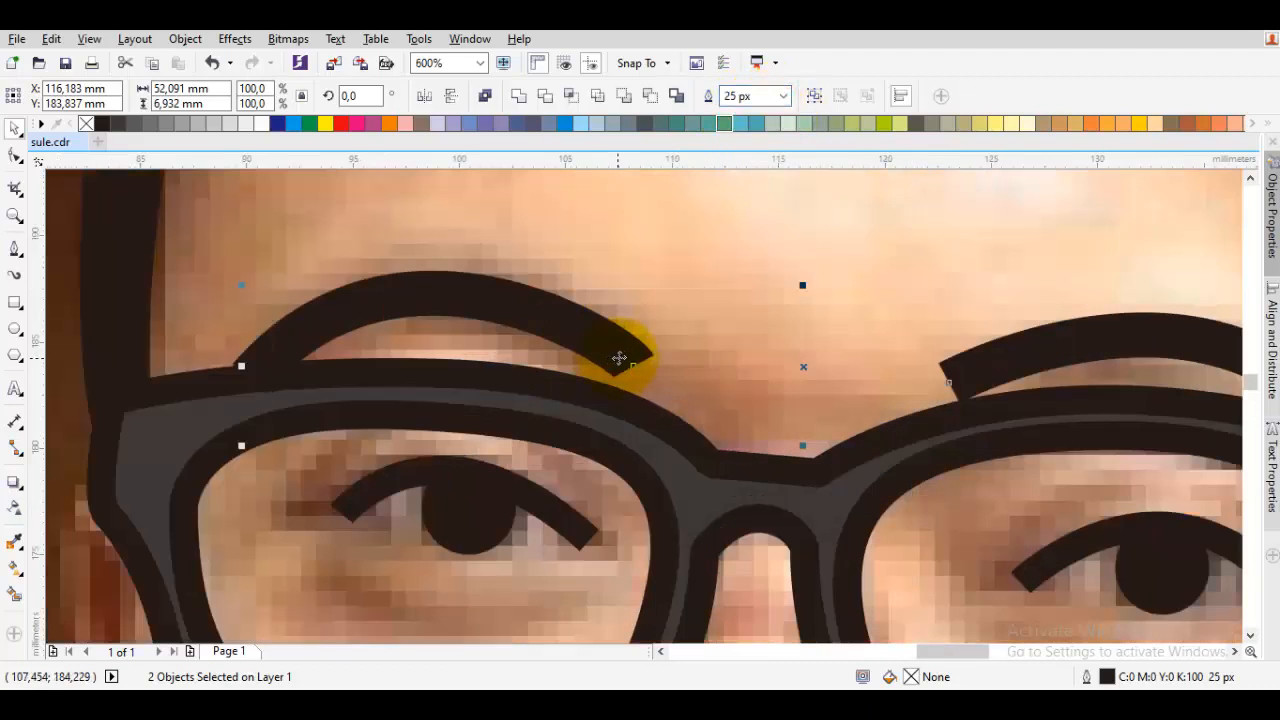
pyautogui.doubleClick(620, 358)
pyautogui.moveTo(634, 365); pyautogui.dragTo(639, 378)
pyautogui.moveTo(411, 206); pyautogui.dragTo(412, 207)
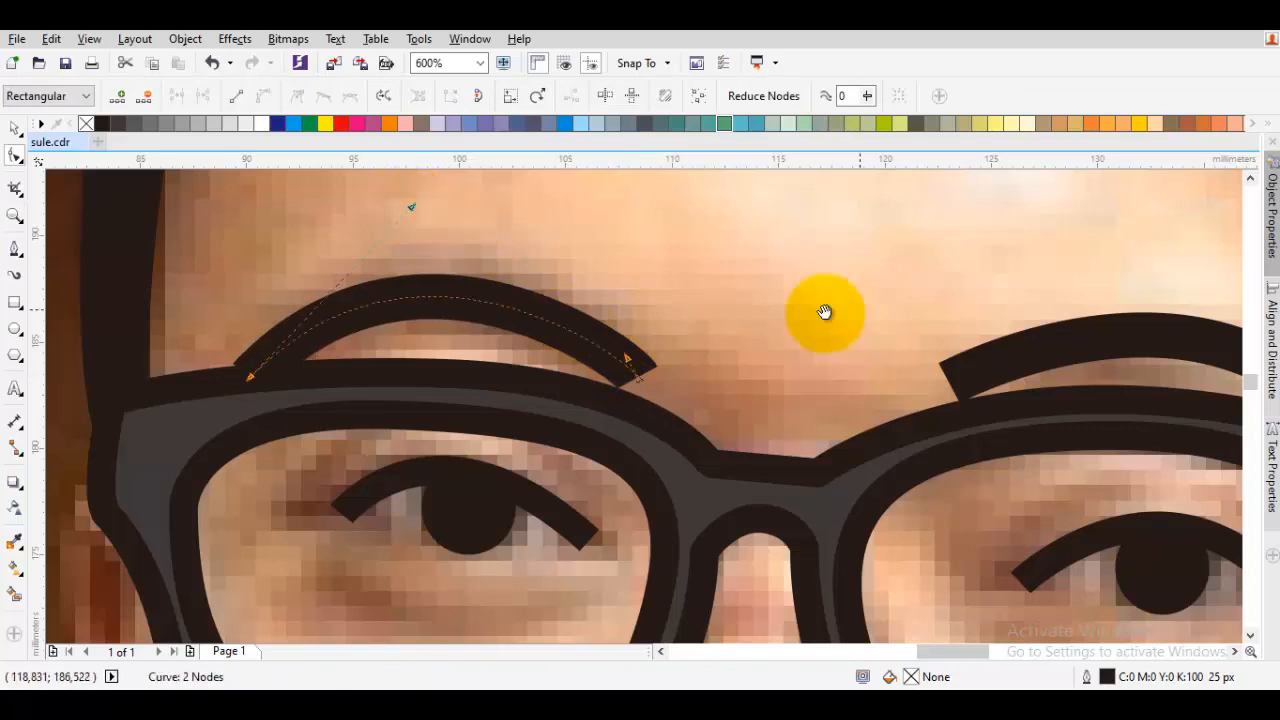
# Adjust the right eyebrow's curve so that its arch follows the photo, and deselect it
pyautogui.hscroll(3, 826, 311)
pyautogui.click(582, 352)
pyautogui.hscroll(2, 700, 304)
pyautogui.scroll(1, 705, 296)
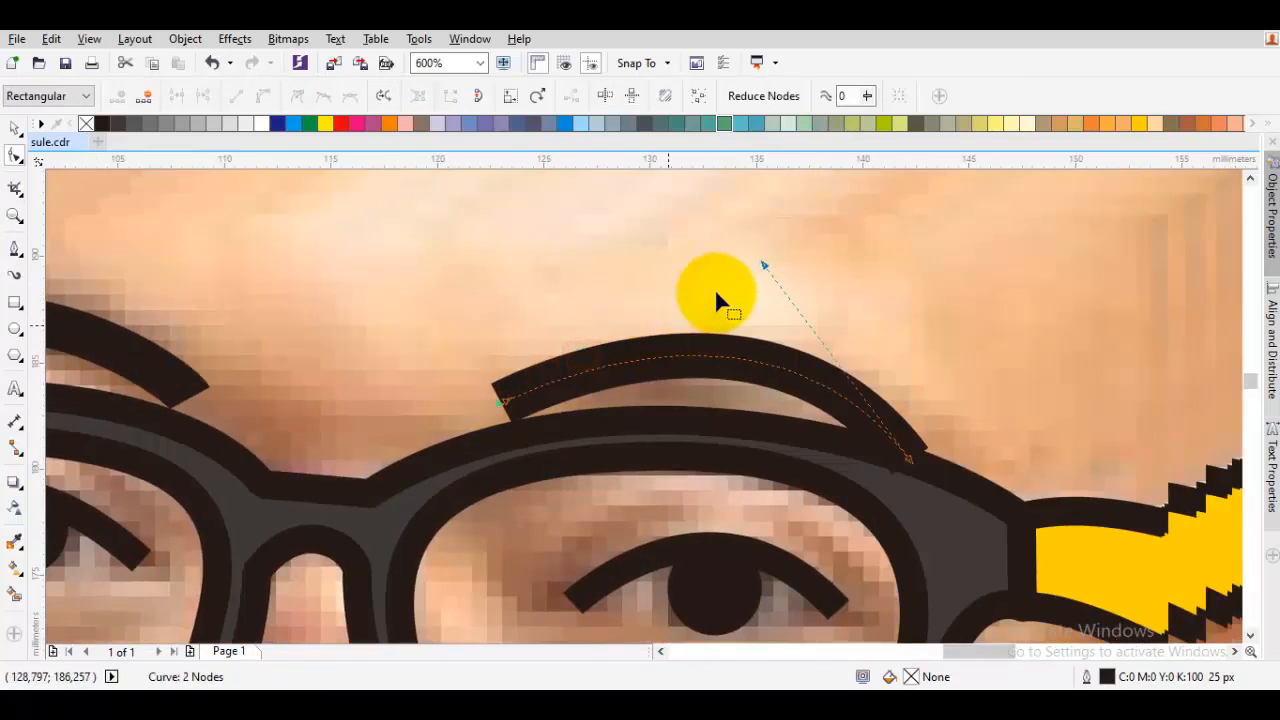
pyautogui.moveTo(762, 262); pyautogui.dragTo(817, 282)
pyautogui.press('space')
pyautogui.scroll(-2, 815, 284)
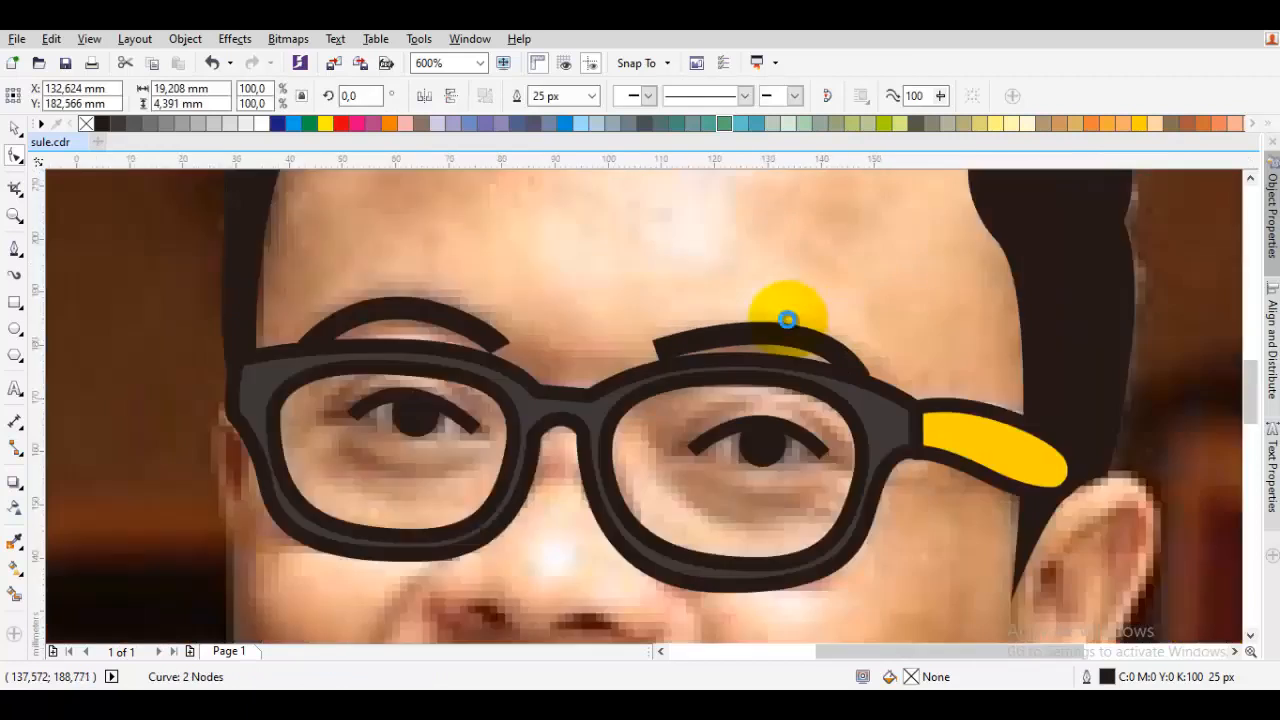
pyautogui.press('Escape')
# Draw the nose as one open curve from the glasses bridge down the left side and under the tip
pyautogui.press('space')
pyautogui.scroll(1, 664, 370)
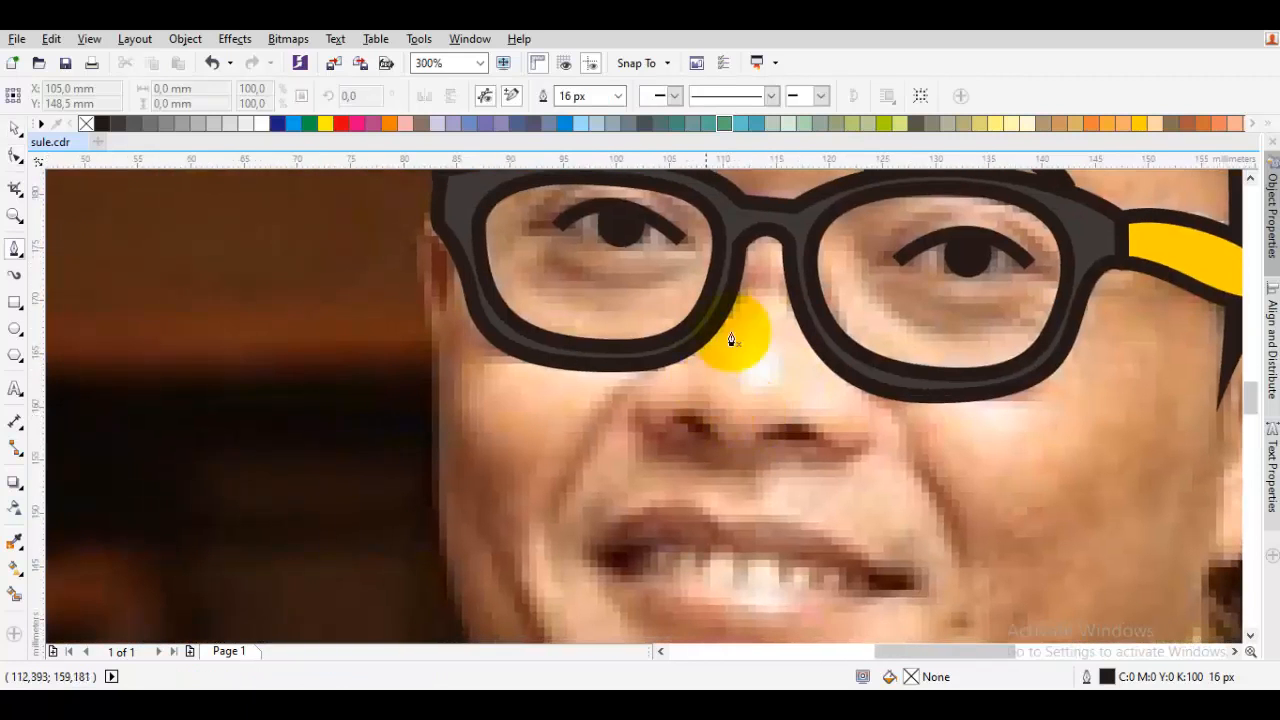
pyautogui.moveTo(736, 265); pyautogui.dragTo(738, 323)
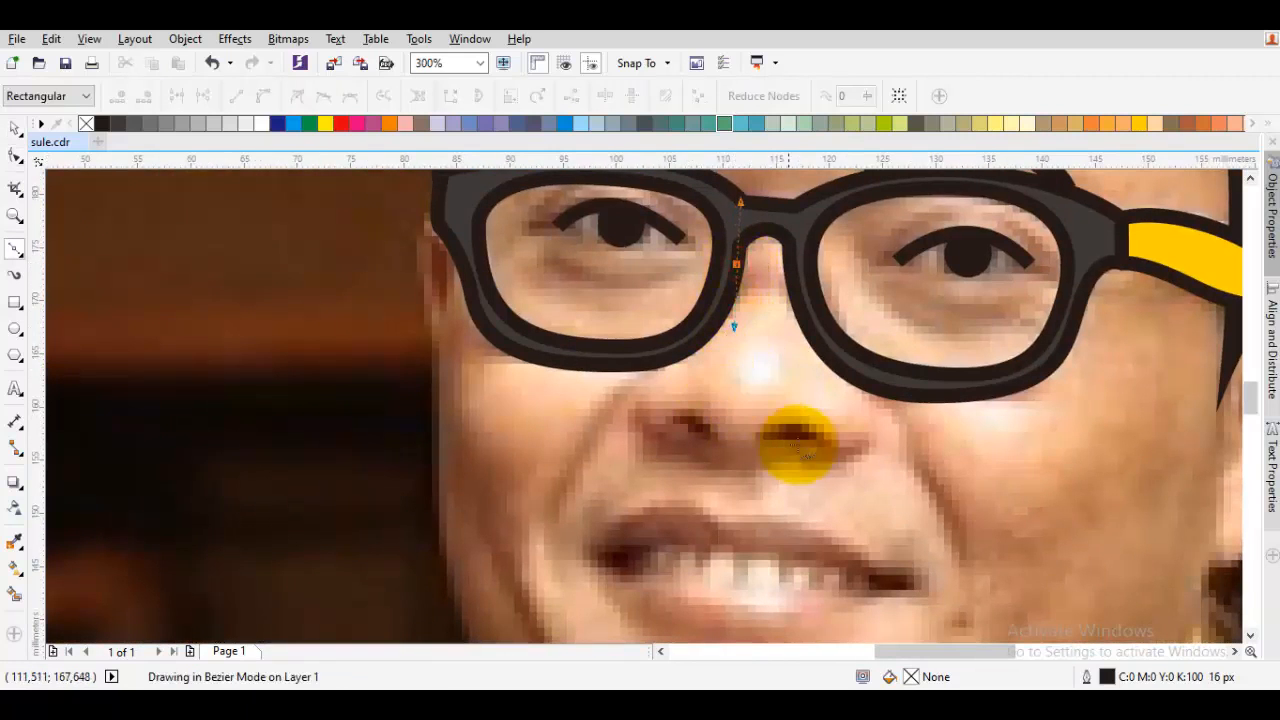
pyautogui.moveTo(838, 446); pyautogui.dragTo(1103, 425)
pyautogui.press('space')
pyautogui.scroll(-1, 815, 400)
pyautogui.press('Escape')
pyautogui.scroll(2, 740, 380)
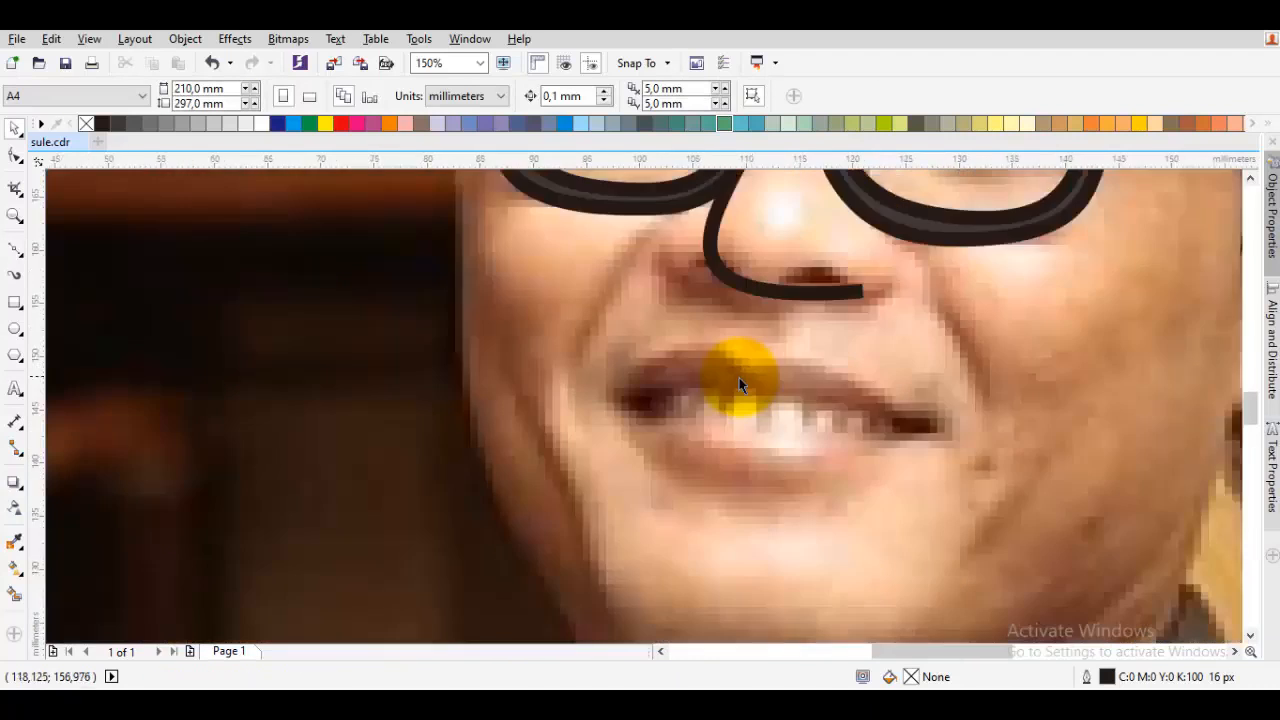
pyautogui.press('space')
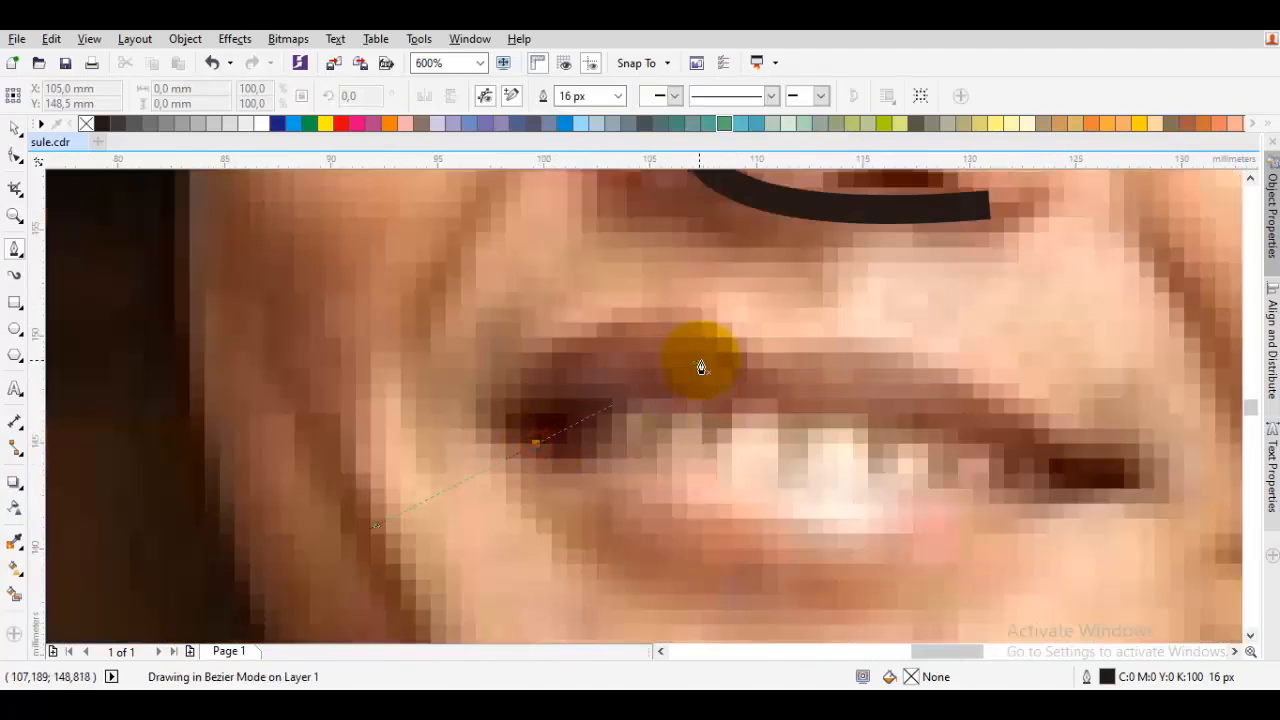
pyautogui.moveTo(700, 361); pyautogui.dragTo(706, 361)
pyautogui.moveTo(782, 414); pyautogui.dragTo(921, 425)
pyautogui.hotkey('ctrl', 'z')
# Trace the open mouth as a closed outline about 25 mm wide, with a dipped upper edge and a curved lower edge
pyautogui.click(531, 428)
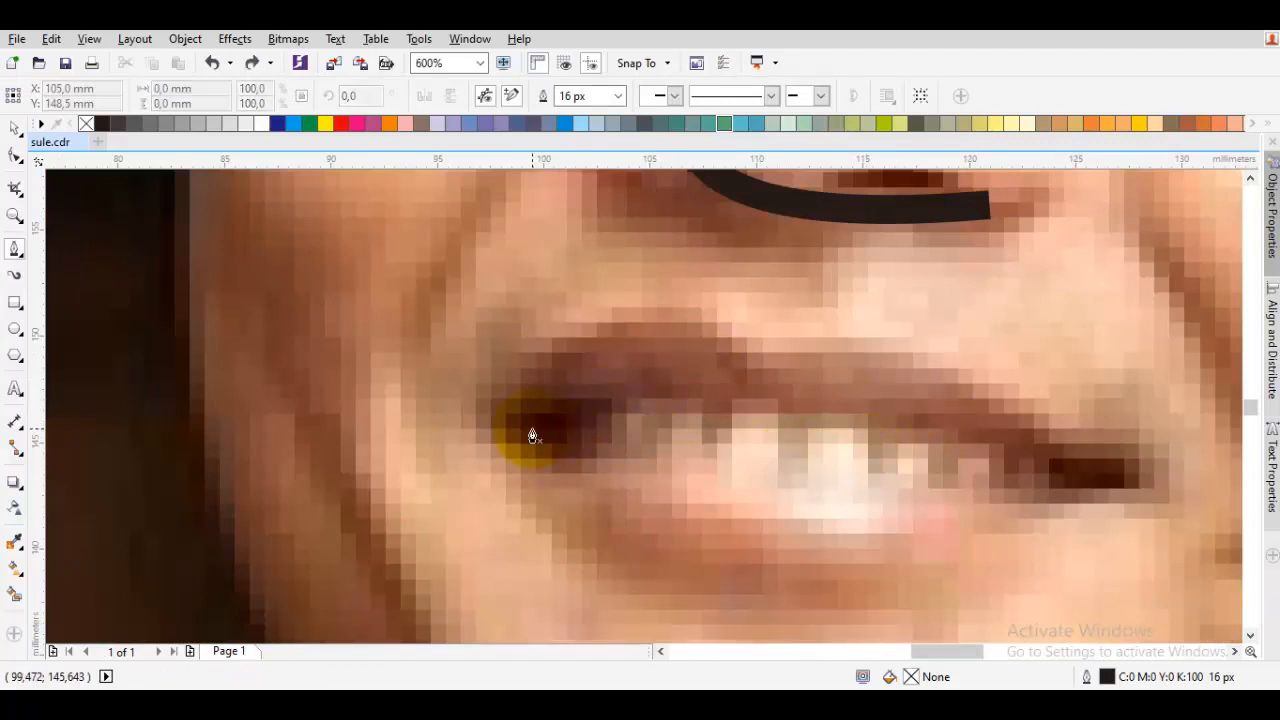
pyautogui.moveTo(761, 326); pyautogui.dragTo(767, 335)
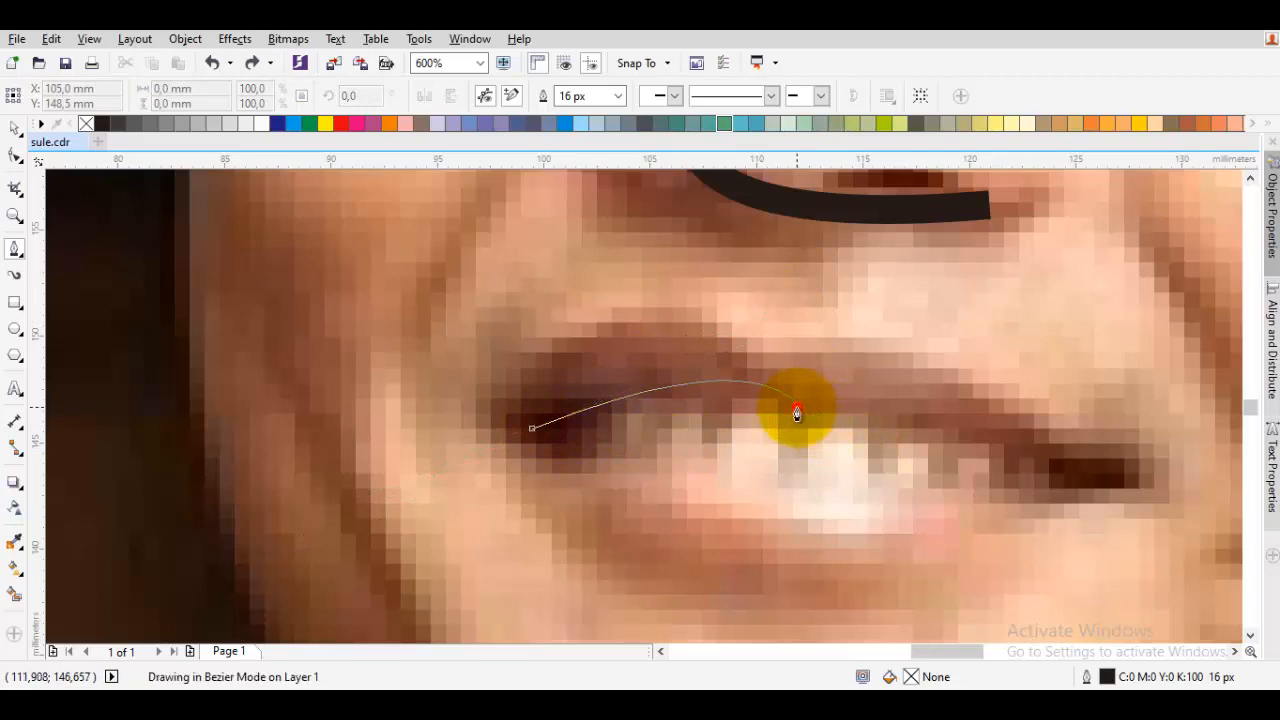
pyautogui.click(798, 408)
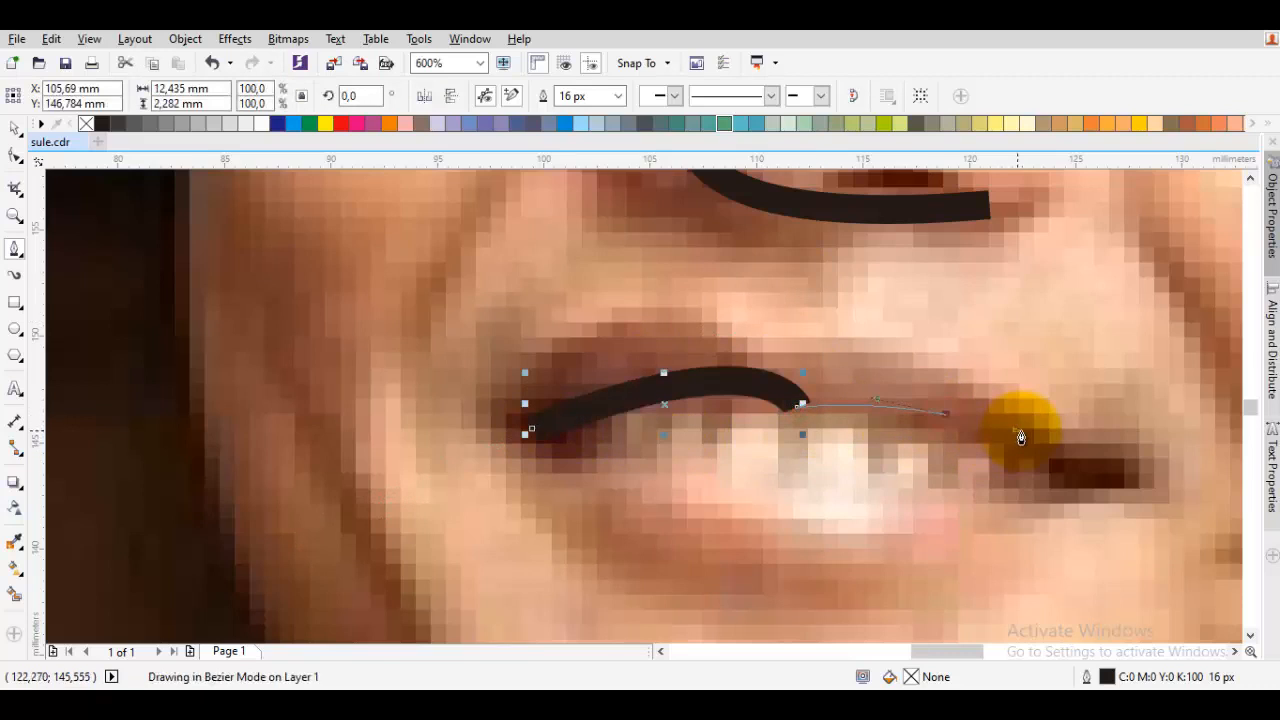
pyautogui.moveTo(1019, 431); pyautogui.dragTo(1023, 432)
pyautogui.click(1065, 493)
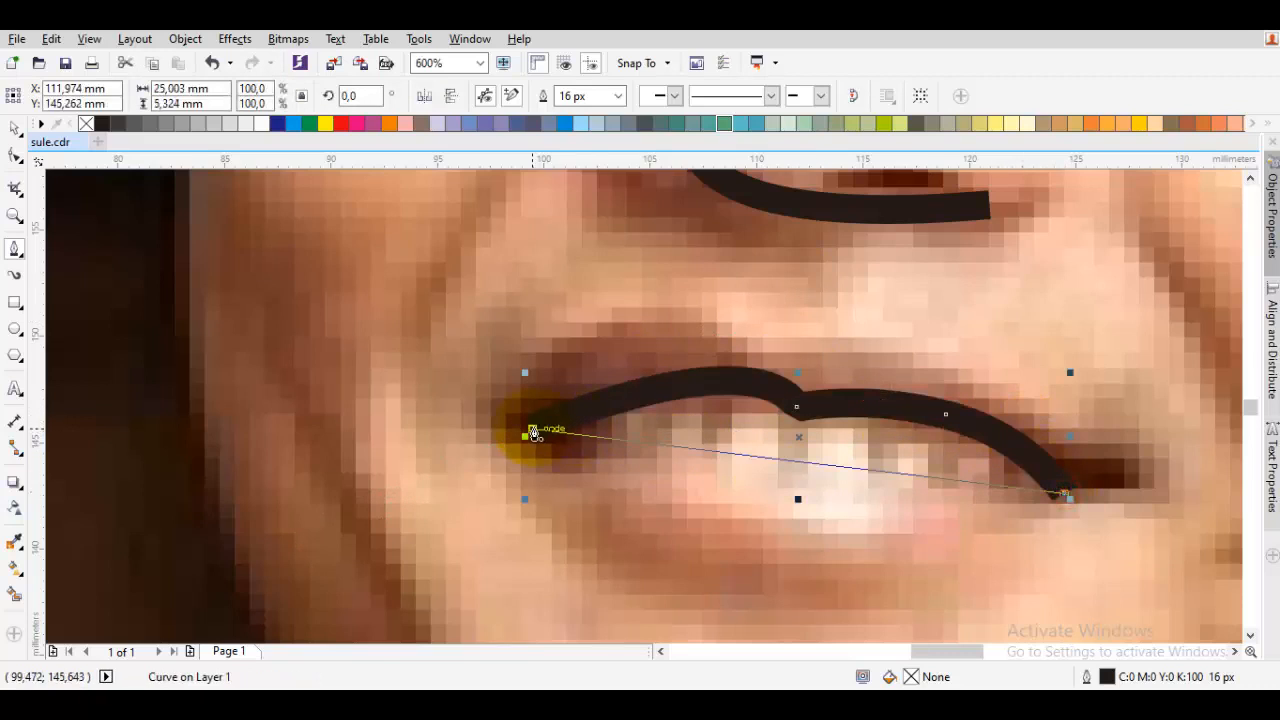
pyautogui.moveTo(535, 433); pyautogui.dragTo(800, 518)
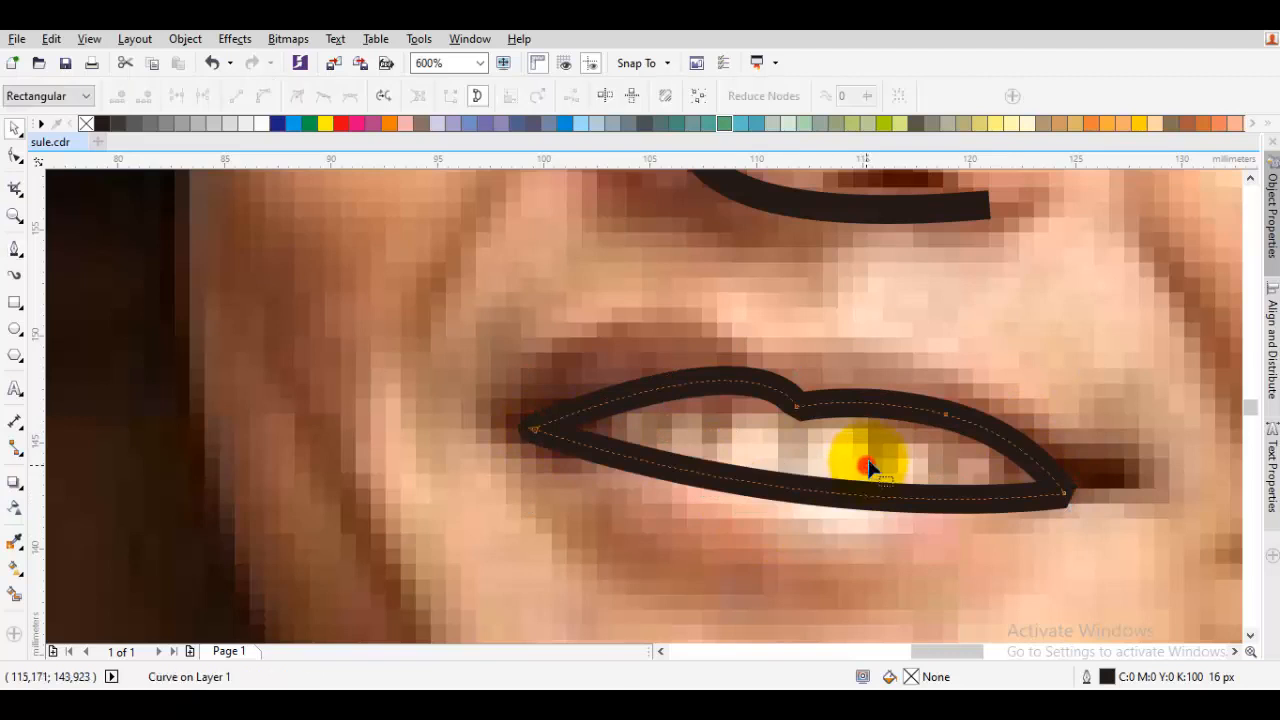
# Delete the extra node in the middle of the mouth outline's upper right curve
pyautogui.press('F10')
pyautogui.click(793, 406)
pyautogui.click(950, 419)
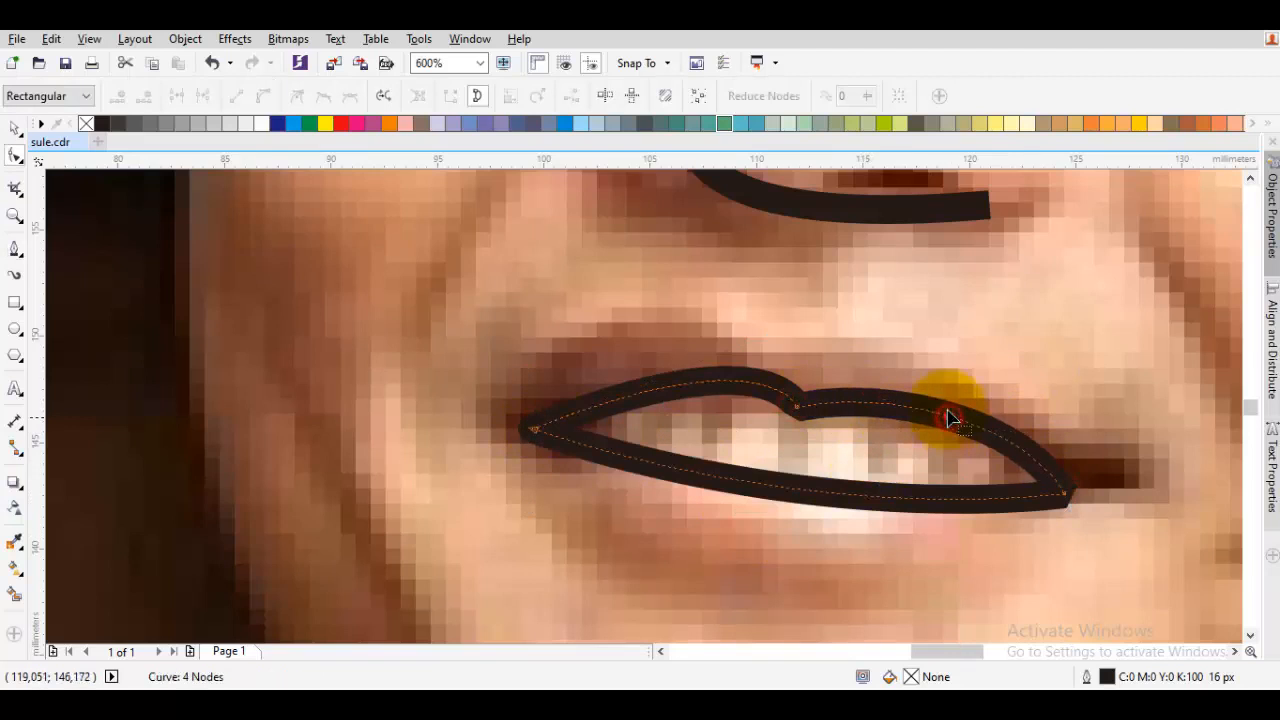
pyautogui.rightClick(910, 368)
pyautogui.click(934, 400)
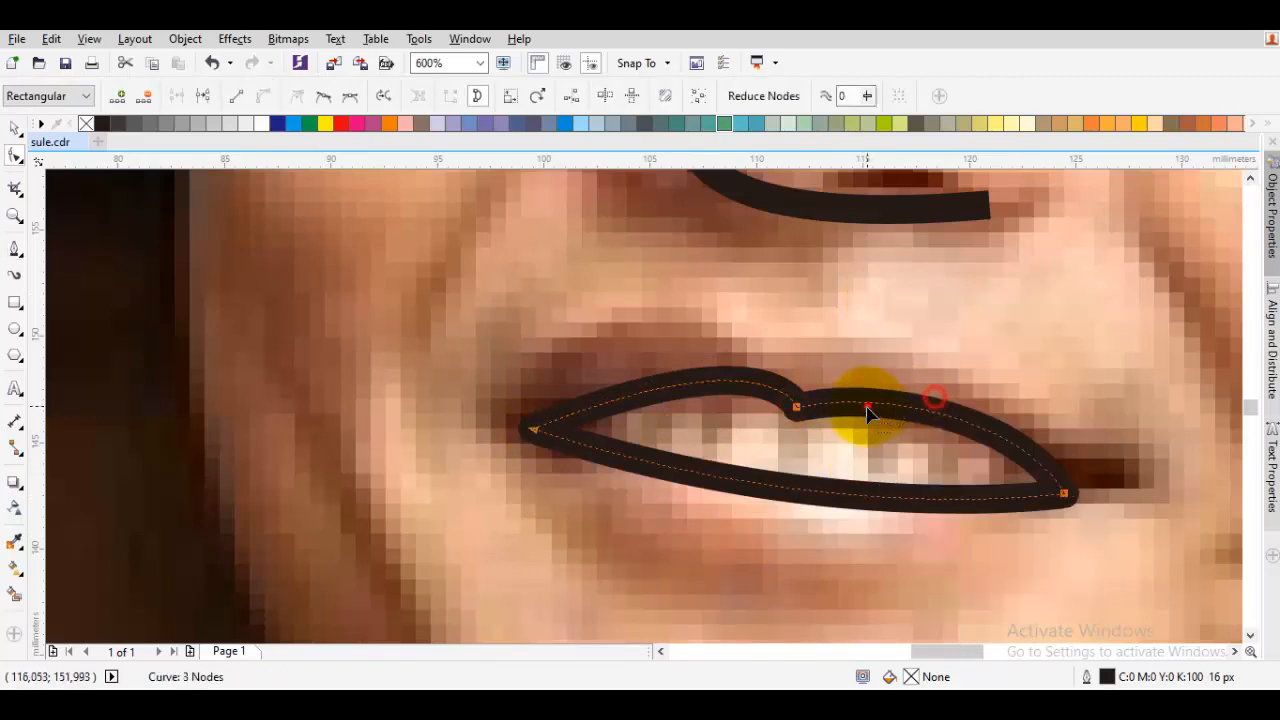
# Reshape the mouth's upper edge on both sides of the central dip into smoother, rounder arcs
pyautogui.click(795, 406)
pyautogui.moveTo(767, 336); pyautogui.dragTo(684, 334)
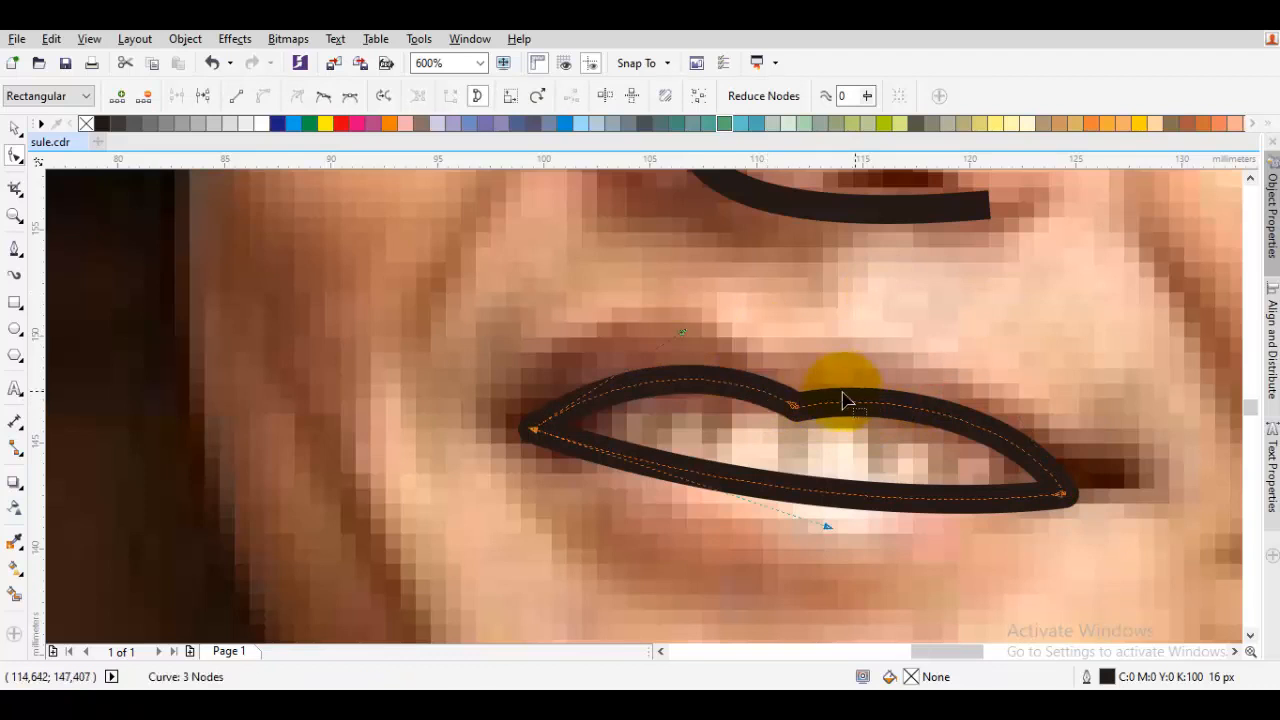
pyautogui.click(796, 410)
pyautogui.moveTo(797, 415); pyautogui.dragTo(880, 393)
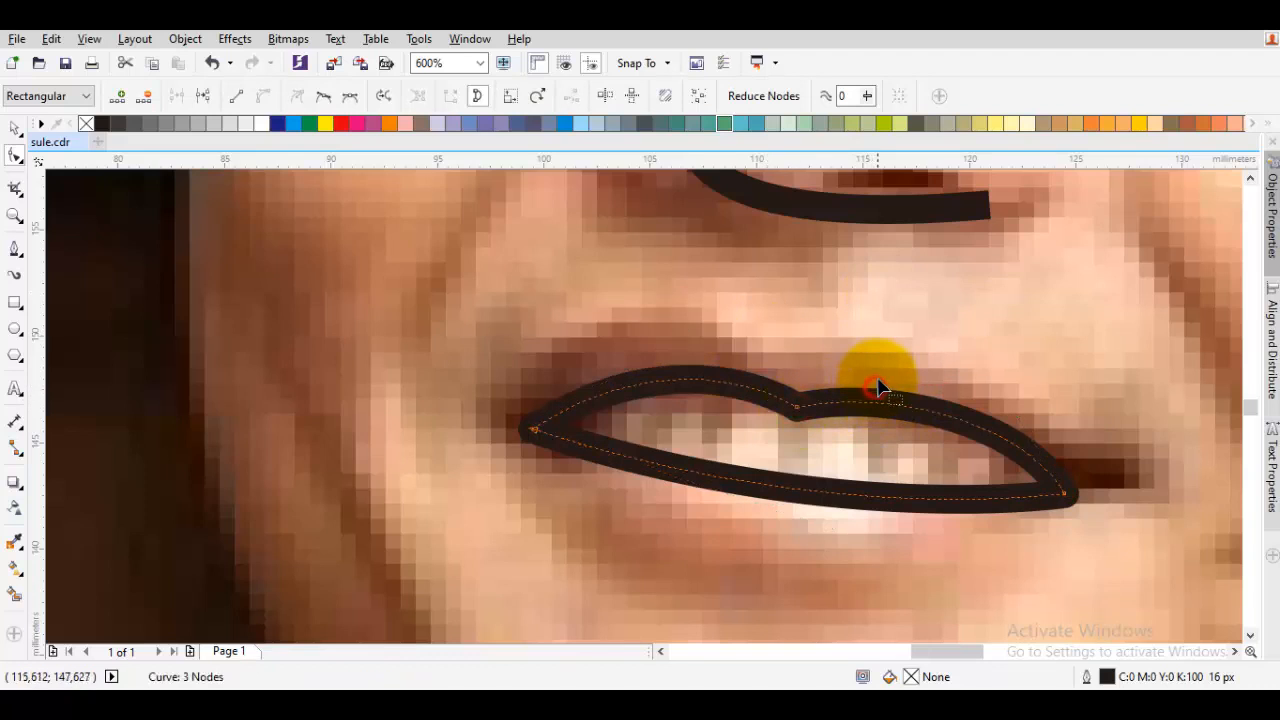
pyautogui.click(877, 380)
# Move the mouth's right corner slightly up and inward, and reshape the upper right curve to match
pyautogui.moveTo(1068, 500); pyautogui.dragTo(1072, 491)
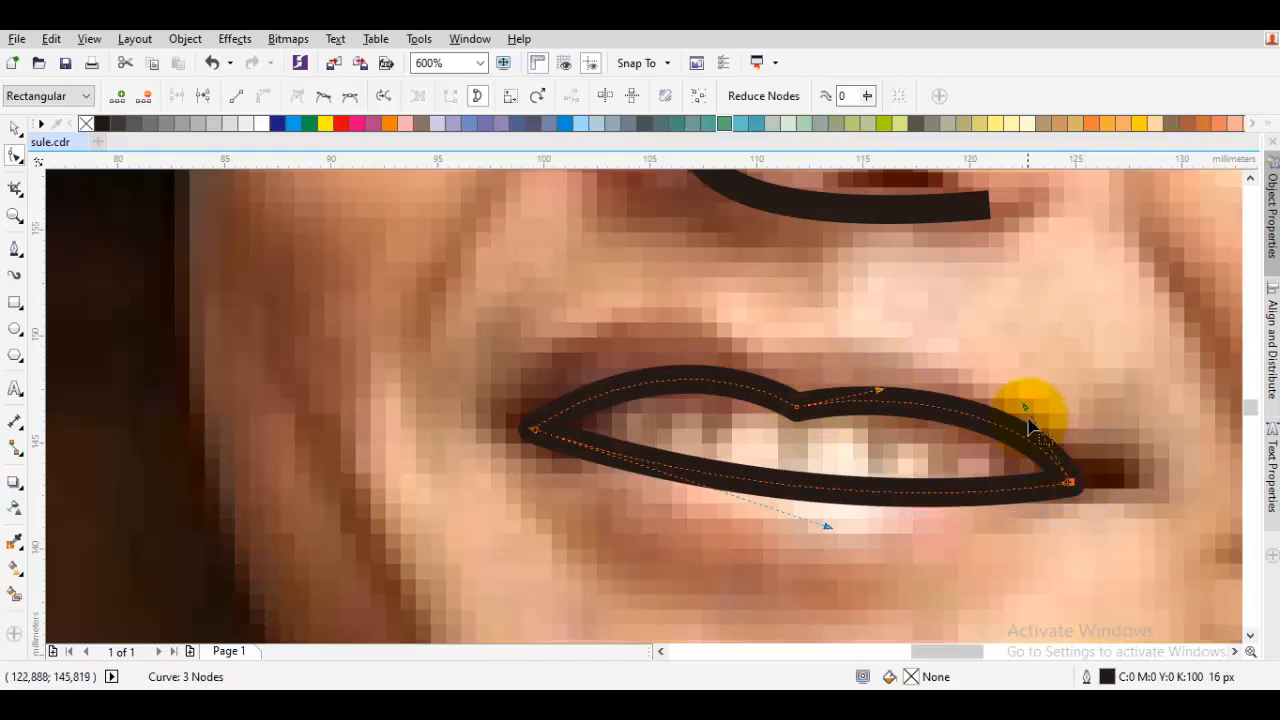
pyautogui.click(987, 424)
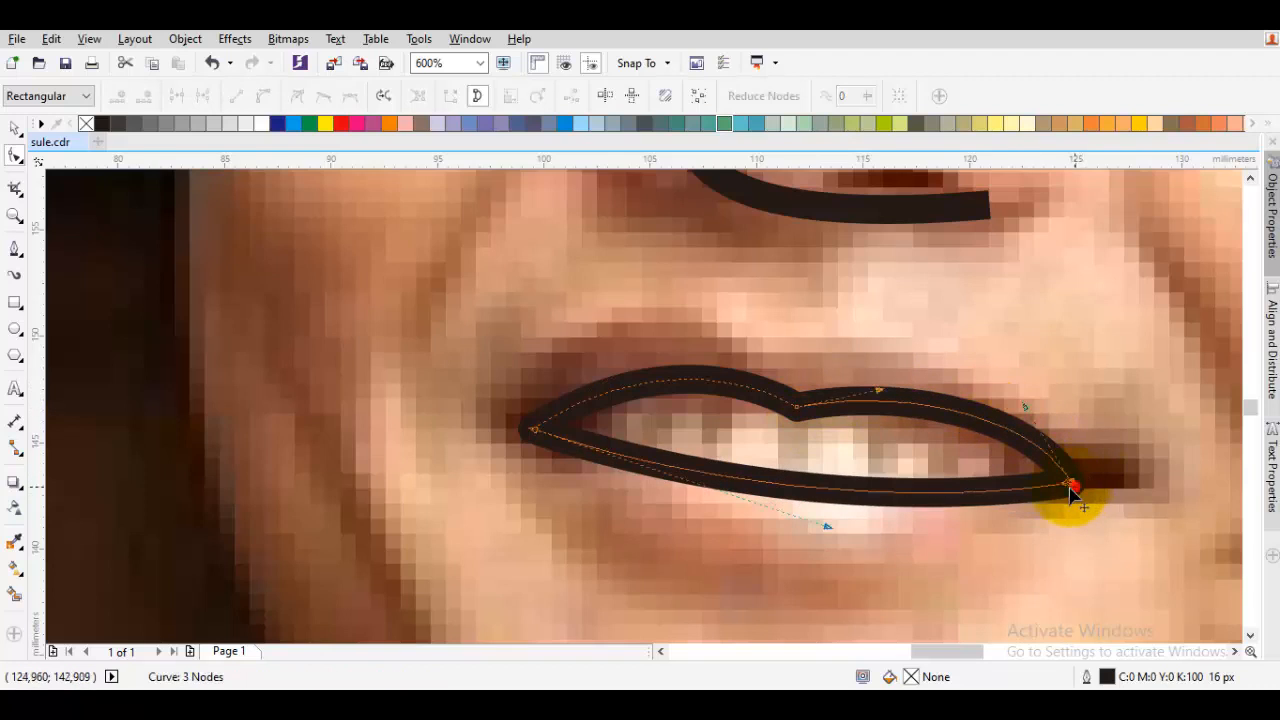
pyautogui.moveTo(1070, 489); pyautogui.dragTo(1057, 484)
pyautogui.moveTo(1011, 409); pyautogui.dragTo(914, 400)
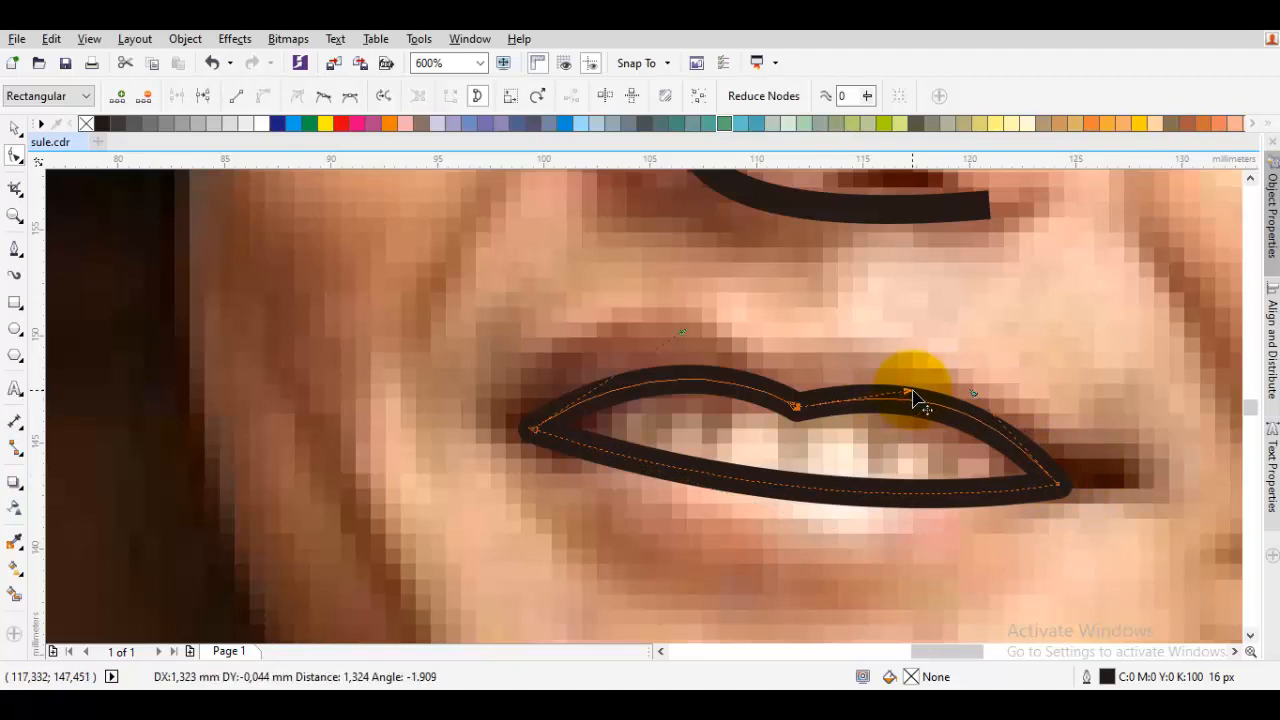
pyautogui.press('space')
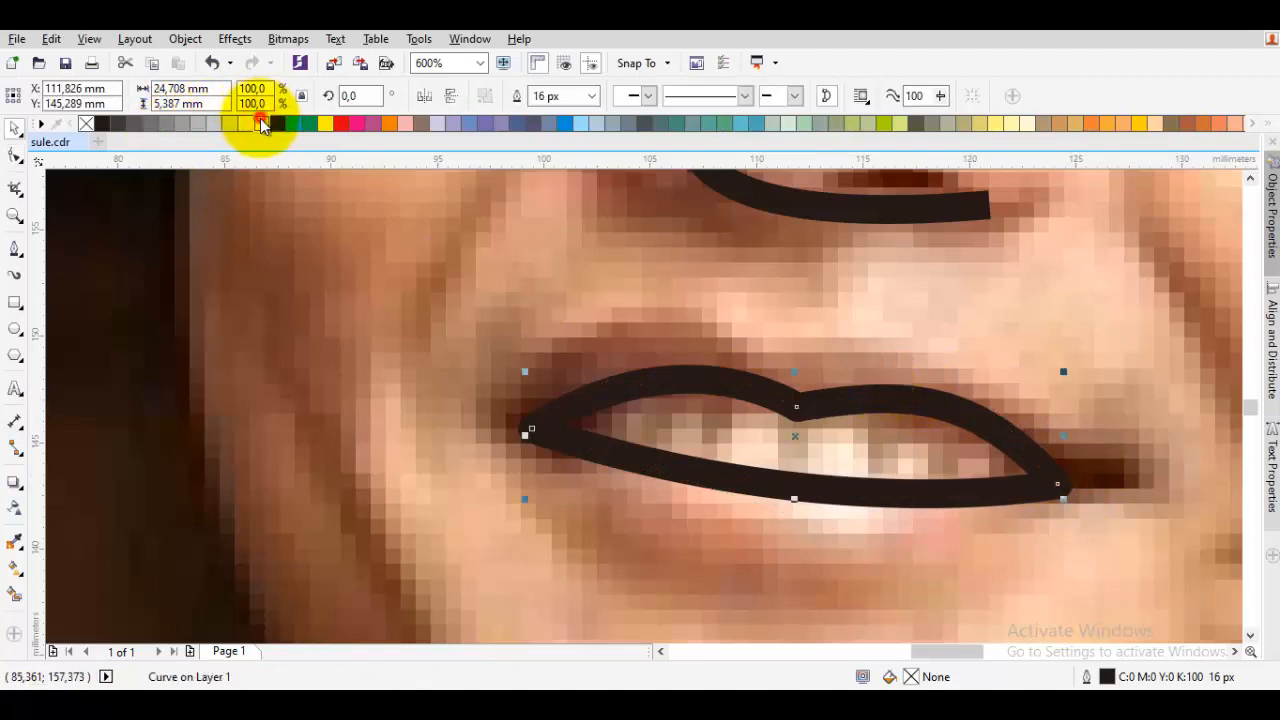
# Fill the closed mouth outline with white
pyautogui.click(261, 124)
pyautogui.press('Escape')
pyautogui.scroll(-1, 724, 418)
# Draw a downward-curving line beneath the mouth along the photo's lower lip, keeping the 16 px black outline
pyautogui.press('p')
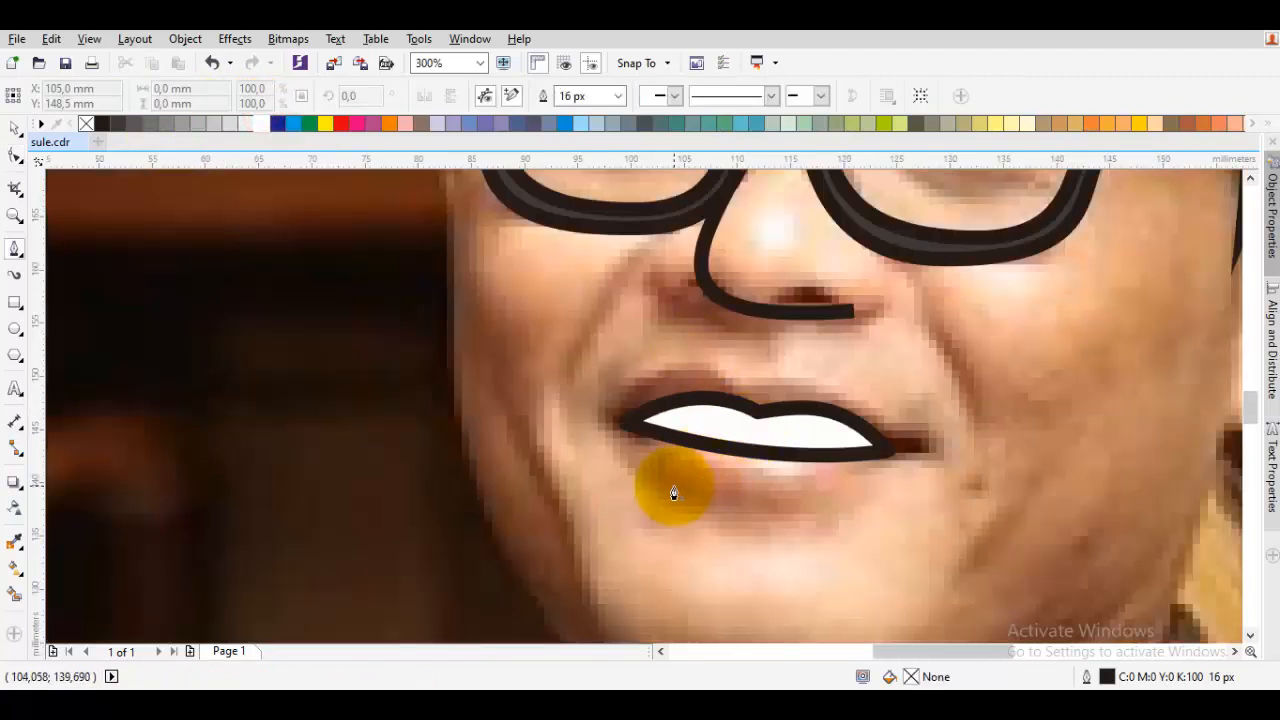
pyautogui.moveTo(656, 487)
pyautogui.mouseDown()
pyautogui.moveTo(752, 540)
pyautogui.moveTo(1006, 538)
pyautogui.mouseUp()
pyautogui.click(835, 510)
pyautogui.press('space')
pyautogui.press('Escape')
# Move the photo aside to check the line art against the blank page, and undo the move
pyautogui.scroll(-3, 820, 514)
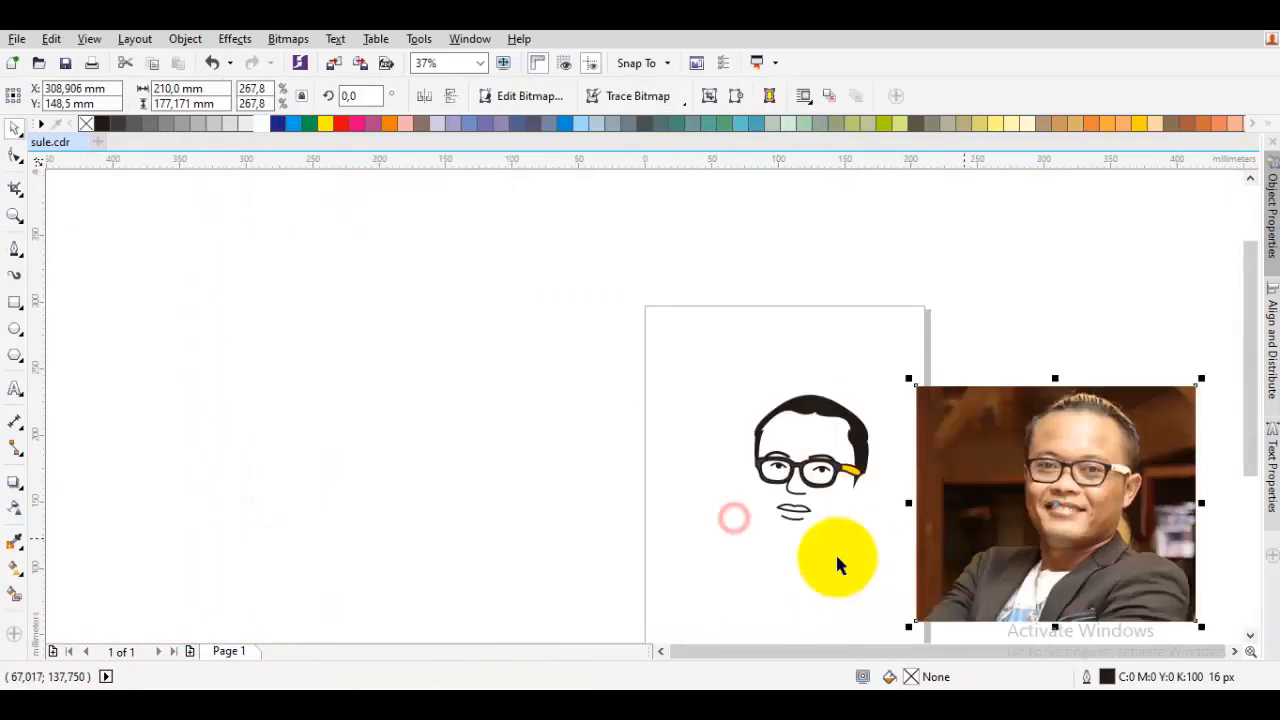
pyautogui.click(797, 562)
pyautogui.scroll(2, 790, 488)
pyautogui.moveTo(866, 537); pyautogui.dragTo(809, 442)
pyautogui.hotkey('ctrl', 'z')
pyautogui.scroll(1, 718, 474)
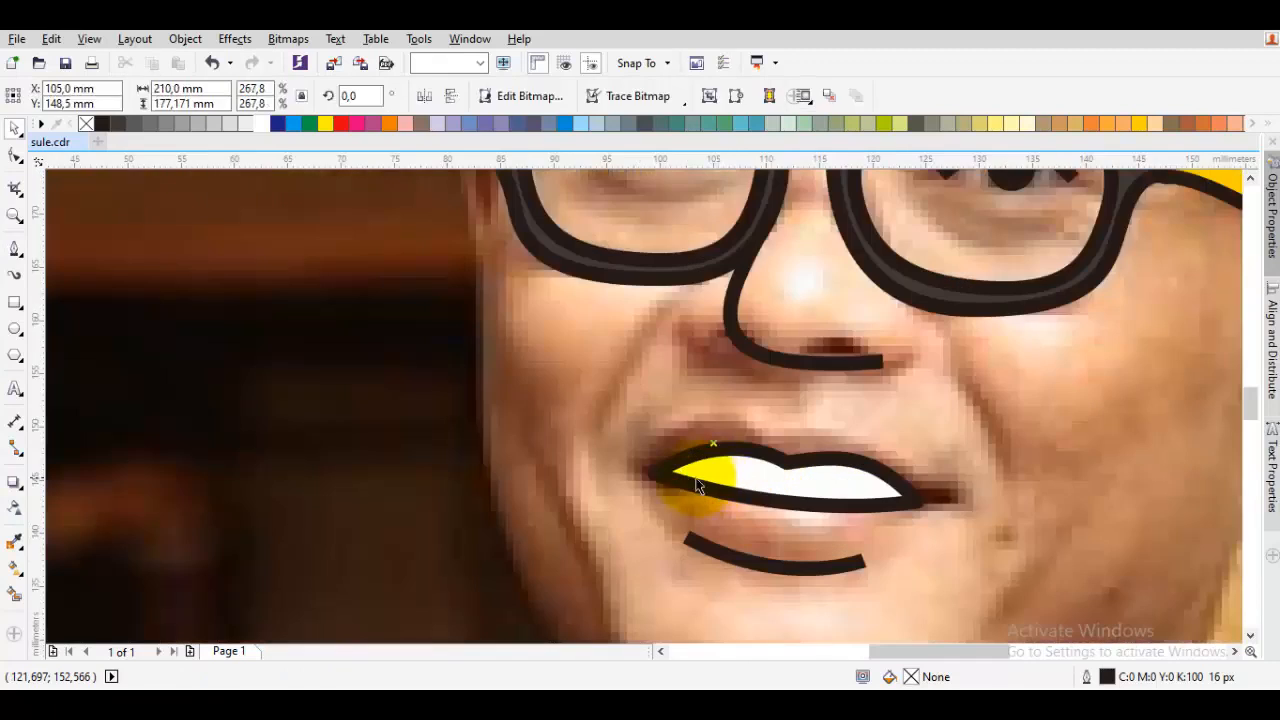
# Raise both corners of the mouth outline slightly, shifting the right corner a little outward
pyautogui.press('Escape')
pyautogui.press('F10')
pyautogui.click(669, 471)
pyautogui.scroll(1, 669, 471)
pyautogui.scroll(1, 620, 478)
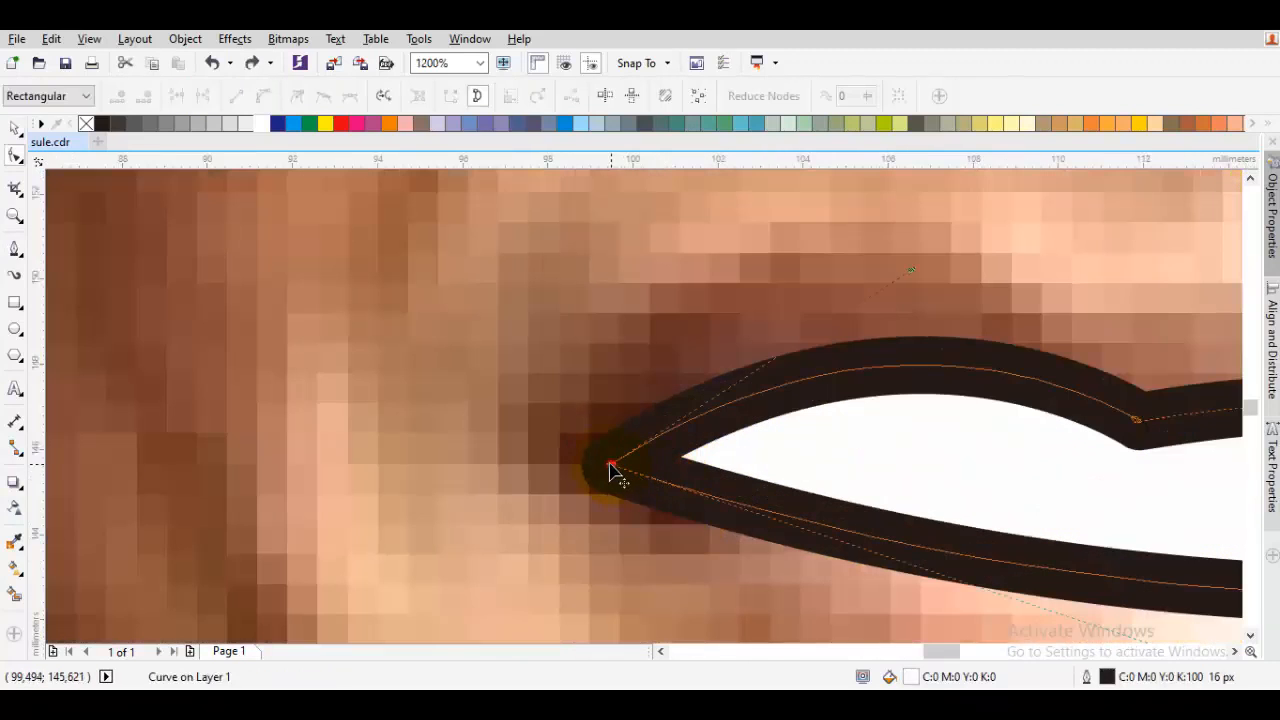
pyautogui.moveTo(610, 465); pyautogui.dragTo(605, 431)
pyautogui.scroll(-4, 634, 434)
pyautogui.scroll(3, 697, 433)
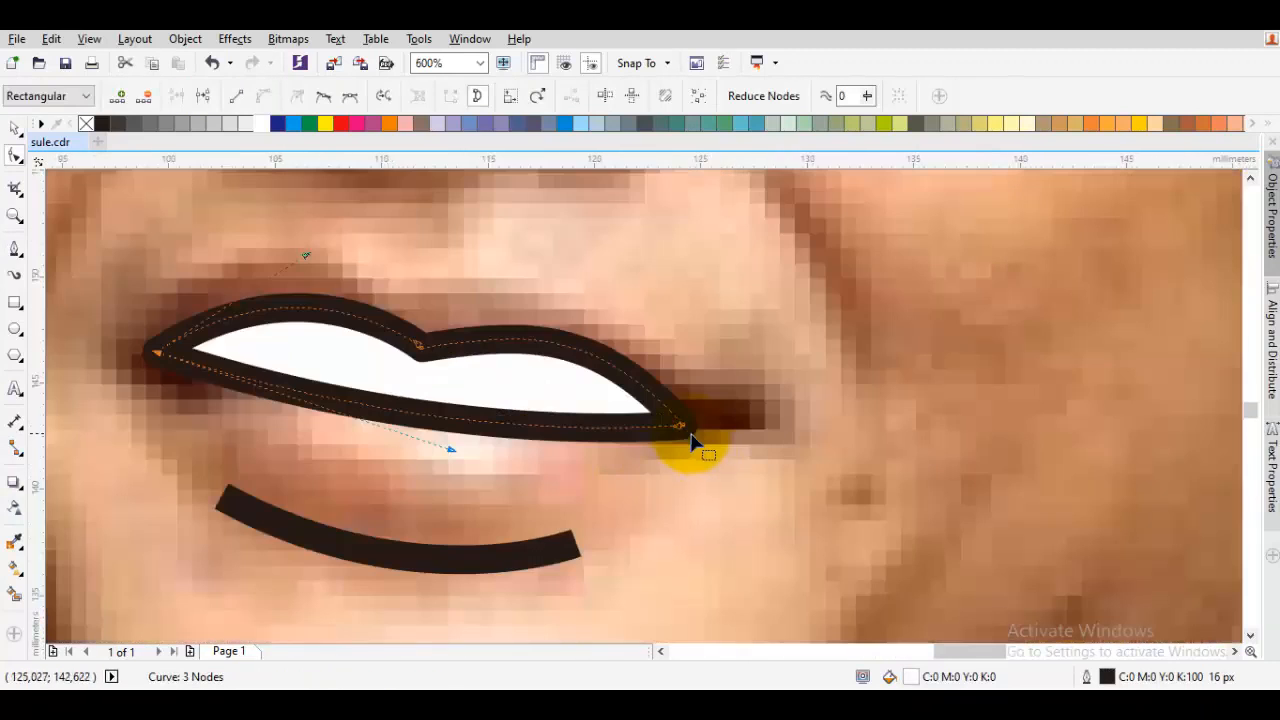
pyautogui.moveTo(686, 432); pyautogui.dragTo(690, 409)
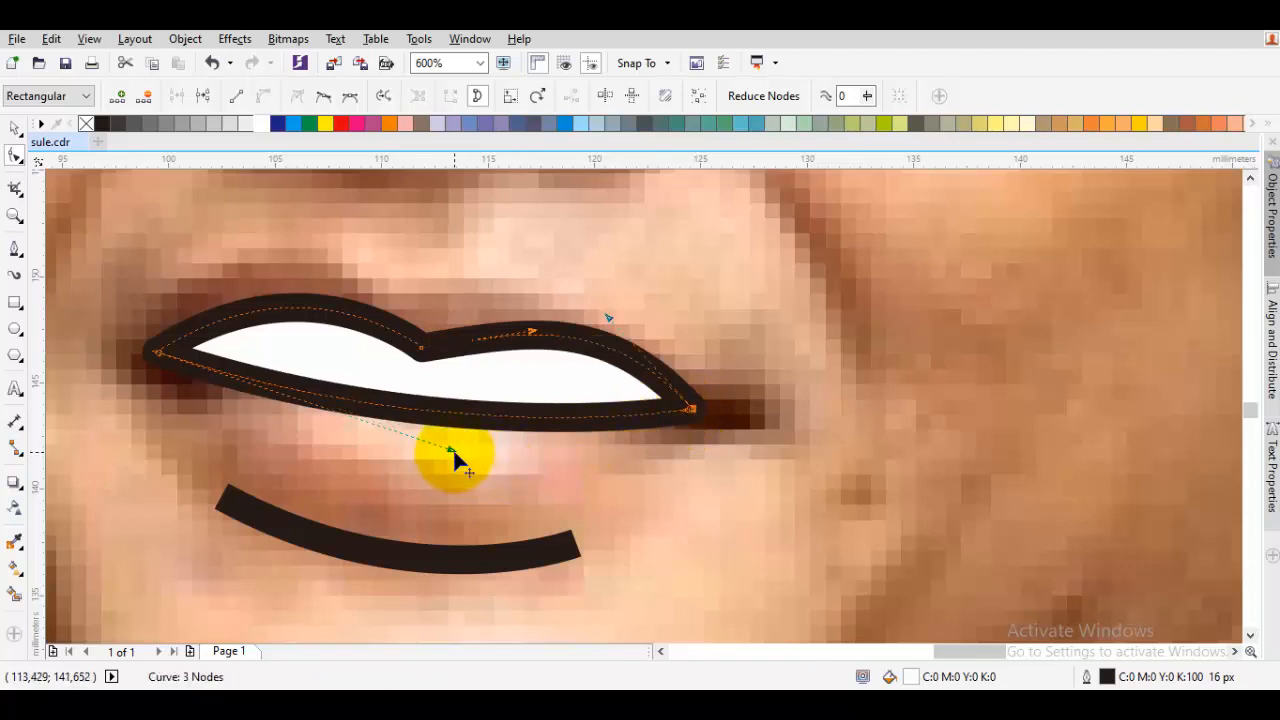
# Reshape the mouth's lower edge into a deeper downward curve
pyautogui.click(452, 450)
pyautogui.moveTo(453, 450); pyautogui.dragTo(435, 488)
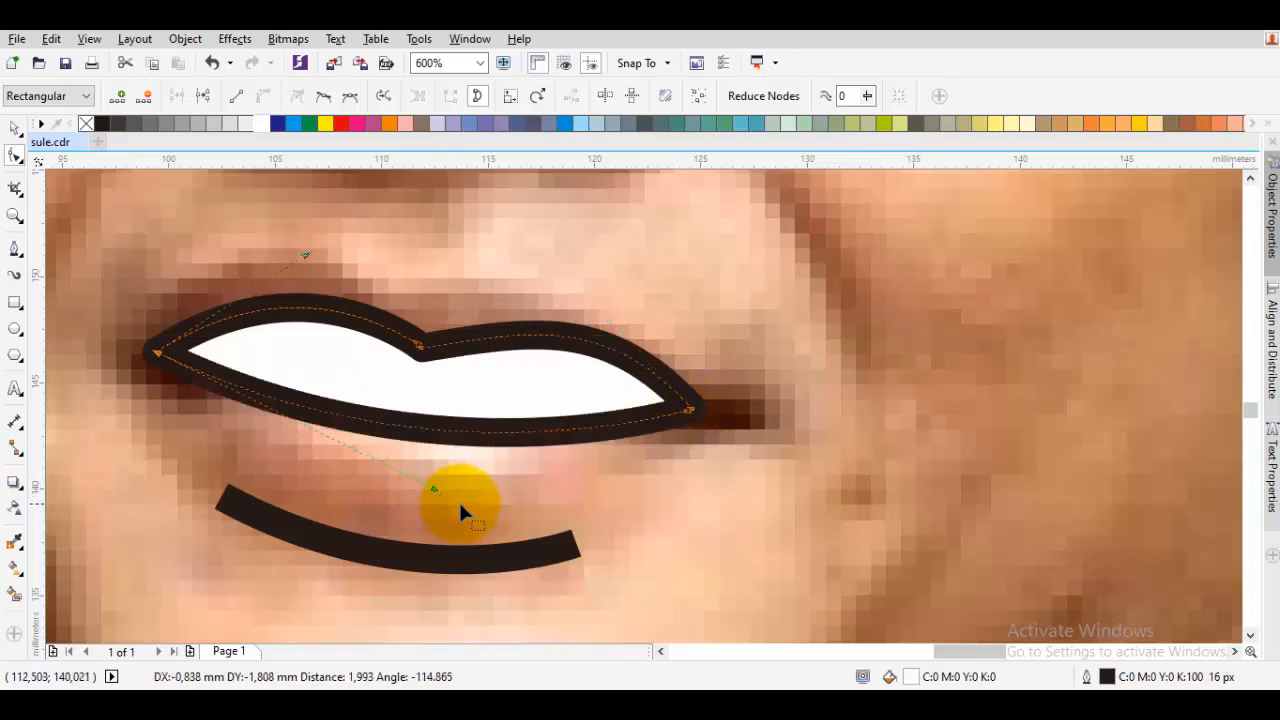
pyautogui.press('space')
# Move both ends of the lower lip line slightly up, closer to the mouth
pyautogui.moveTo(539, 466); pyautogui.dragTo(656, 363)
pyautogui.doubleClick(620, 453)
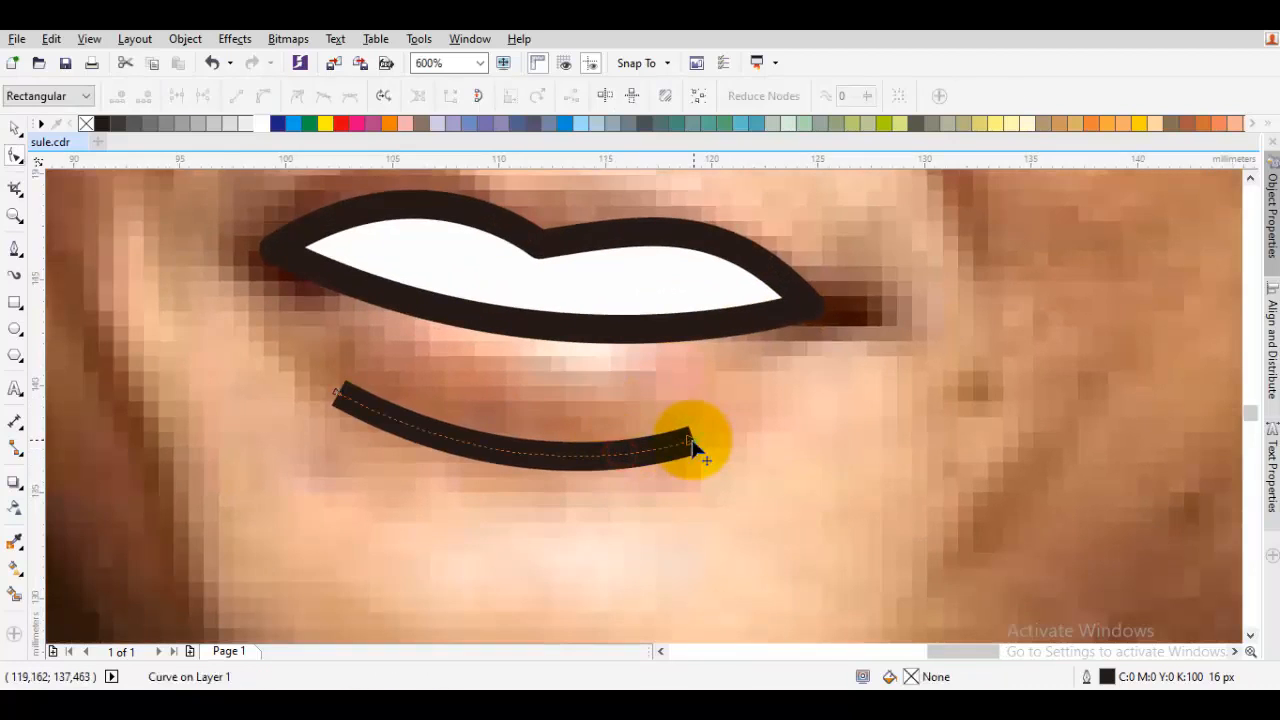
pyautogui.moveTo(690, 448); pyautogui.dragTo(690, 418)
pyautogui.moveTo(340, 398); pyautogui.dragTo(336, 382)
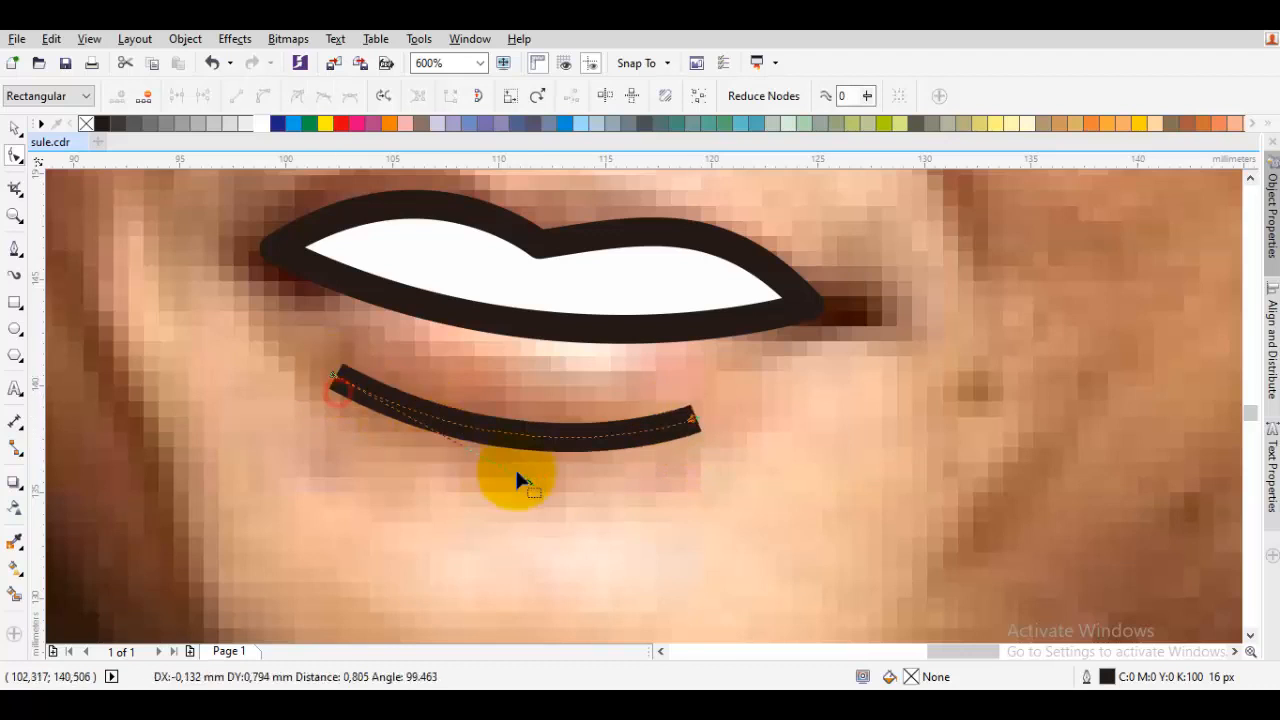
pyautogui.moveTo(496, 494); pyautogui.dragTo(990, 451)
pyautogui.press('space')
pyautogui.doubleClick(696, 421)
pyautogui.press('space')
# Move the photo off the traced face to review the adjusted mouth and lip line, and undo the move
pyautogui.scroll(-3, 544, 483)
pyautogui.click(491, 476)
pyautogui.click(718, 503)
pyautogui.moveTo(718, 503)
pyautogui.mouseDown()
pyautogui.moveTo(785, 509)
pyautogui.moveTo(728, 457)
pyautogui.mouseUp()
pyautogui.hotkey('ctrl', 'z')
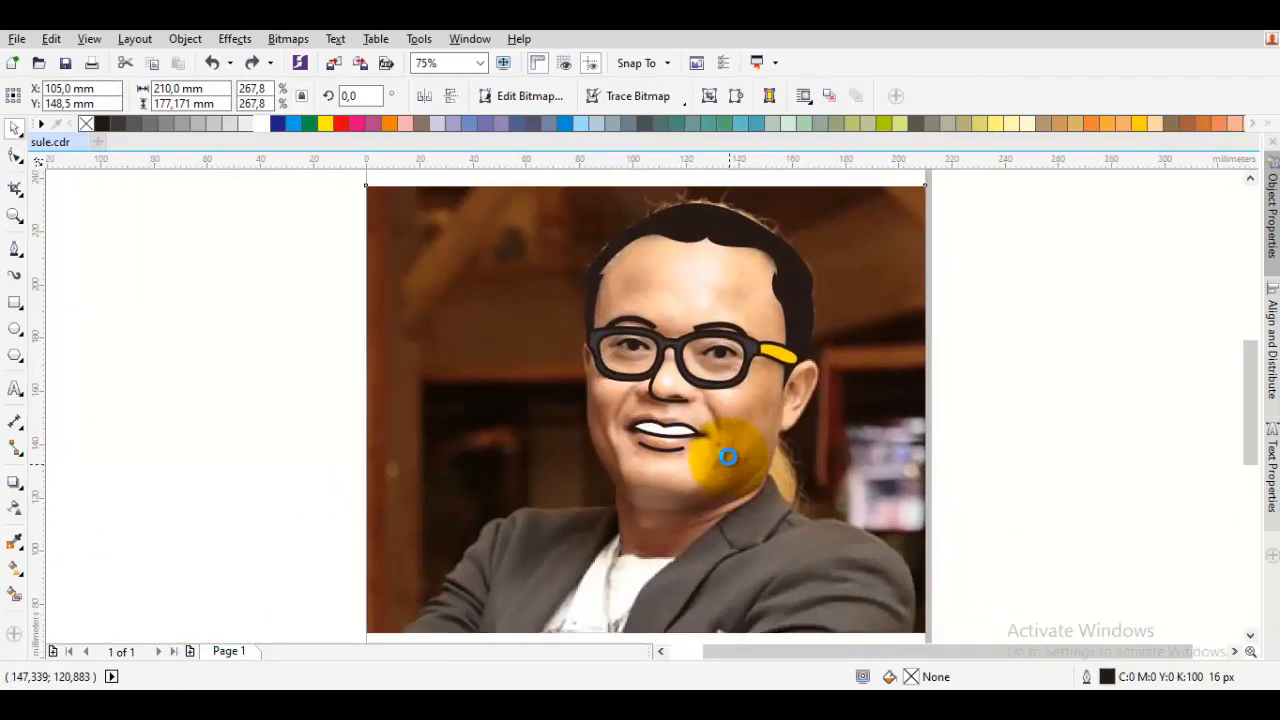
# Move the right end of the nose line slightly up and outward
pyautogui.scroll(1, 608, 425)
pyautogui.moveTo(608, 424)
pyautogui.mouseDown()
pyautogui.moveTo(688, 380)
pyautogui.moveTo(664, 404)
pyautogui.mouseUp()
pyautogui.press('F5')
pyautogui.scroll(2, 653, 362)
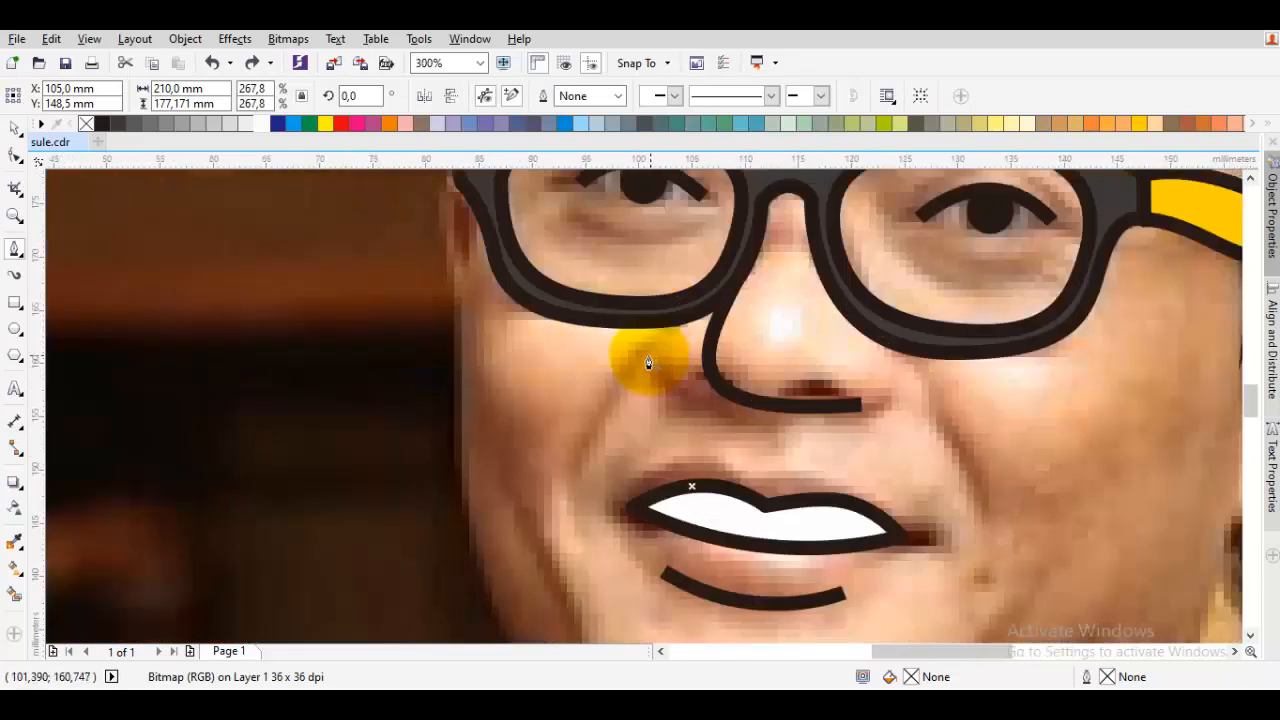
pyautogui.press('space')
pyautogui.click(639, 367)
pyautogui.press('F10')
pyautogui.click(786, 418)
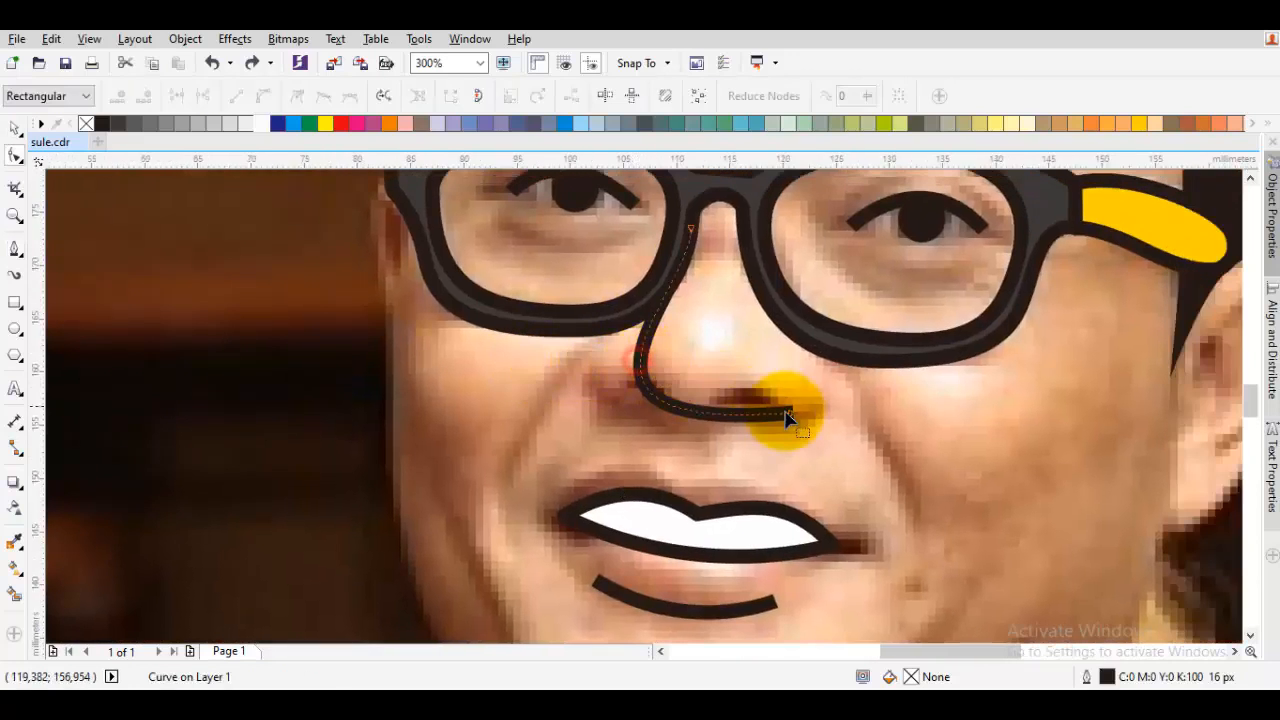
pyautogui.moveTo(789, 414); pyautogui.dragTo(837, 527)
# Draw a short, slightly curved smile line on the right cheek, from beside the nose toward the mouth corner
pyautogui.press('space')
pyautogui.press('Escape')
pyautogui.press('F5')
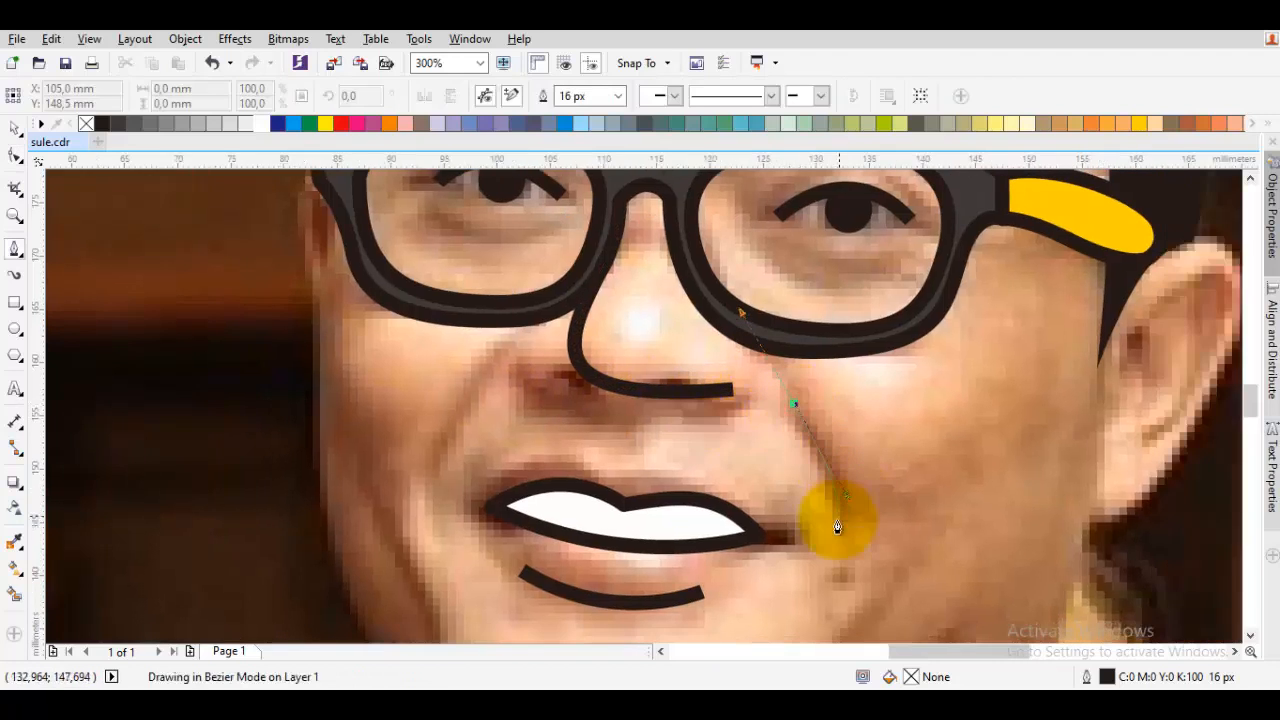
pyautogui.click(849, 522)
pyautogui.press('space')
pyautogui.press('Escape')
# Start the face outline at the glasses' left hinge with a curve around the left ear, about 14 mm tall
pyautogui.scroll(-1, 838, 488)
pyautogui.moveTo(937, 449); pyautogui.dragTo(917, 471)
pyautogui.press('space')
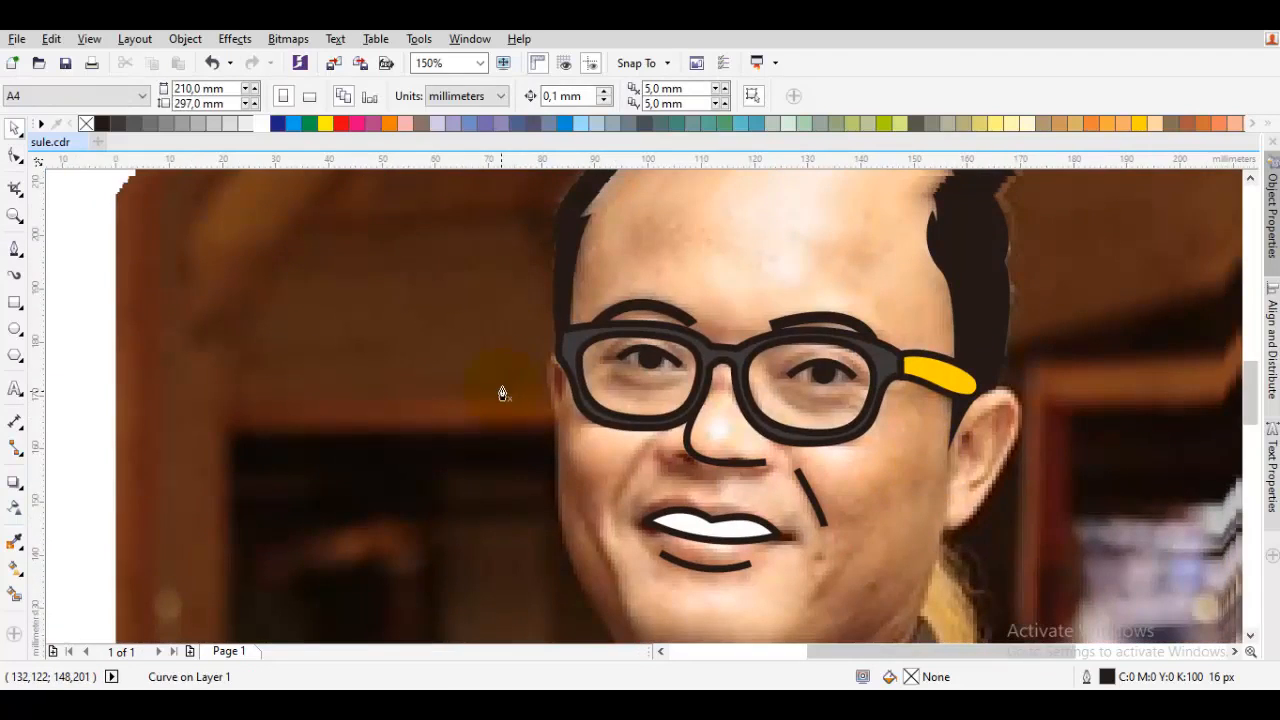
pyautogui.scroll(1, 505, 391)
pyautogui.scroll(-2, 560, 360)
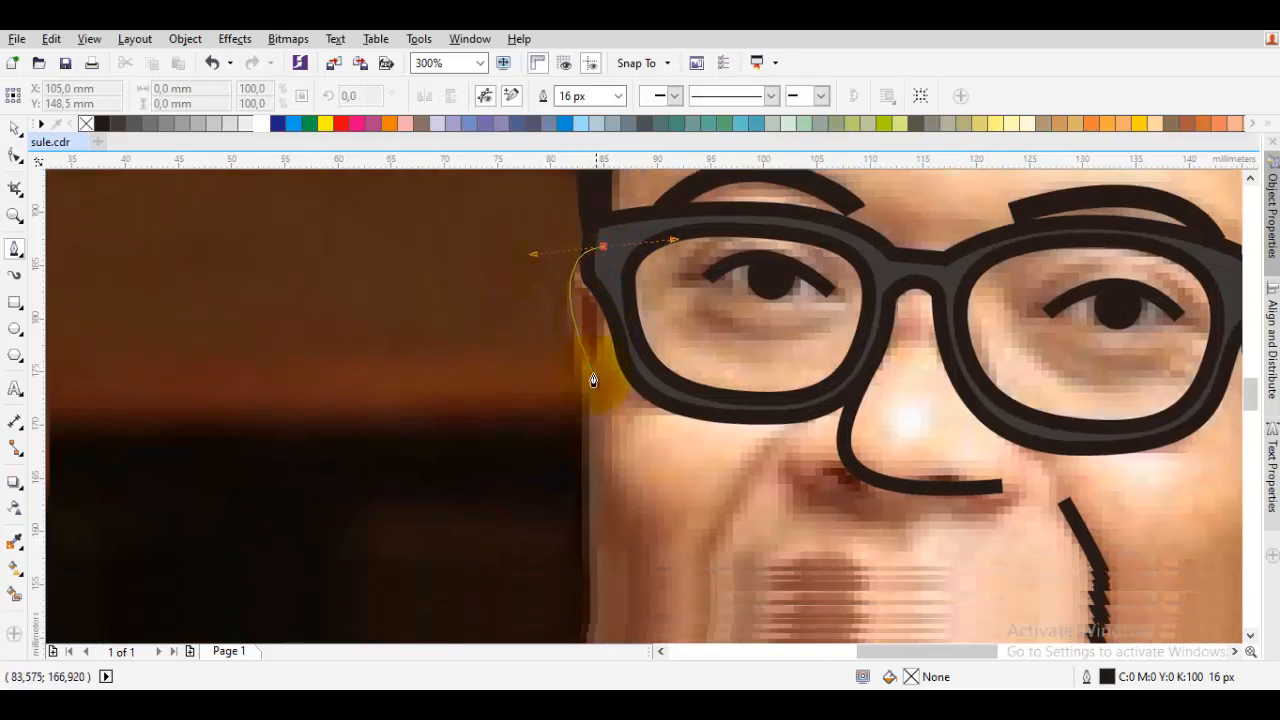
pyautogui.click(583, 397)
# Extend the face outline down the left cheek and jaw to where the neck begins
pyautogui.scroll(-1, 583, 395)
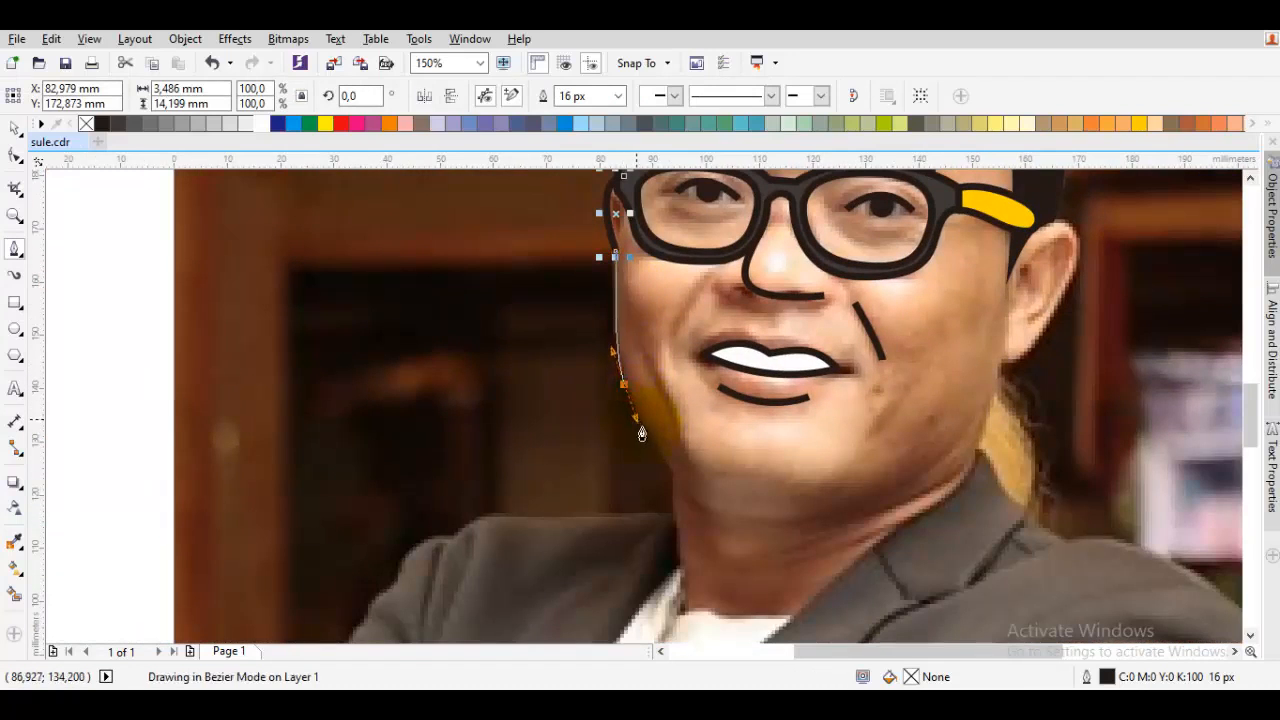
pyautogui.click(642, 433)
pyautogui.scroll(1, 660, 440)
pyautogui.click(675, 343)
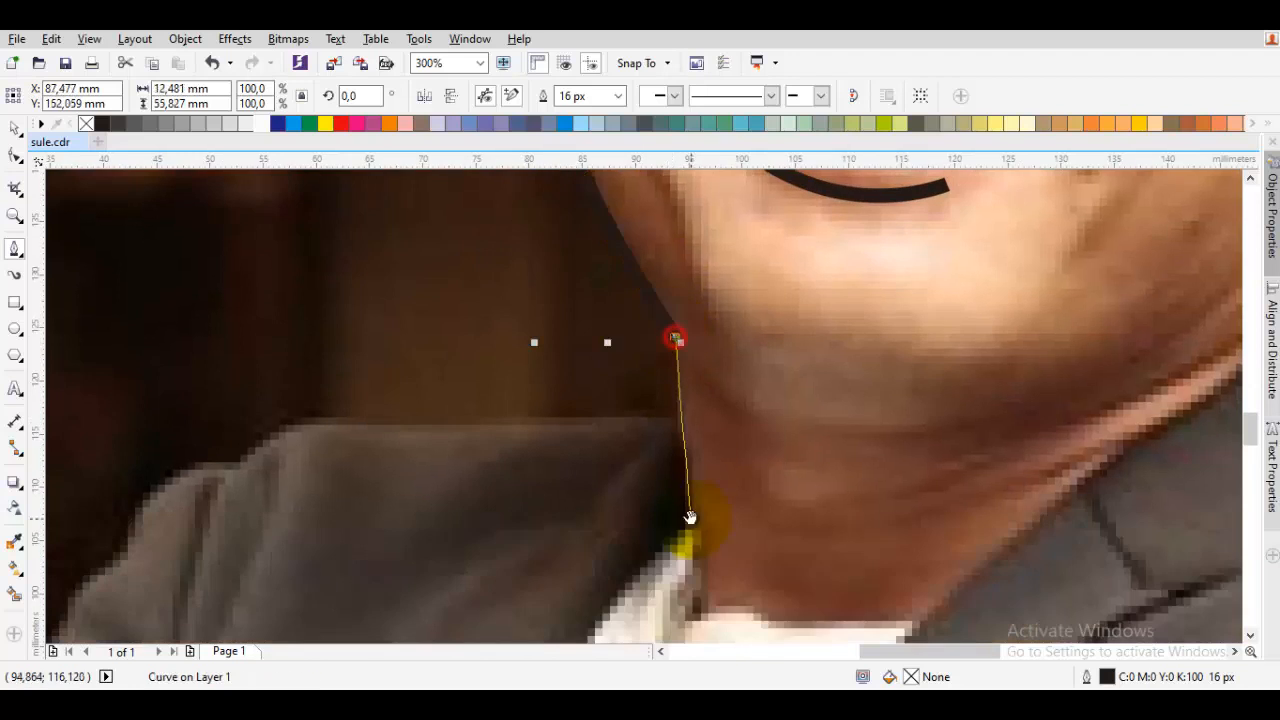
# Continue the outline down the left side of the neck and across the white shirt's neckline to the jacket collar
pyautogui.scroll(-3, 689, 517)
pyautogui.click(709, 443)
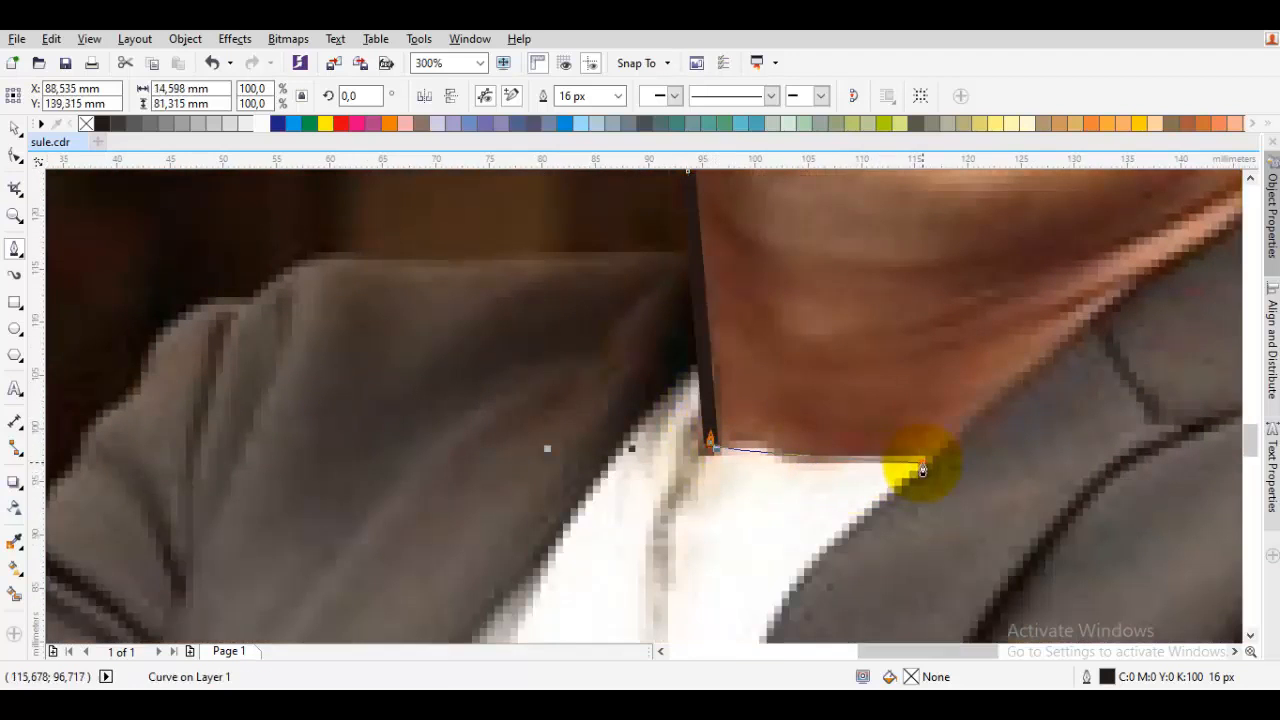
pyautogui.click(922, 468)
# Continue the outline along the jacket collar and up the right side of the neck to the base of the right ear
pyautogui.scroll(-1, 625, 555)
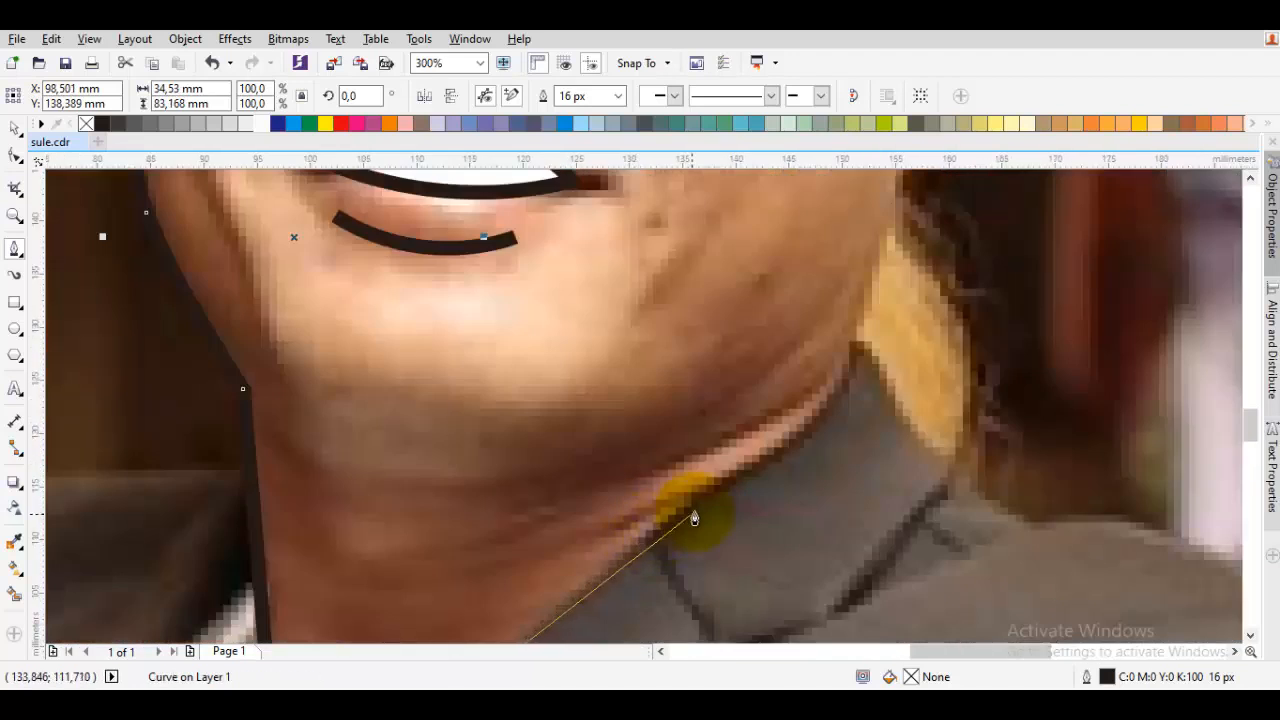
pyautogui.moveTo(854, 405); pyautogui.dragTo(855, 399)
pyautogui.moveTo(861, 335); pyautogui.dragTo(784, 505)
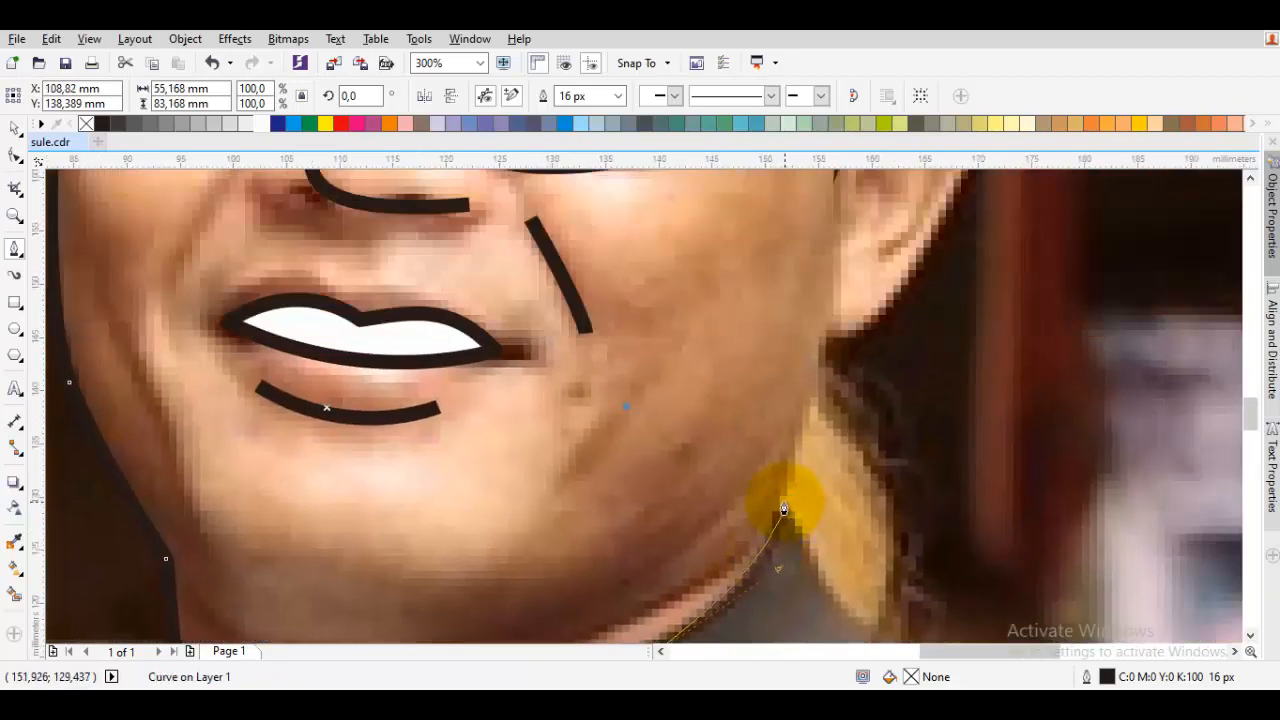
pyautogui.click(781, 497)
pyautogui.scroll(2, 749, 509)
pyautogui.scroll(1, 736, 561)
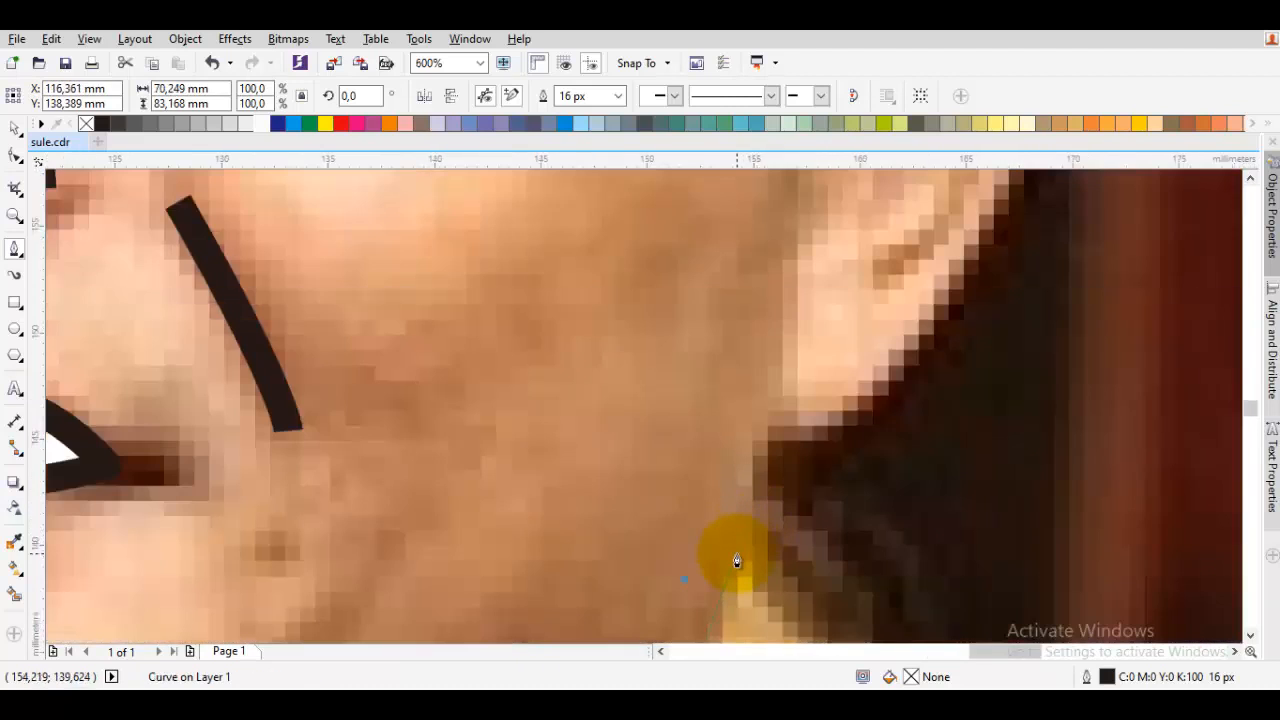
pyautogui.moveTo(764, 487); pyautogui.dragTo(814, 505)
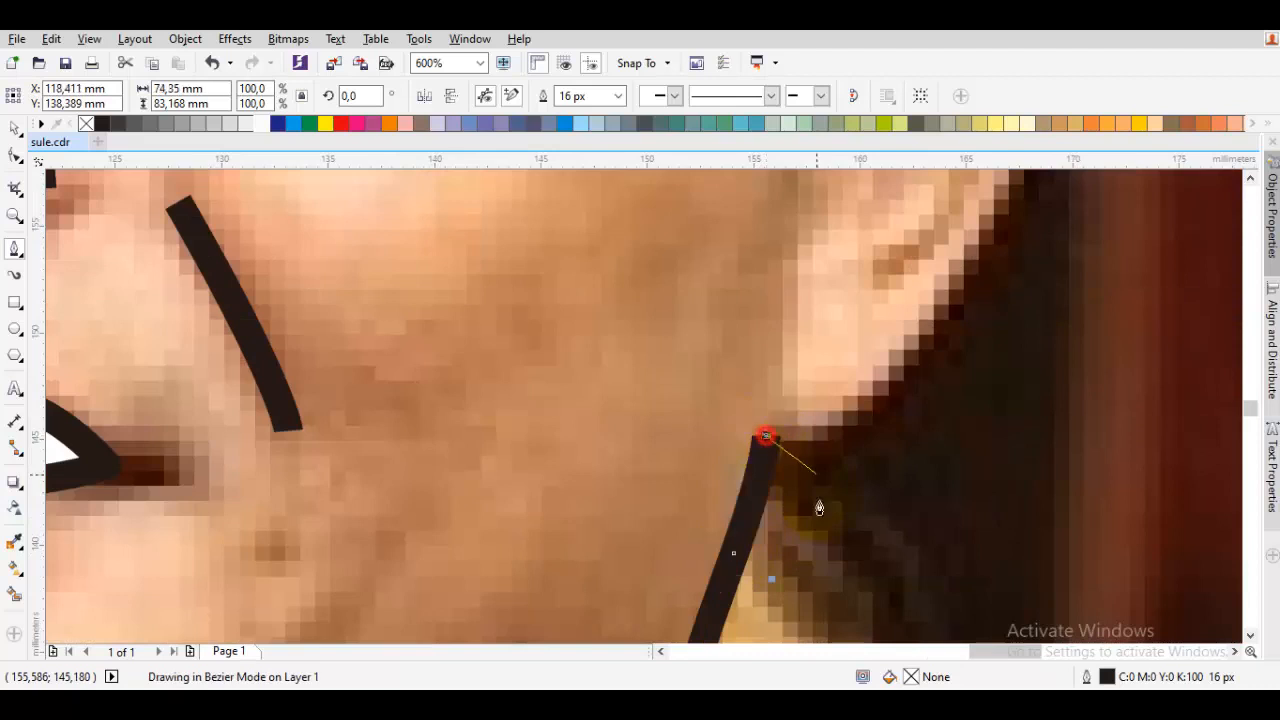
# Trace the outer edge of the right ear from the lobe up to its top at the hair
pyautogui.scroll(-2, 815, 490)
pyautogui.scroll(1, 815, 488)
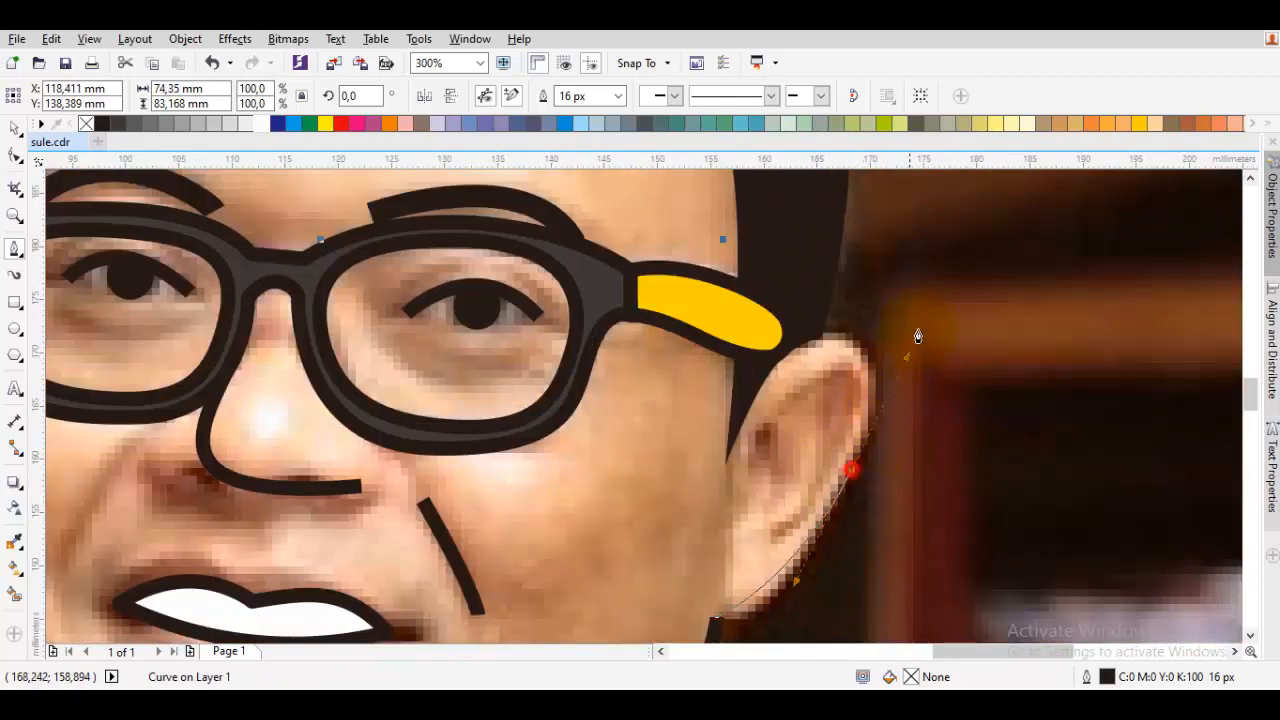
pyautogui.click(830, 342)
pyautogui.click(827, 337)
# Continue the face outline from the right ear up inside the black hair shape to the top of the head
pyautogui.scroll(-1, 812, 323)
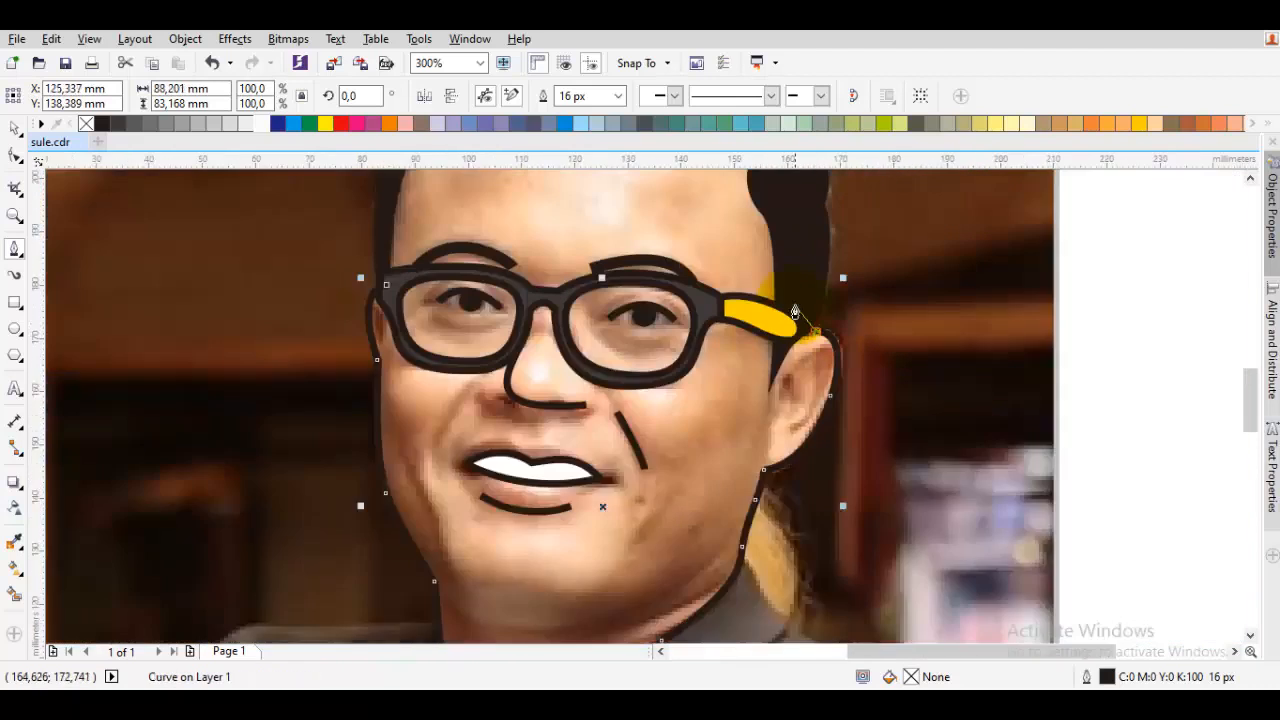
pyautogui.moveTo(797, 306); pyautogui.dragTo(766, 426)
pyautogui.click(766, 426)
pyautogui.moveTo(740, 327); pyautogui.dragTo(765, 423)
pyautogui.moveTo(709, 312); pyautogui.dragTo(563, 252)
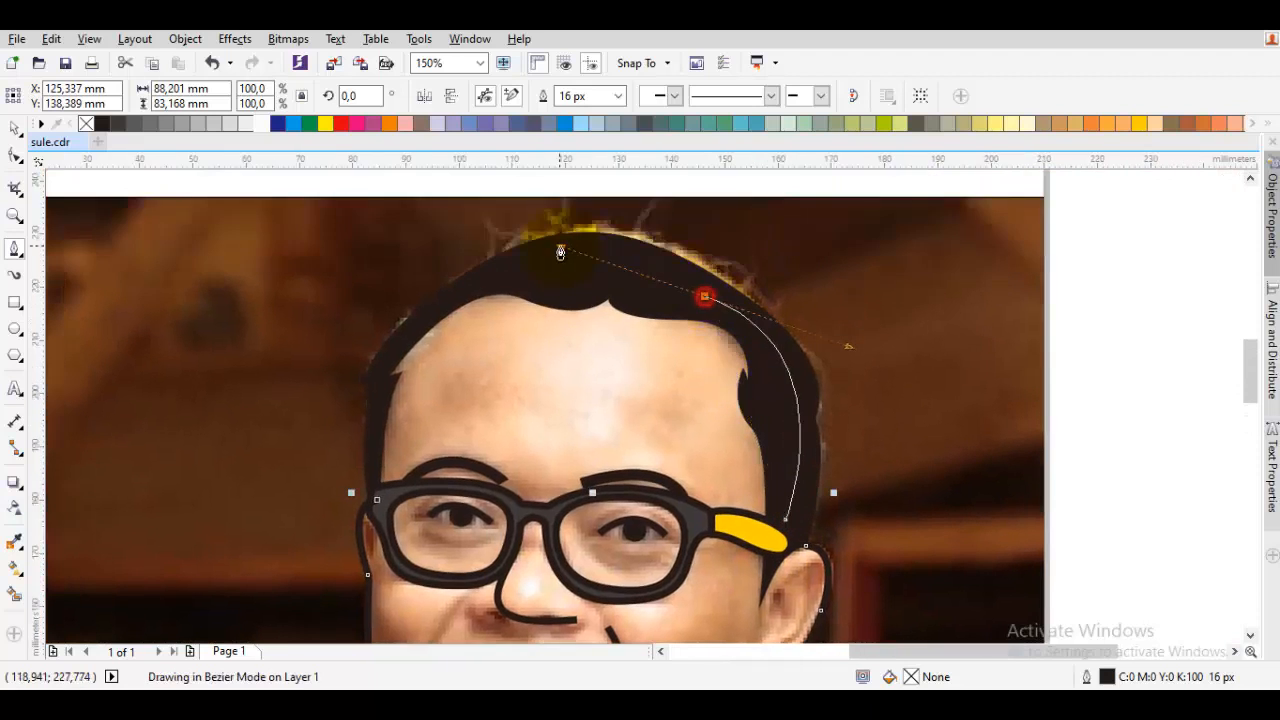
# Bring the outline down inside the left hair and close it at the glasses' hinge, about 88 by 128 mm overall
pyautogui.scroll(1, 432, 305)
pyautogui.moveTo(449, 327); pyautogui.dragTo(311, 434)
pyautogui.moveTo(328, 514); pyautogui.dragTo(401, 404)
pyautogui.click(386, 381)
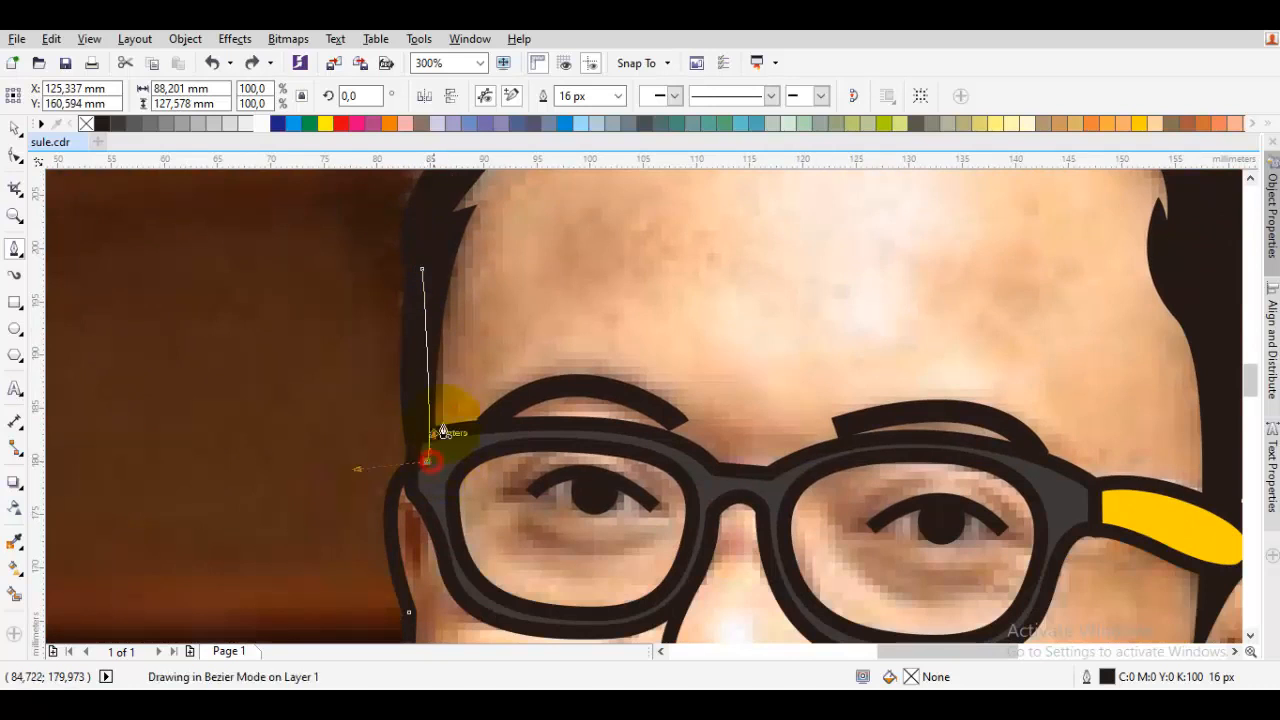
# Send the closed face outline backward in the stacking order, behind the glasses
pyautogui.scroll(-1, 447, 414)
pyautogui.press('space')
pyautogui.rightClick(550, 343)
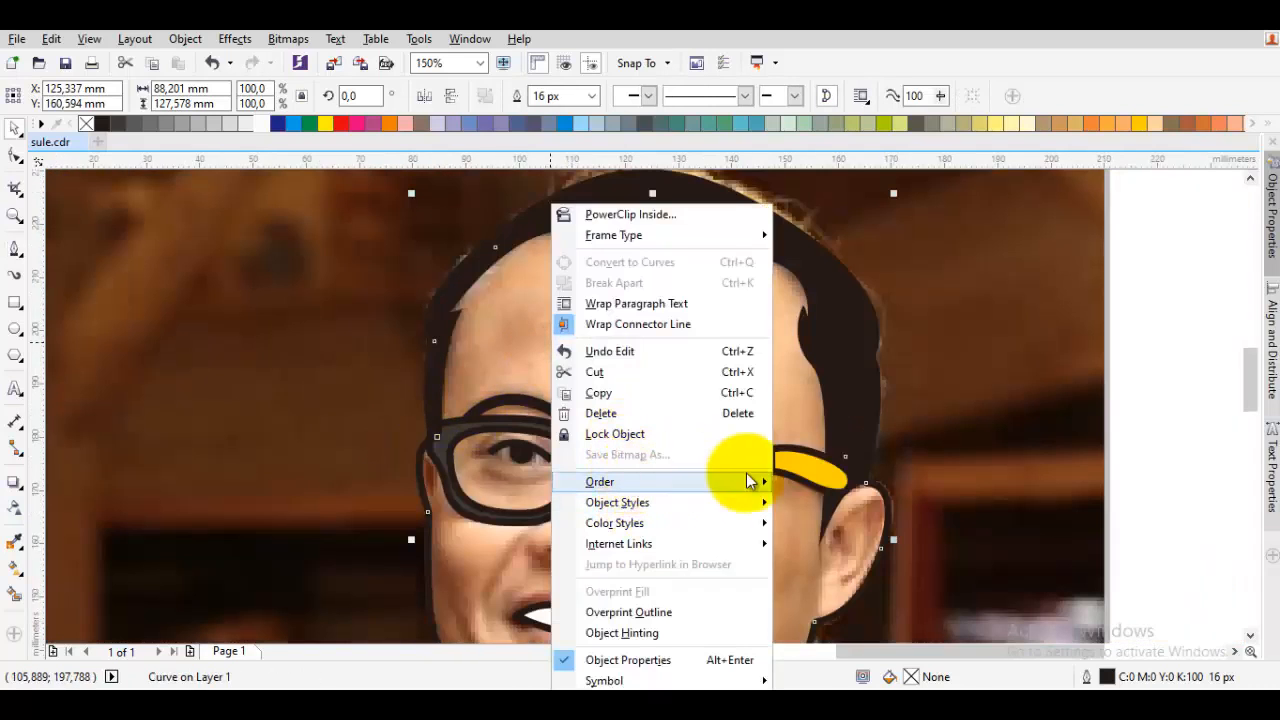
pyautogui.moveTo(750, 481)
pyautogui.click(870, 591)
# Draw a short line from the face outline at the base of the right ear upward, separating the lobe from the cheek
pyautogui.scroll(-3, 903, 469)
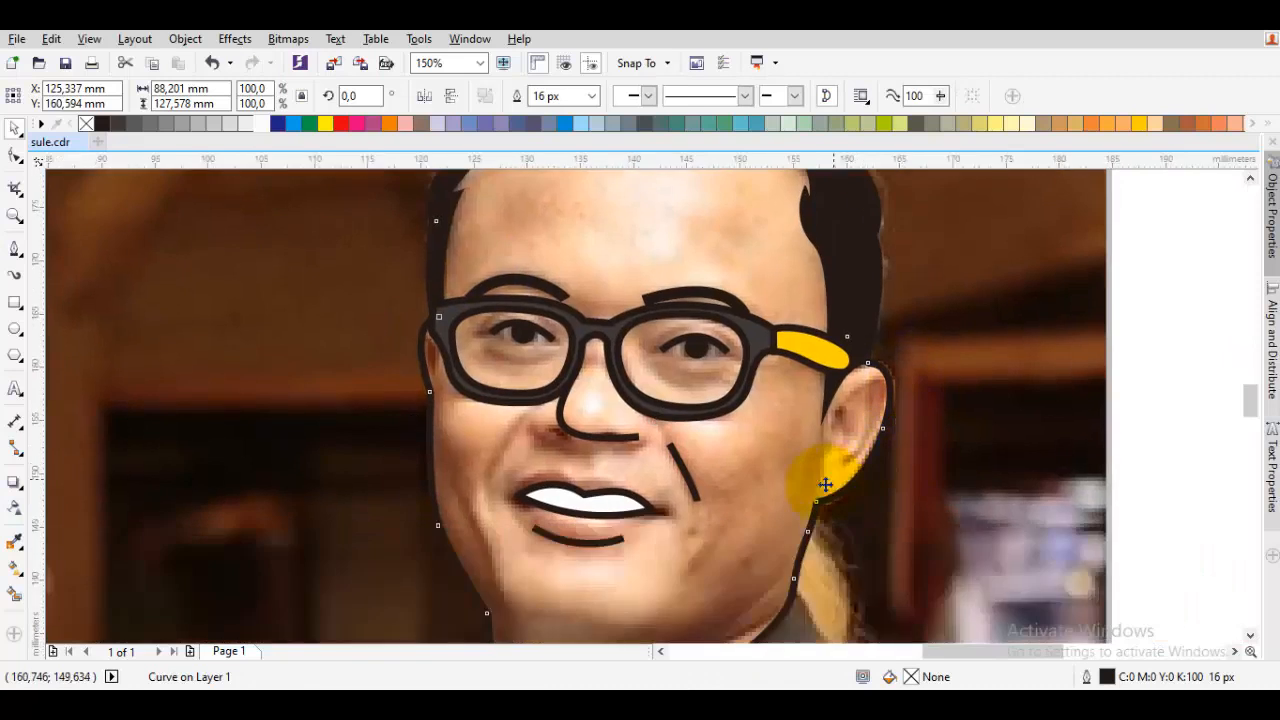
pyautogui.scroll(1, 825, 484)
pyautogui.press('space')
pyautogui.moveTo(849, 356); pyautogui.dragTo(835, 445)
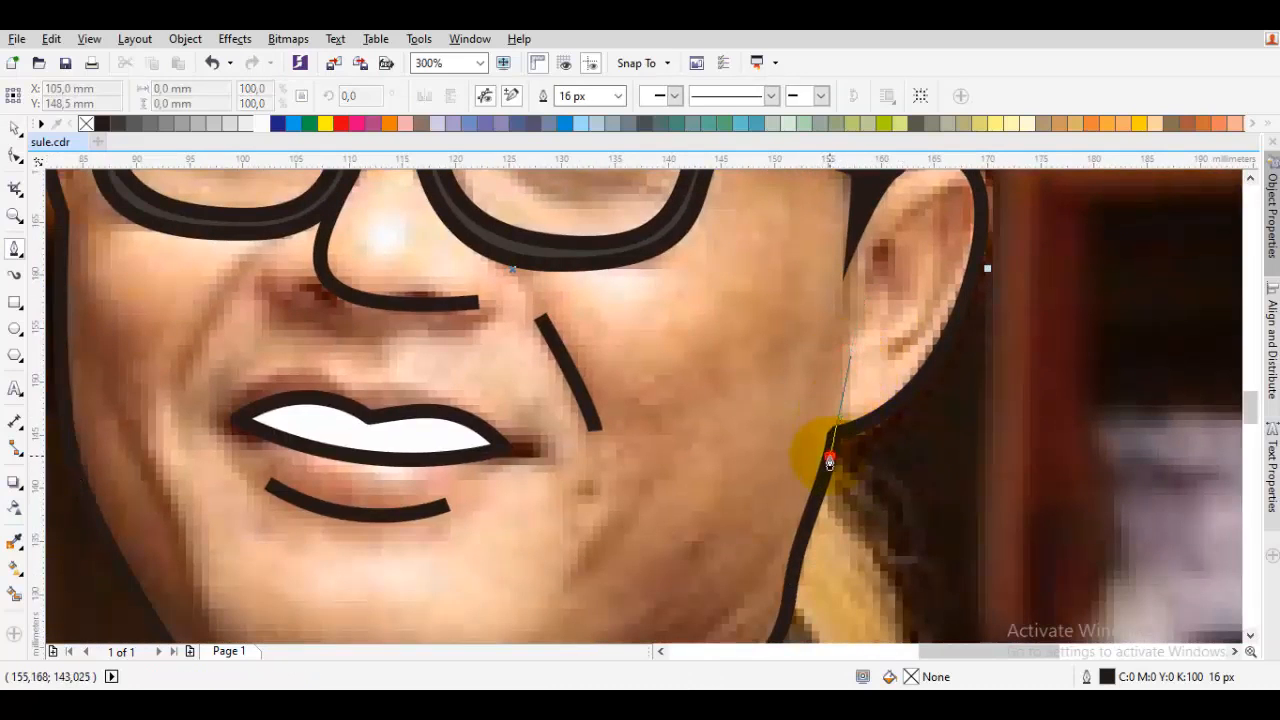
pyautogui.click(829, 457)
pyautogui.press('space')
pyautogui.moveTo(867, 366); pyautogui.dragTo(752, 508)
pyautogui.scroll(1, 753, 510)
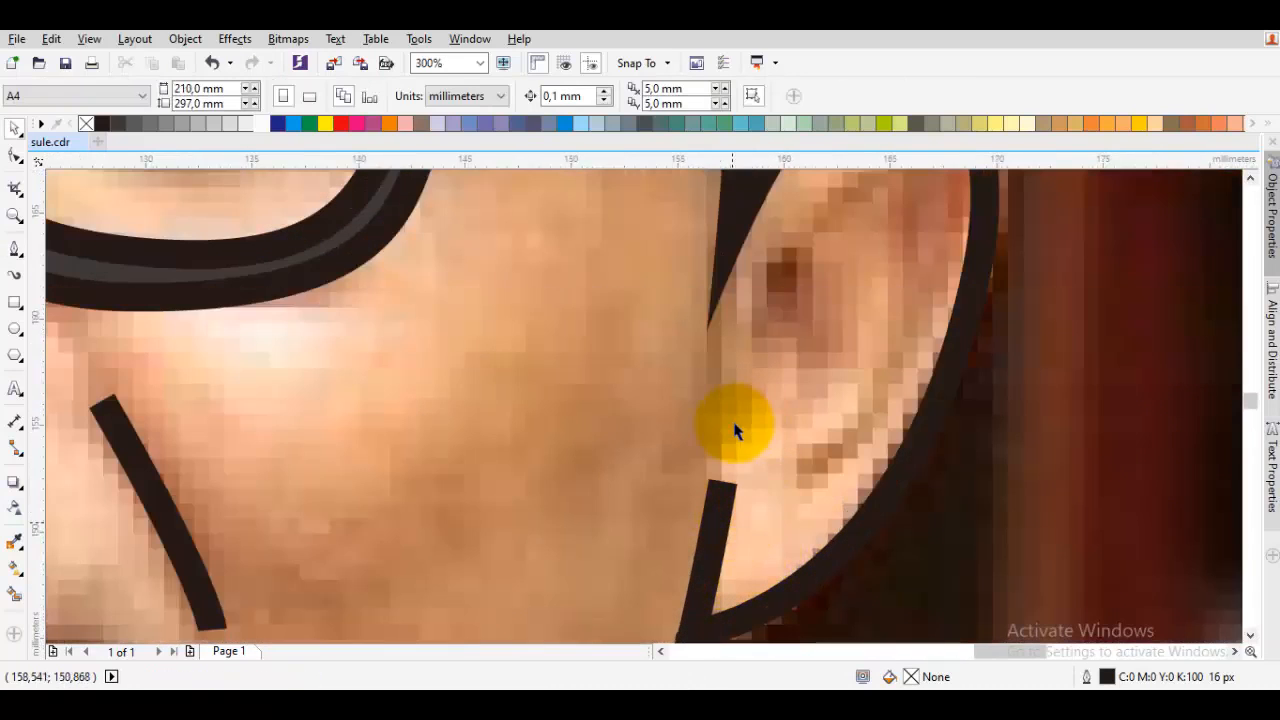
# Adjust the short earlobe line's curve so it blends into the face outline
pyautogui.moveTo(704, 563); pyautogui.dragTo(745, 430)
pyautogui.doubleClick(746, 428)
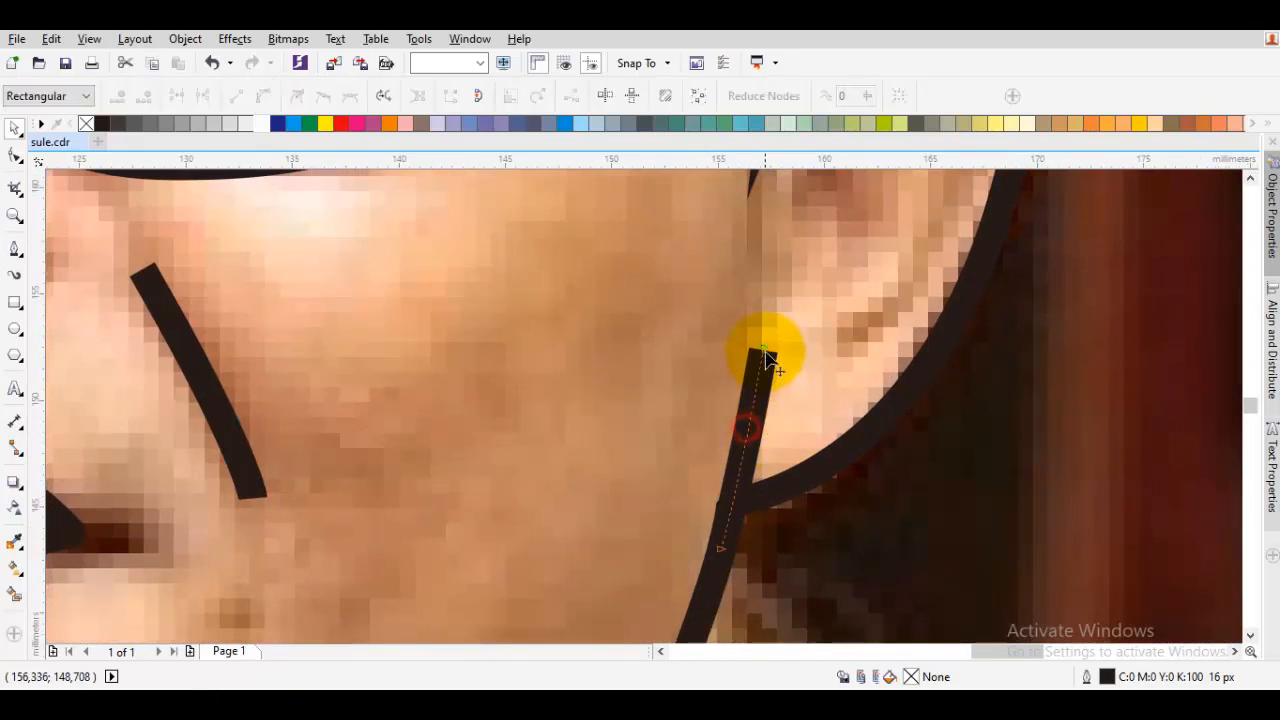
pyautogui.click(748, 481)
pyautogui.moveTo(742, 482); pyautogui.dragTo(735, 487)
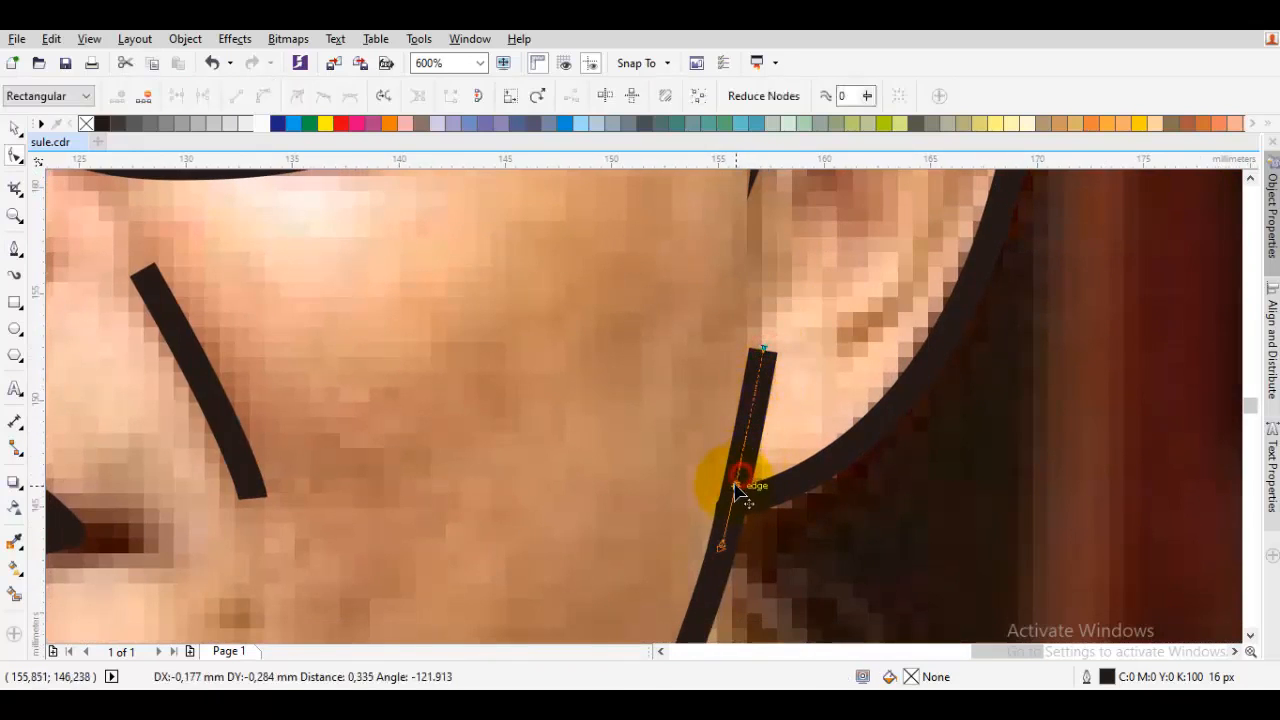
pyautogui.scroll(-3, 745, 492)
# Draw a hooked inner-ear curve inside the right ear, about 5 mm wide and 10 mm high
pyautogui.press('F5')
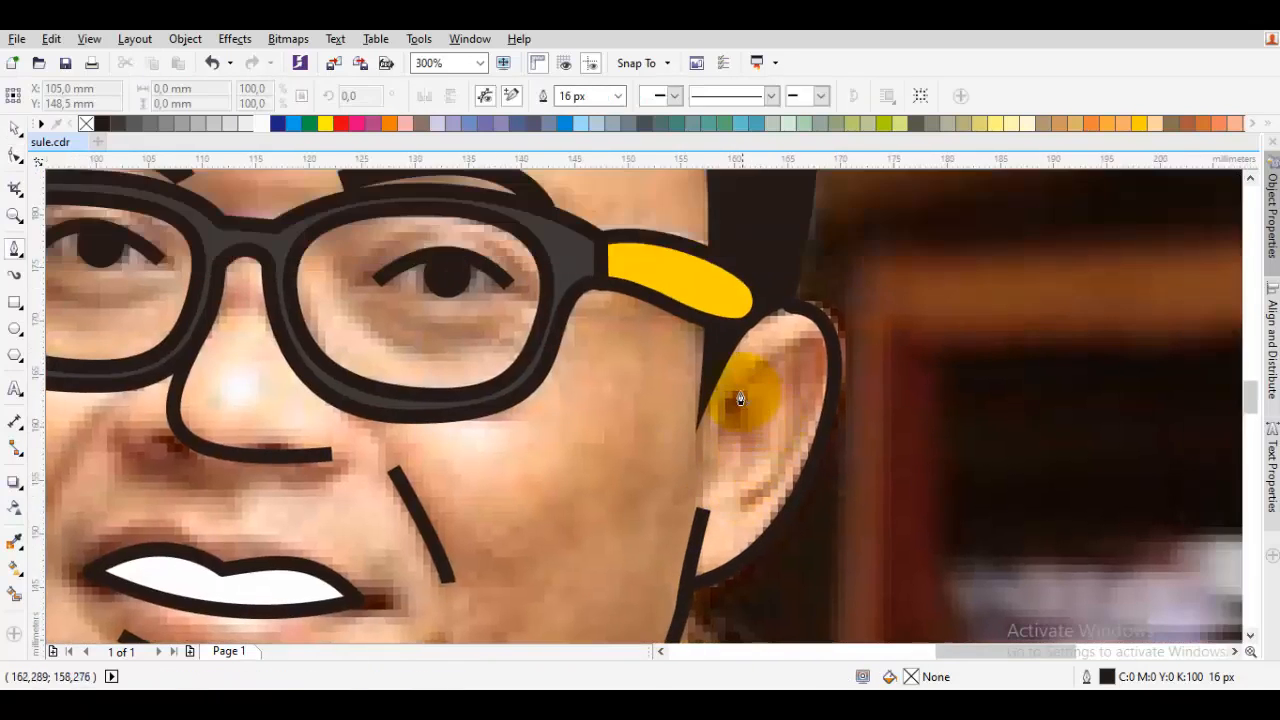
pyautogui.moveTo(740, 387); pyautogui.dragTo(778, 371)
pyautogui.moveTo(709, 486); pyautogui.dragTo(668, 443)
pyautogui.press('space')
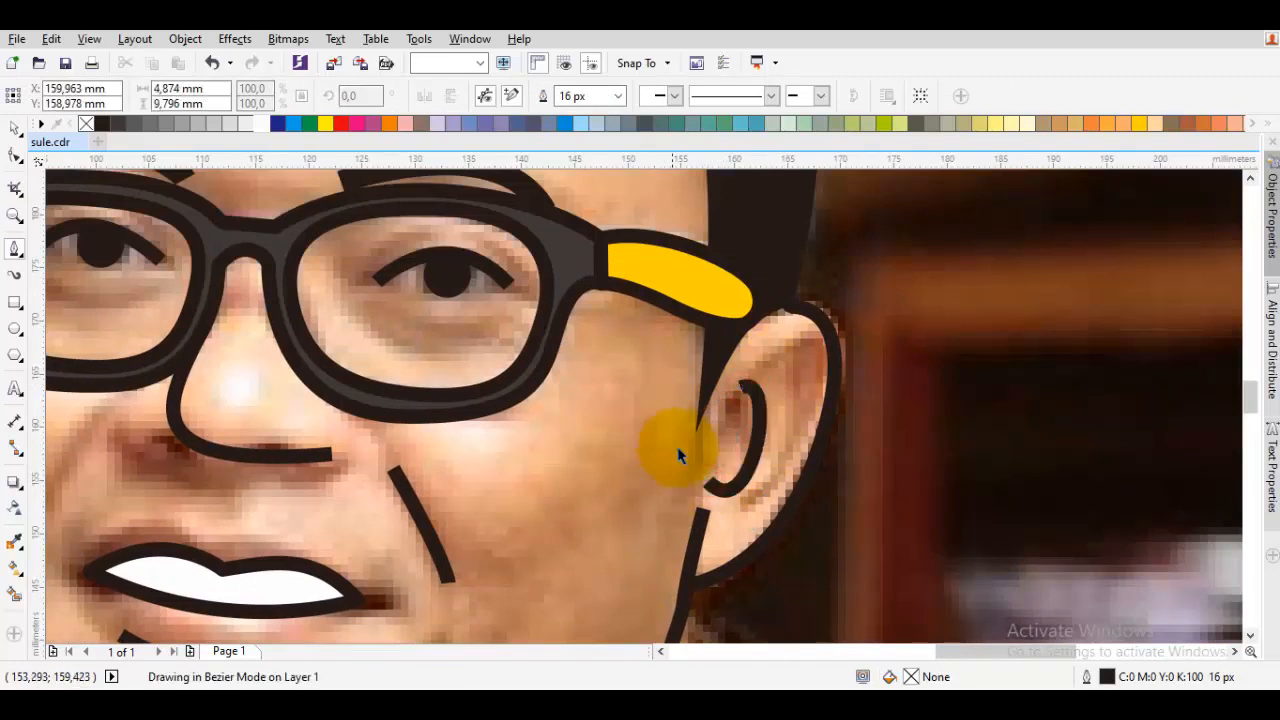
pyautogui.scroll(-1, 677, 454)
pyautogui.click(700, 450)
# Draw a short line from the face outline at the base of the left ear upward, separating the ear from the cheek
pyautogui.press('F5')
pyautogui.scroll(4, 513, 413)
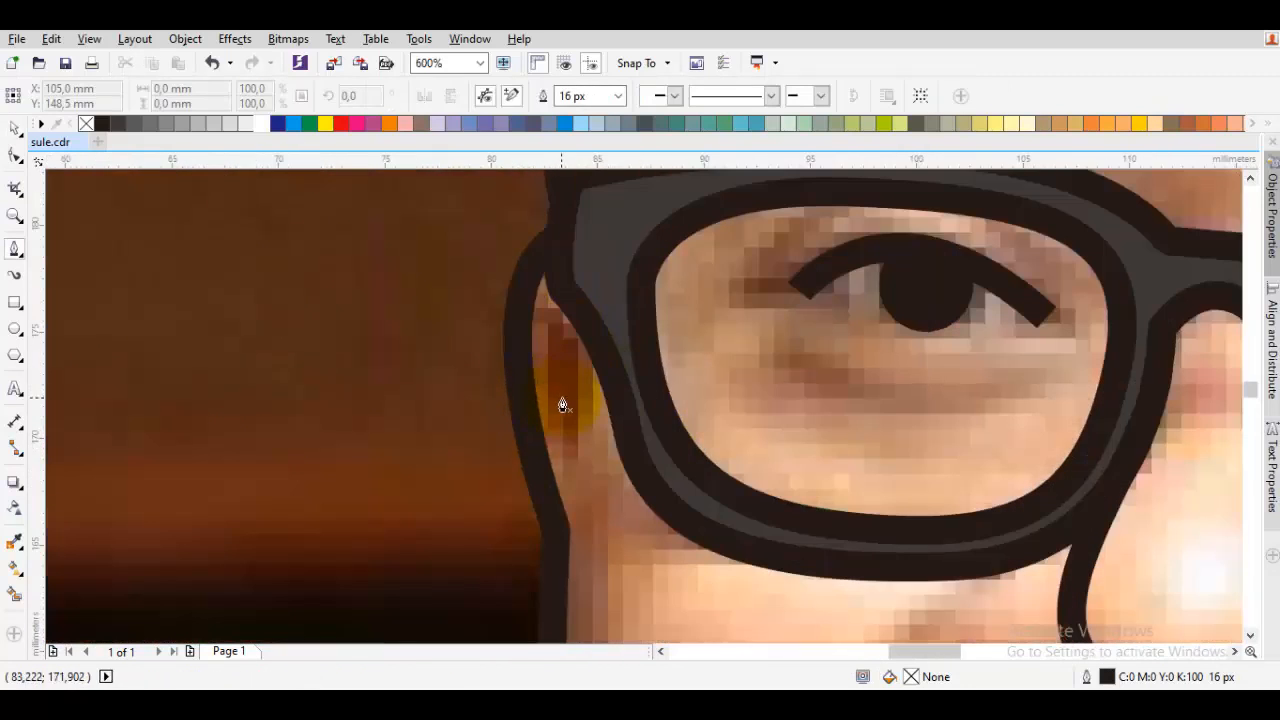
pyautogui.click(551, 596)
pyautogui.press('space')
pyautogui.press('Escape')
pyautogui.scroll(-1, 558, 597)
pyautogui.moveTo(608, 605); pyautogui.dragTo(527, 306)
pyautogui.scroll(-1, 566, 345)
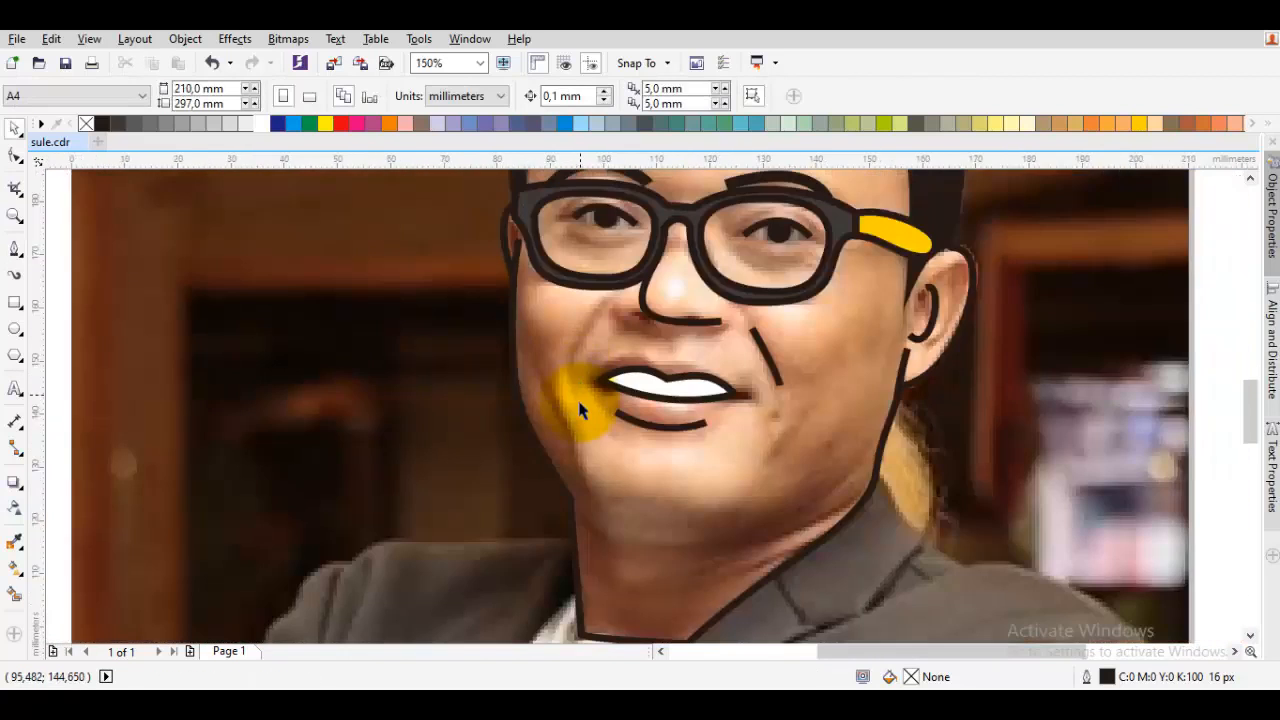
# Draw a chin curve about 48 mm wide from the left cheek down under the chin and up toward the right jaw
pyautogui.moveTo(582, 408); pyautogui.dragTo(557, 256)
pyautogui.scroll(1, 543, 334)
pyautogui.press('space')
pyautogui.moveTo(549, 303); pyautogui.dragTo(552, 376)
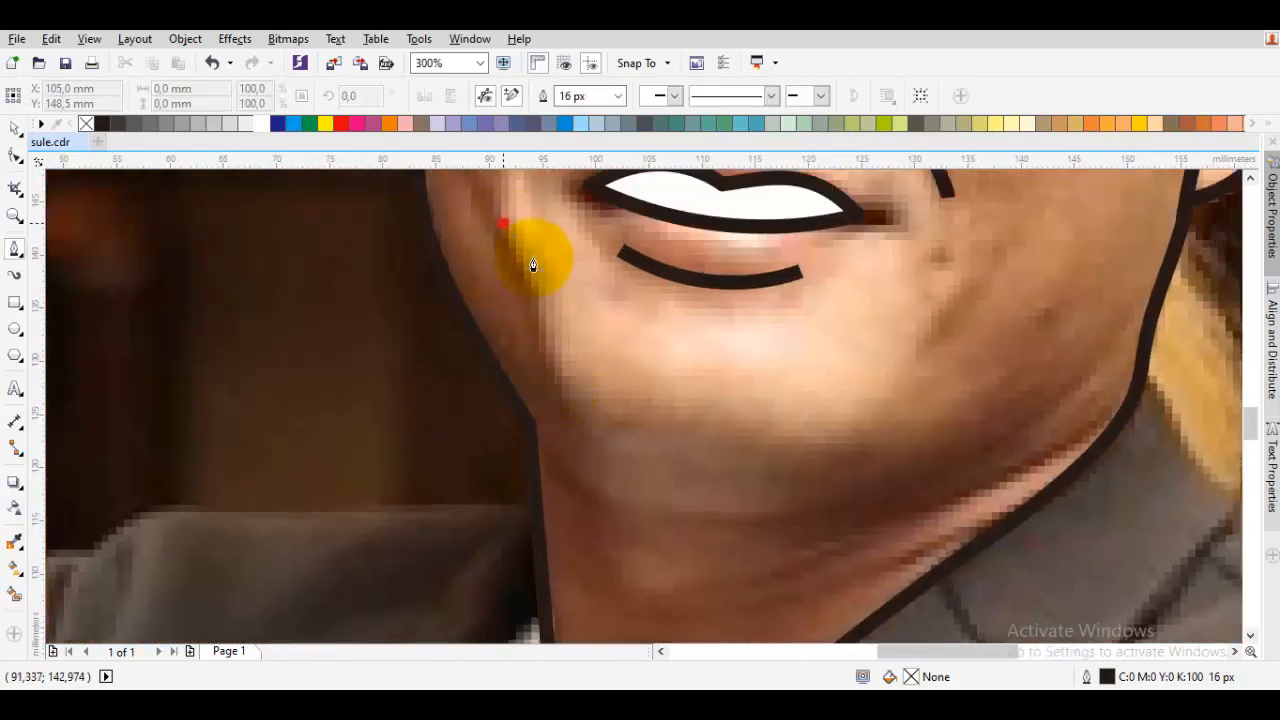
pyautogui.moveTo(533, 265); pyautogui.dragTo(540, 290)
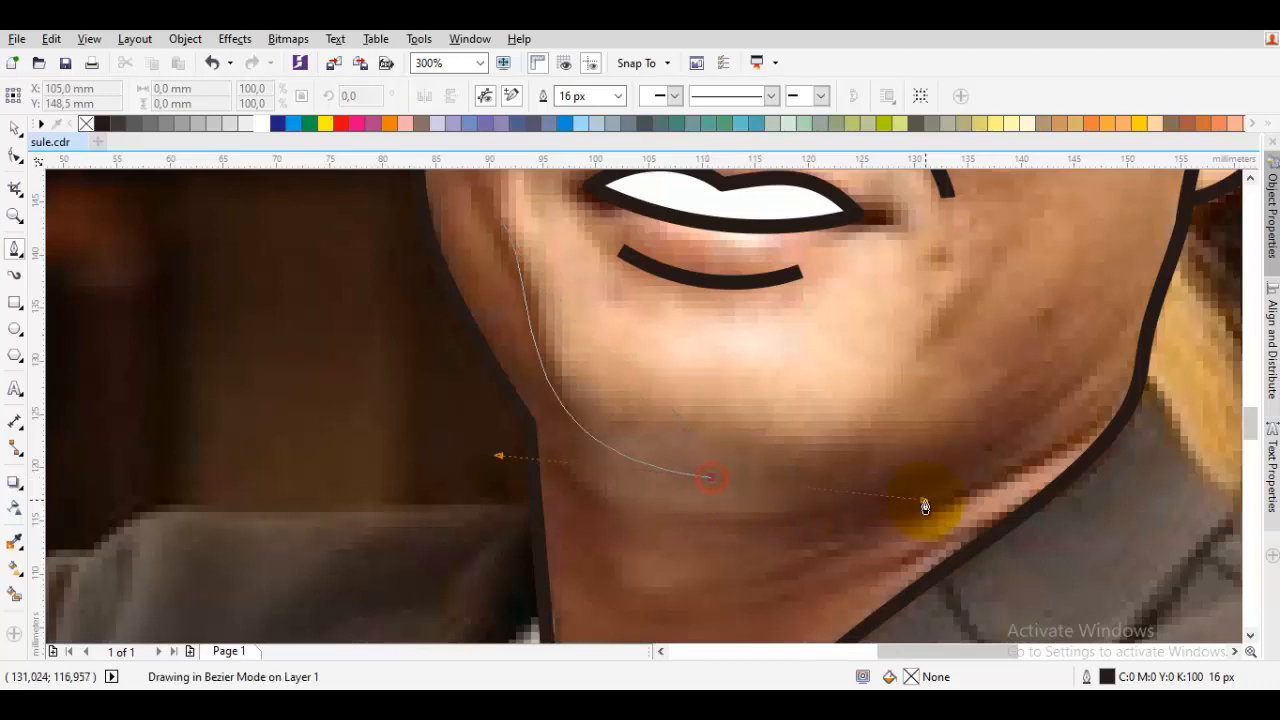
pyautogui.moveTo(930, 485); pyautogui.dragTo(935, 482)
pyautogui.click(1012, 408)
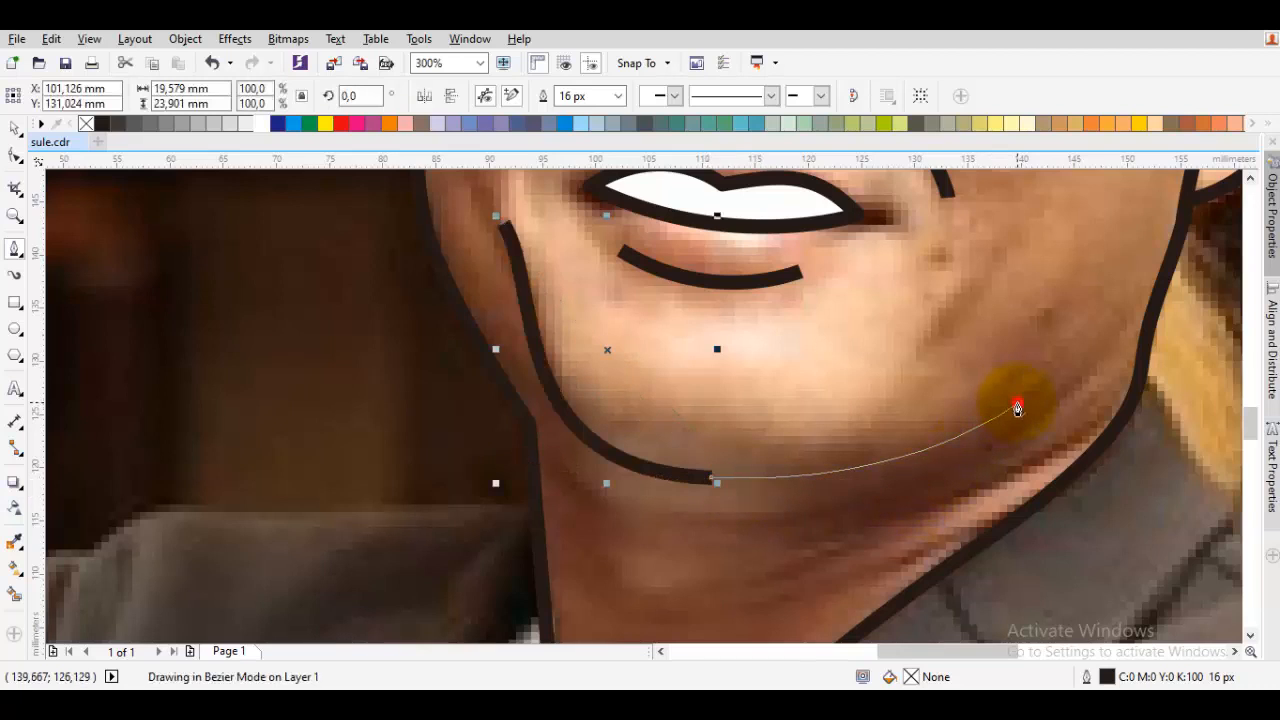
# Draw a short line continuing the left jaw outline past the neck corner into the neck
pyautogui.scroll(1, 486, 434)
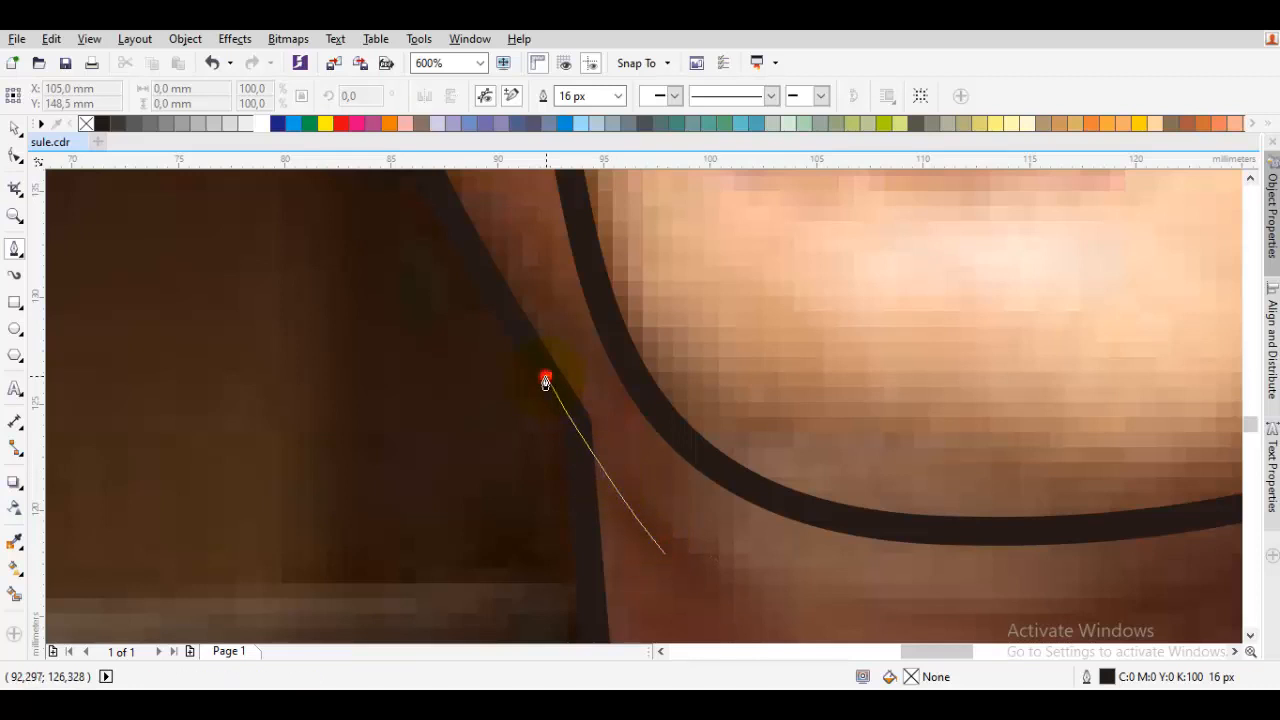
pyautogui.click(546, 376)
pyautogui.scroll(-1, 640, 447)
pyautogui.press('space')
pyautogui.press('Escape')
# Adjust the short left jaw line's curve so it follows the direction of the face outline
pyautogui.scroll(1, 640, 475)
pyautogui.press('space')
pyautogui.click(637, 474)
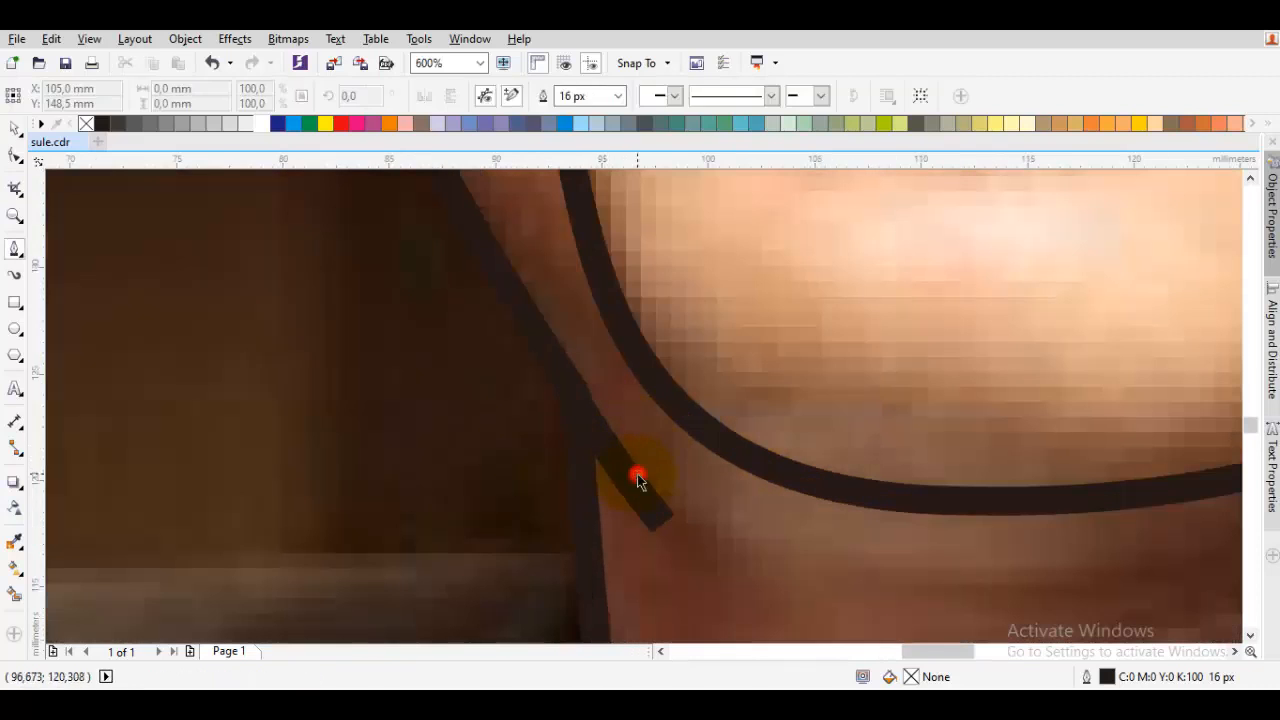
pyautogui.press('F10')
pyautogui.moveTo(638, 474); pyautogui.dragTo(668, 533)
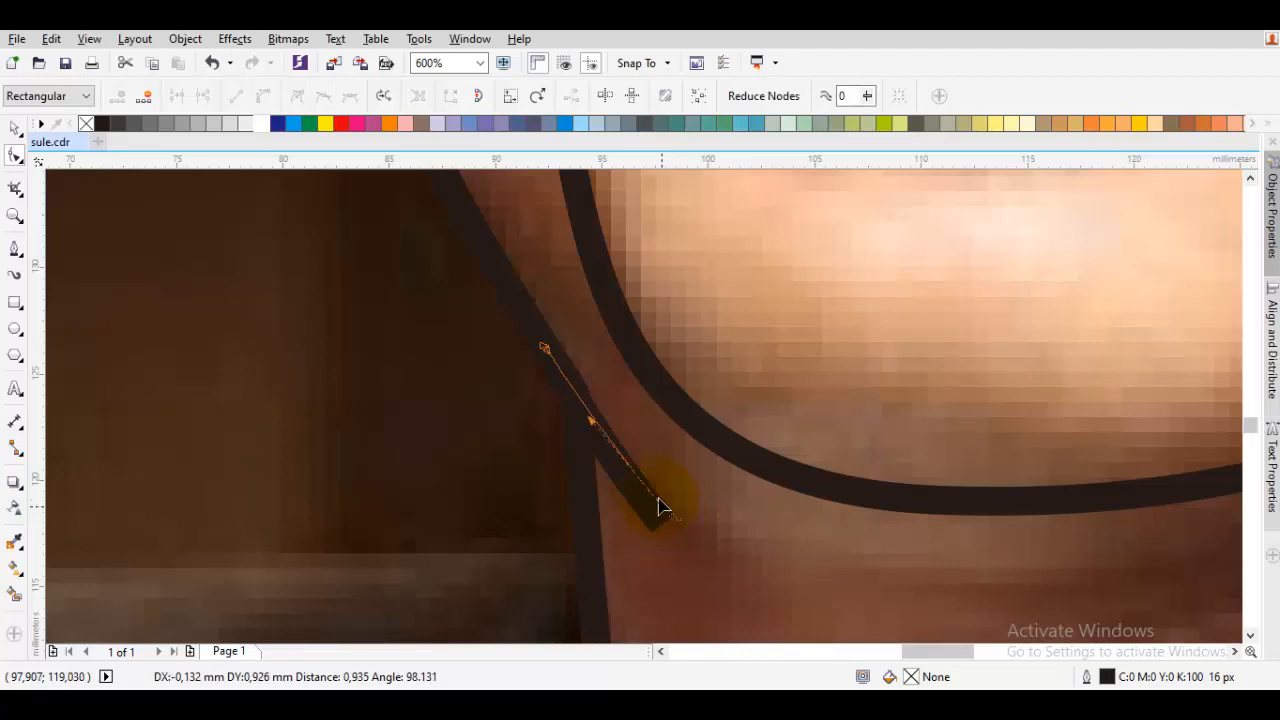
pyautogui.press('space')
pyautogui.scroll(-2, 594, 424)
pyautogui.press('Escape')
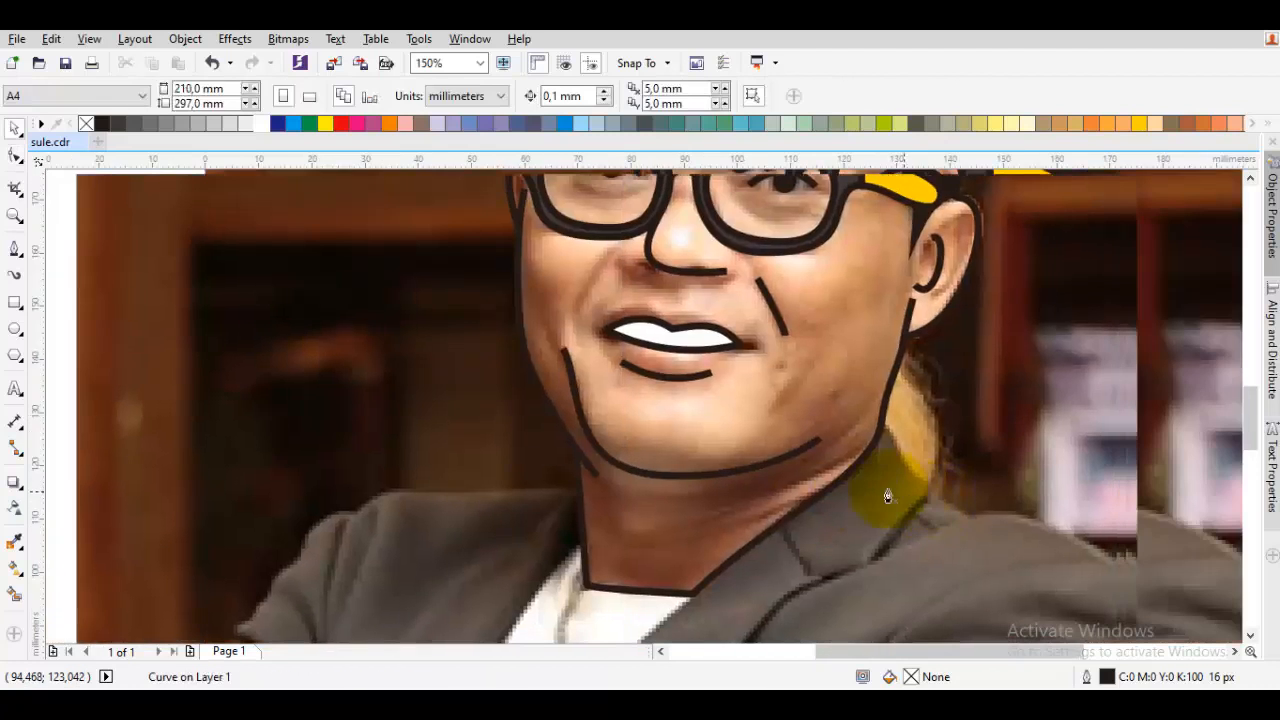
# Draw a second curve below the chin line up to the right face outline, and a short jaw crease just above its end
pyautogui.scroll(1, 832, 480)
pyautogui.press('space')
pyautogui.moveTo(800, 515); pyautogui.dragTo(835, 505)
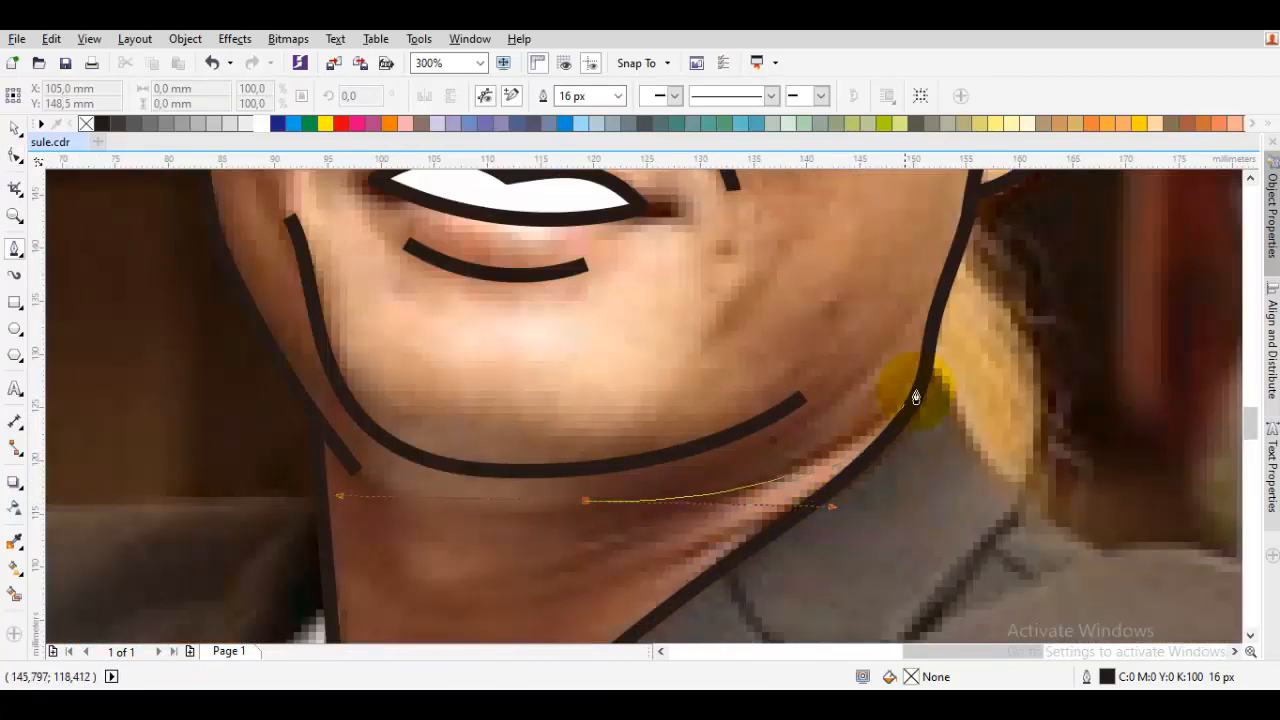
pyautogui.click(927, 355)
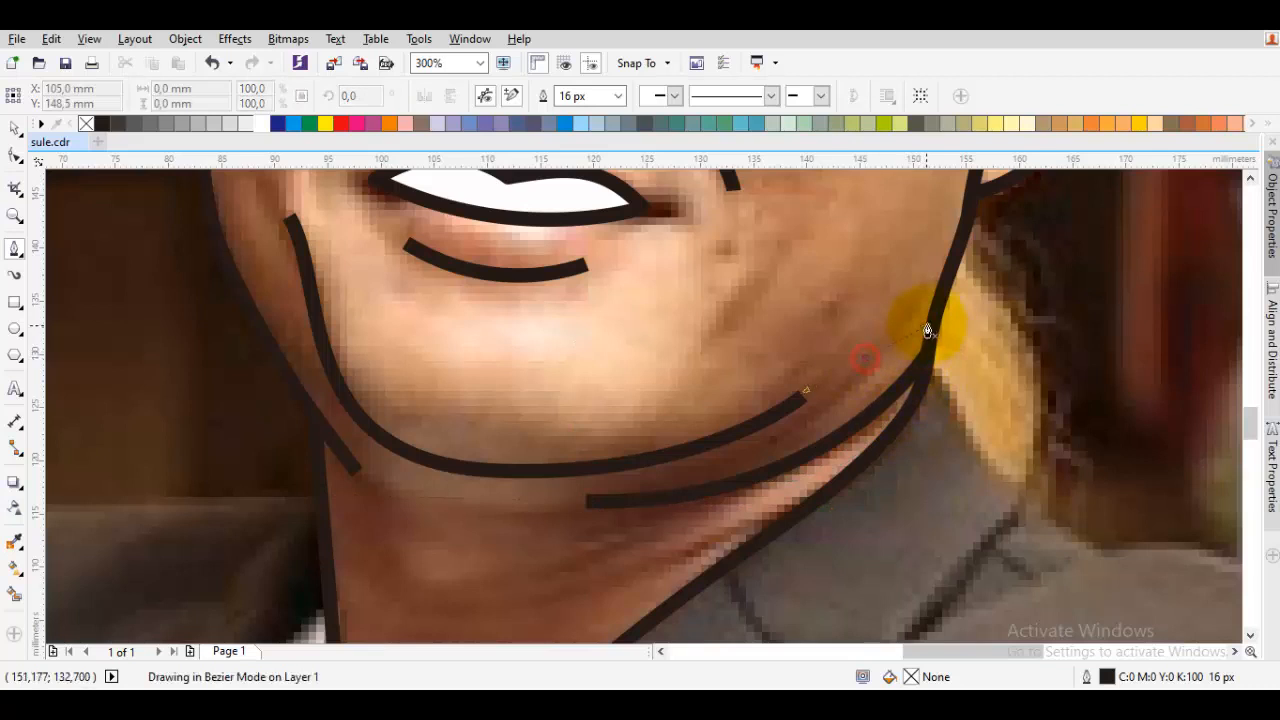
pyautogui.click(943, 287)
pyautogui.press('space')
pyautogui.press('Escape')
# Draw a neck crease running to the right neck outline and two short slanted lines at the base of the neck
pyautogui.moveTo(978, 326); pyautogui.dragTo(1183, 135)
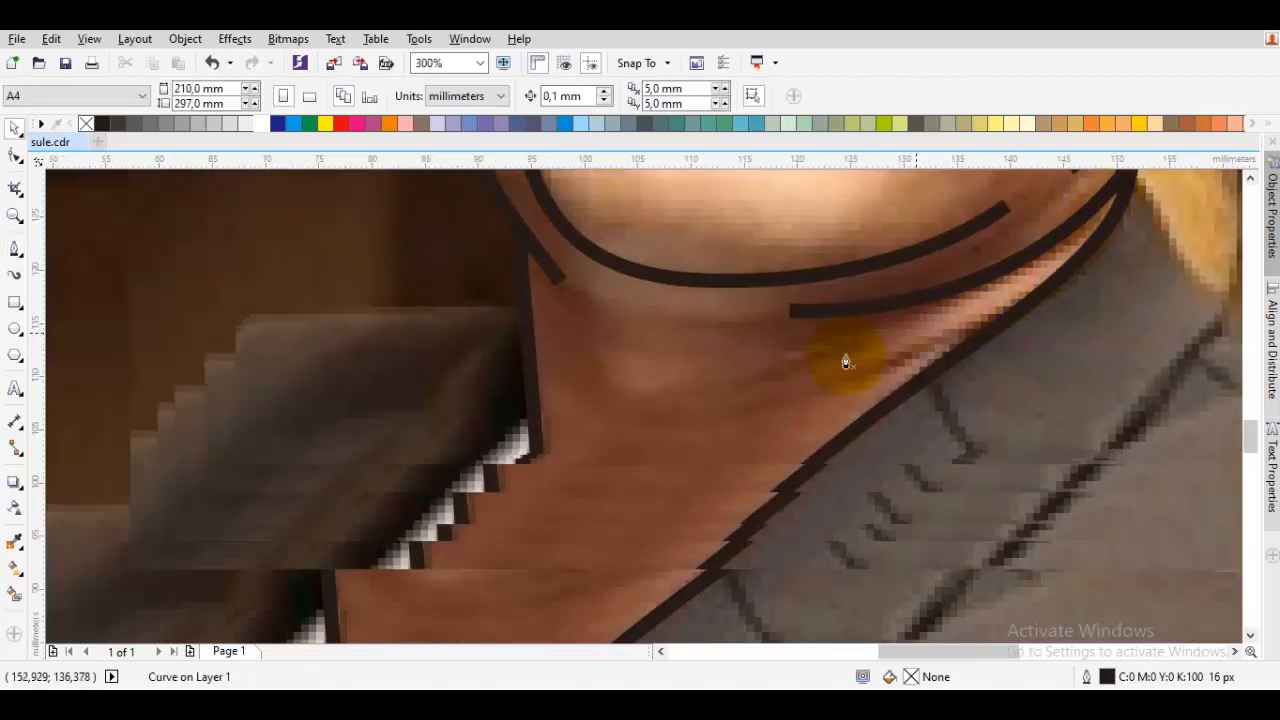
pyautogui.press('space')
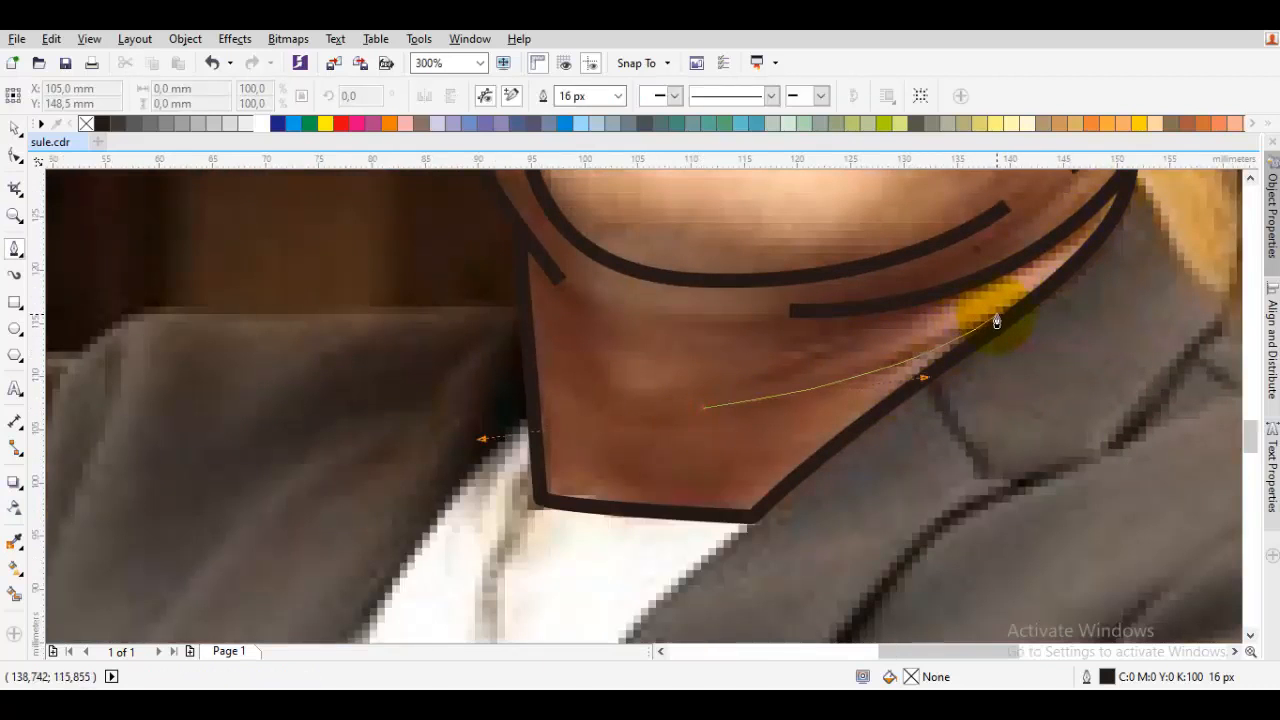
pyautogui.click(997, 320)
pyautogui.press('space')
pyautogui.press('Escape')
pyautogui.moveTo(598, 412); pyautogui.dragTo(817, 492)
pyautogui.press('space')
pyautogui.click(757, 517)
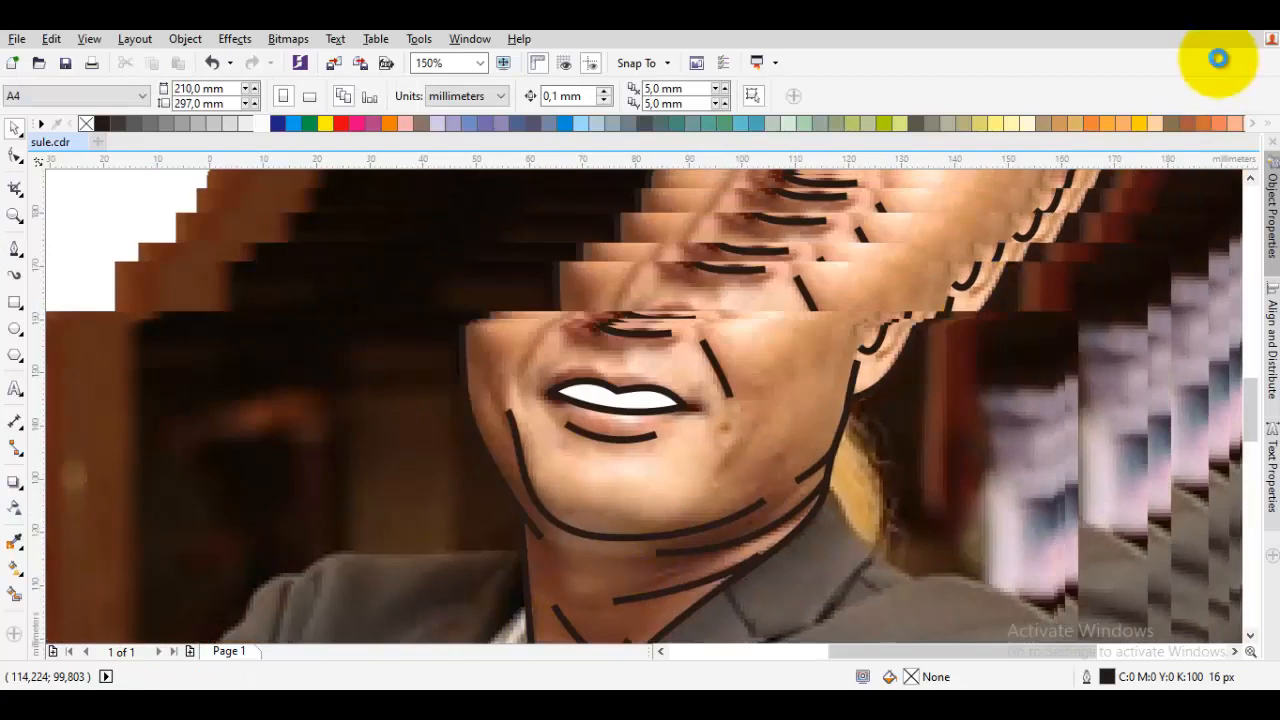
# Undo the accidental shift of the photo and fill the face shape with a pinkish skin tone
pyautogui.click(1157, 123)
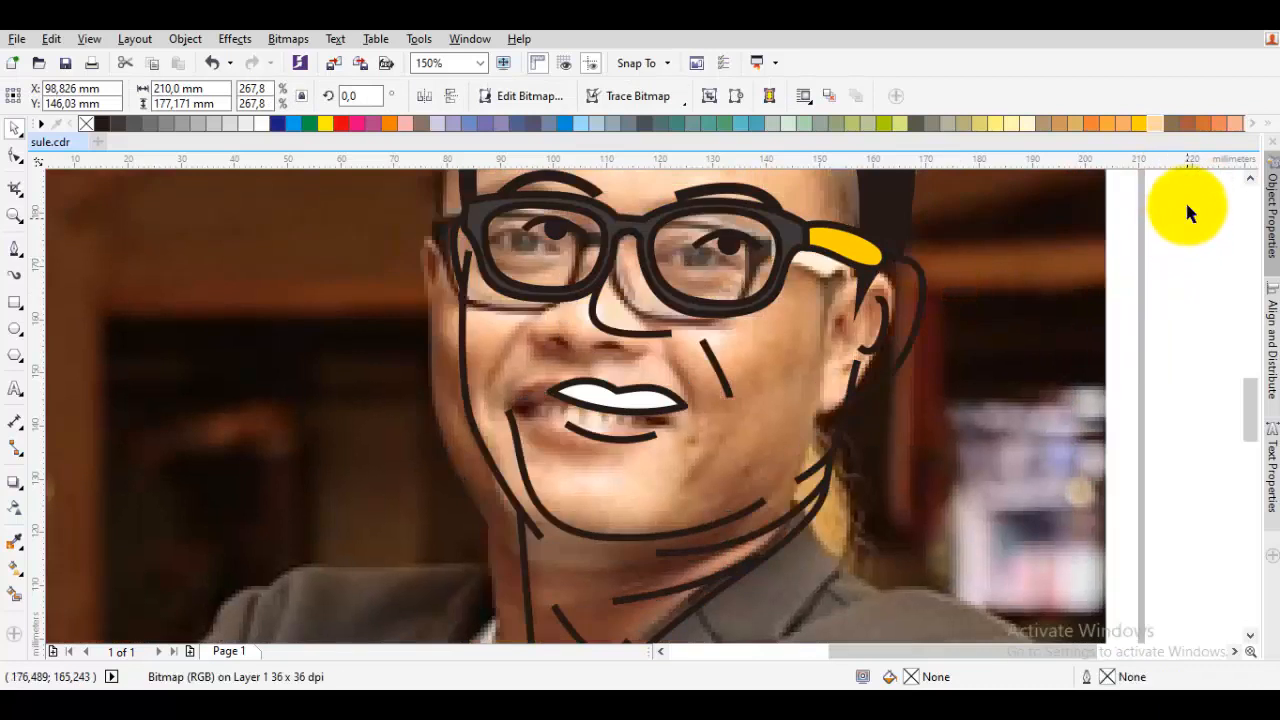
pyautogui.hotkey('ctrl', 'z')
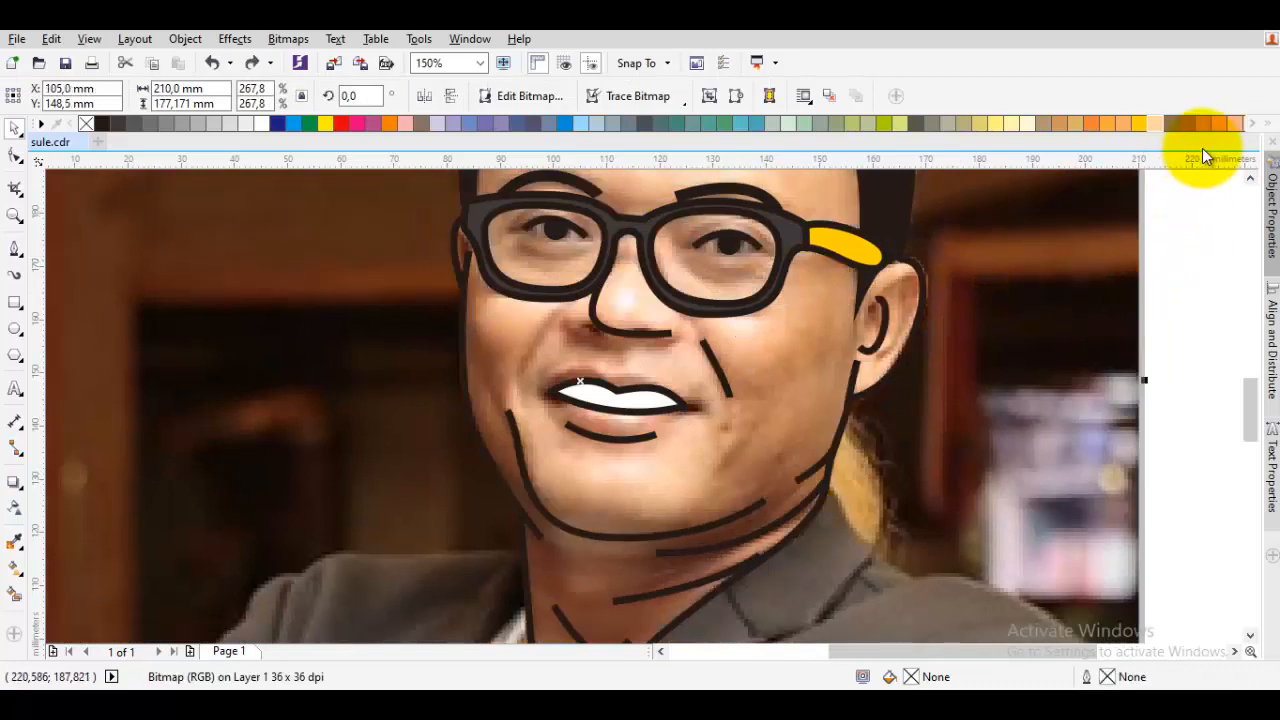
pyautogui.click(1157, 124)
pyautogui.moveTo(1207, 186); pyautogui.dragTo(810, 382)
pyautogui.click(1165, 403)
pyautogui.scroll(-2, 1074, 363)
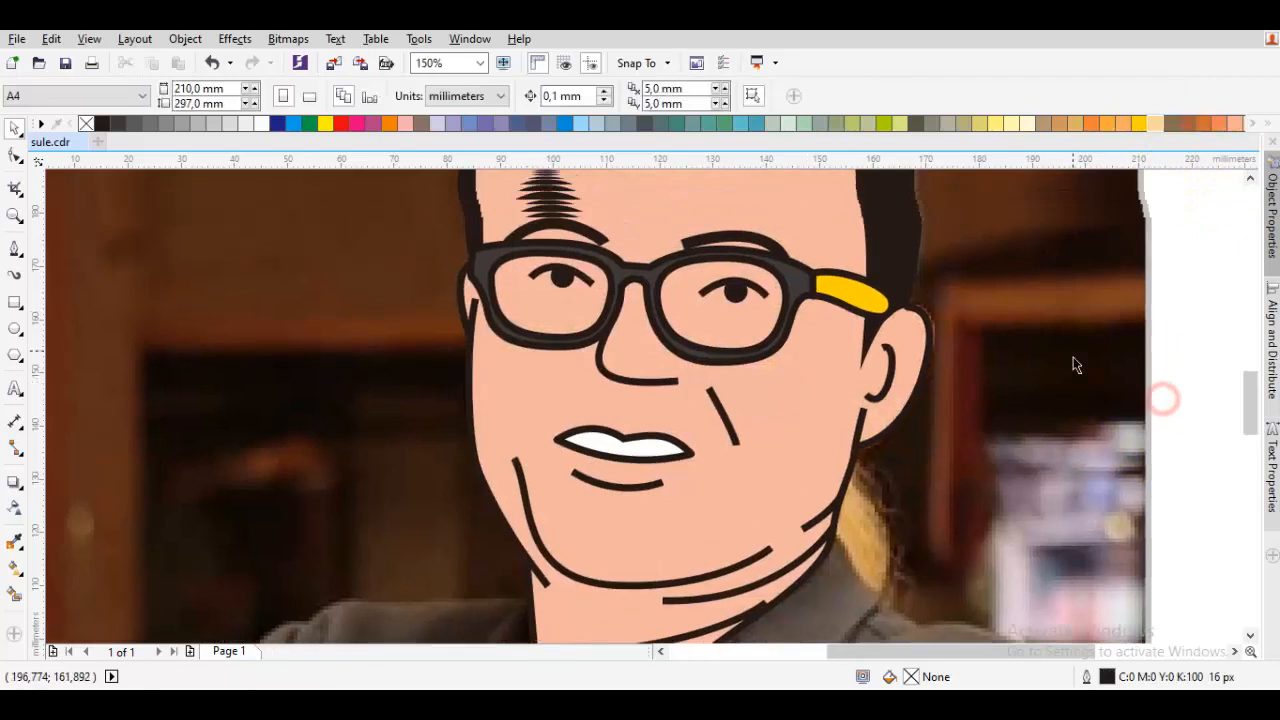
# Fill the face shape with the light skin tone C:0 M:20 Y:40 K:0
pyautogui.click(873, 372)
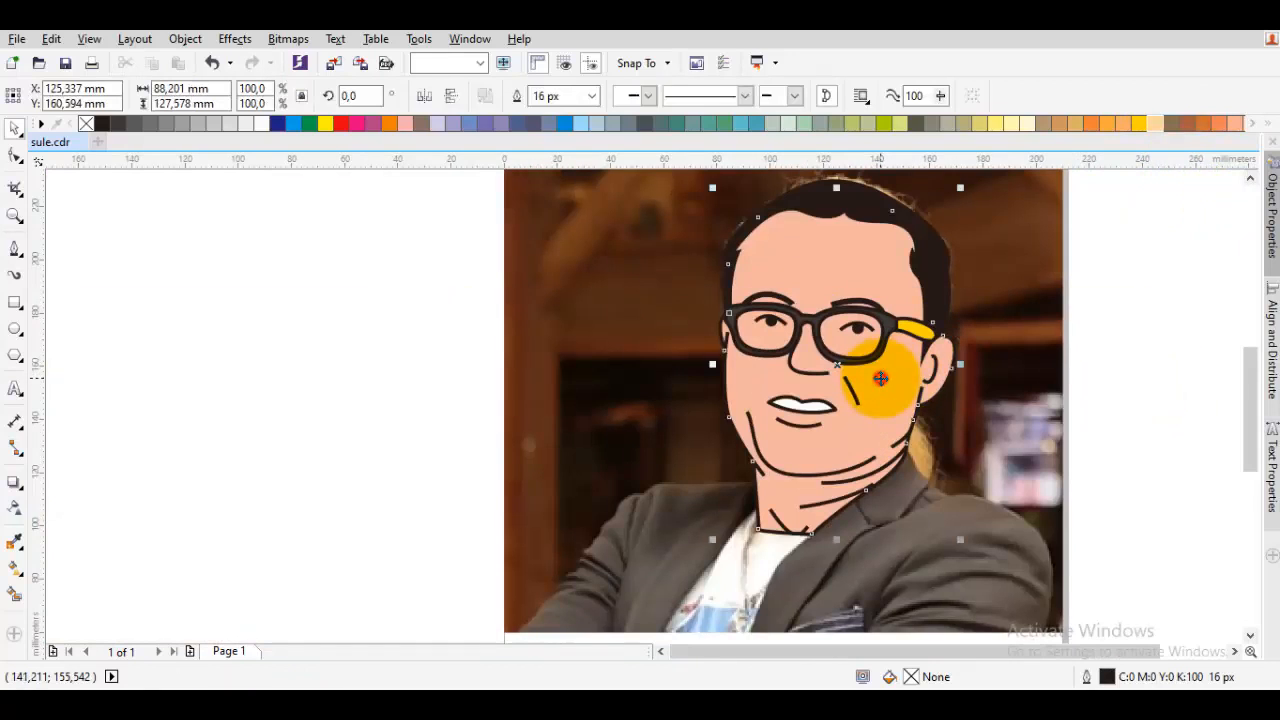
pyautogui.click(1155, 124)
pyautogui.click(1166, 246)
pyautogui.scroll(2, 846, 391)
# Delete the straight smile line on the cheek to the right of the mouth
pyautogui.click(849, 393)
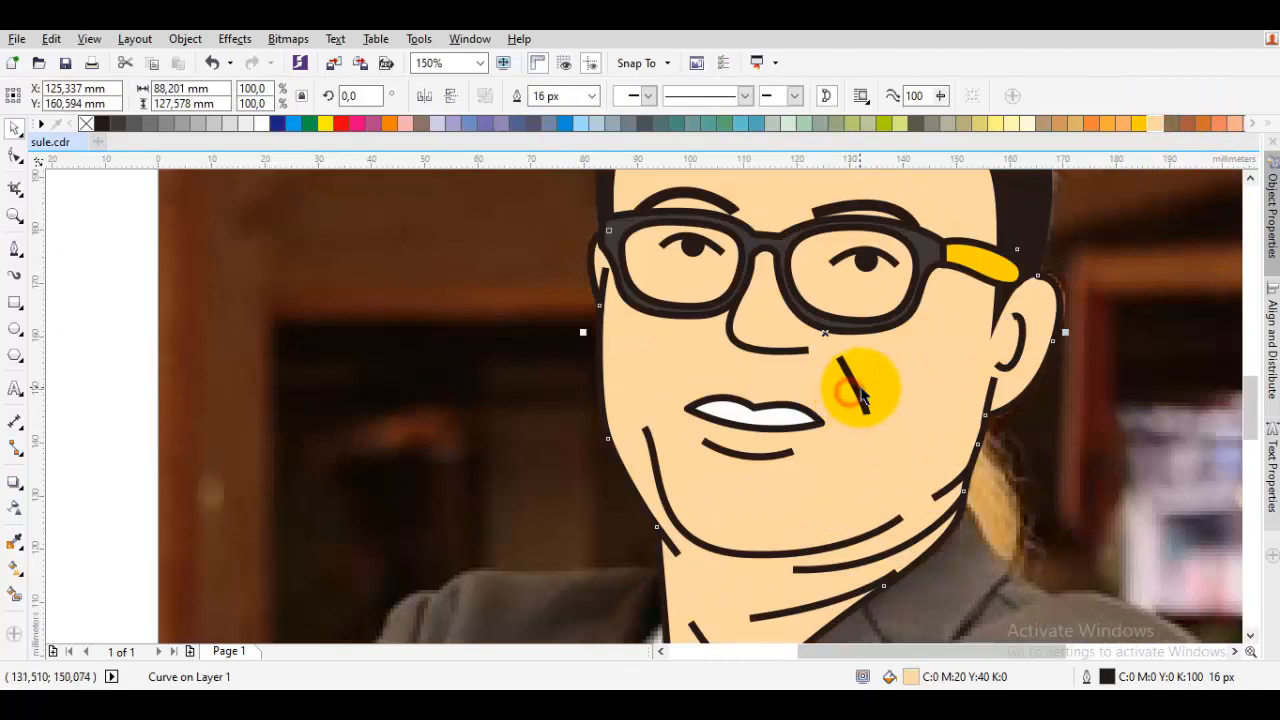
pyautogui.click(860, 395)
pyautogui.rightClick(857, 385)
pyautogui.click(918, 420)
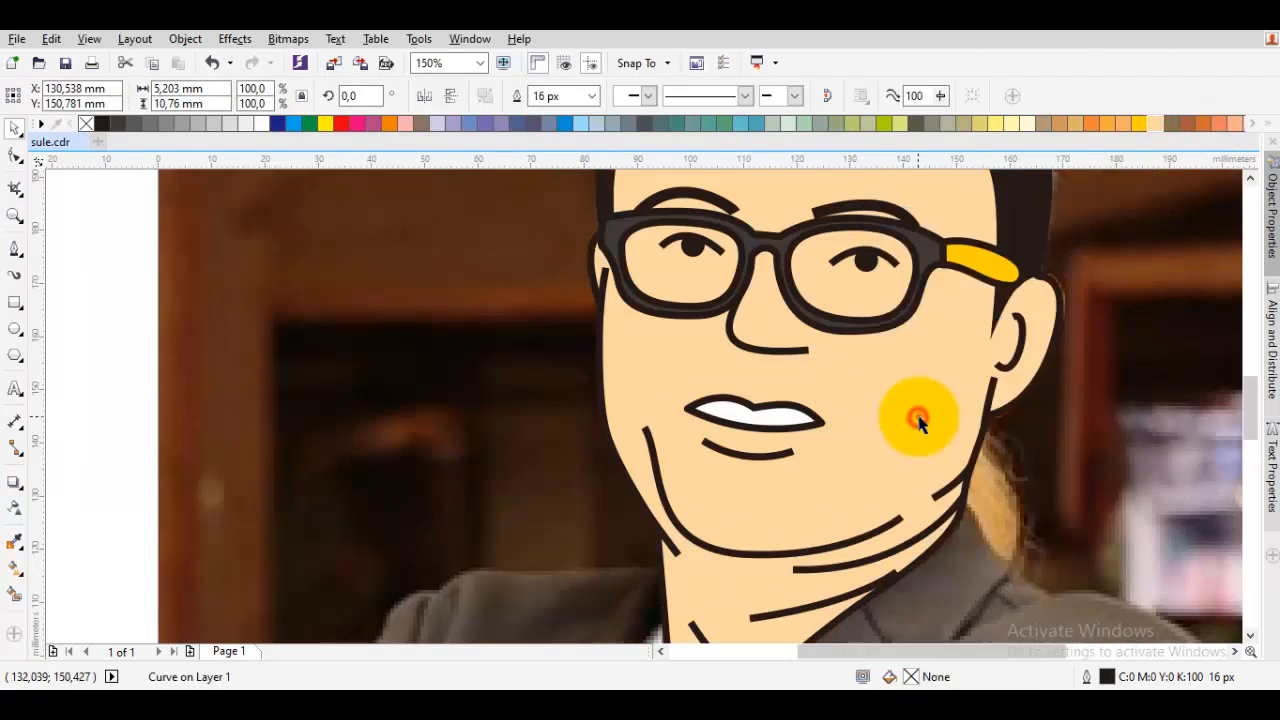
# Remove the face shape's fill to expose the photo for further tracing
pyautogui.click(918, 420)
pyautogui.click(86, 127)
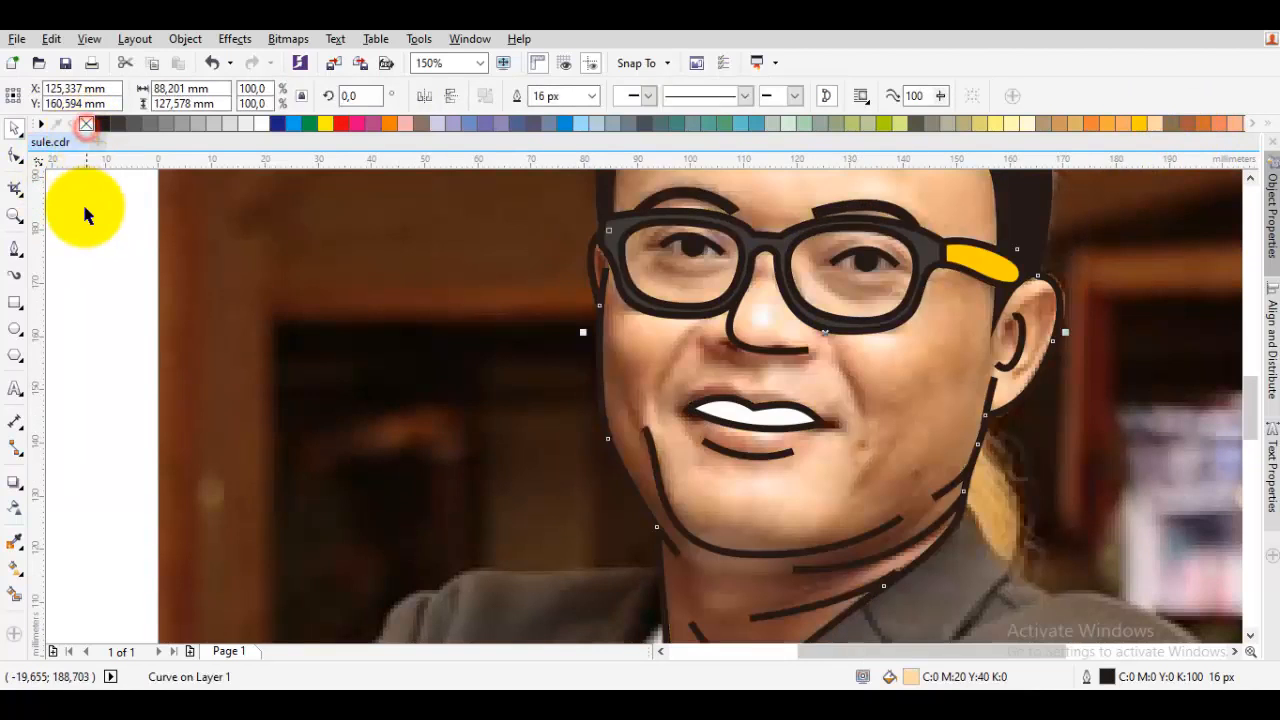
pyautogui.click(86, 206)
# Draw a curved cheek crease to the right of the mouth, about 4 mm wide and 13 mm high
pyautogui.scroll(2, 690, 330)
pyautogui.scroll(-4, 947, 364)
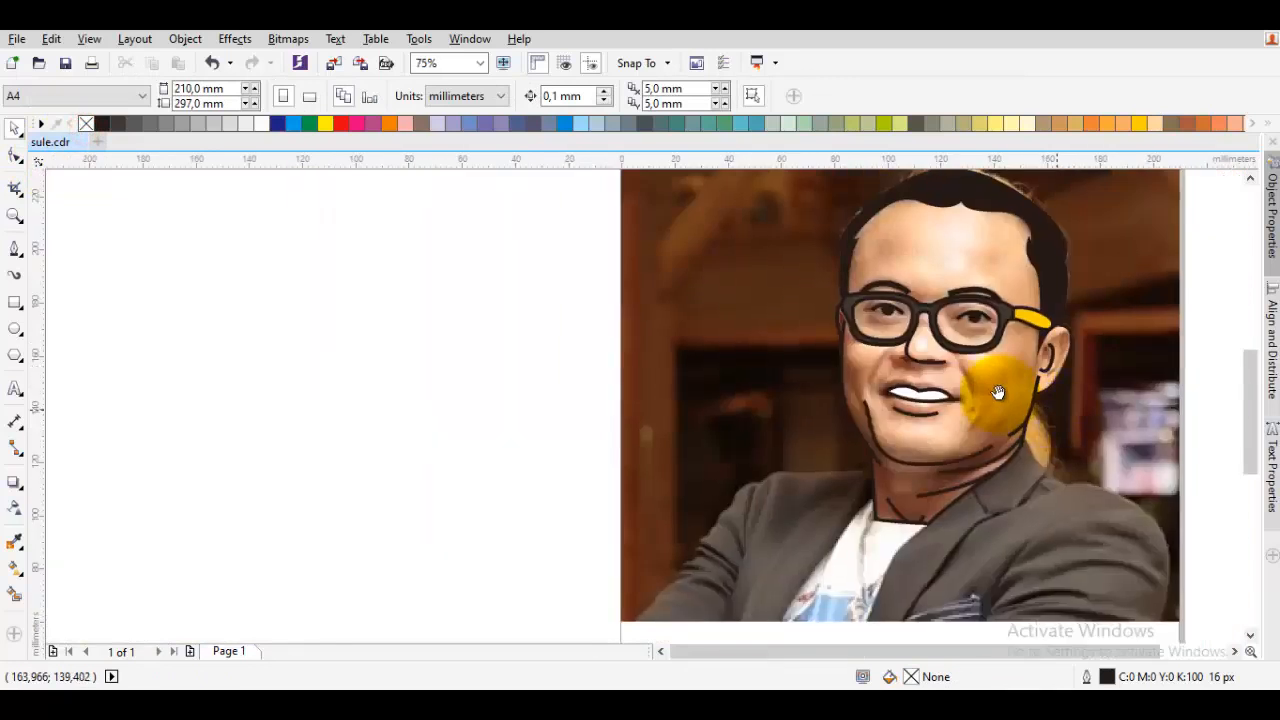
pyautogui.scroll(4, 905, 400)
pyautogui.press('F5')
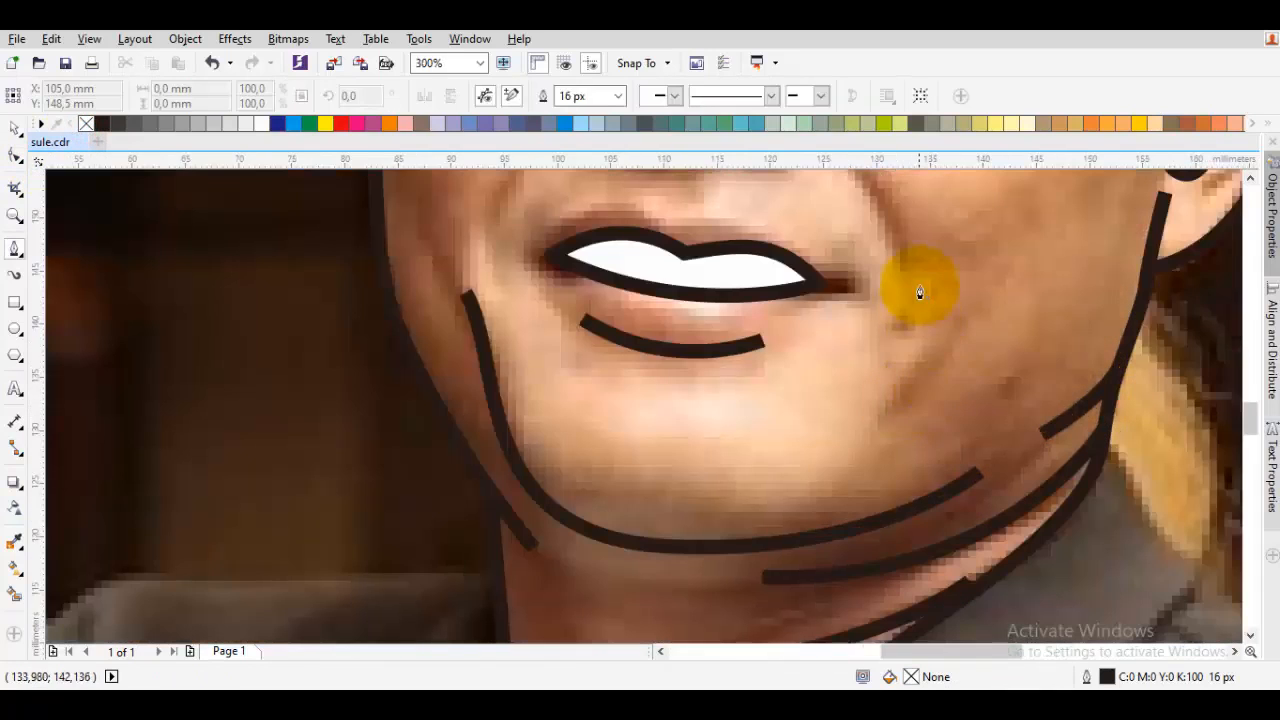
pyautogui.click(928, 270)
pyautogui.click(910, 347)
pyautogui.click(890, 420)
# Draw a curved smile fold on the left cheek, rising beside the nose to the lower edge of the glasses
pyautogui.scroll(3, 890, 393)
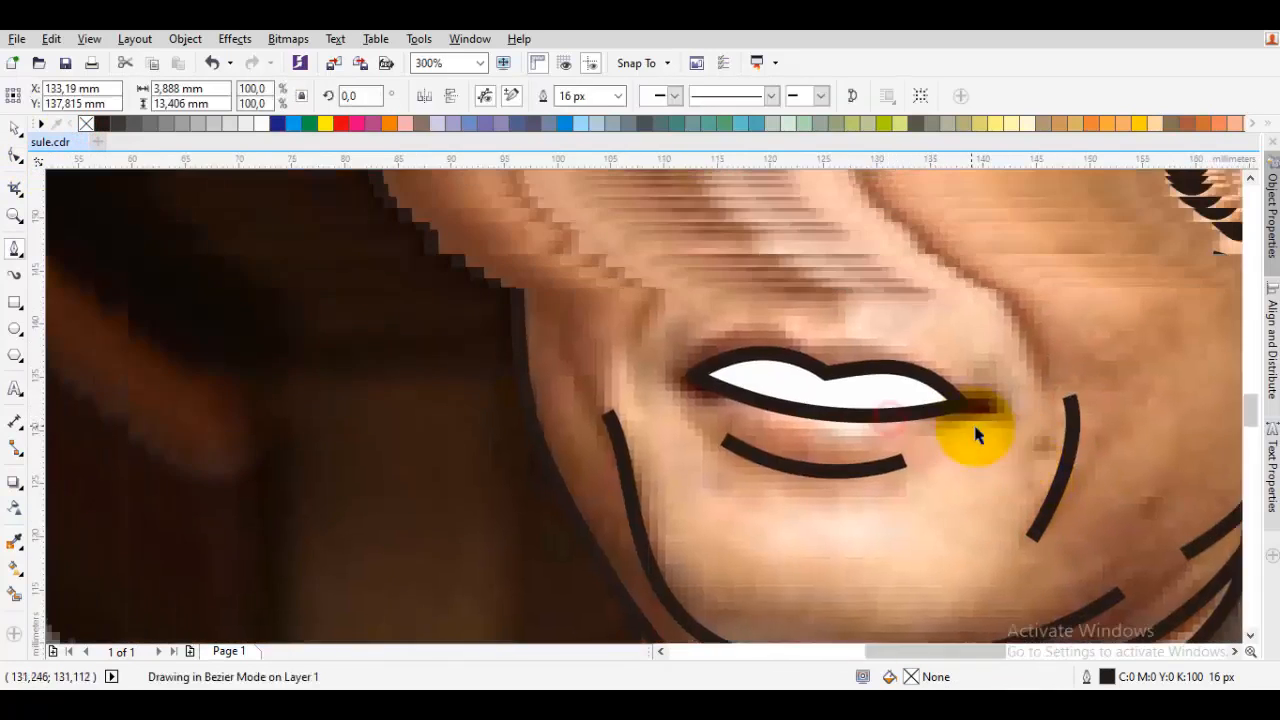
pyautogui.moveTo(700, 367); pyautogui.dragTo(721, 298)
pyautogui.click(772, 278)
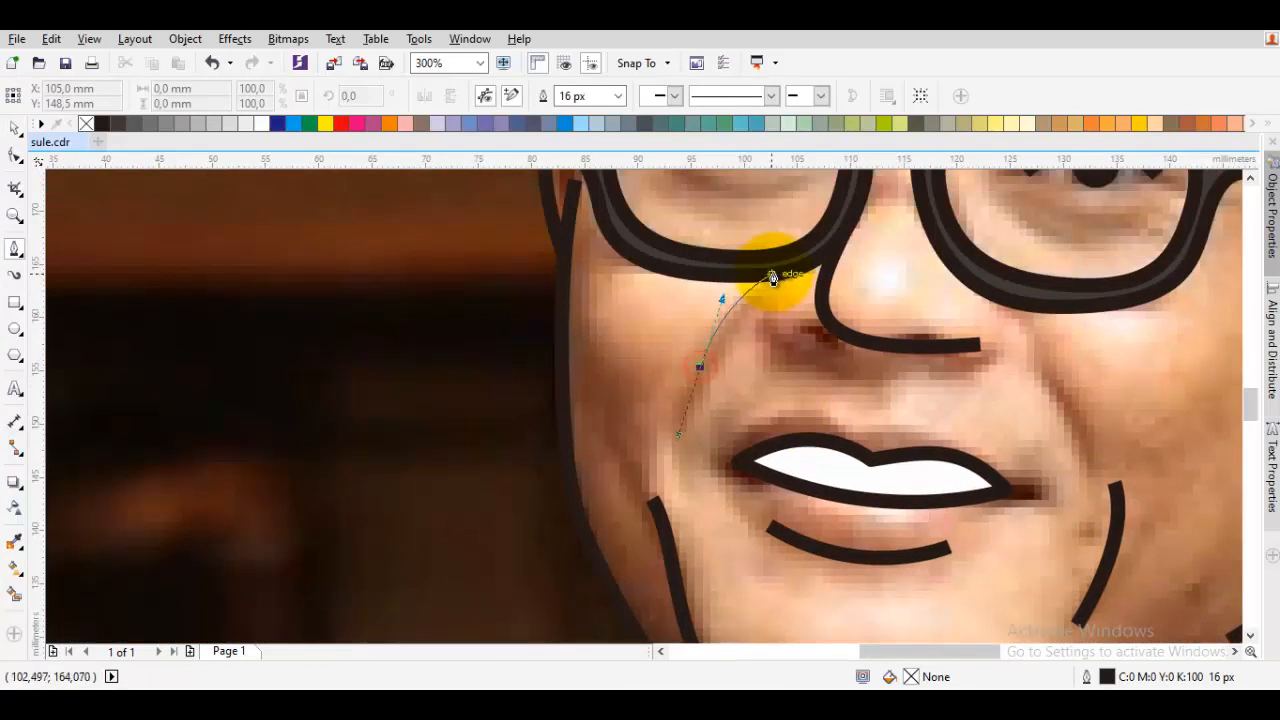
pyautogui.click(795, 271)
pyautogui.press('Escape')
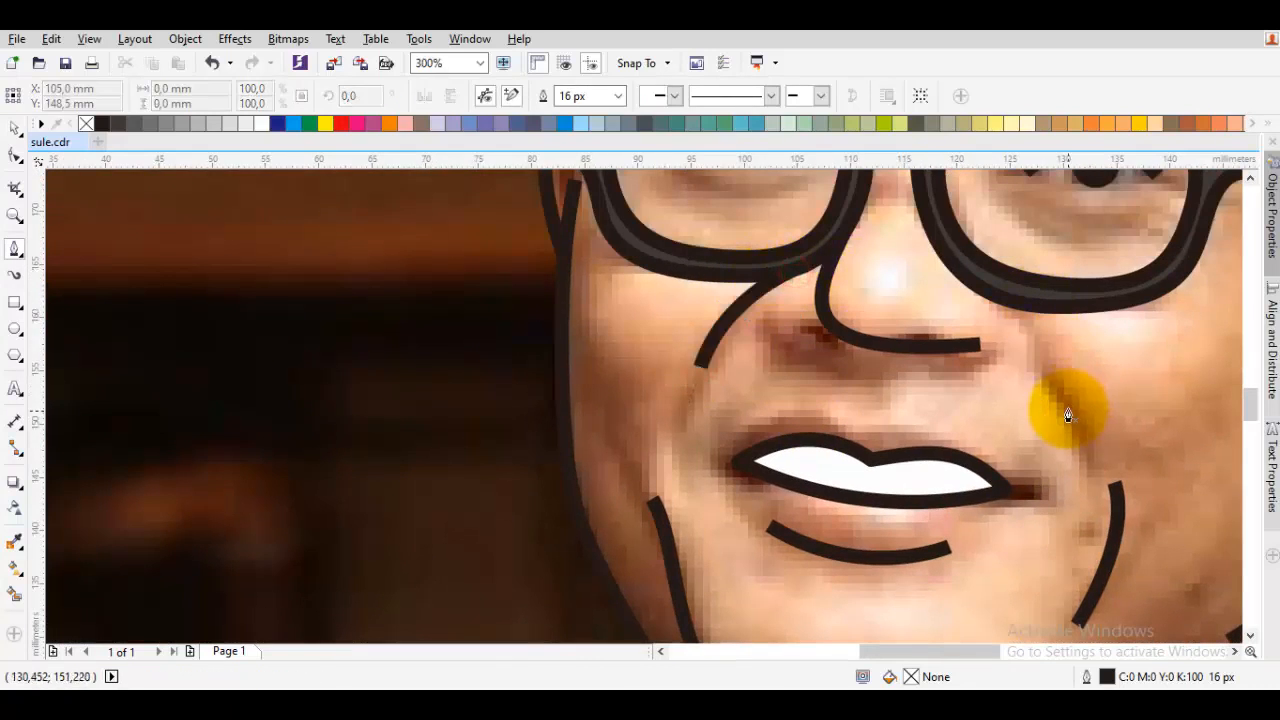
# Draw a curved smile fold on the right cheek up to the glasses' lower edge, about 4.5 mm wide and 10 mm high
pyautogui.moveTo(1068, 415); pyautogui.dragTo(1060, 345)
pyautogui.click(1016, 307)
pyautogui.moveTo(1045, 243); pyautogui.dragTo(1005, 375)
pyautogui.press('space')
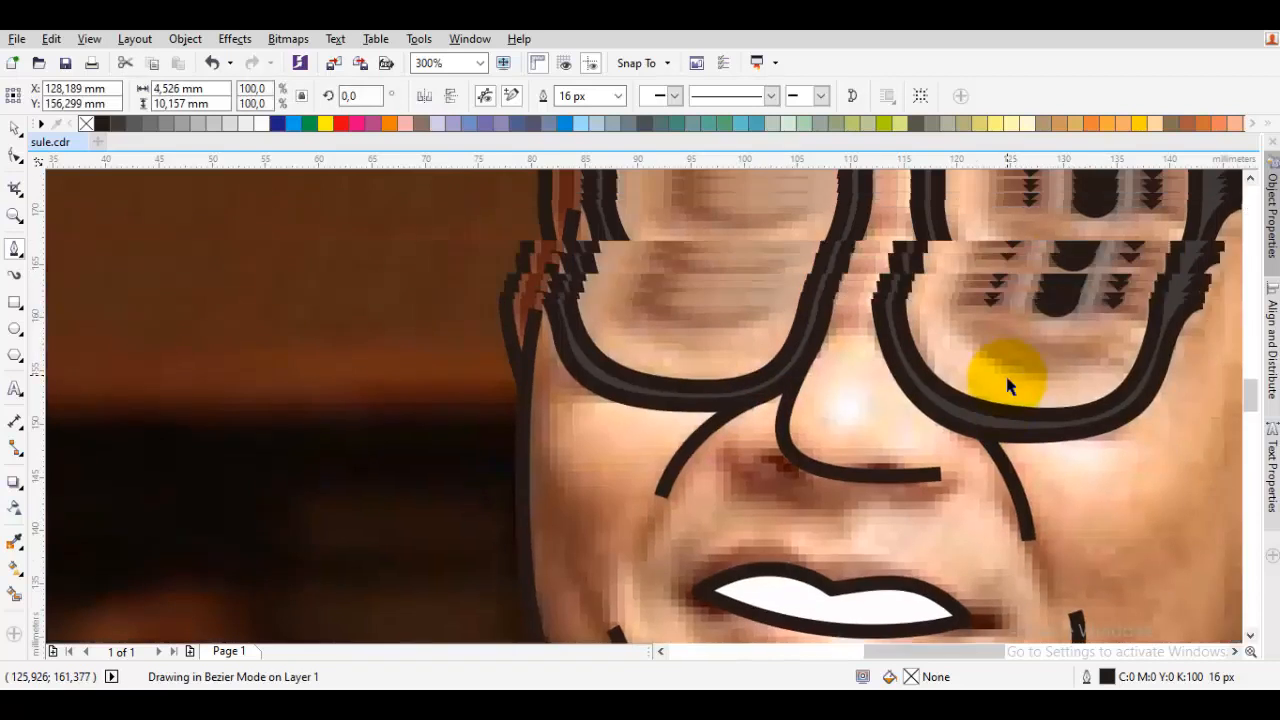
pyautogui.press('Escape')
# Fill the face and neck shape with the light skin tone C:0 M:20 Y:40 K:0
pyautogui.click(1167, 447)
pyautogui.click(1154, 128)
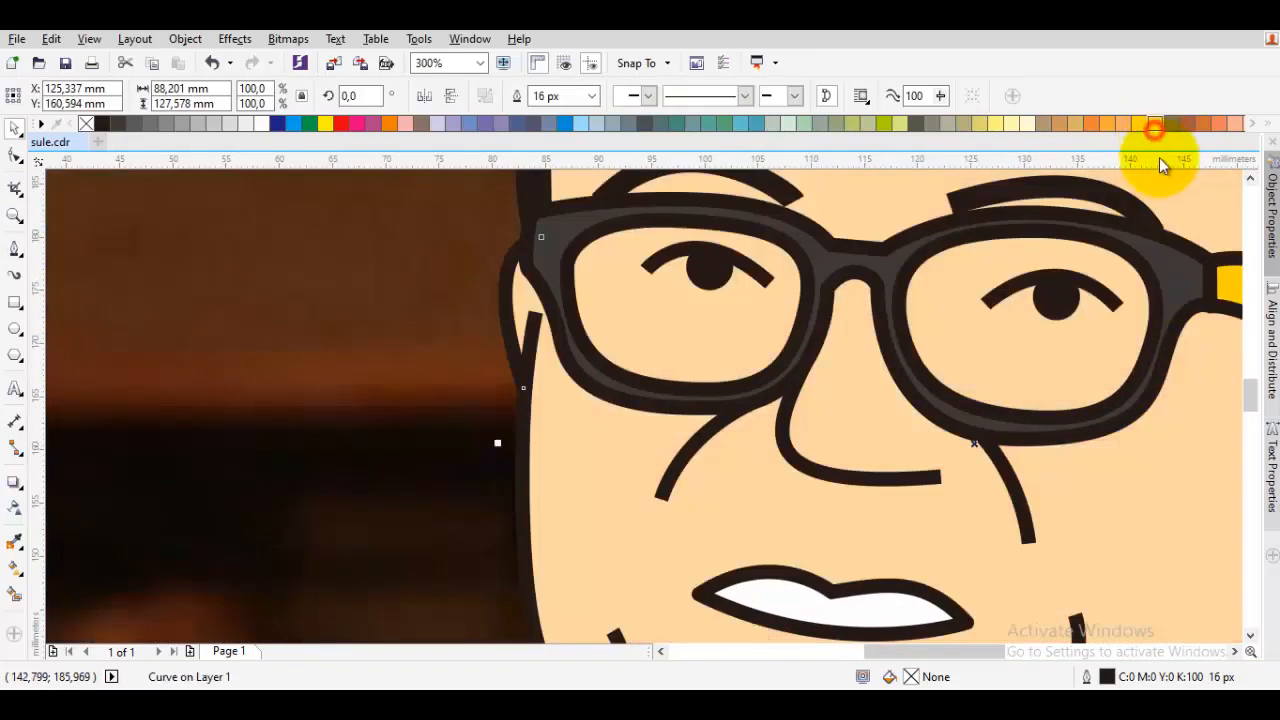
pyautogui.press('Escape')
# Move the photo aside to check the vector head on the blank page, and undo the move
pyautogui.scroll(-5, 1128, 300)
pyautogui.moveTo(813, 427); pyautogui.dragTo(484, 427)
pyautogui.click(1014, 421)
pyautogui.scroll(1, 730, 416)
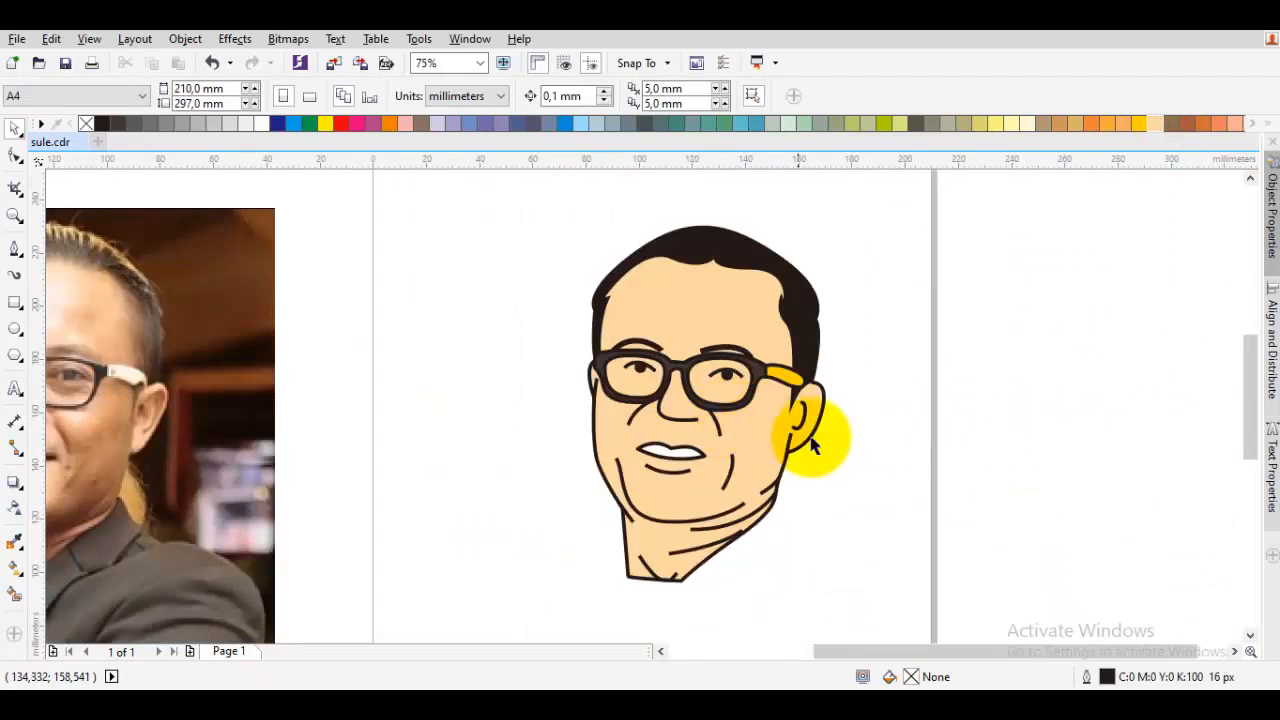
pyautogui.hotkey('ctrl', 'z')
pyautogui.scroll(2, 735, 475)
pyautogui.press('Escape')
pyautogui.moveTo(798, 433); pyautogui.dragTo(877, 307)
pyautogui.press('p')
pyautogui.scroll(1, 645, 403)
pyautogui.moveTo(645, 403); pyautogui.dragTo(696, 328)
pyautogui.moveTo(760, 262); pyautogui.dragTo(709, 246)
pyautogui.doubleClick(676, 297)
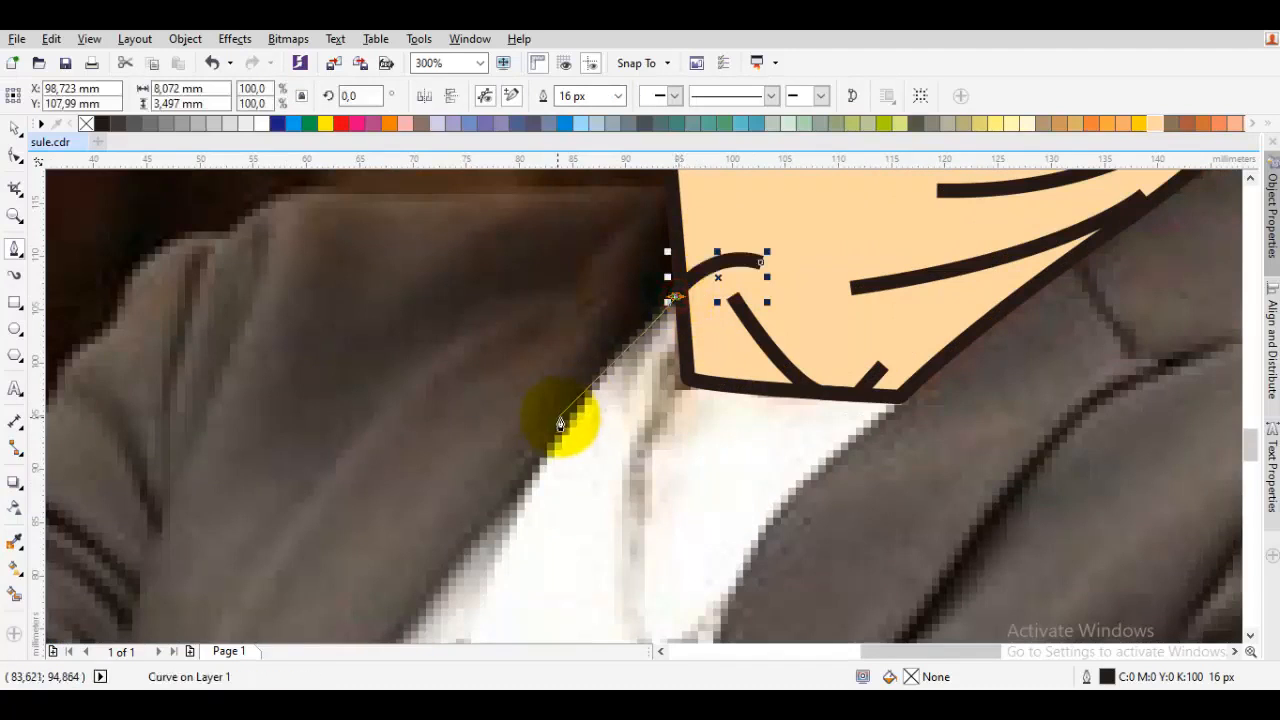
pyautogui.hotkey('ctrl', 'z')
# Draw a closed shirt shape about 55 by 53 mm from the neck along both jacket edges to the photo's lower edge
pyautogui.moveTo(794, 241); pyautogui.dragTo(708, 226)
pyautogui.moveTo(680, 288); pyautogui.dragTo(449, 517)
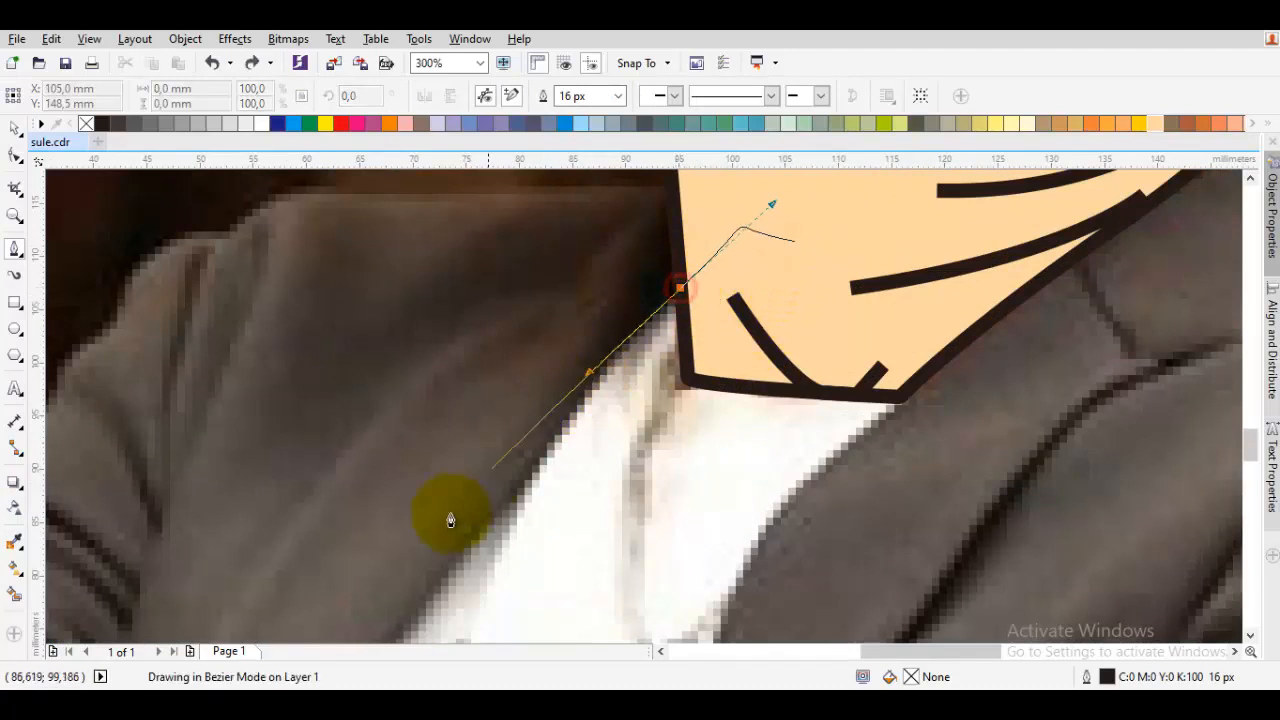
pyautogui.scroll(-1, 566, 283)
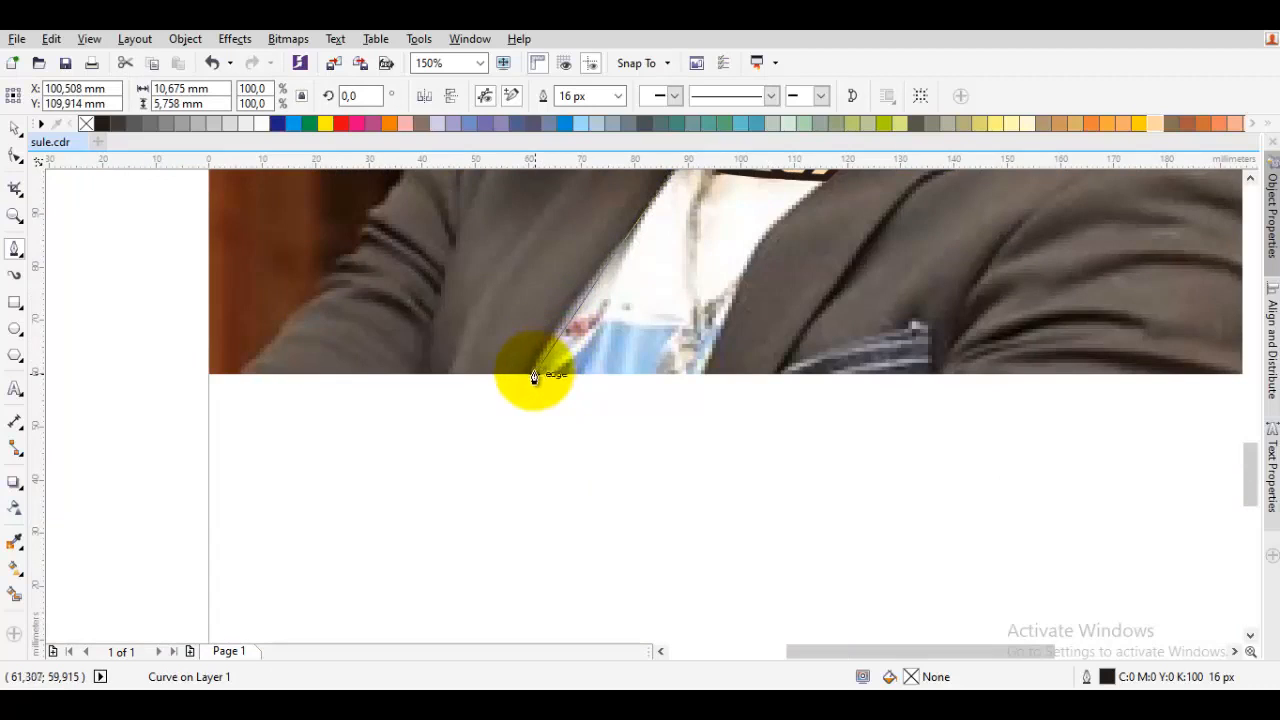
pyautogui.click(531, 375)
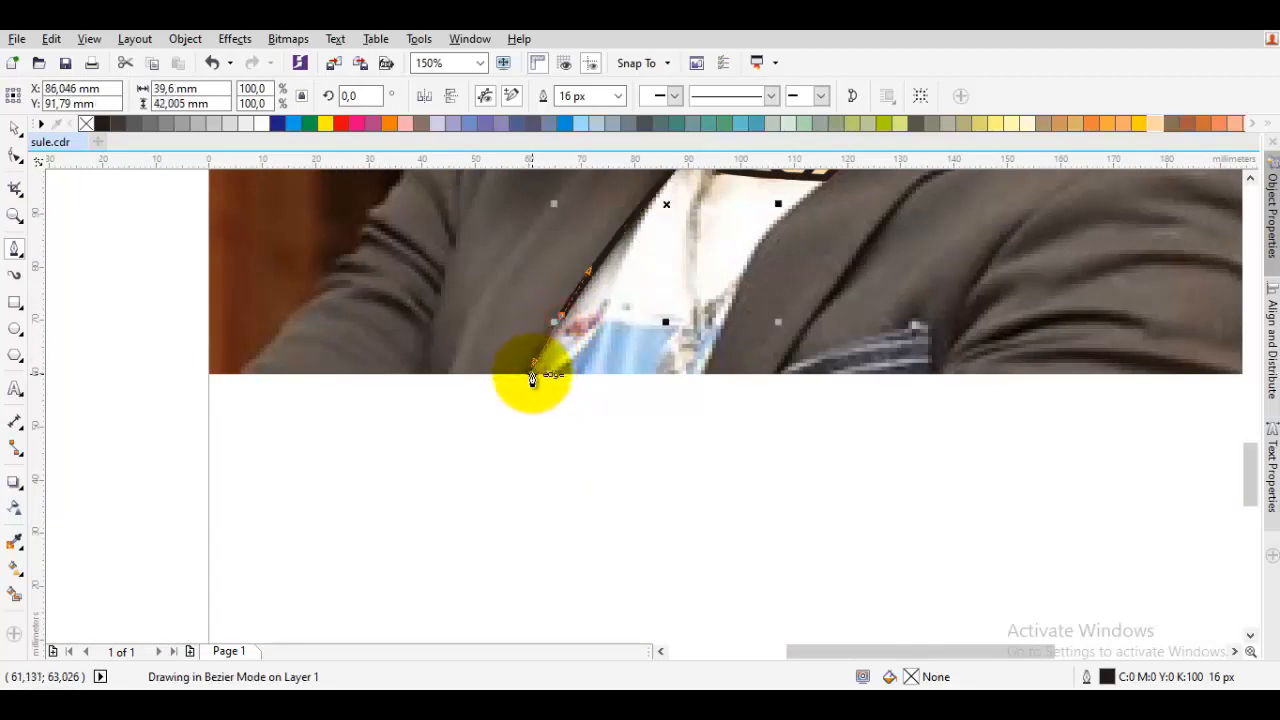
pyautogui.moveTo(651, 380); pyautogui.dragTo(692, 390)
pyautogui.click(707, 378)
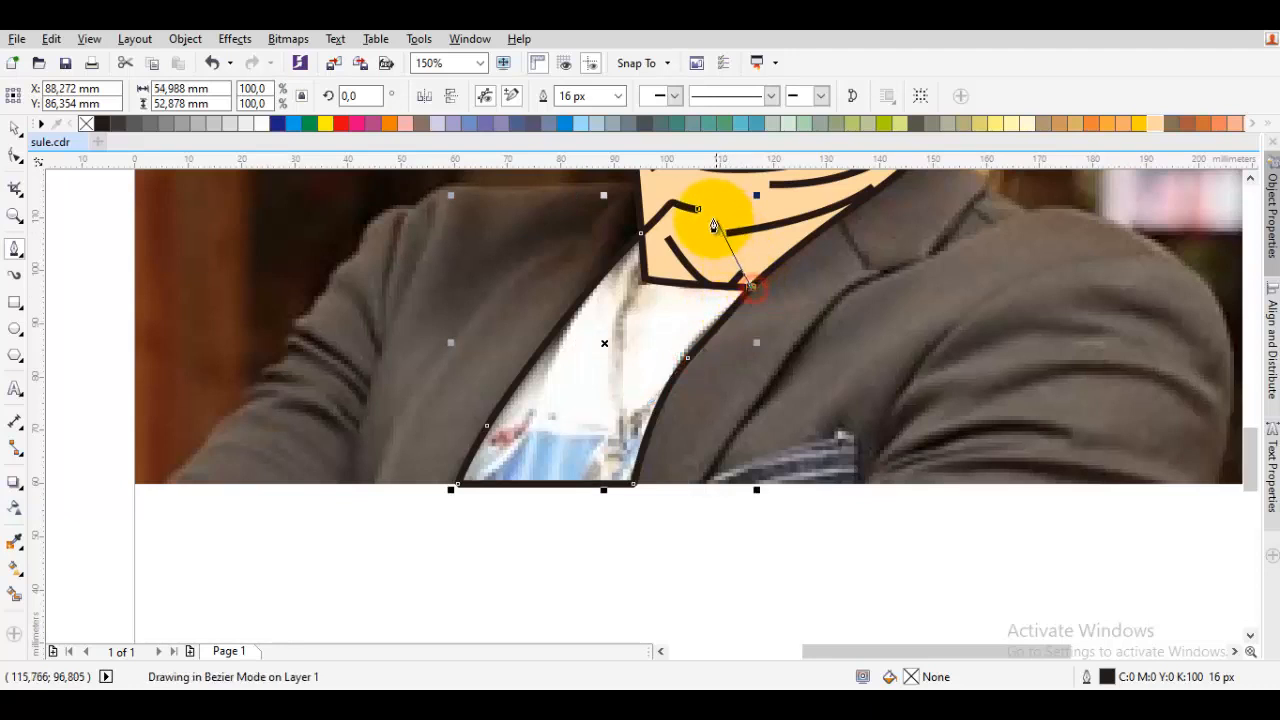
pyautogui.click(697, 209)
# Reorder the shirt shape to sit directly in front of the photo, behind the face and neck
pyautogui.rightClick(692, 243)
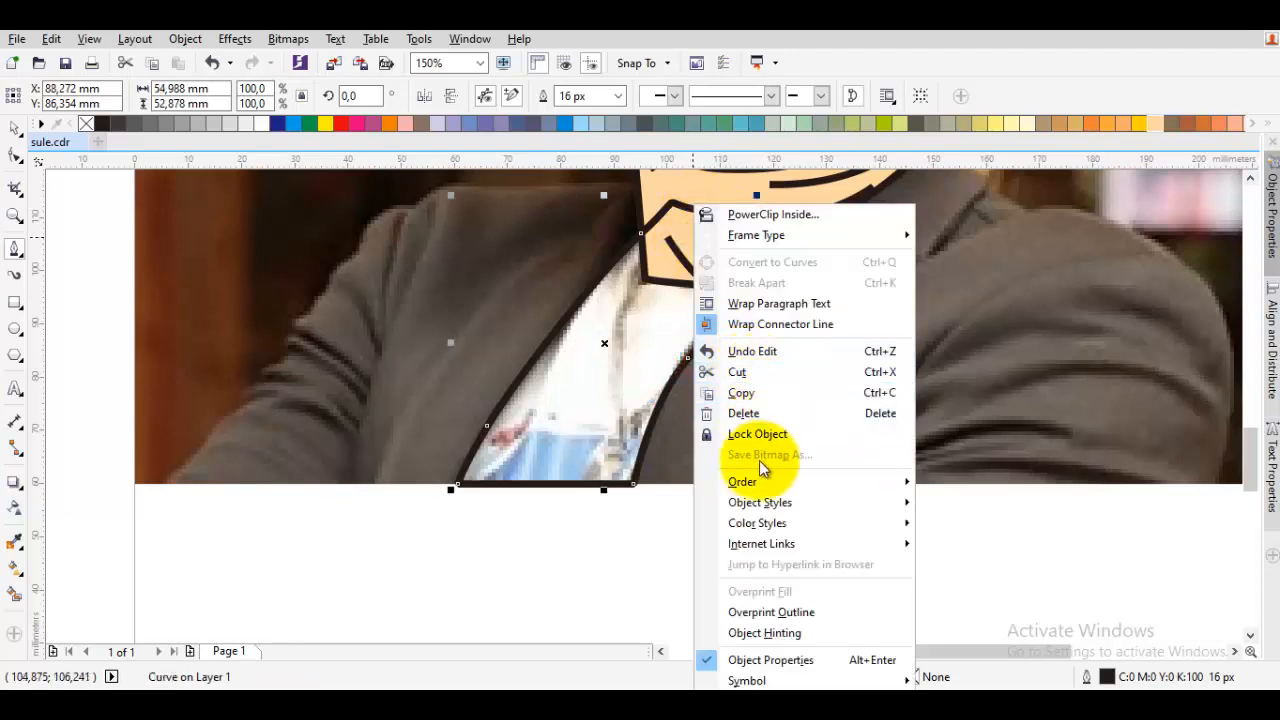
pyautogui.moveTo(777, 485)
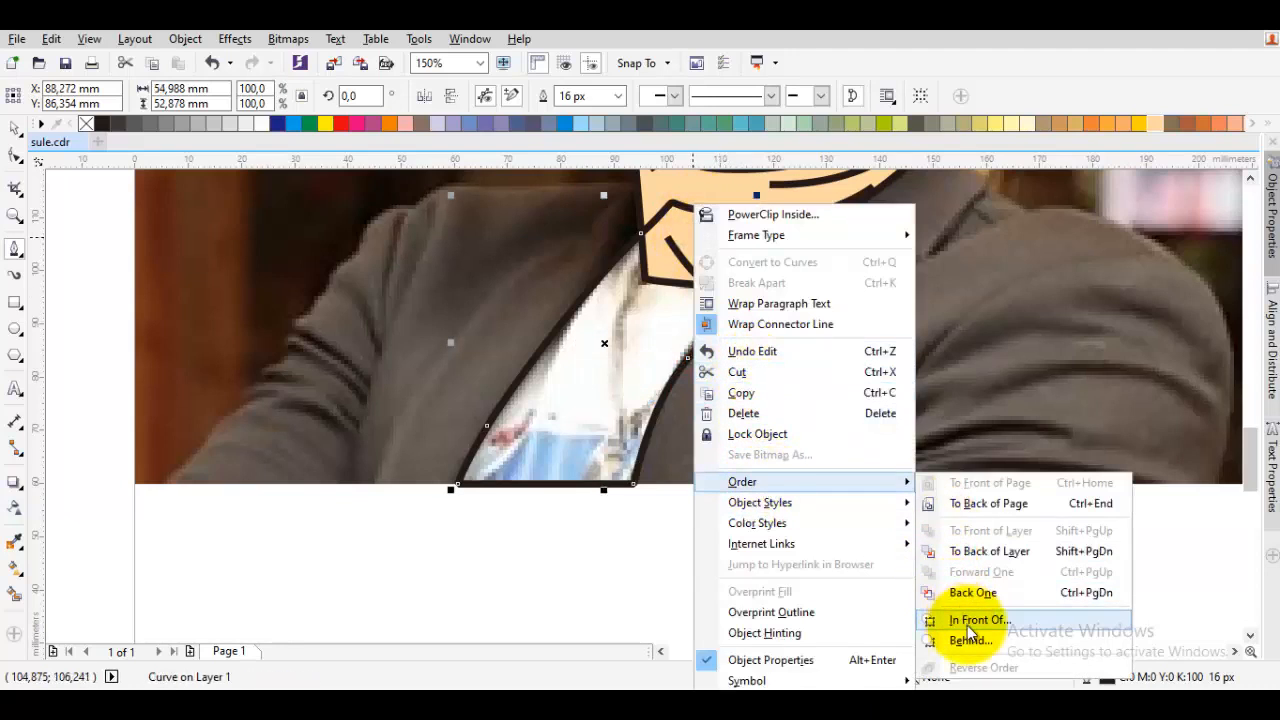
pyautogui.click(967, 625)
pyautogui.click(950, 377)
# Draw the shirt's curved collar line from the right jacket edge below the neck up to the neck's left edge
pyautogui.press('F5')
pyautogui.scroll(1, 682, 308)
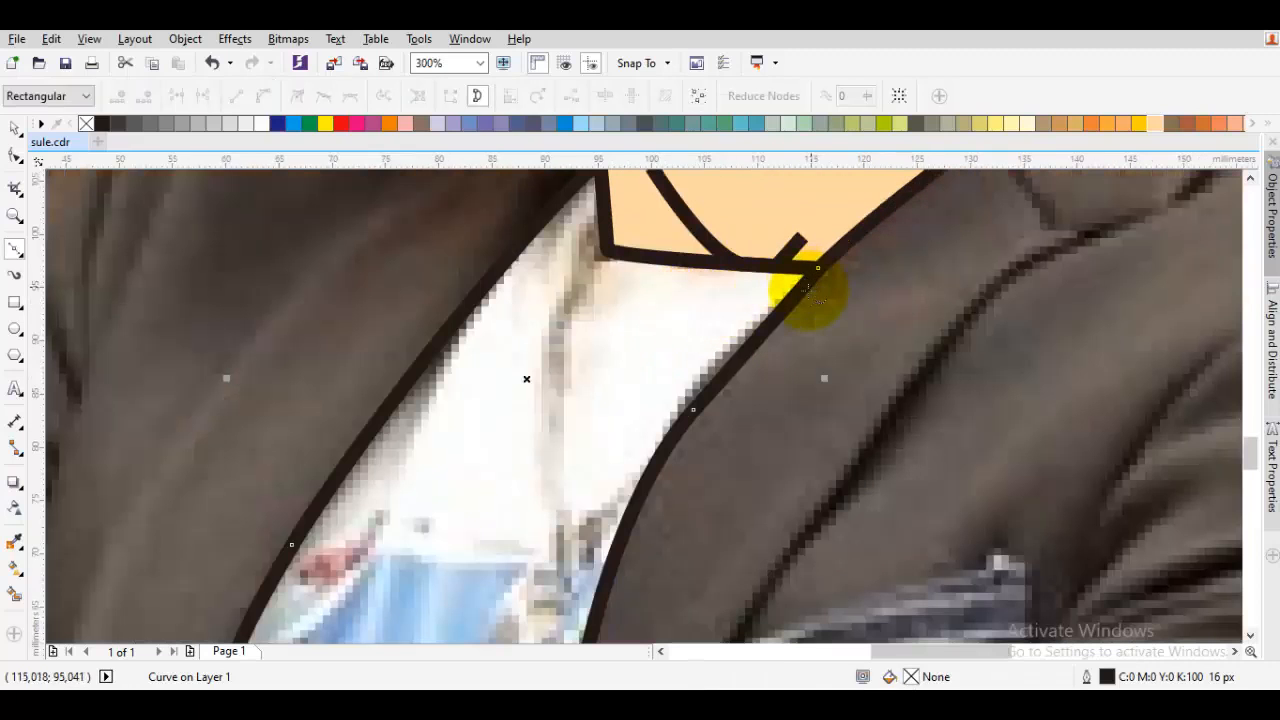
pyautogui.moveTo(796, 295); pyautogui.dragTo(508, 352)
pyautogui.click(565, 257)
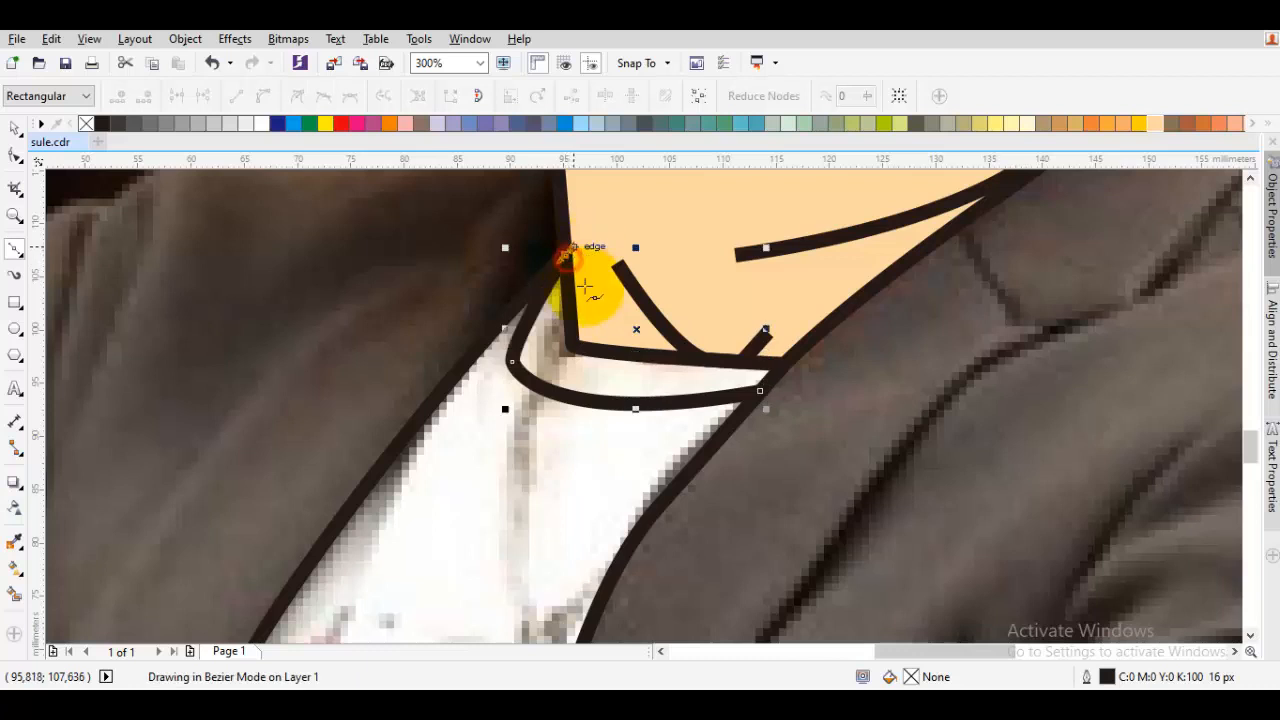
pyautogui.moveTo(563, 429); pyautogui.dragTo(626, 292)
# Draw a short curved fold line inside the shirt collar at the neck's lower left corner
pyautogui.press('space')
pyautogui.click(560, 337)
pyautogui.scroll(1, 596, 315)
pyautogui.moveTo(624, 197); pyautogui.dragTo(578, 362)
pyautogui.press('space')
pyautogui.click(681, 350)
pyautogui.scroll(-1, 657, 383)
# Fill the shirt shape with white (C:0 M:0 Y:0 K:0)
pyautogui.press('space')
pyautogui.click(568, 457)
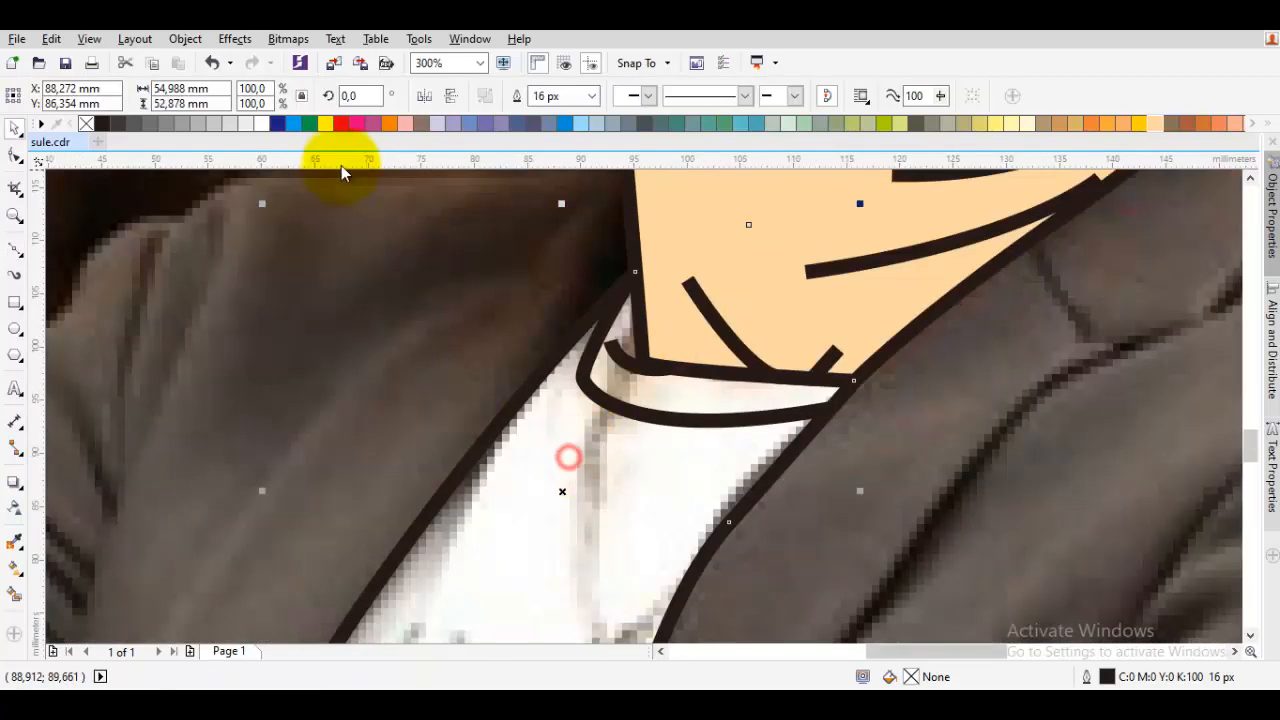
pyautogui.click(258, 122)
pyautogui.click(460, 262)
# Trace the jacket outline from inside the neck over the left shoulder, down the sleeve and along the photo's lower edge to the shirt
pyautogui.scroll(-1, 460, 262)
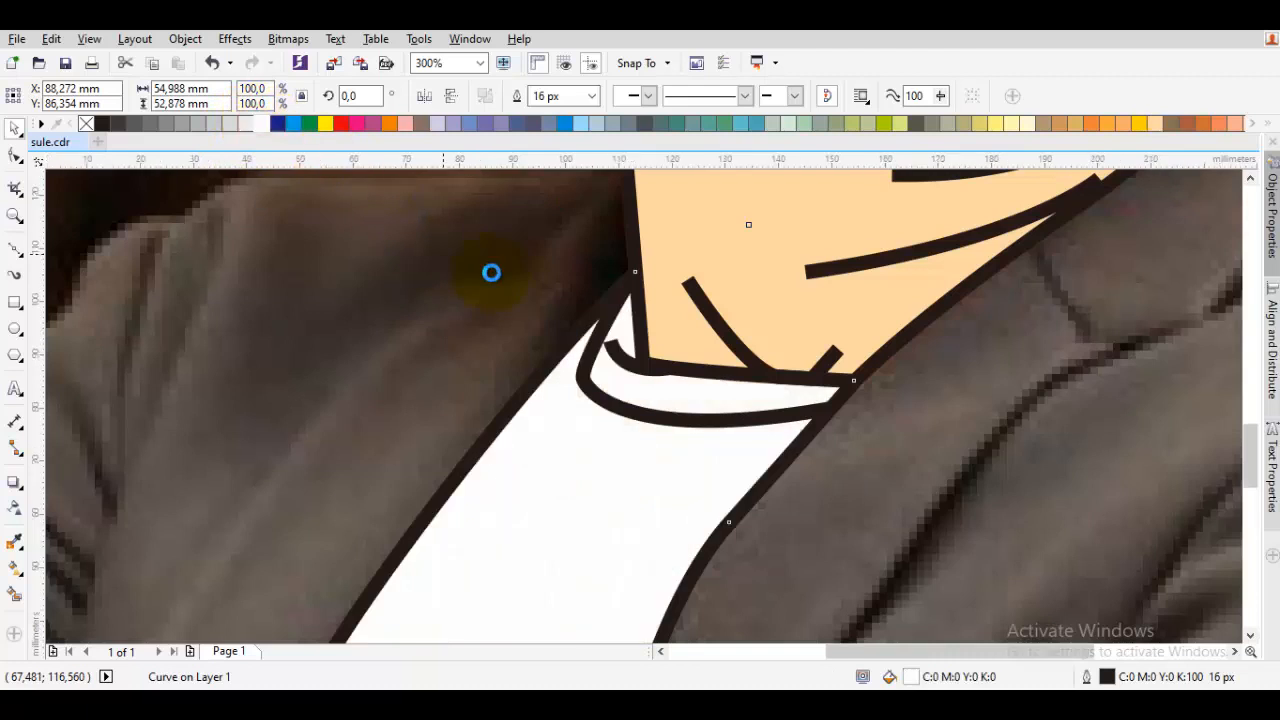
pyautogui.moveTo(544, 262); pyautogui.dragTo(612, 310)
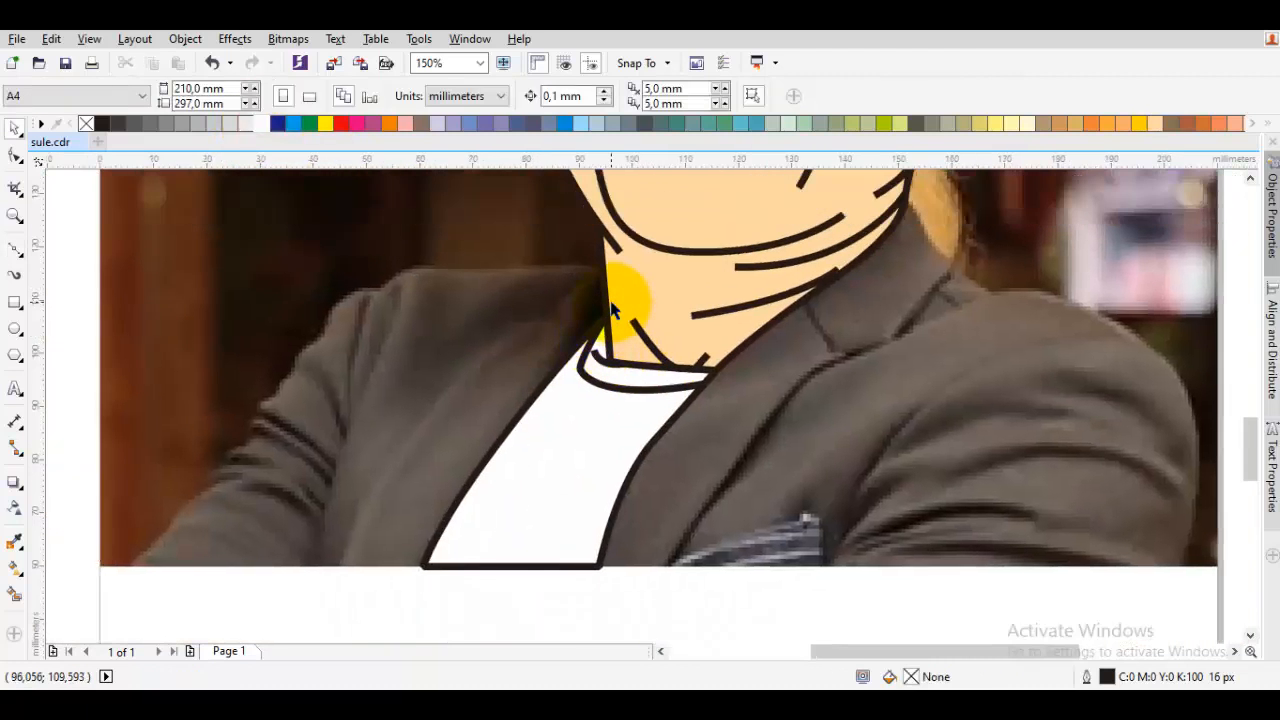
pyautogui.scroll(2, 651, 337)
pyautogui.press('space')
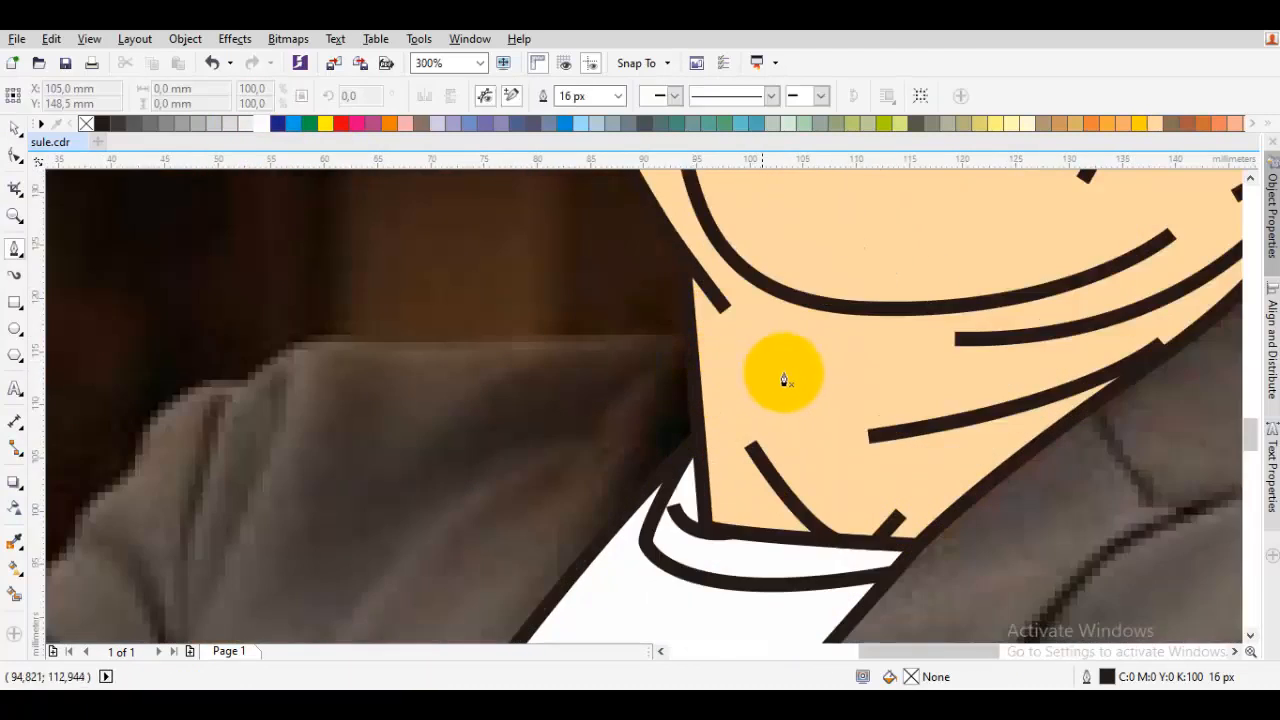
pyautogui.click(817, 362)
pyautogui.moveTo(727, 306); pyautogui.dragTo(665, 337)
pyautogui.moveTo(363, 343); pyautogui.dragTo(309, 357)
pyautogui.click(286, 391)
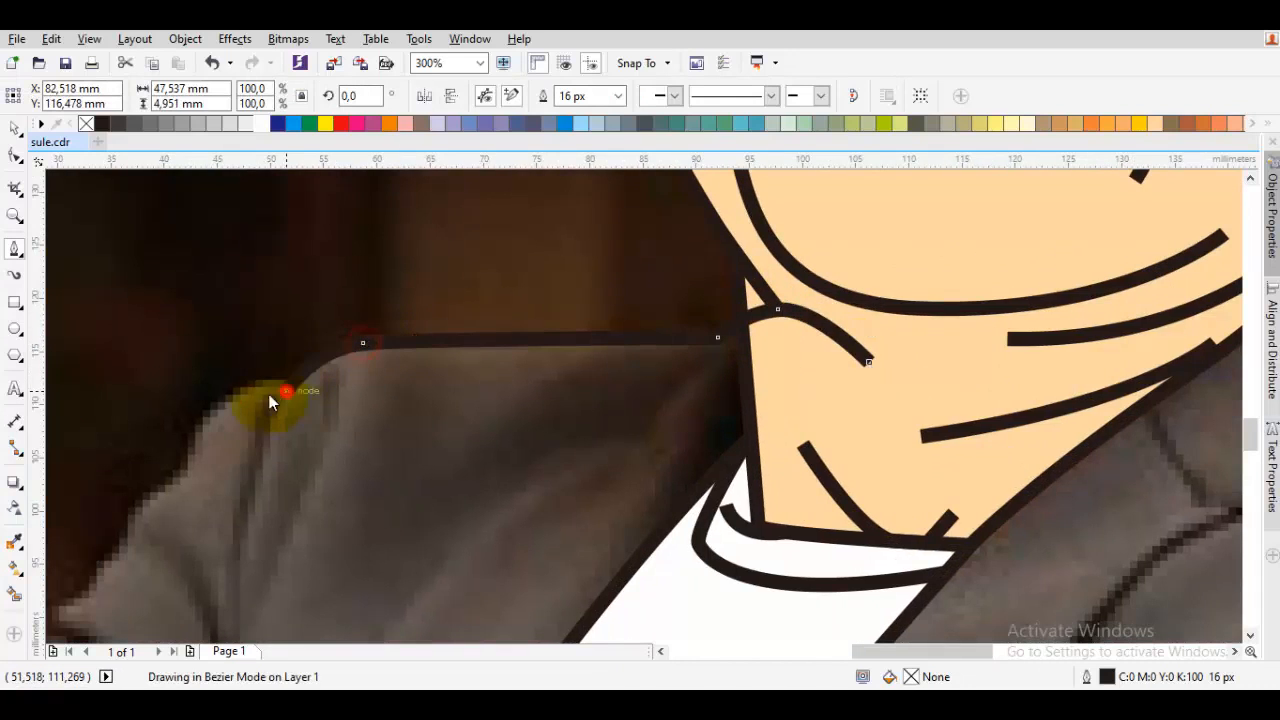
pyautogui.moveTo(431, 303); pyautogui.dragTo(405, 374)
pyautogui.moveTo(474, 316); pyautogui.dragTo(446, 387)
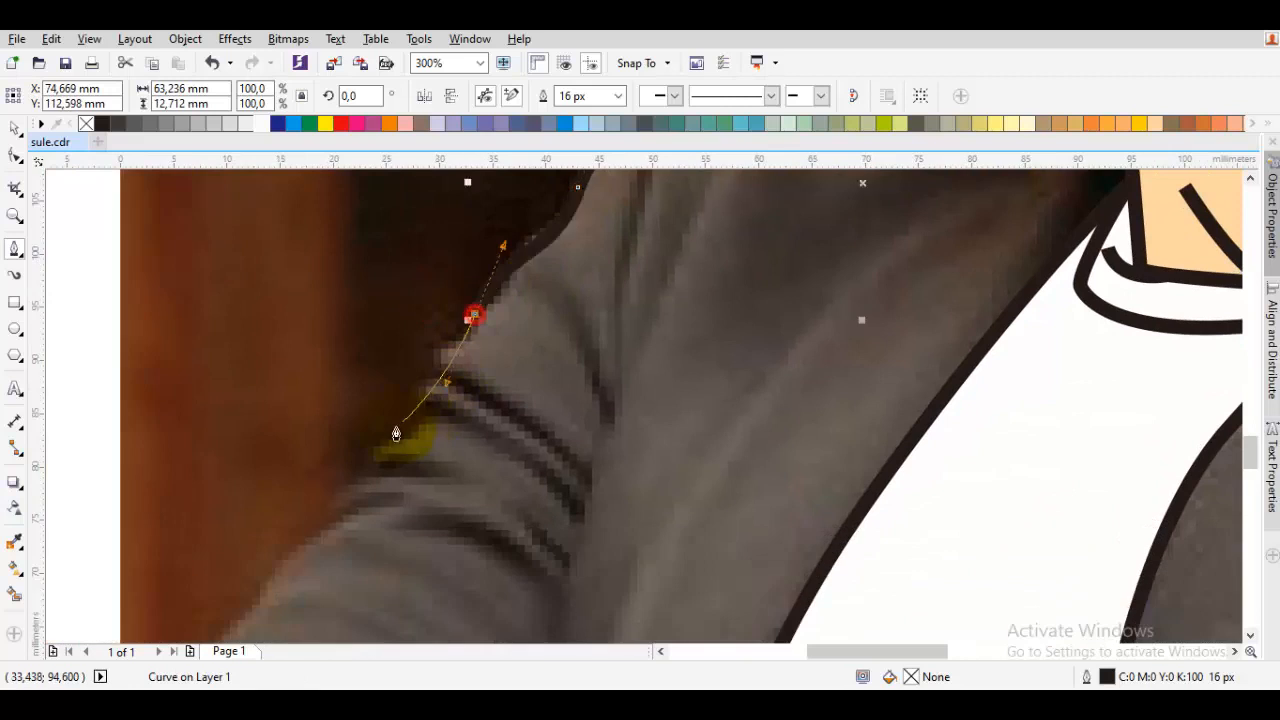
pyautogui.moveTo(427, 318); pyautogui.dragTo(408, 335)
pyautogui.click(389, 377)
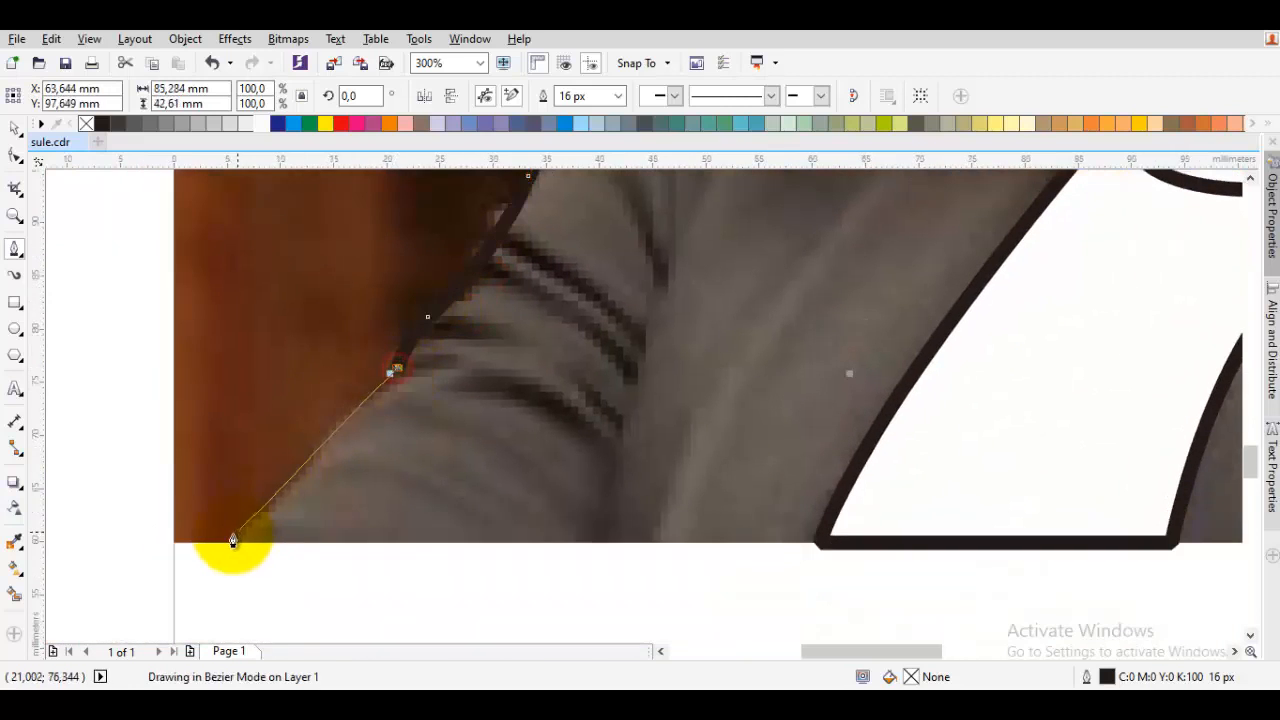
pyautogui.click(235, 548)
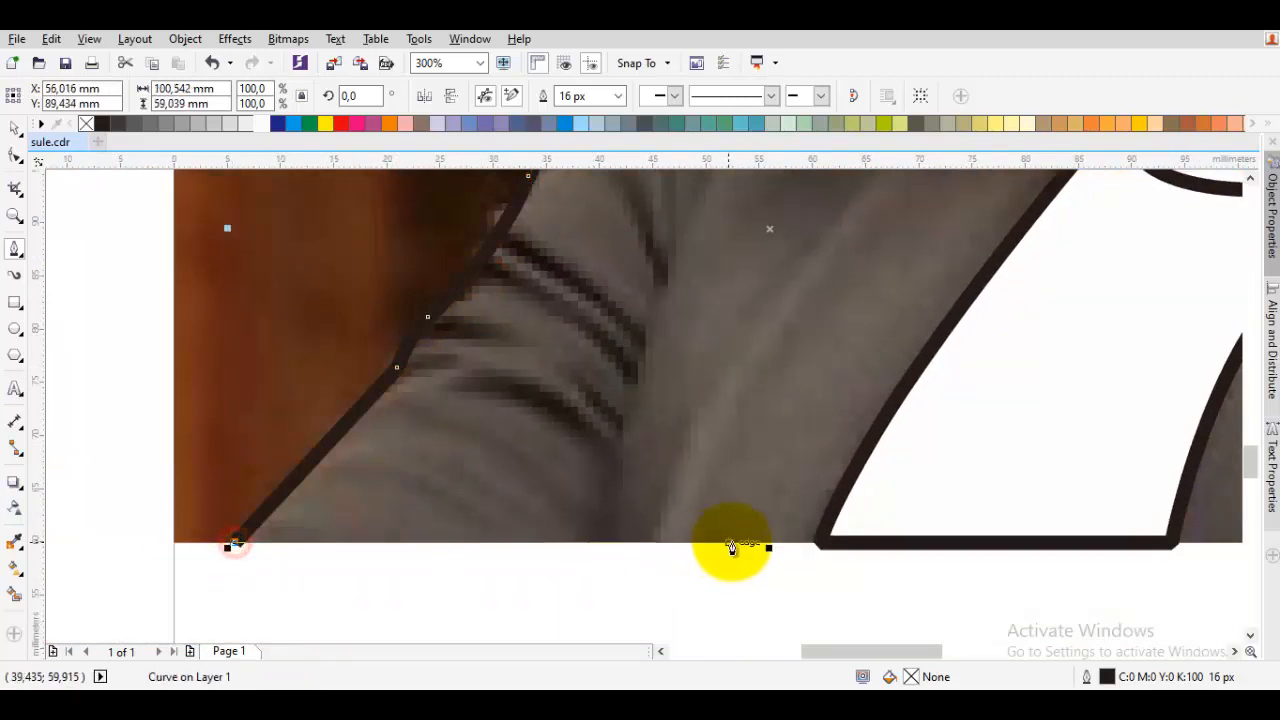
pyautogui.click(848, 544)
pyautogui.scroll(-1, 902, 485)
pyautogui.click(971, 434)
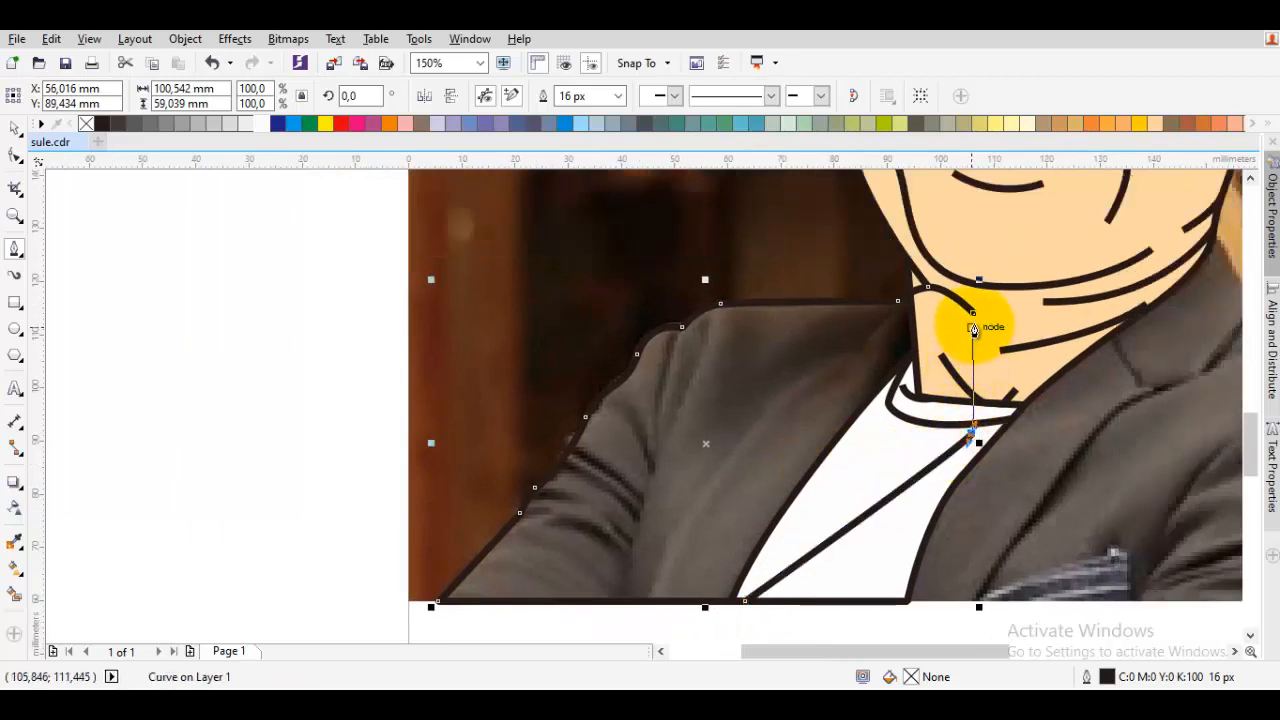
pyautogui.moveTo(994, 404); pyautogui.dragTo(866, 353)
pyautogui.hotkey('ctrl', 'z')
# Continue the jacket outline along the lower edge, up the right sleeve, shoulder and collar, closing it at about 199 by 71 mm
pyautogui.moveTo(810, 545); pyautogui.dragTo(714, 513)
pyautogui.click(685, 519)
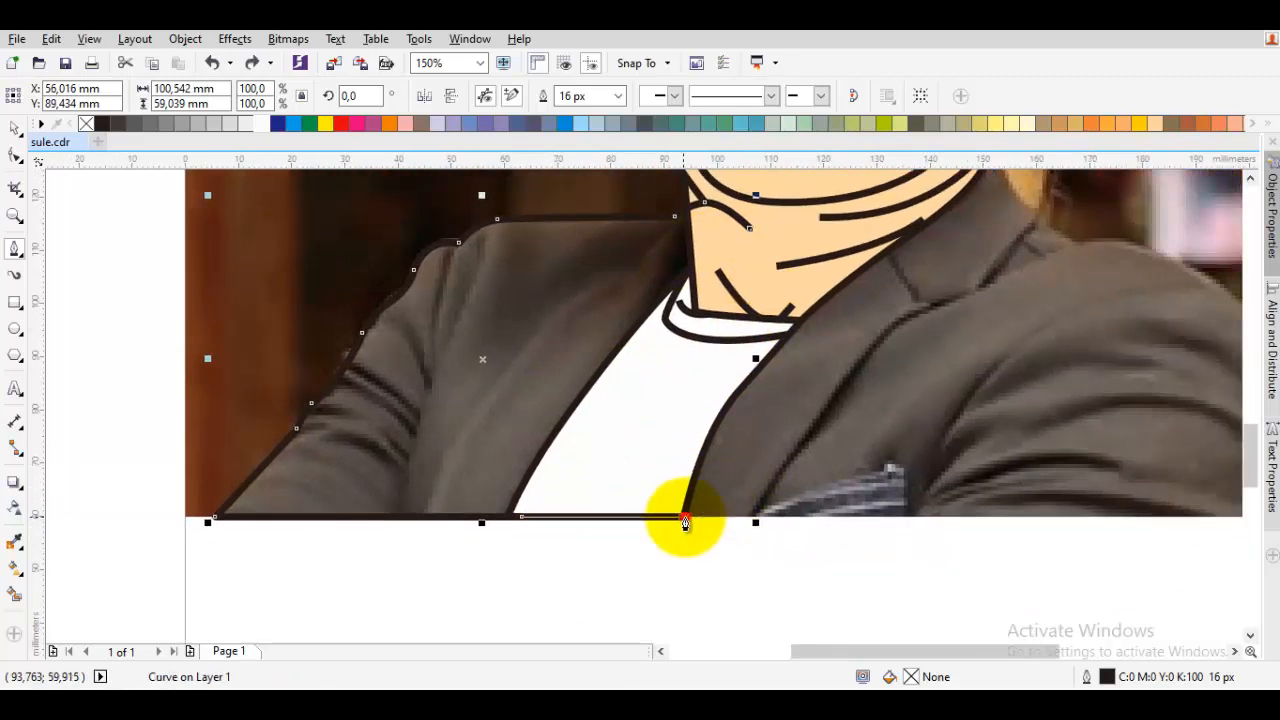
pyautogui.moveTo(1226, 536); pyautogui.dragTo(791, 594)
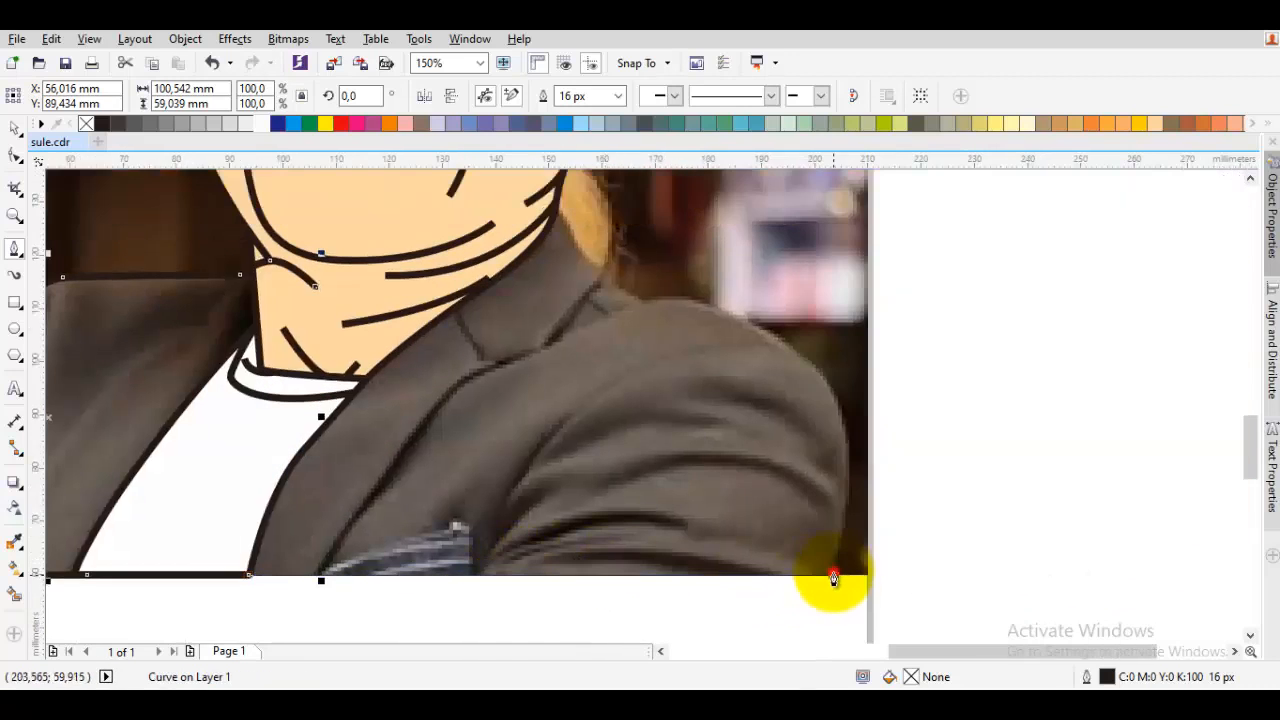
pyautogui.click(834, 578)
pyautogui.click(800, 353)
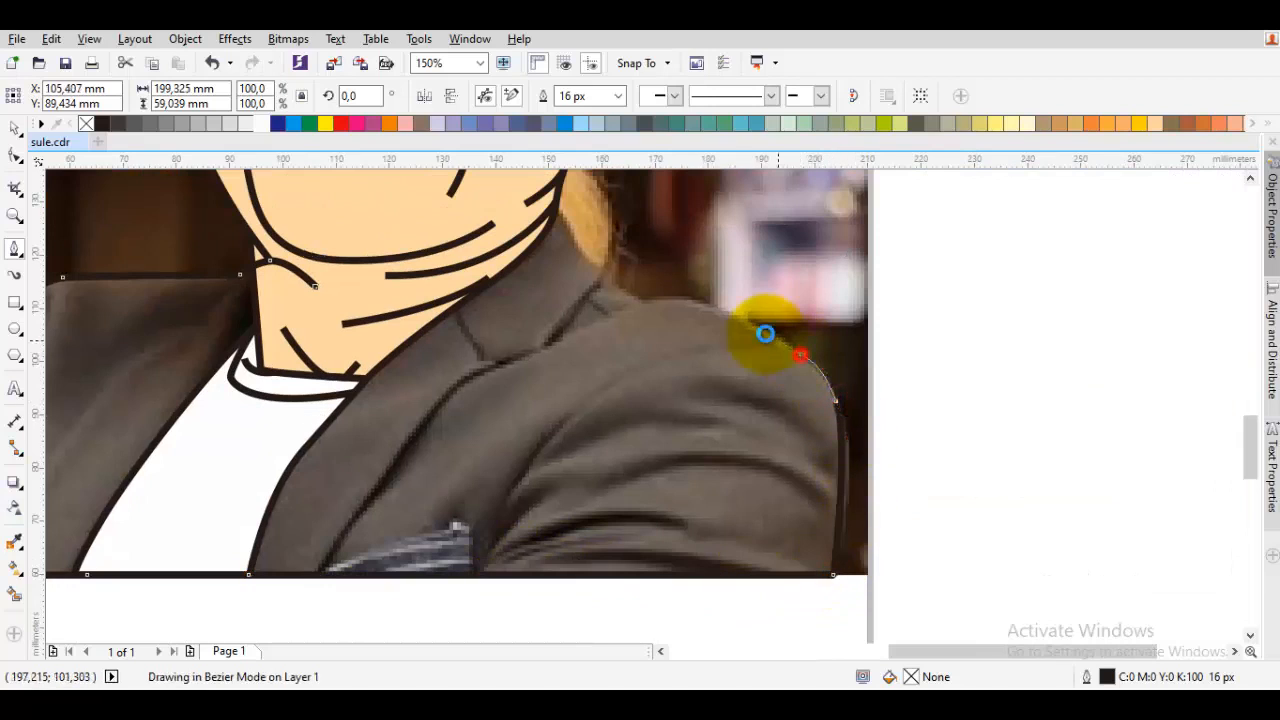
pyautogui.click(712, 315)
pyautogui.click(645, 300)
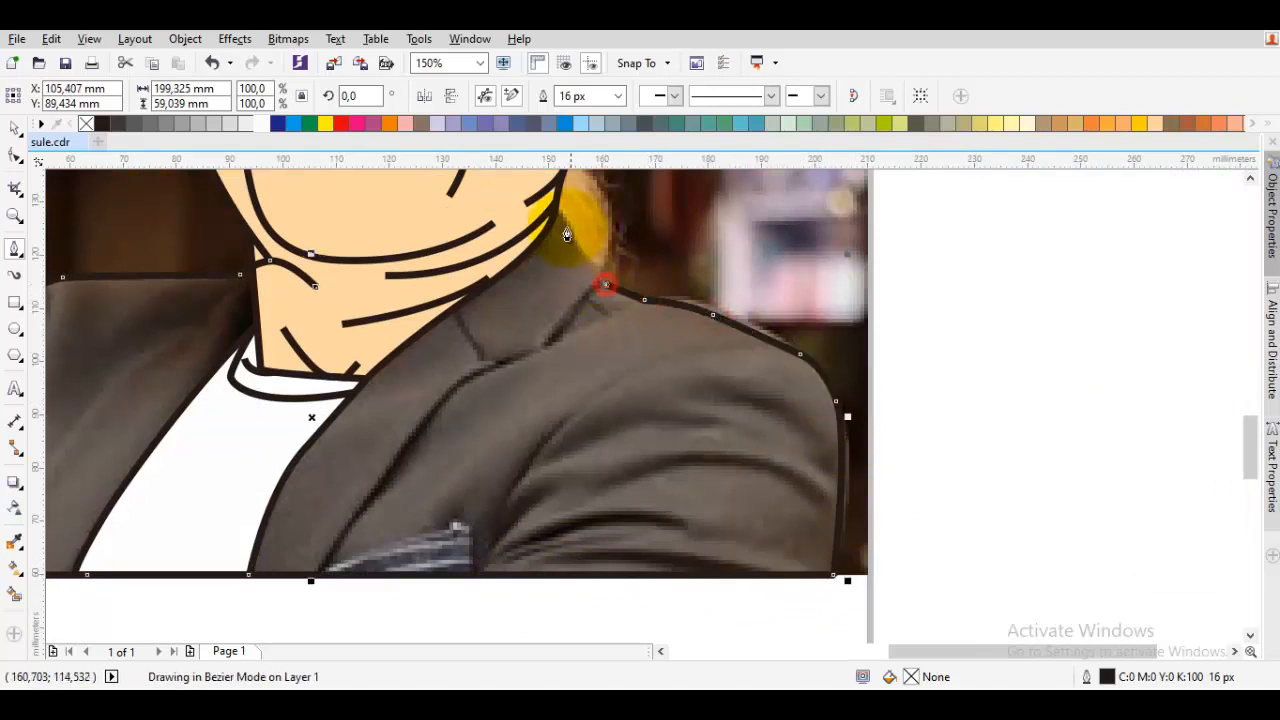
pyautogui.click(534, 197)
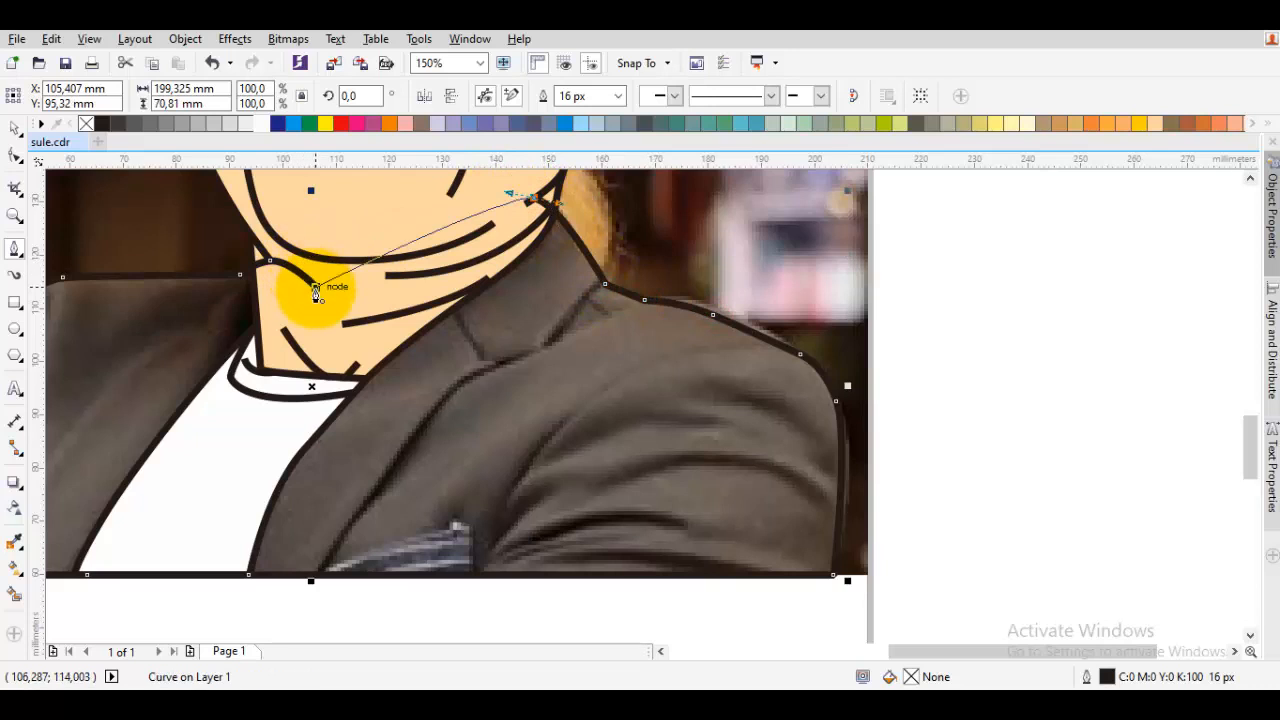
pyautogui.click(315, 288)
# Reorder the jacket shape to sit directly in front of the photo, behind the shirt and neck
pyautogui.rightClick(560, 378)
pyautogui.moveTo(700, 481)
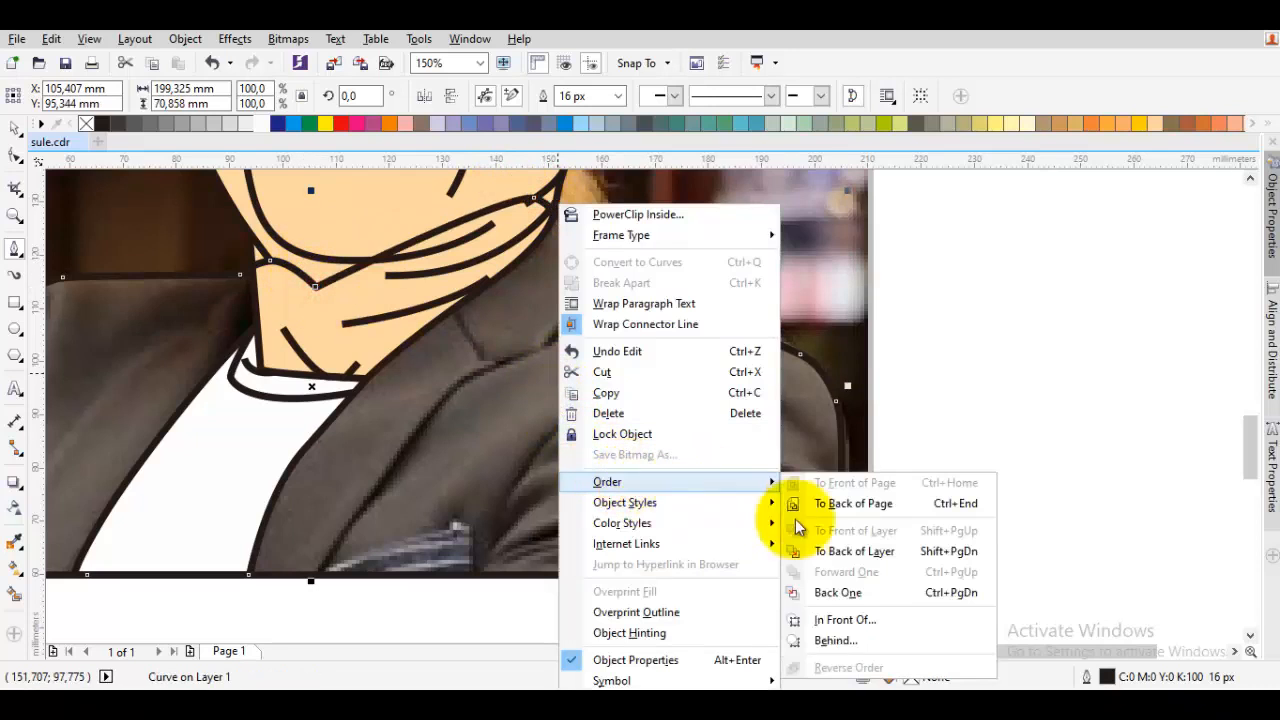
pyautogui.click(846, 615)
pyautogui.click(771, 271)
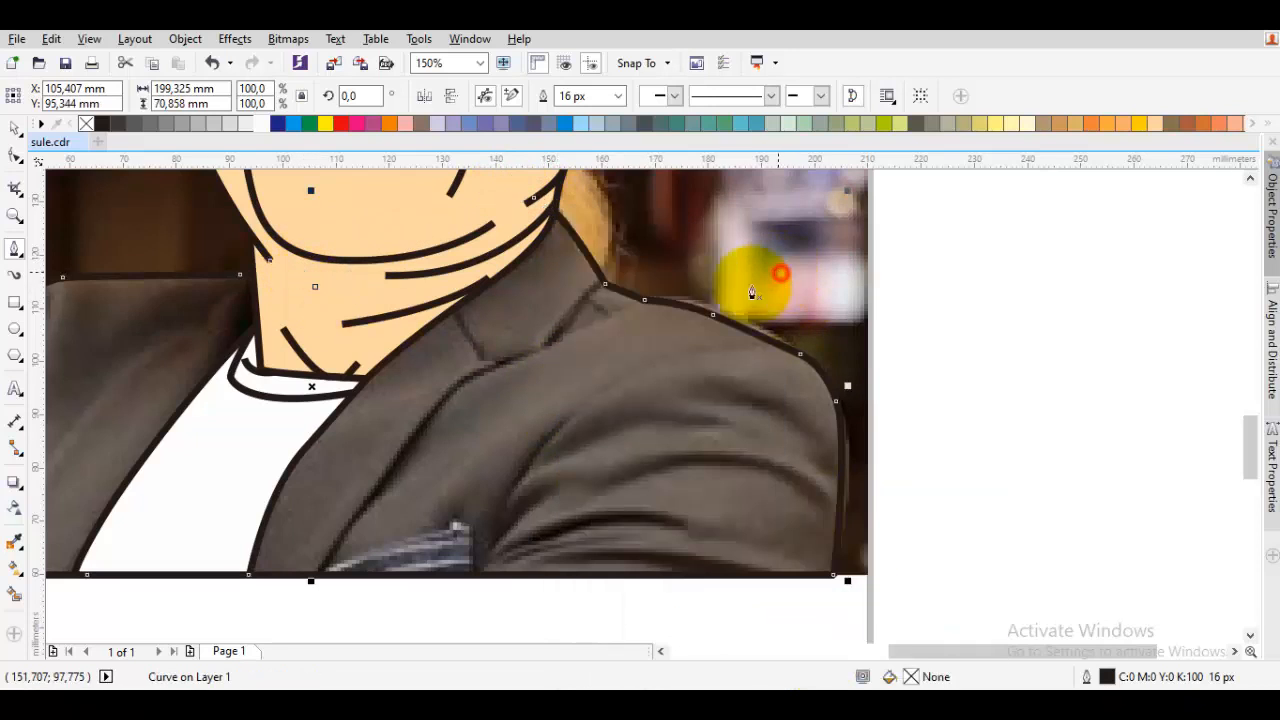
# Draw the right armhole crease about 38 by 41 mm and a sleeve fold beside its lower end about 32 by 6 mm
pyautogui.moveTo(686, 357); pyautogui.dragTo(547, 407)
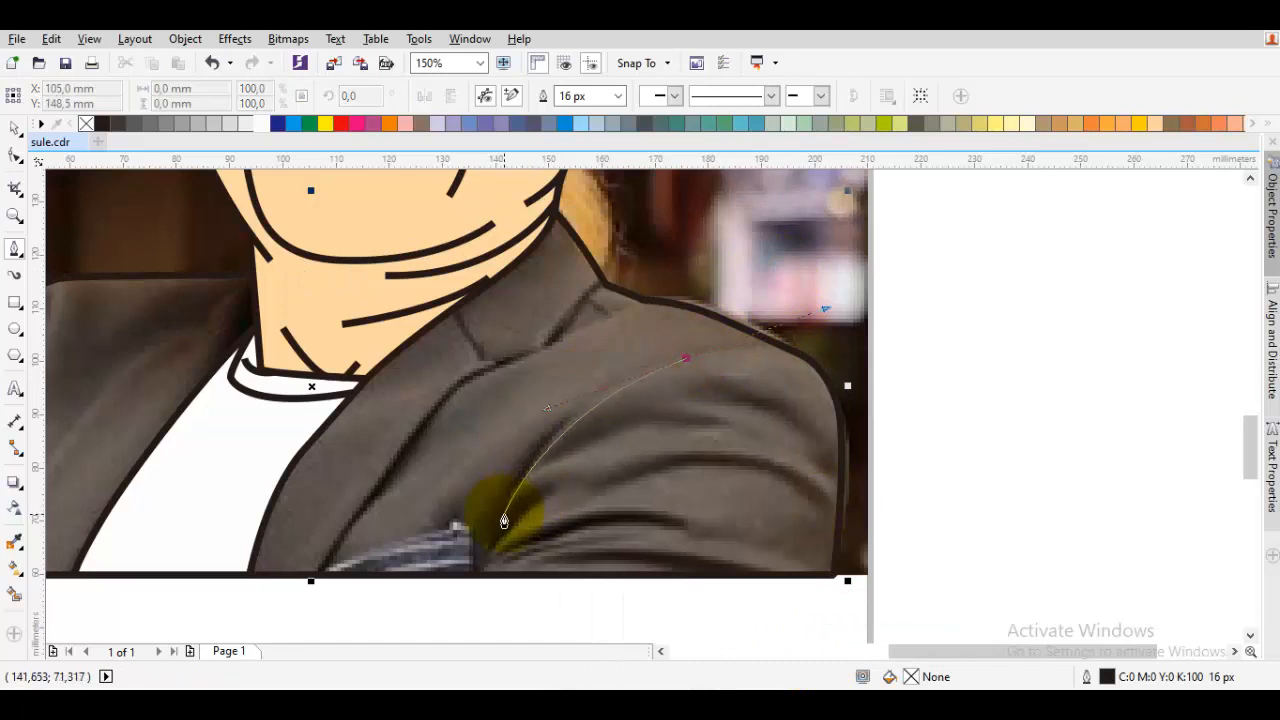
pyautogui.click(480, 578)
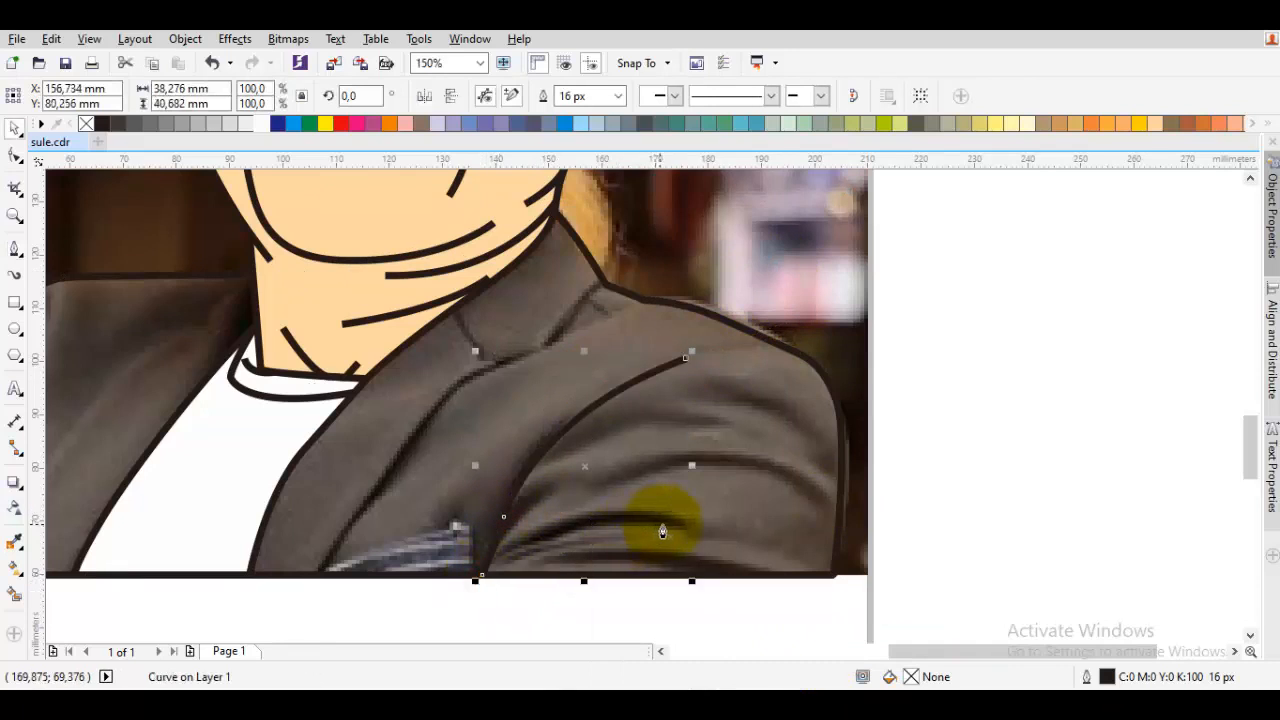
pyautogui.moveTo(663, 522); pyautogui.dragTo(541, 494)
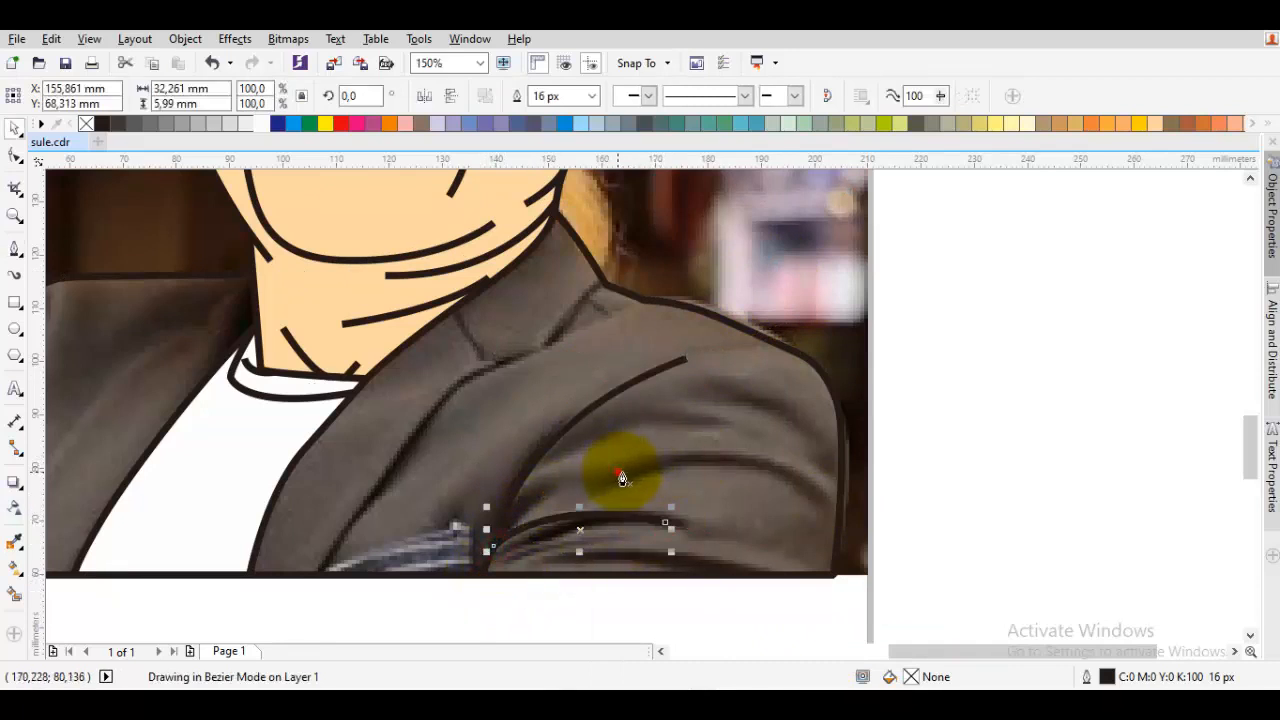
# Draw two arched fold lines across the middle and upper part of the right sleeve, following the photo's creases
pyautogui.moveTo(617, 471); pyautogui.dragTo(823, 486)
pyautogui.click(810, 497)
pyautogui.moveTo(651, 402); pyautogui.dragTo(767, 376)
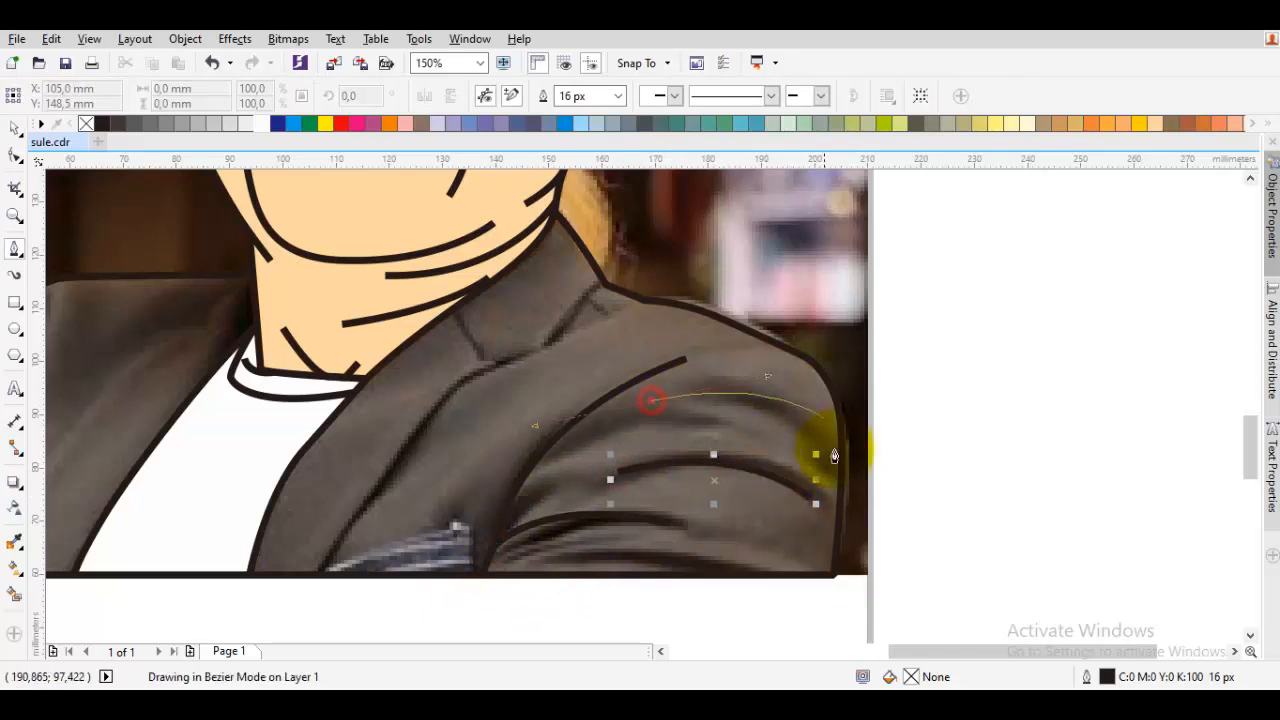
pyautogui.click(848, 478)
# Move the upper sleeve fold's outer end node back onto the jacket's right outline
pyautogui.press('space')
pyautogui.scroll(1, 848, 478)
pyautogui.press('F10')
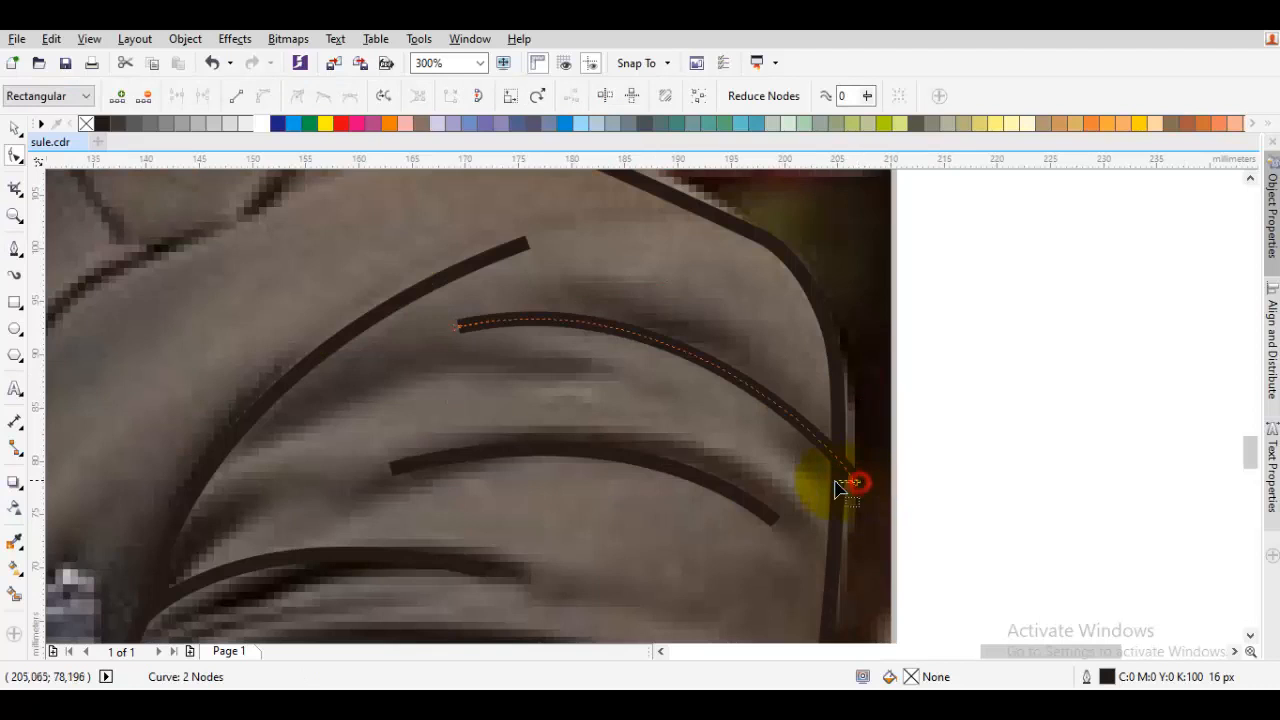
pyautogui.moveTo(855, 484); pyautogui.dragTo(840, 479)
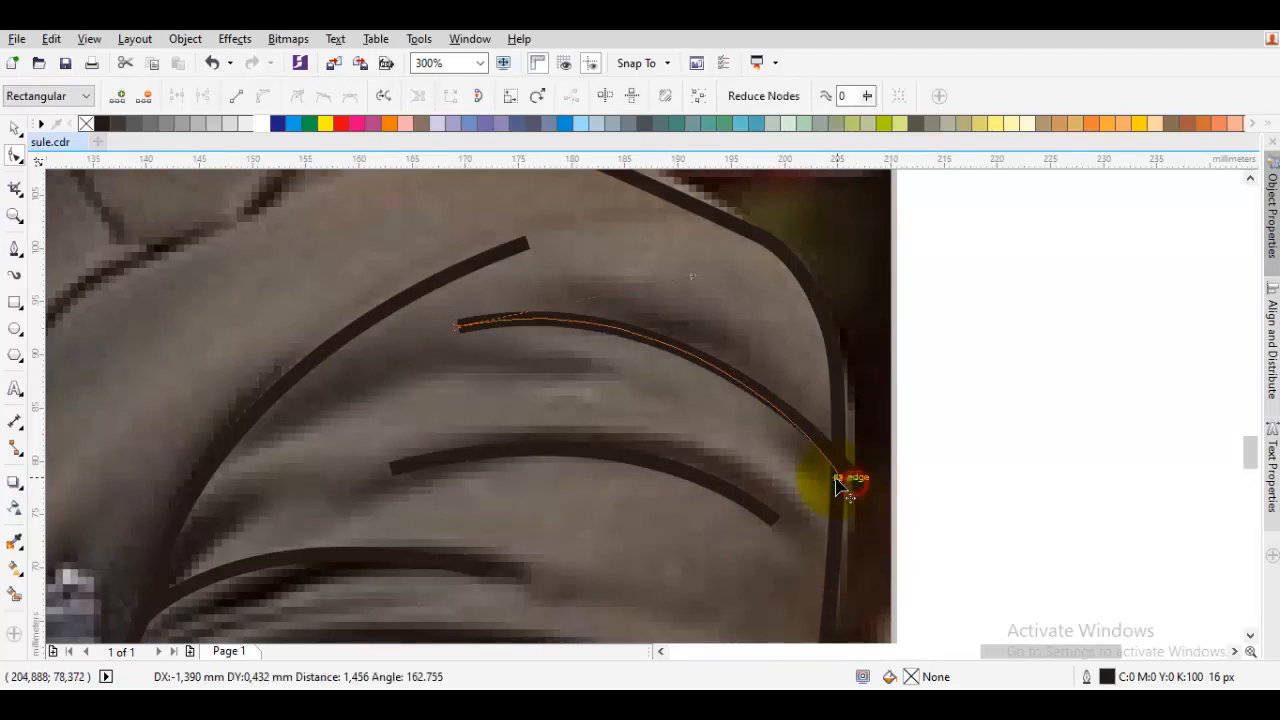
pyautogui.press('space')
pyautogui.press('Escape')
# Draw the right lapel line from the jacket's lower edge up to the notch and on to the neckline edge
pyautogui.scroll(-1, 841, 479)
pyautogui.moveTo(502, 487); pyautogui.dragTo(706, 452)
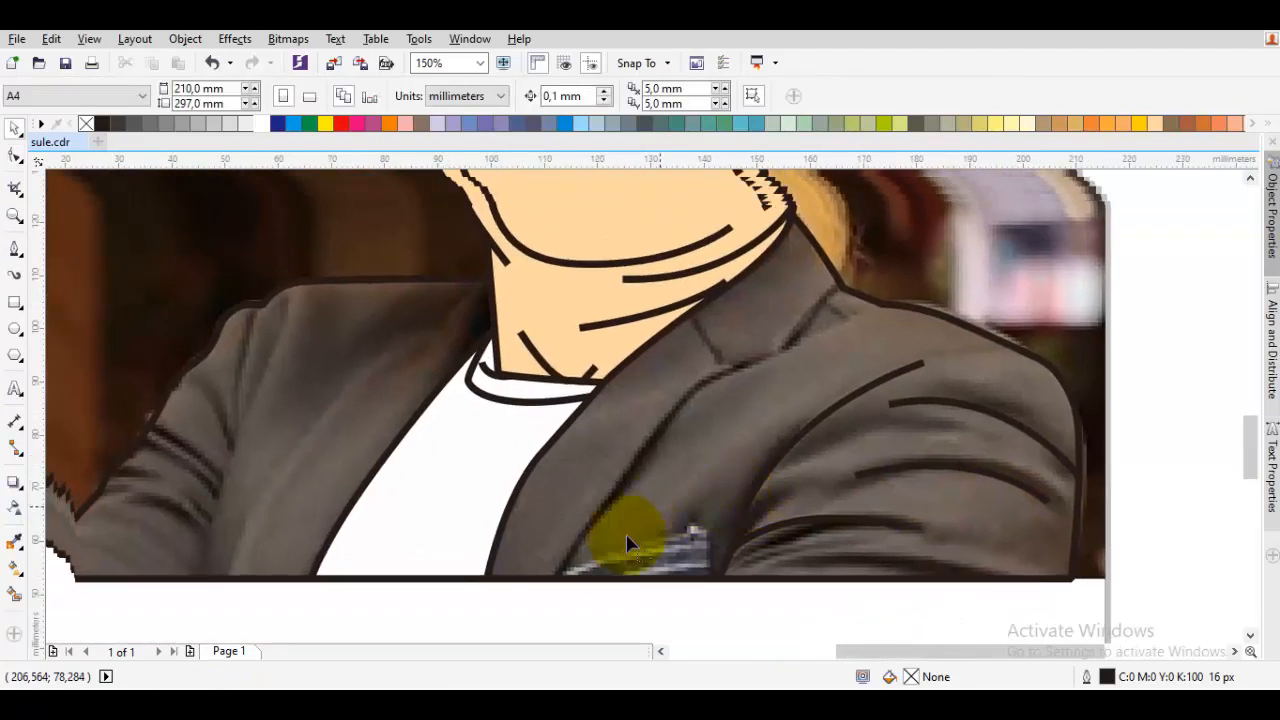
pyautogui.press('F10')
pyautogui.moveTo(560, 577); pyautogui.dragTo(588, 518)
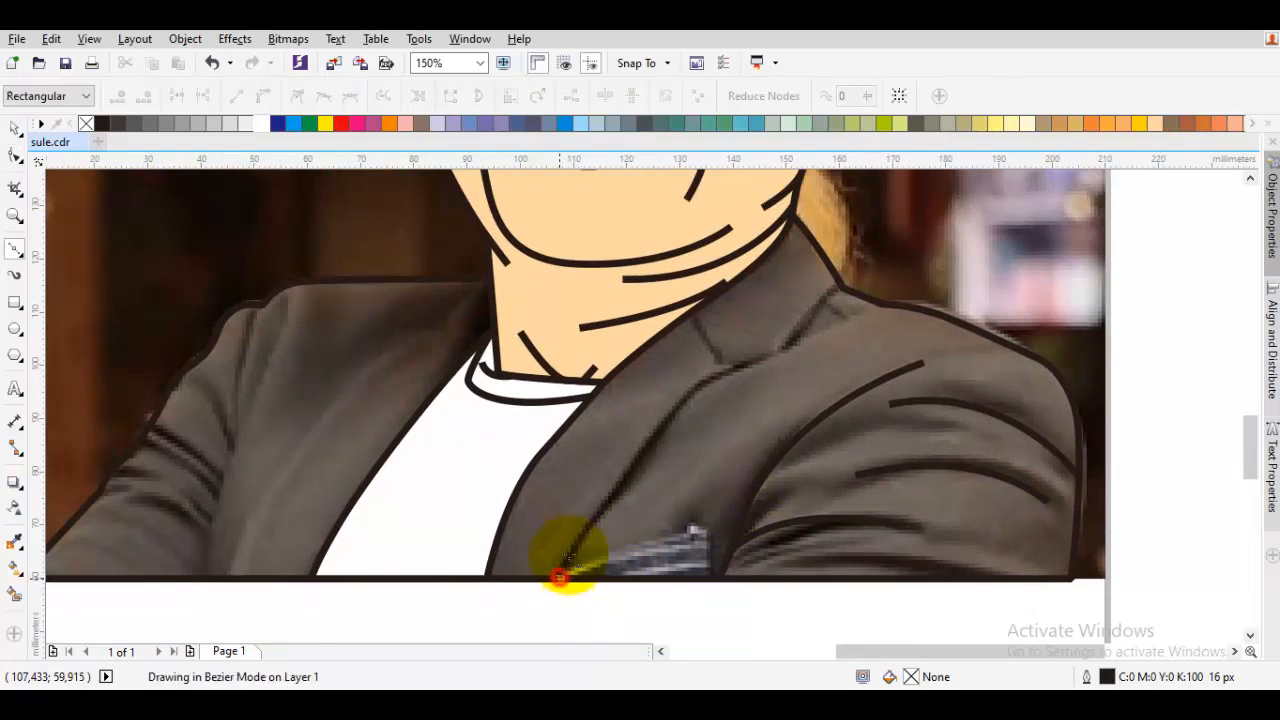
pyautogui.click(735, 371)
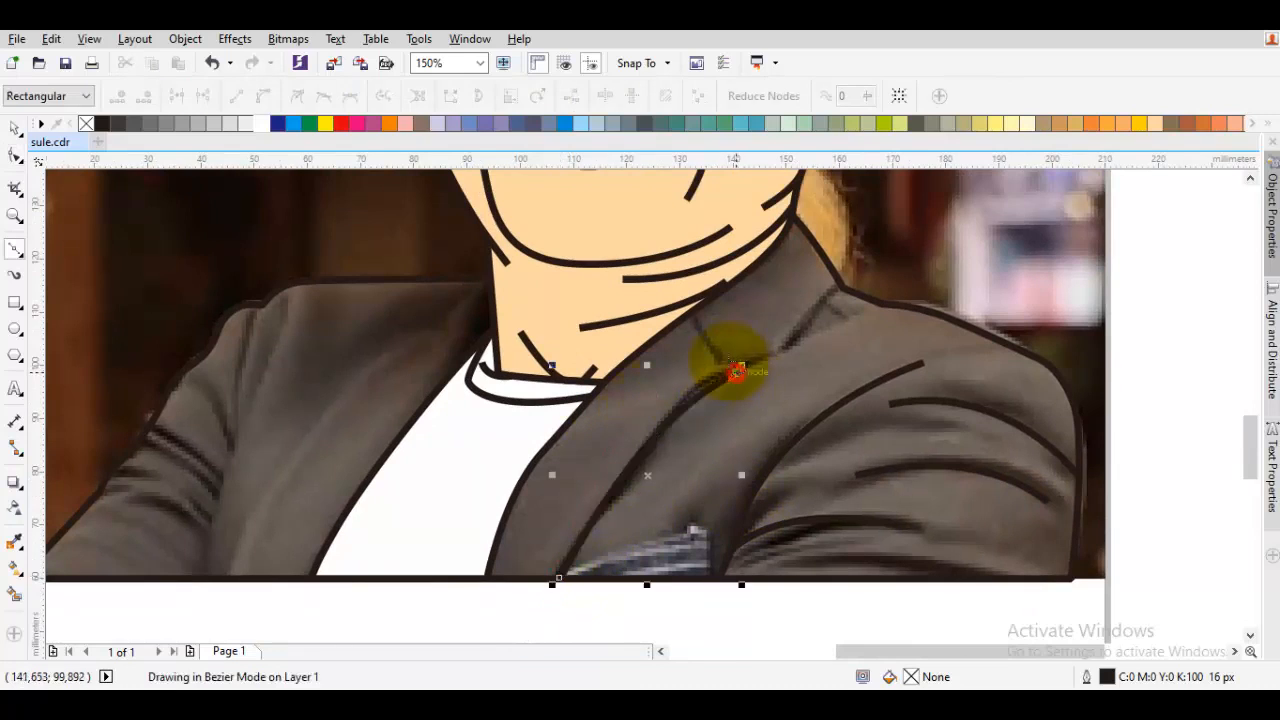
pyautogui.moveTo(691, 312); pyautogui.dragTo(676, 256)
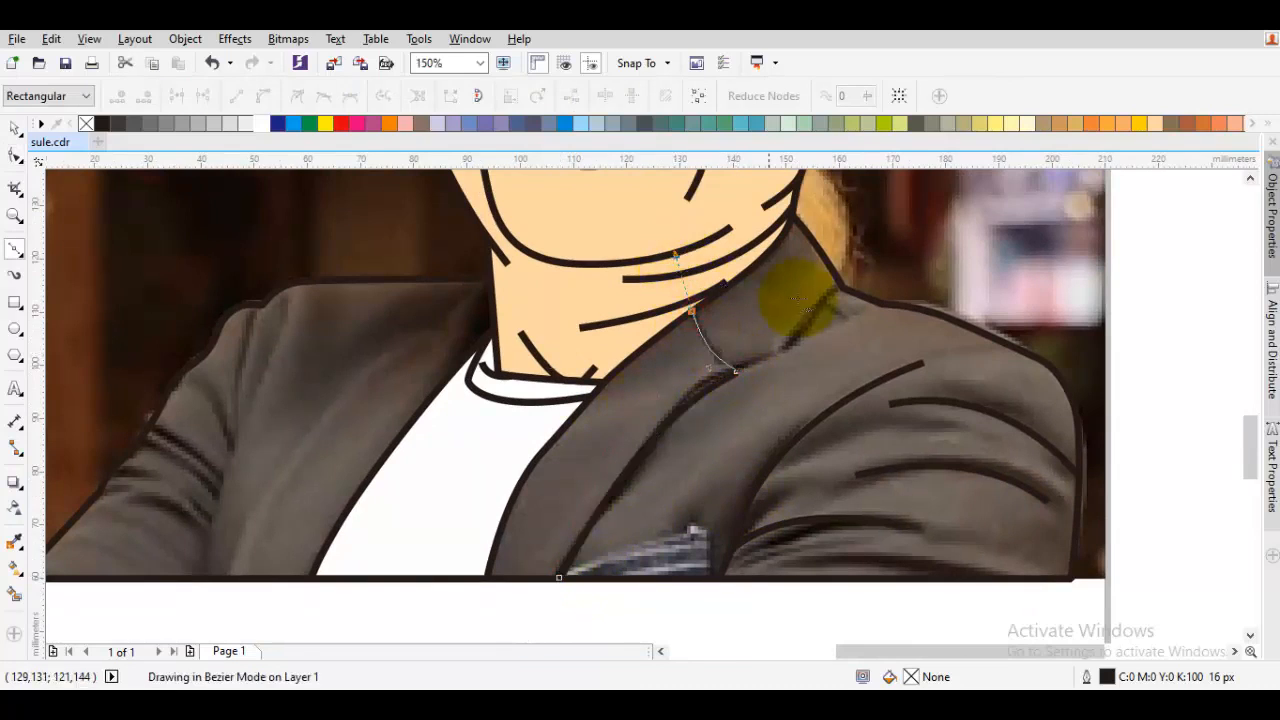
# Draw the collar notch line from the right collar's shoulder corner down and across to the lapel line's corner
pyautogui.click(852, 287)
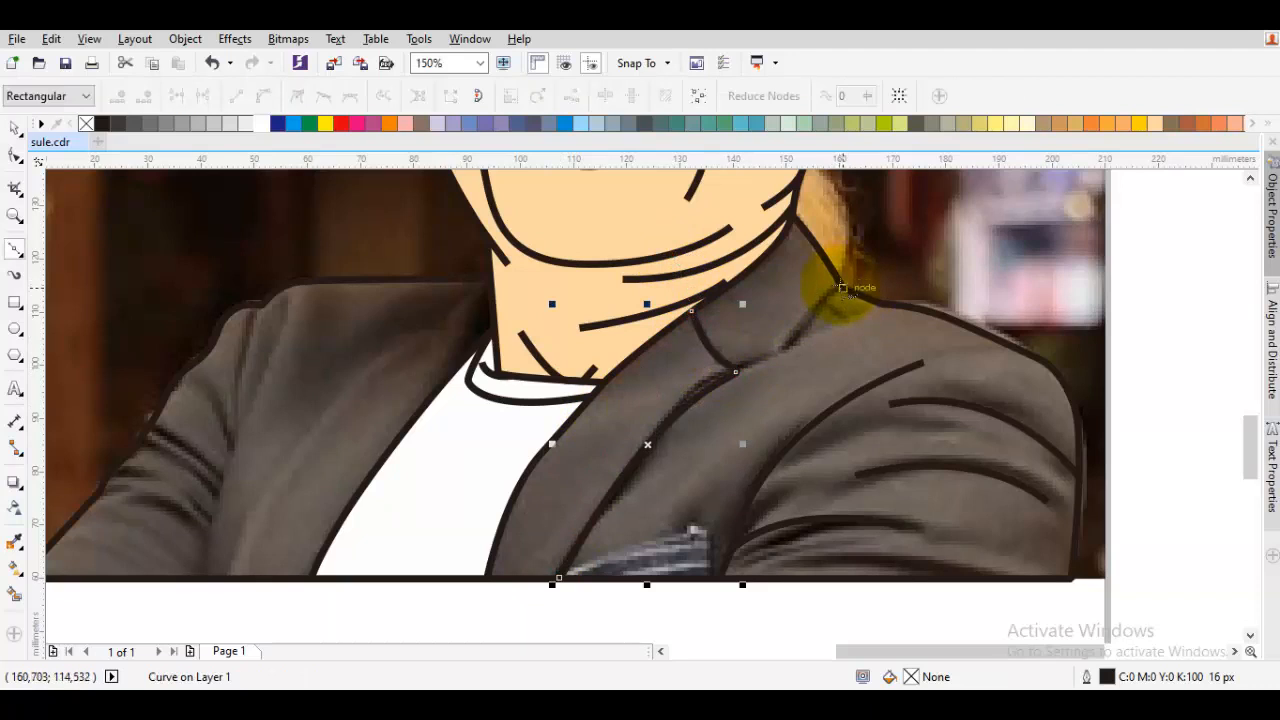
pyautogui.click(788, 366)
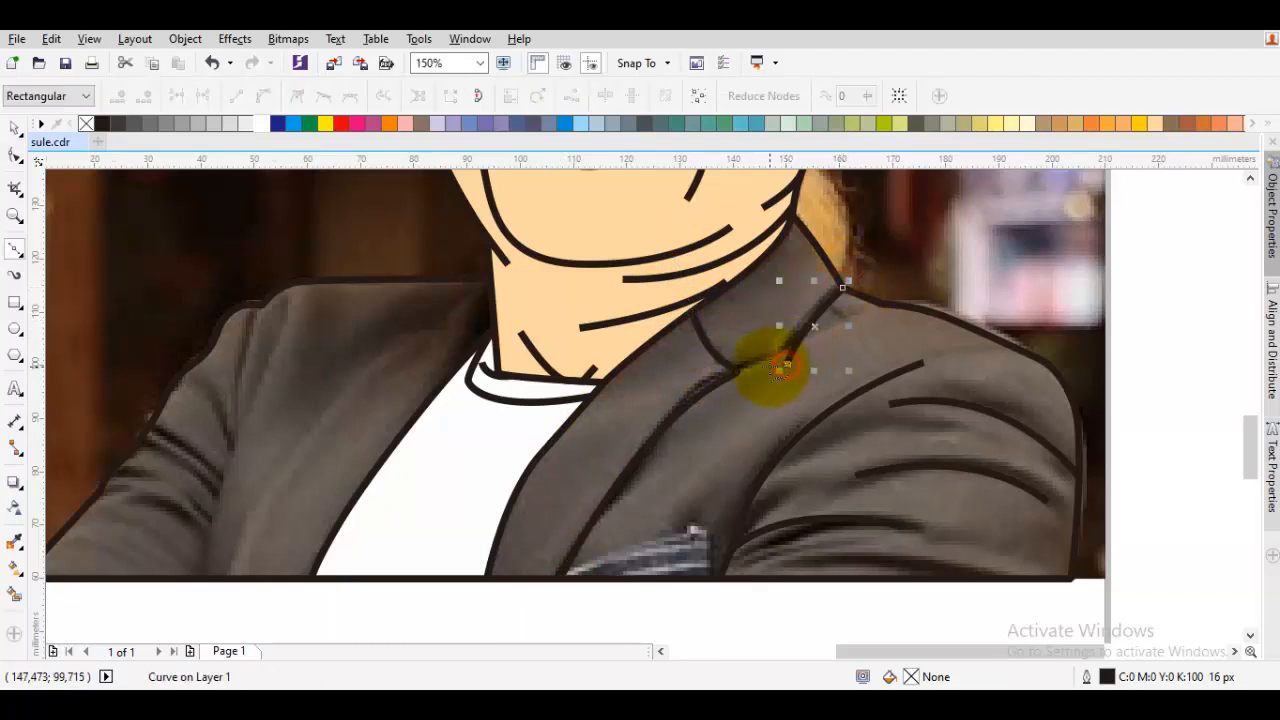
pyautogui.scroll(2, 788, 366)
pyautogui.click(699, 368)
pyautogui.press('space')
pyautogui.press('Escape')
# Draw the left collar fold from the jacket shoulder at the neck outward and back to the neck edge above the shirt
pyautogui.scroll(-1, 739, 391)
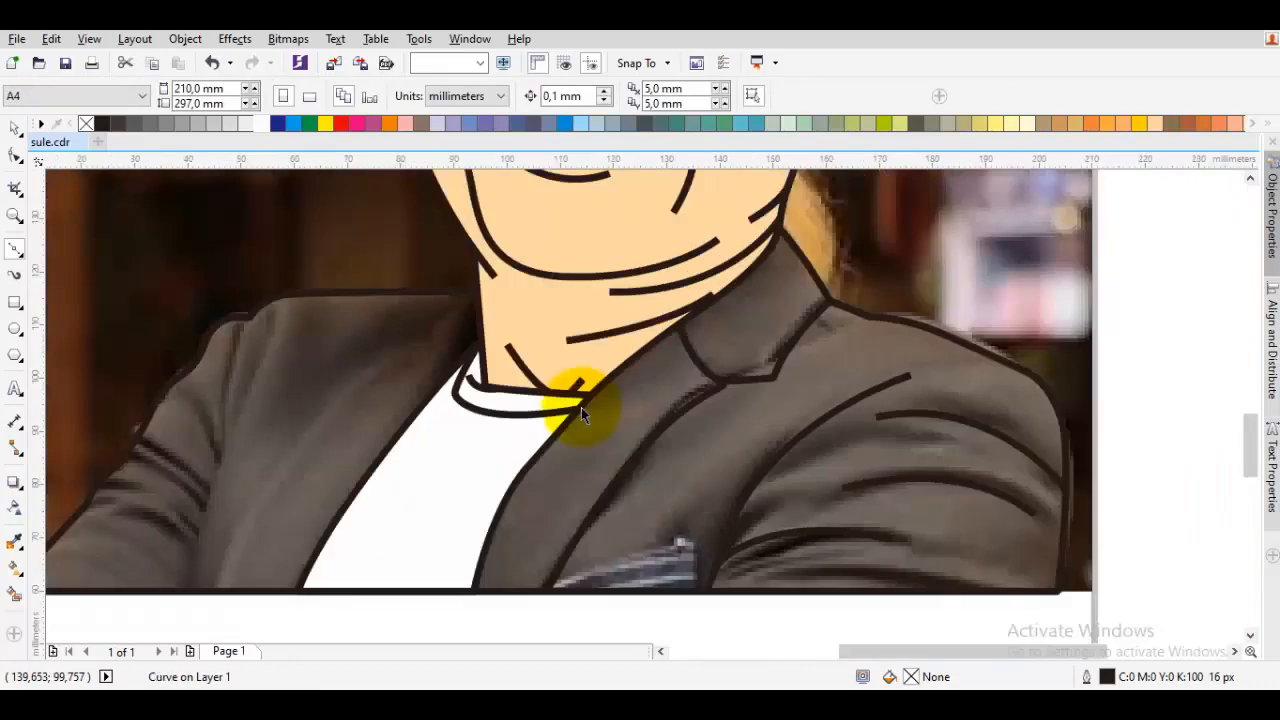
pyautogui.moveTo(440, 397); pyautogui.dragTo(665, 365)
pyautogui.press('space')
pyautogui.scroll(1, 667, 371)
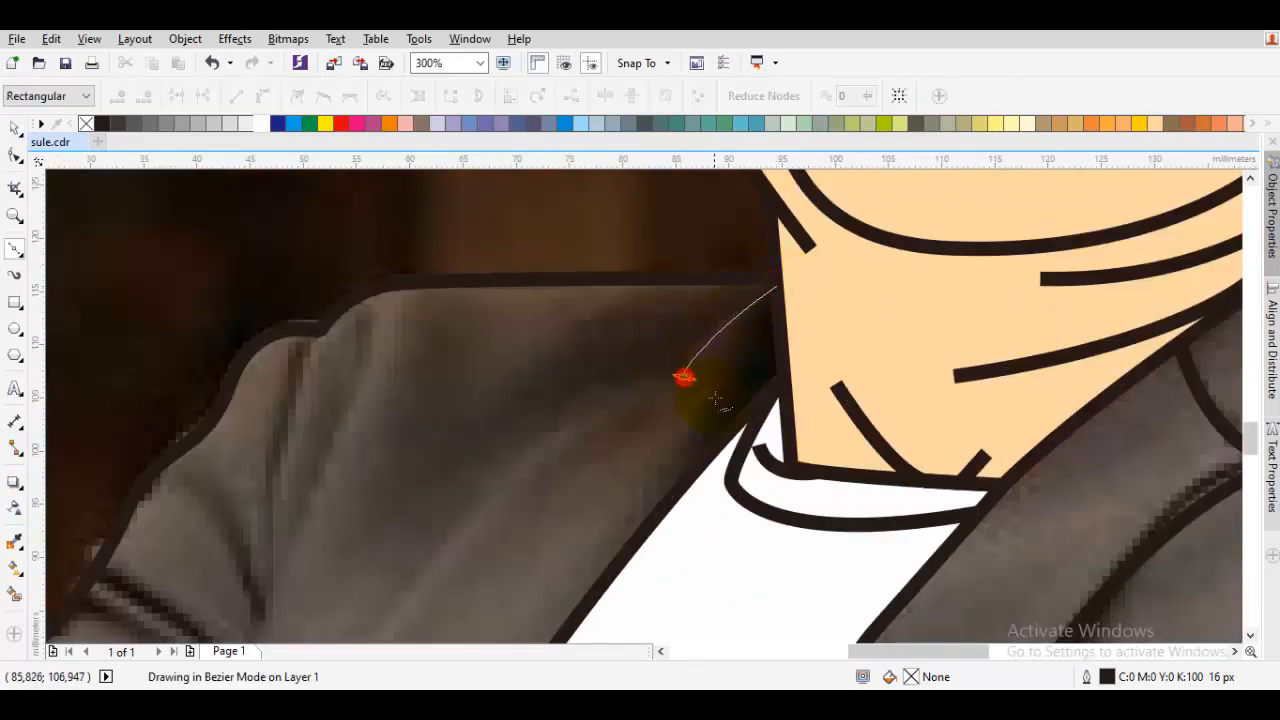
pyautogui.press('space')
pyautogui.scroll(-1, 715, 385)
pyautogui.moveTo(751, 371); pyautogui.dragTo(577, 374)
pyautogui.scroll(1, 502, 374)
pyautogui.click(641, 359)
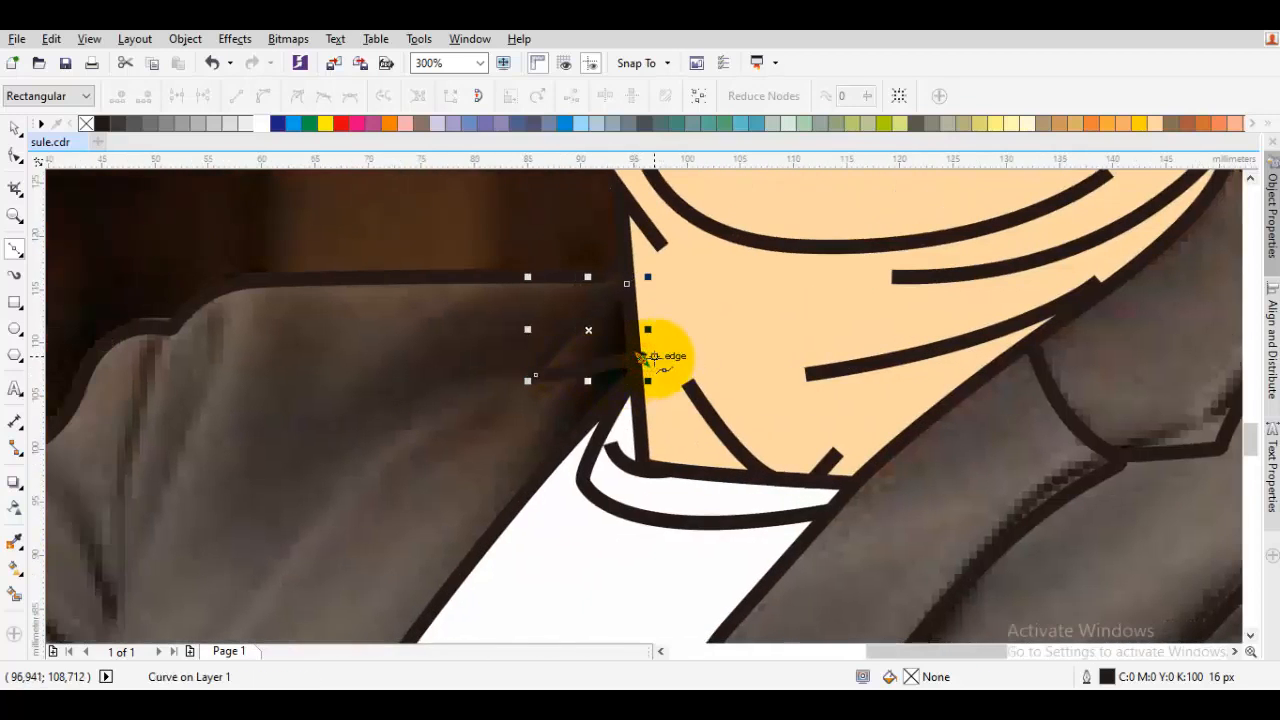
# Draw the left lapel line from the left collar fold's outer corner in a curve down to the jacket's lower edge
pyautogui.scroll(1, 643, 366)
pyautogui.press('space')
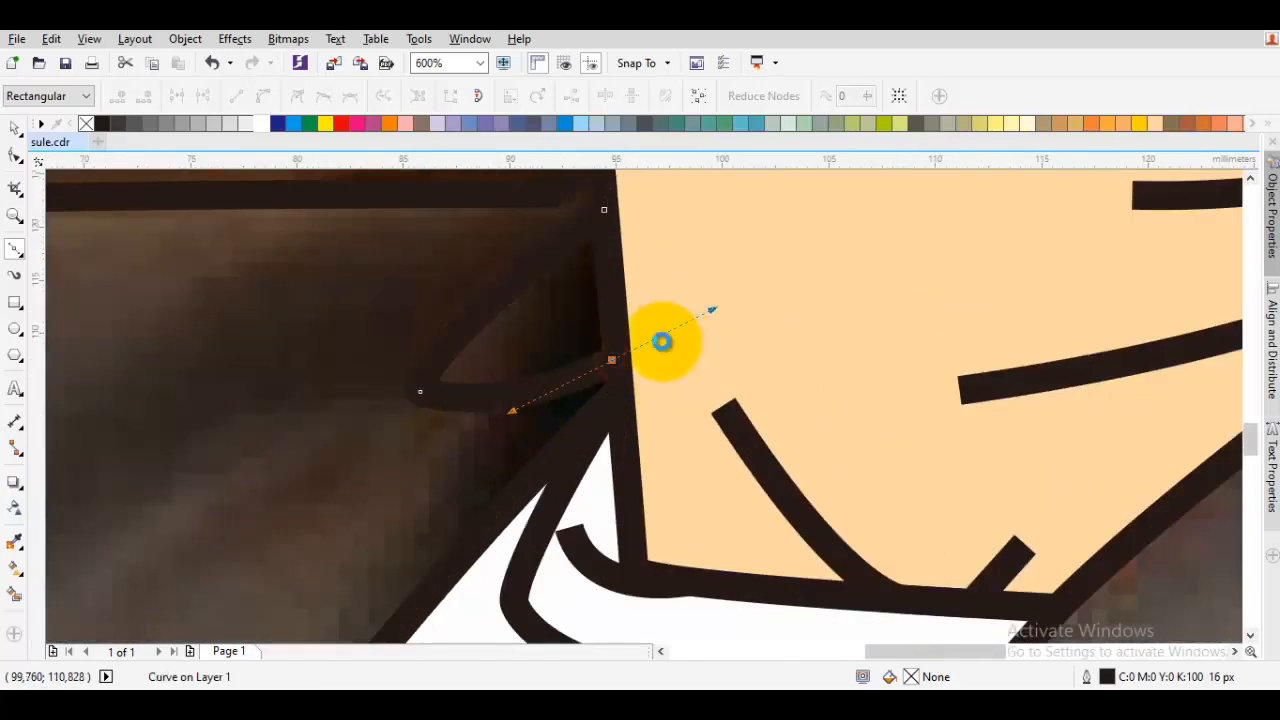
pyautogui.scroll(-1, 663, 340)
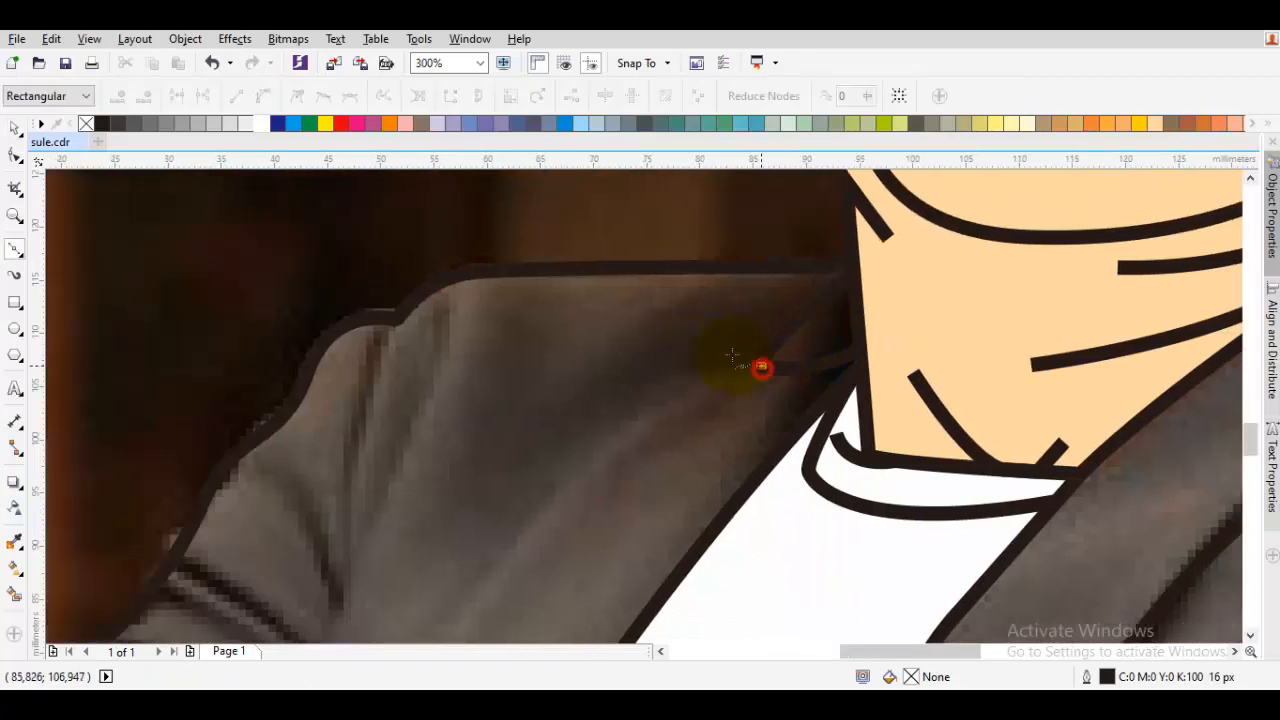
pyautogui.scroll(-1, 604, 414)
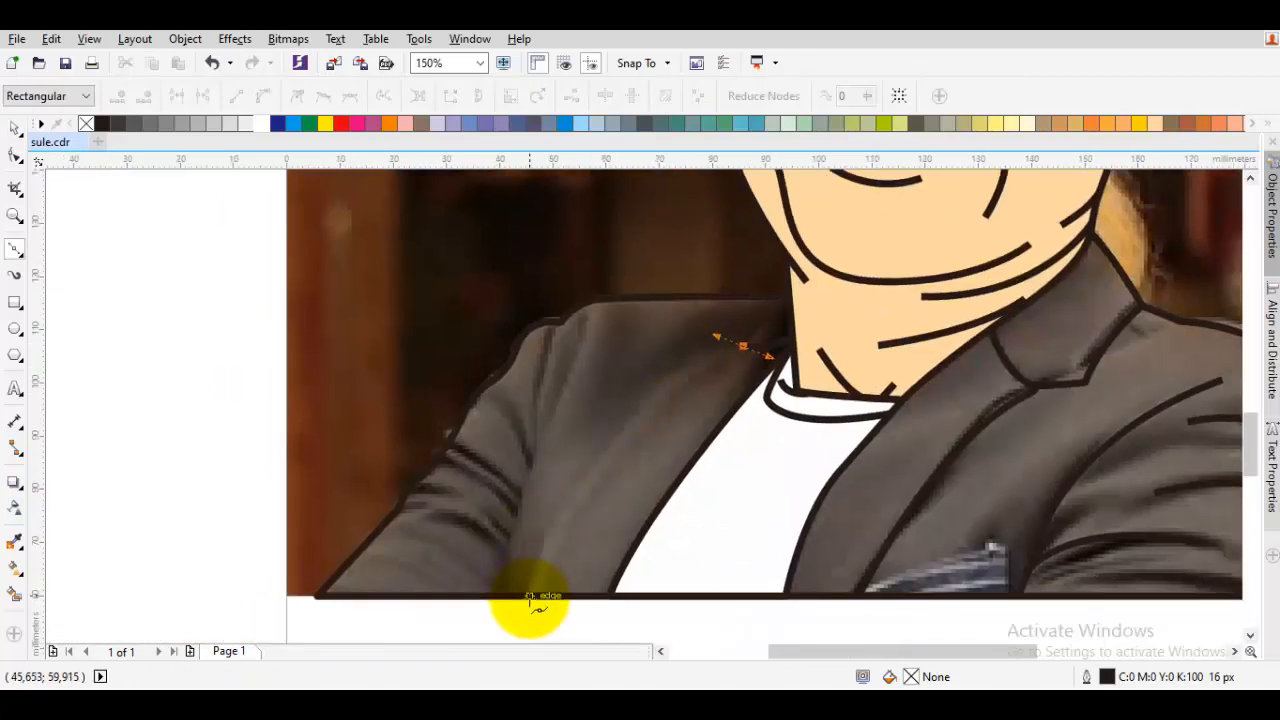
pyautogui.moveTo(530, 597); pyautogui.dragTo(516, 622)
pyautogui.press('space')
pyautogui.press('space')
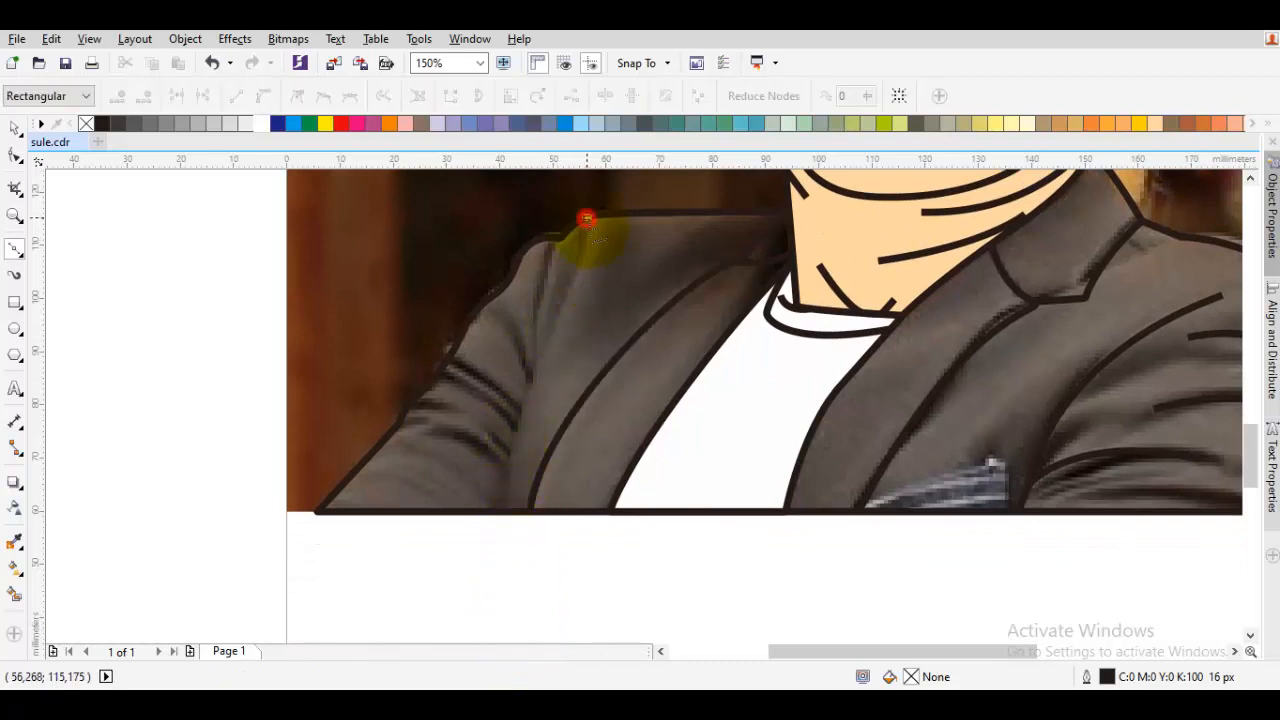
# Draw the left sleeve's seam from the shoulder to the jacket's lower edge and add the crease lines across the sleeve
pyautogui.click(531, 393)
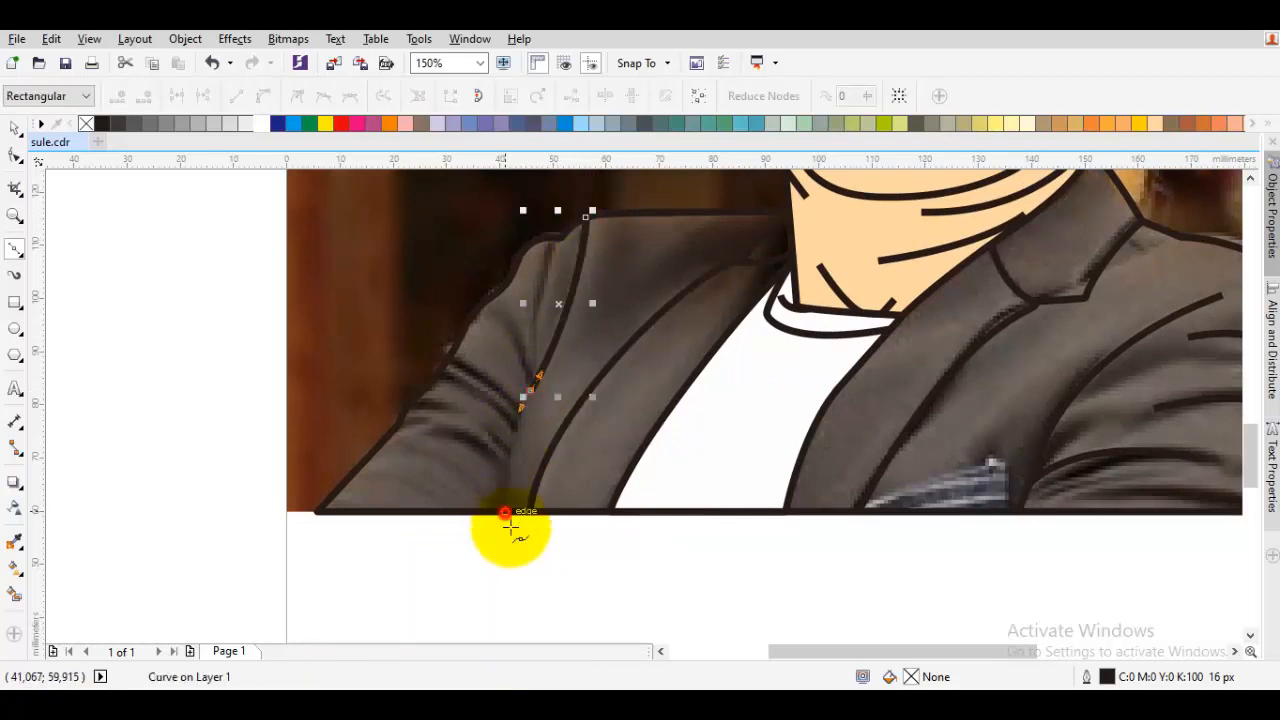
pyautogui.moveTo(510, 527); pyautogui.dragTo(493, 398)
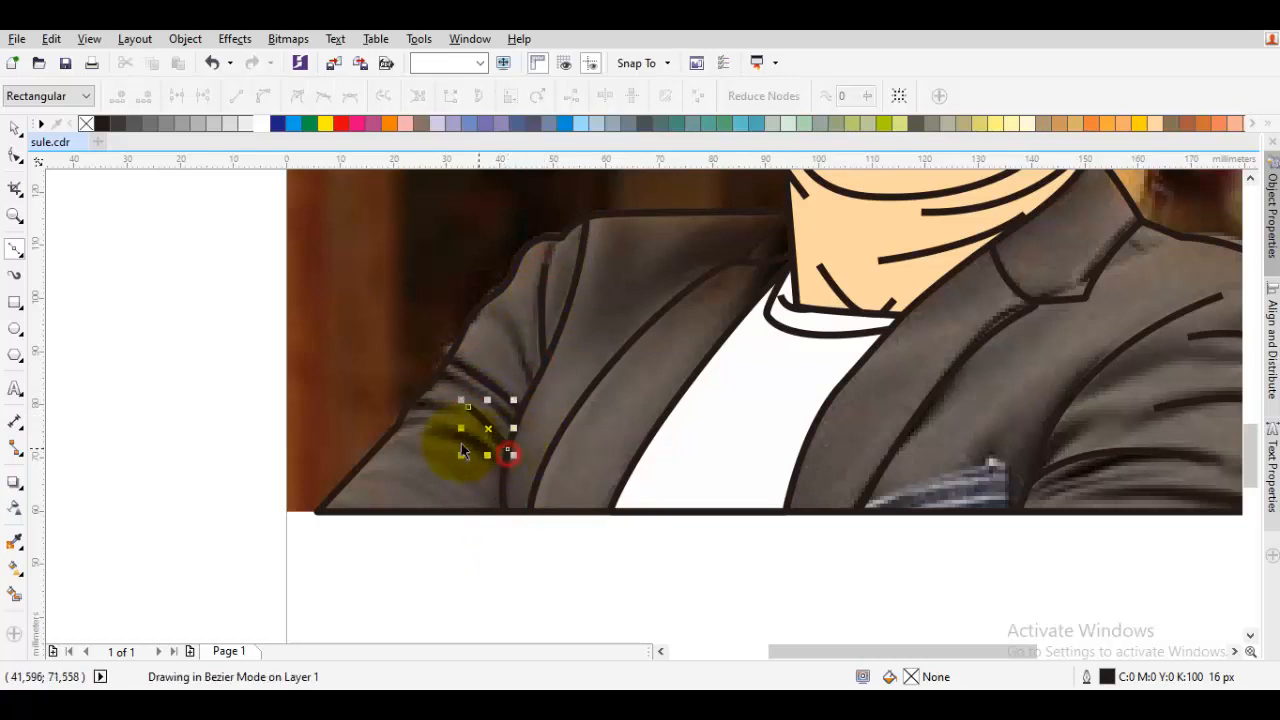
pyautogui.press('space')
pyautogui.scroll(-2, 514, 426)
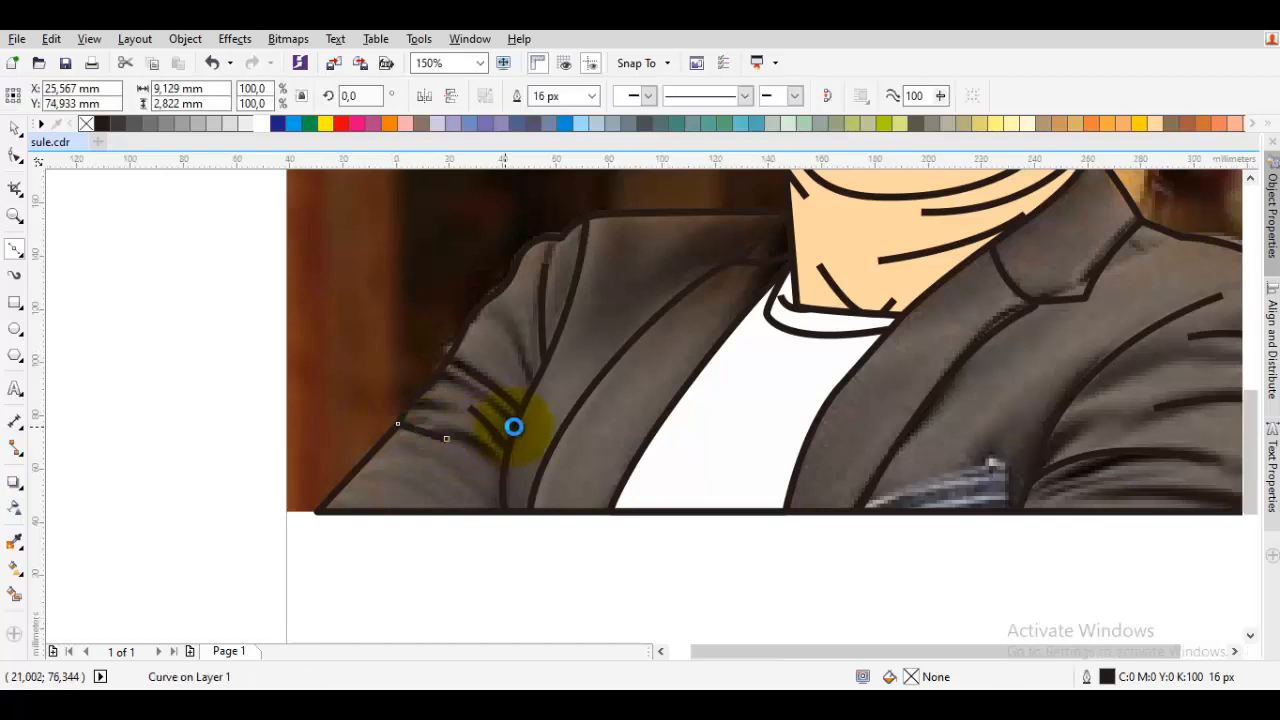
pyautogui.click(551, 414)
# Draw the lowest fold line on the right sleeve, curving outward and ending on the jacket's lower edge
pyautogui.scroll(2, 551, 413)
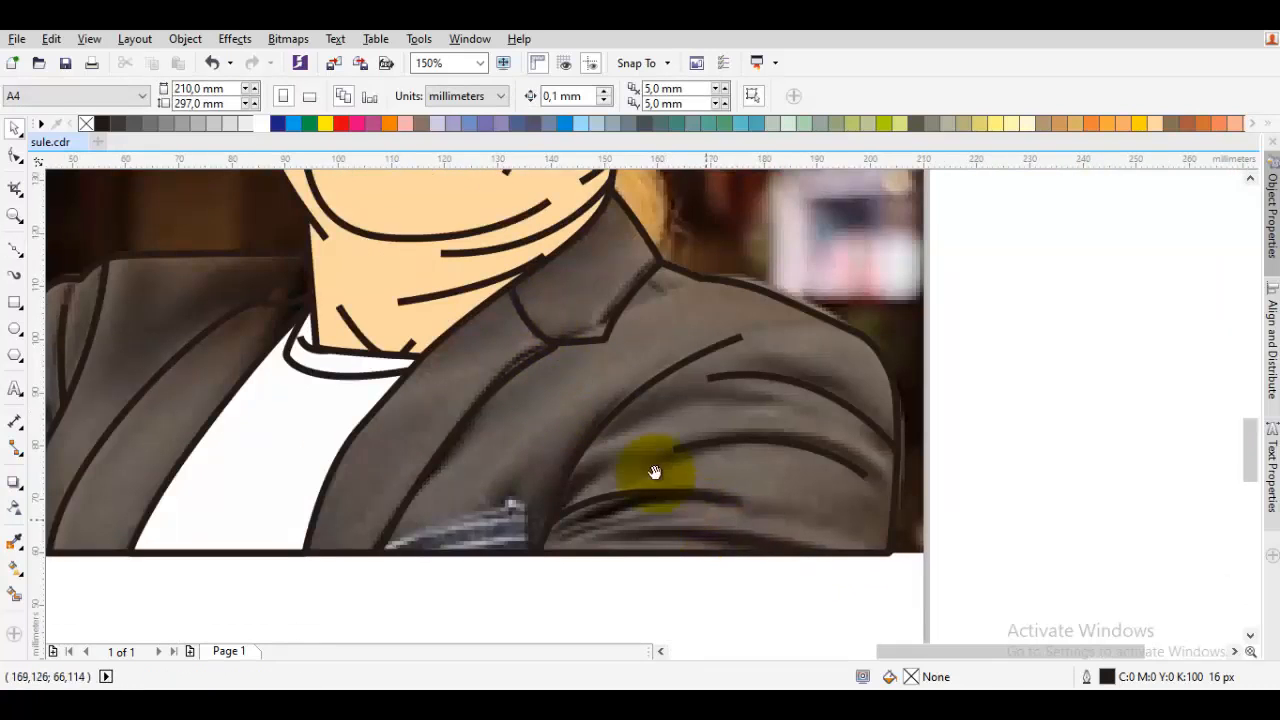
pyautogui.moveTo(655, 472); pyautogui.dragTo(633, 464)
pyautogui.press('space')
pyautogui.moveTo(545, 471); pyautogui.dragTo(676, 478)
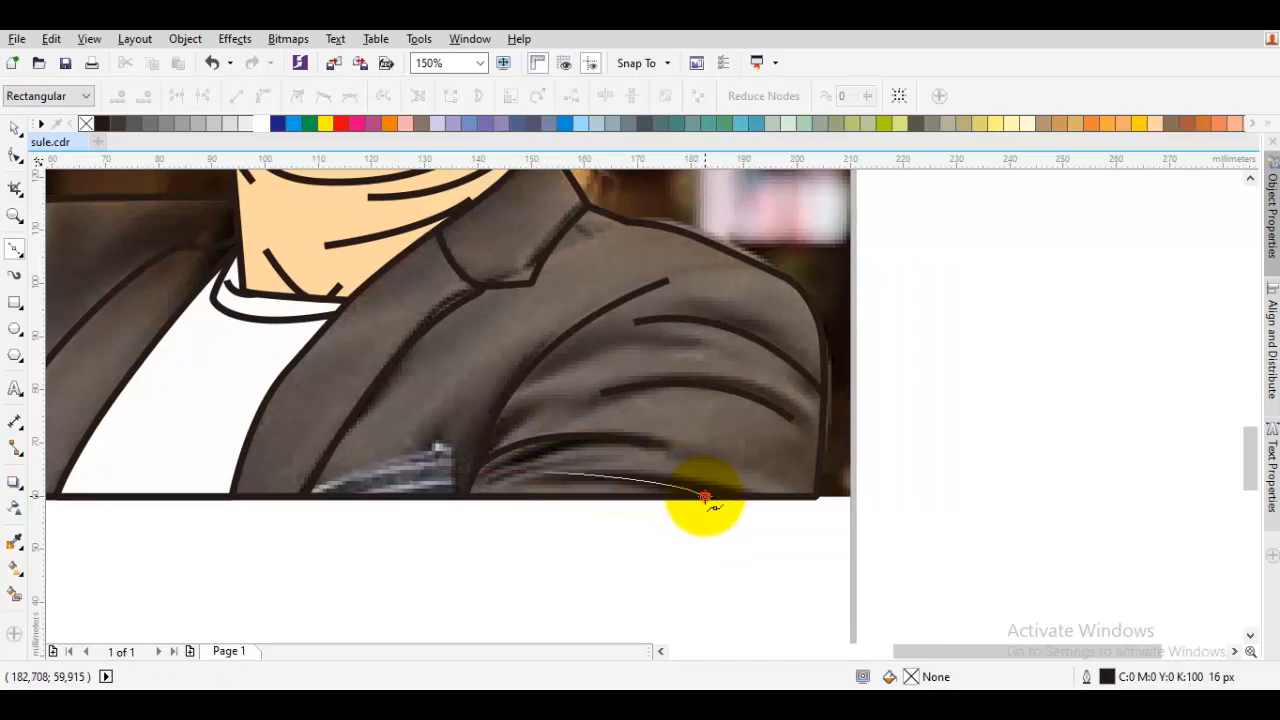
pyautogui.click(705, 496)
pyautogui.moveTo(559, 405); pyautogui.dragTo(694, 390)
pyautogui.press('space')
# Draw the pocket square's outline from the right lapel's lower end to its peak and down, plus a short fold line above
pyautogui.click(575, 379)
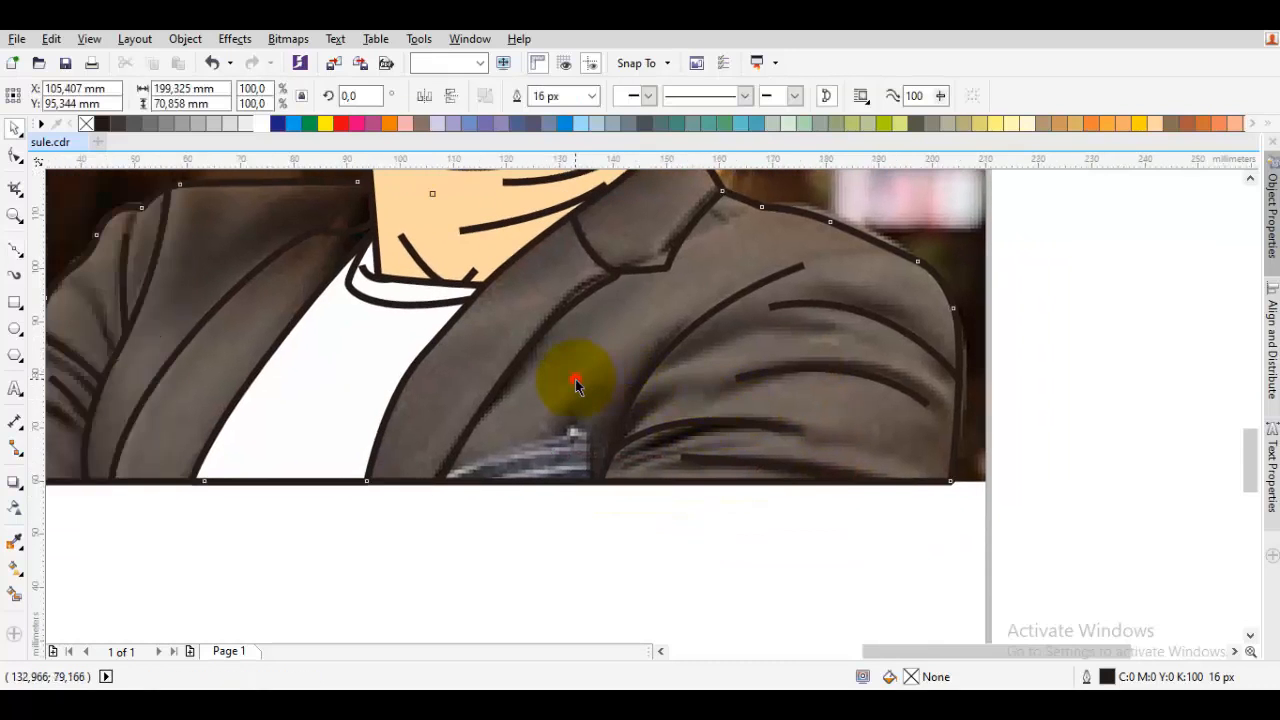
pyautogui.scroll(1, 557, 425)
pyautogui.press('F10')
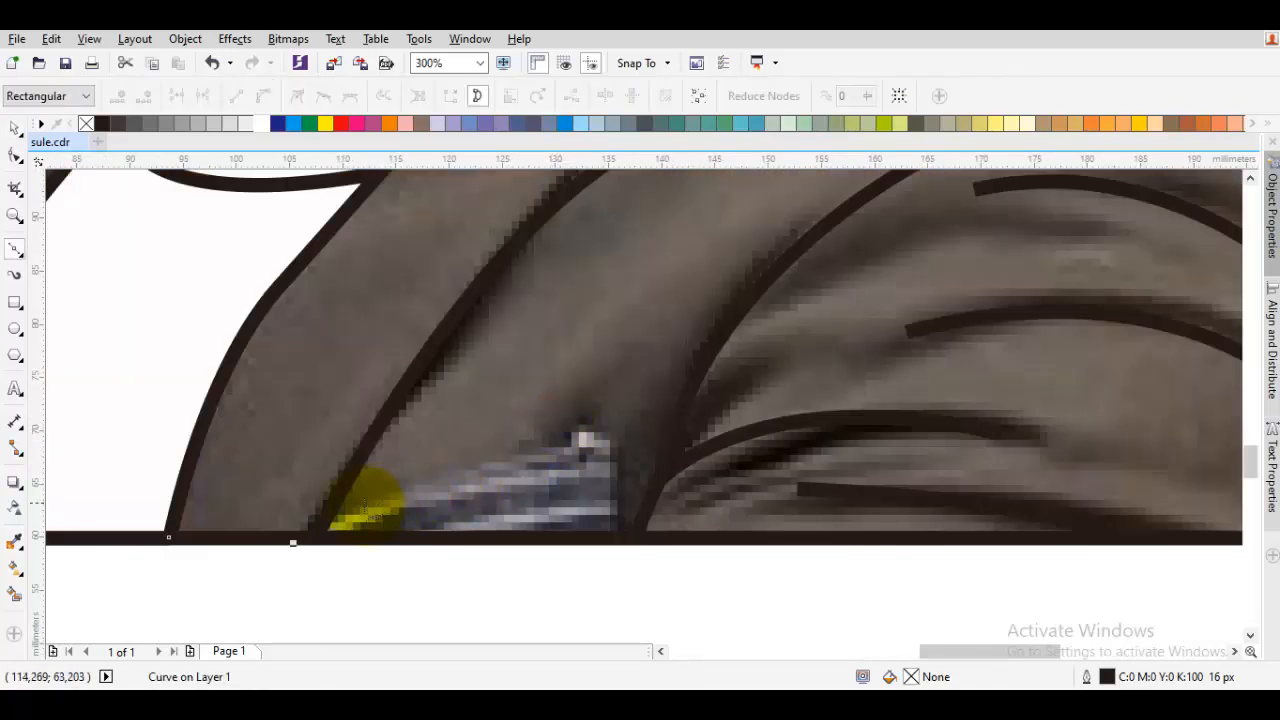
pyautogui.moveTo(320, 537); pyautogui.dragTo(553, 462)
pyautogui.click(575, 495)
pyautogui.press('space')
pyautogui.press('Escape')
pyautogui.press('space')
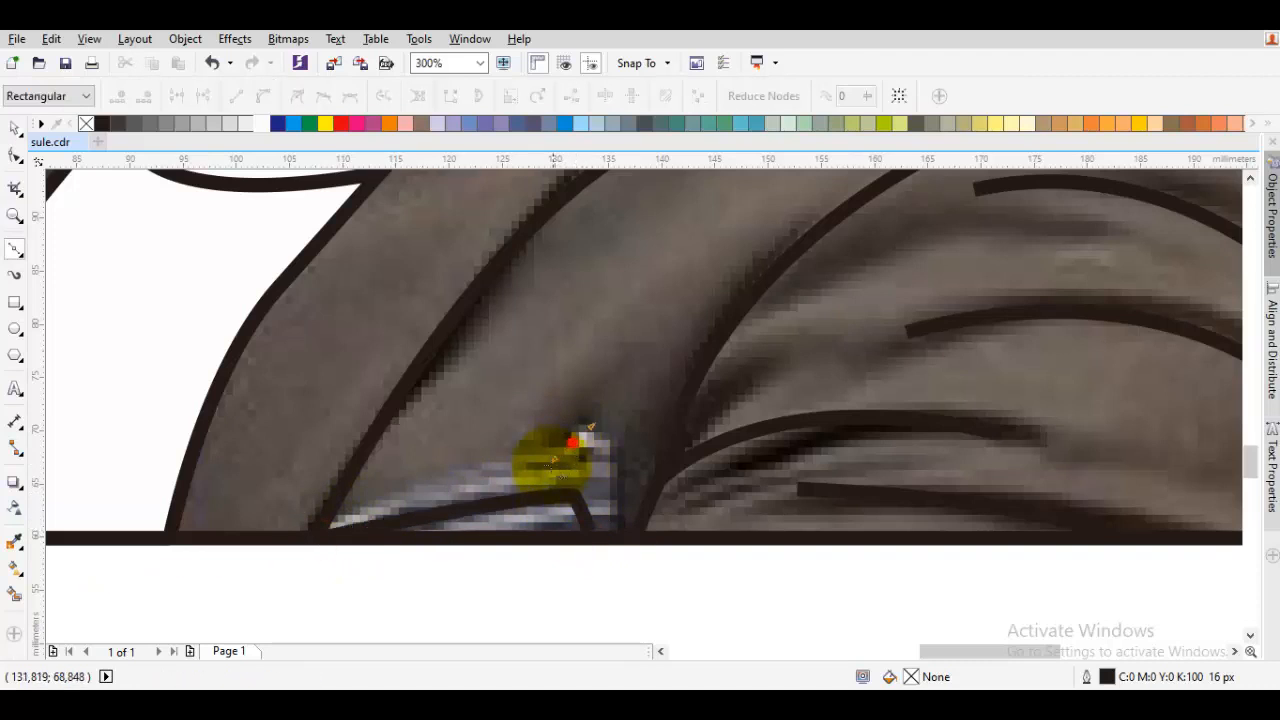
pyautogui.scroll(-2, 543, 449)
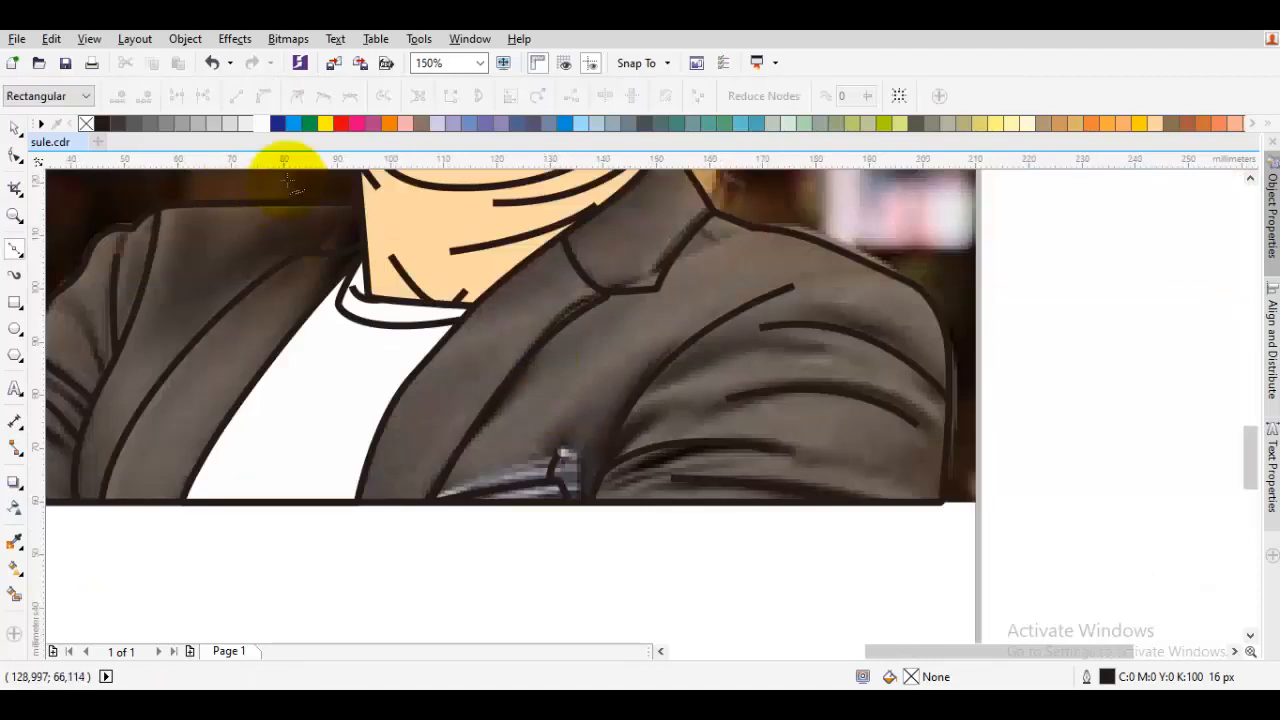
# Fill the jacket shape with 70% black
pyautogui.moveTo(144, 122)
pyautogui.mouseDown()
pyautogui.moveTo(501, 321)
pyautogui.moveTo(503, 363)
pyautogui.mouseUp()
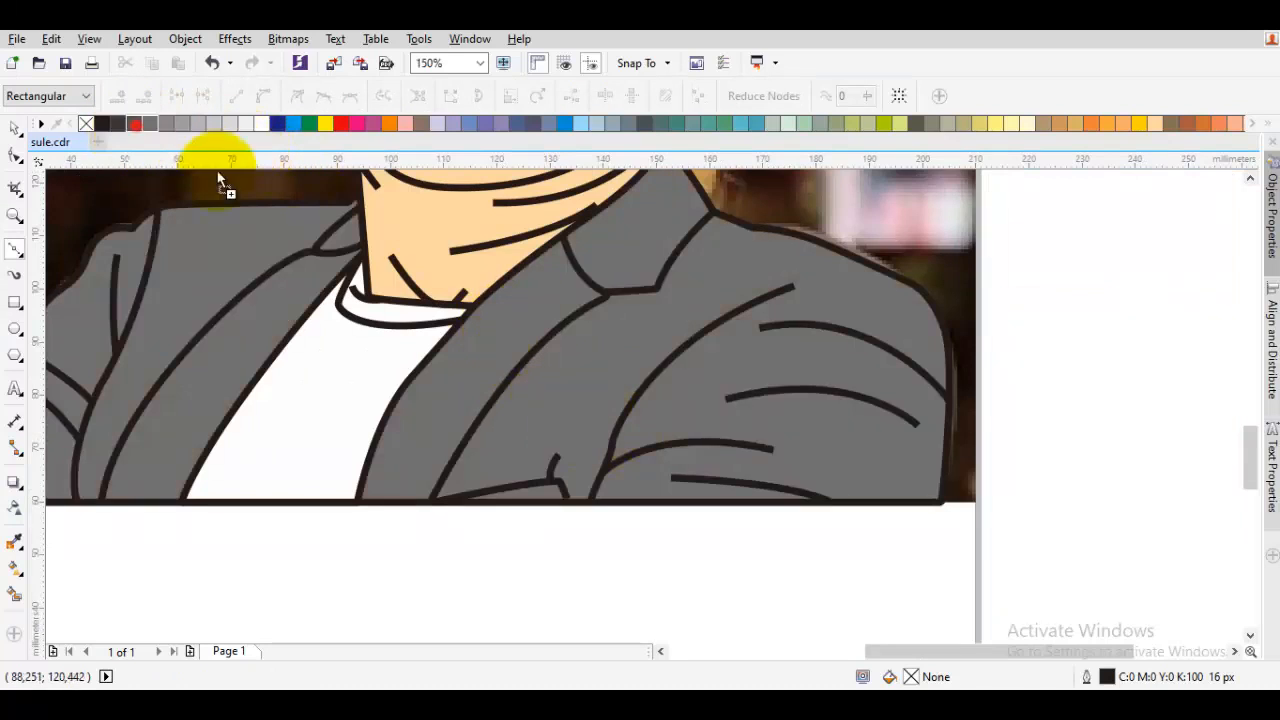
pyautogui.scroll(-1, 522, 334)
pyautogui.moveTo(587, 336); pyautogui.dragTo(557, 350)
pyautogui.click(786, 388)
pyautogui.press('space')
pyautogui.click(545, 357)
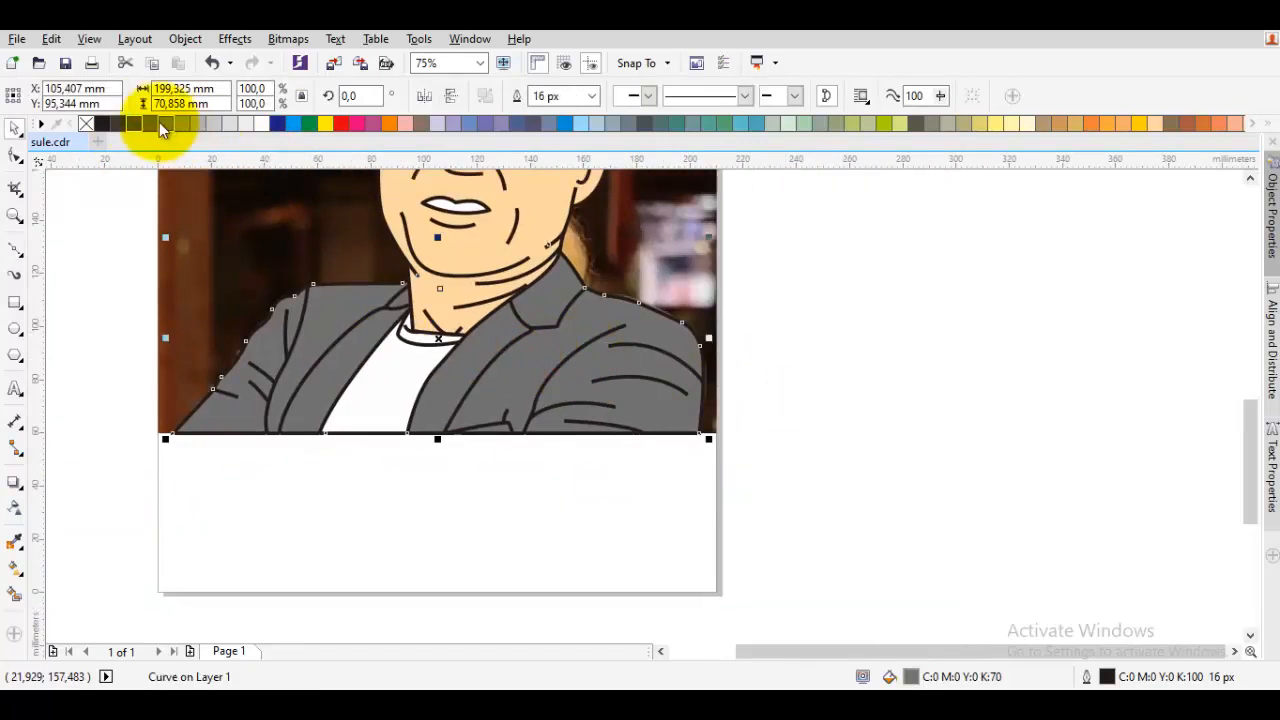
# Try a 90% black fill on the jacket, and refill it with the next lighter dark grey
pyautogui.click(119, 122)
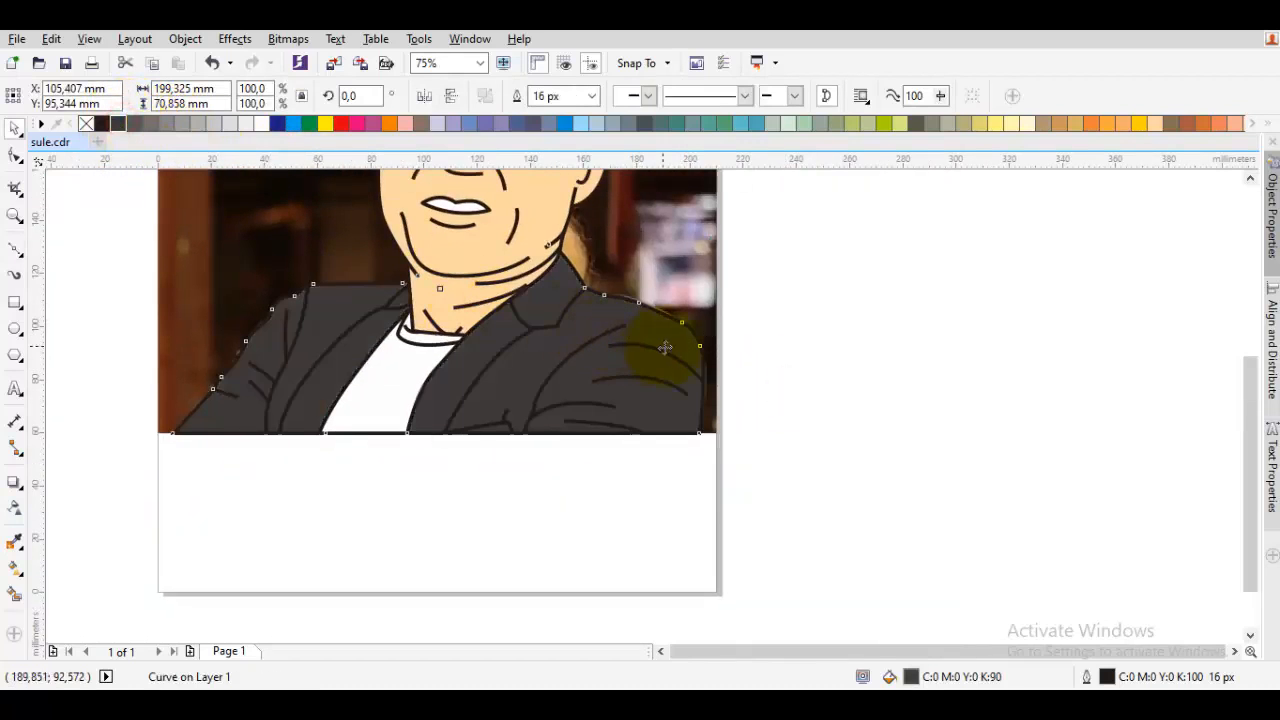
pyautogui.scroll(-1, 588, 345)
pyautogui.click(771, 363)
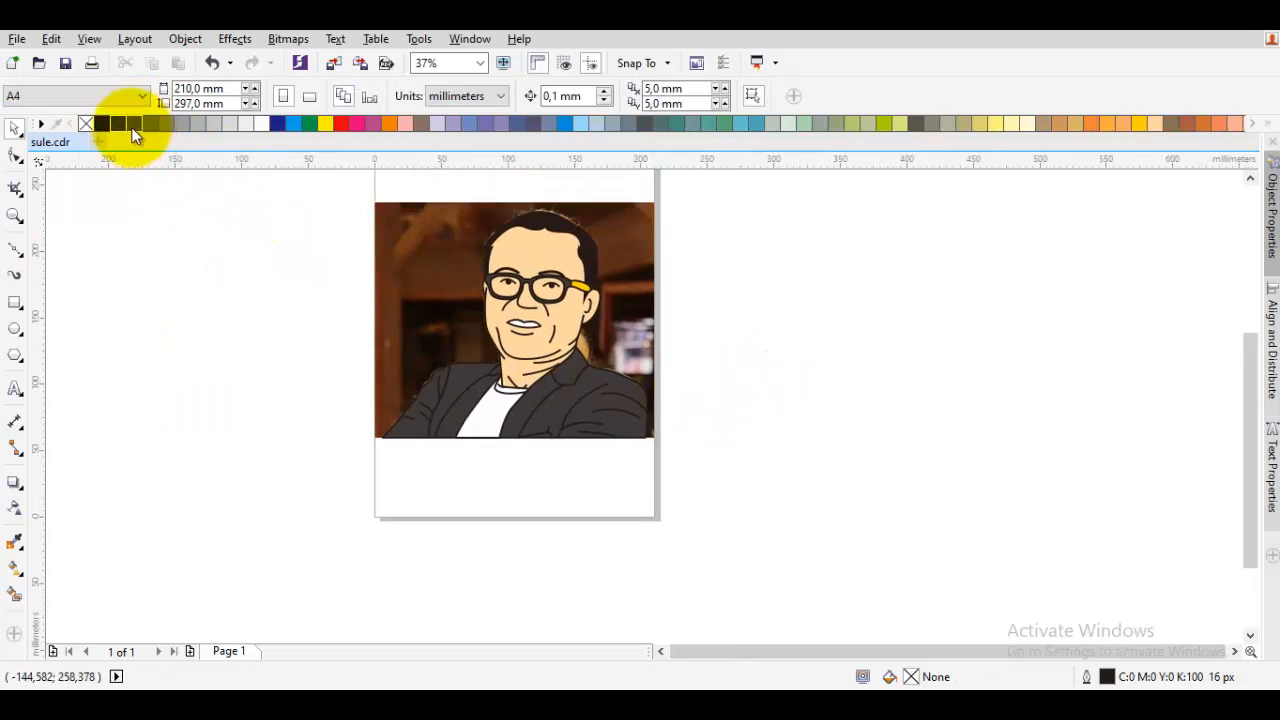
pyautogui.click(463, 381)
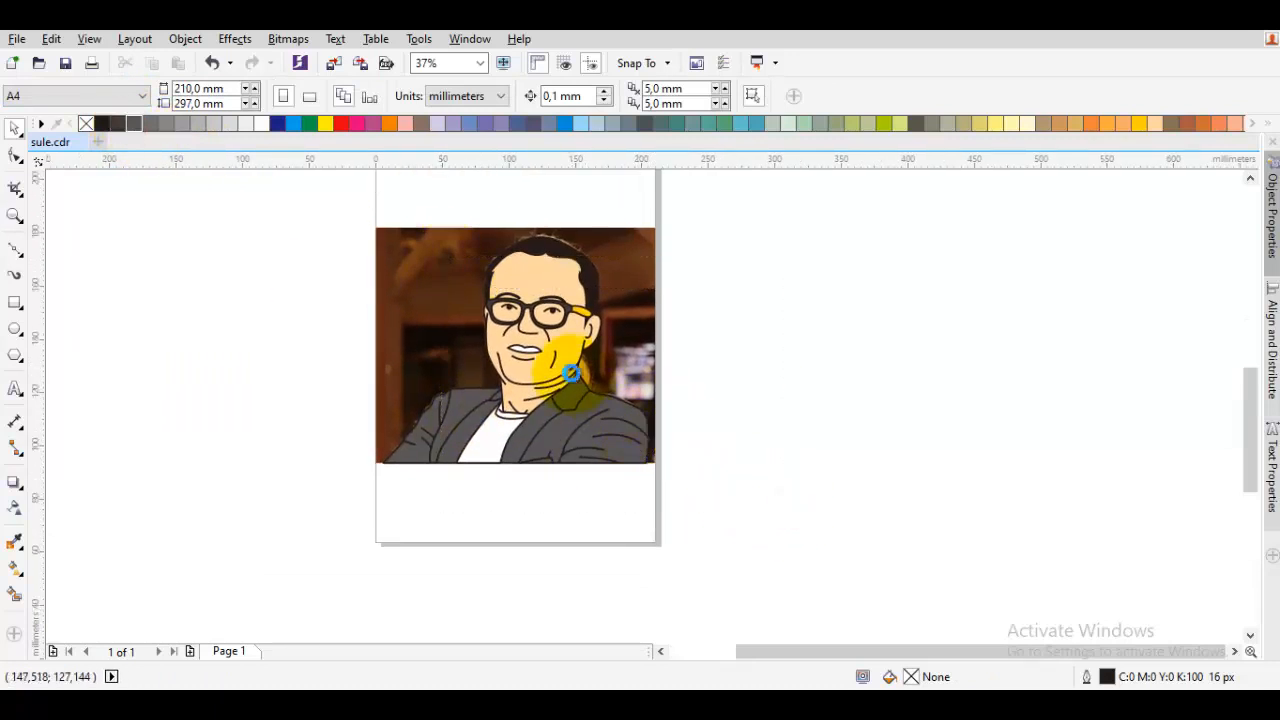
# Draw a closed Pen shape about 22.5 mm wide and 43 mm high over the orange area between the ear and jacket collar
pyautogui.scroll(4, 586, 380)
pyautogui.scroll(1, 599, 298)
pyautogui.moveTo(601, 280); pyautogui.dragTo(585, 364)
pyautogui.press('p')
pyautogui.moveTo(561, 282); pyautogui.dragTo(641, 347)
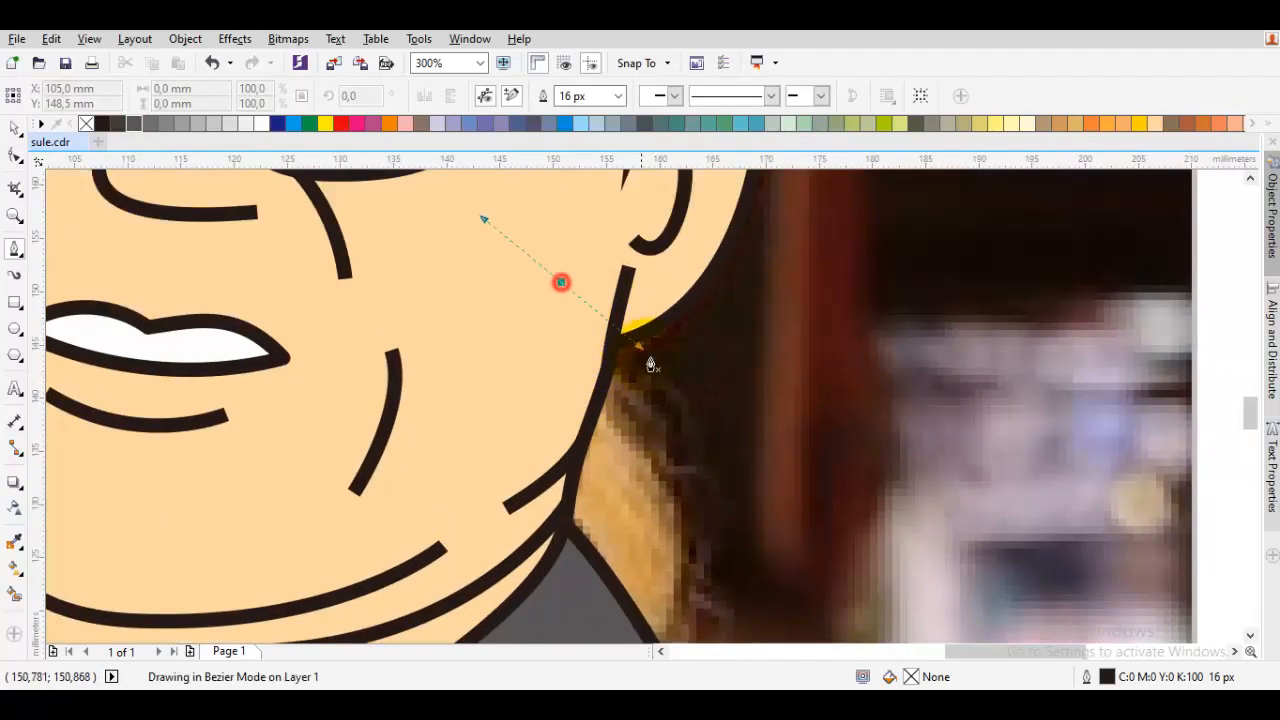
pyautogui.click(686, 483)
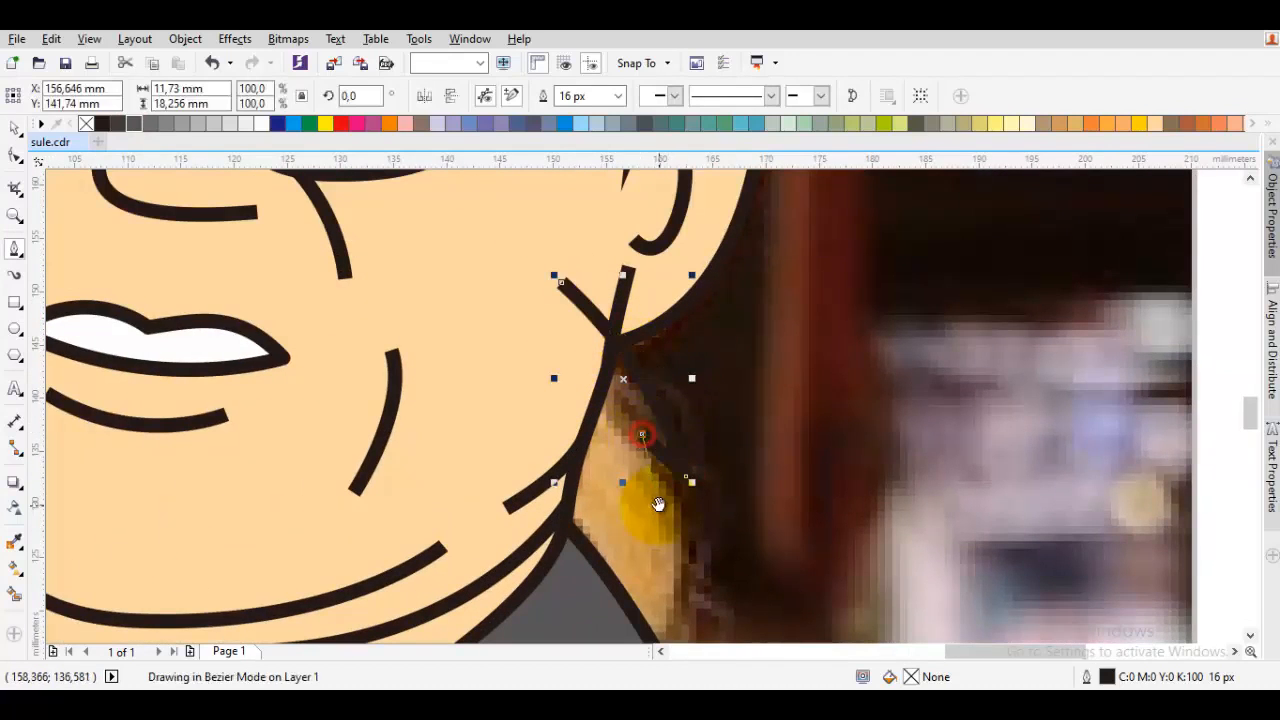
pyautogui.moveTo(658, 504); pyautogui.dragTo(625, 310)
pyautogui.moveTo(632, 512); pyautogui.dragTo(571, 632)
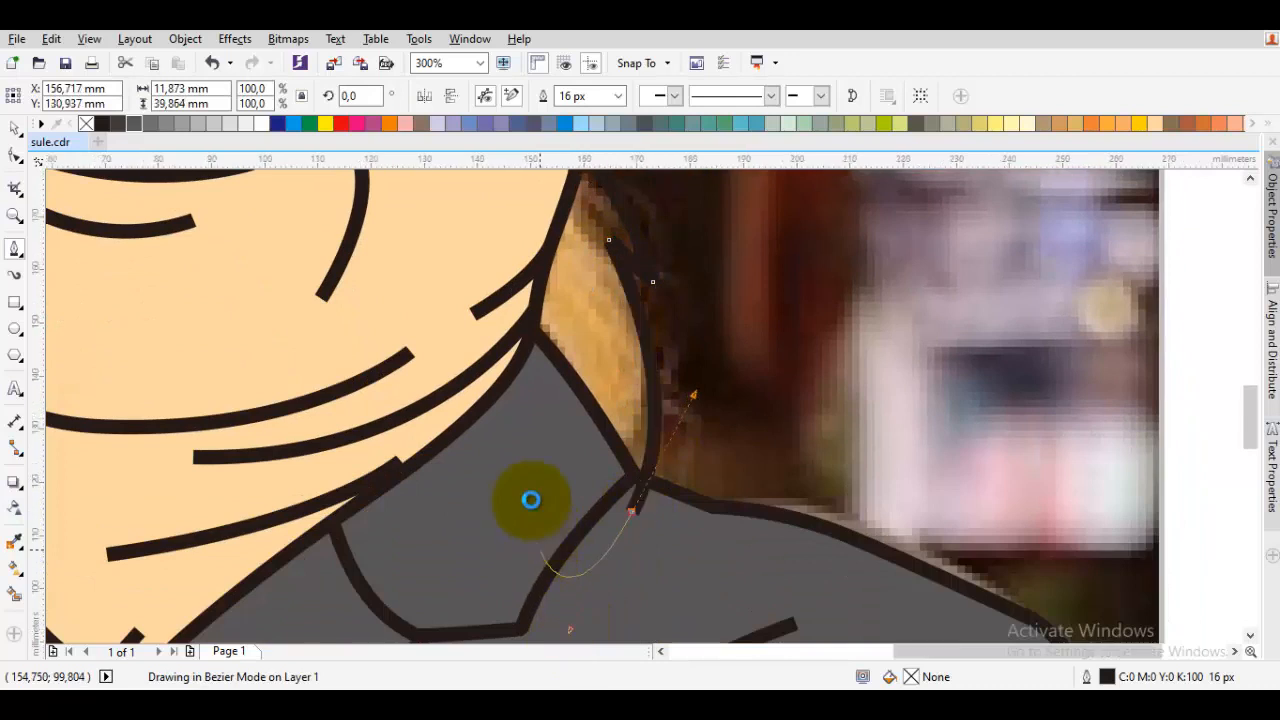
pyautogui.scroll(-1, 531, 500)
pyautogui.click(478, 478)
pyautogui.click(535, 316)
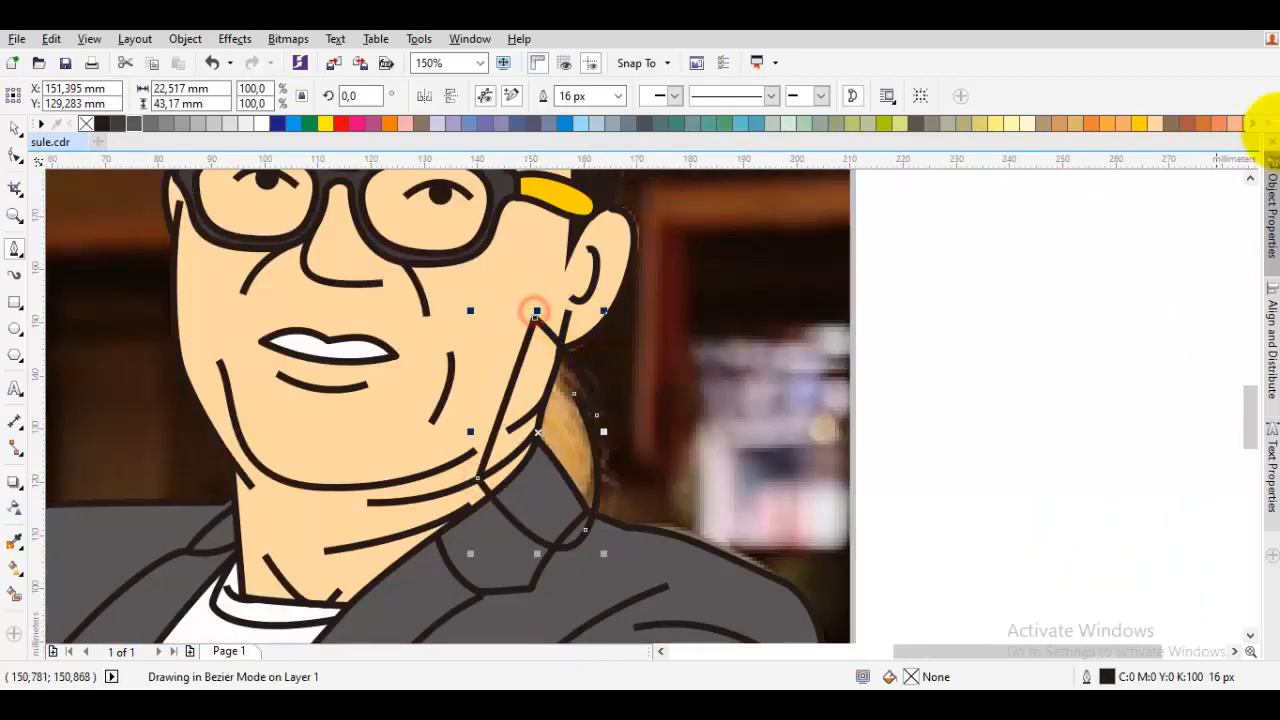
# Fill the new shape beside the neck with yellow C0 M20 Y100 K0 and order it directly in front of the background photo
pyautogui.click(1133, 125)
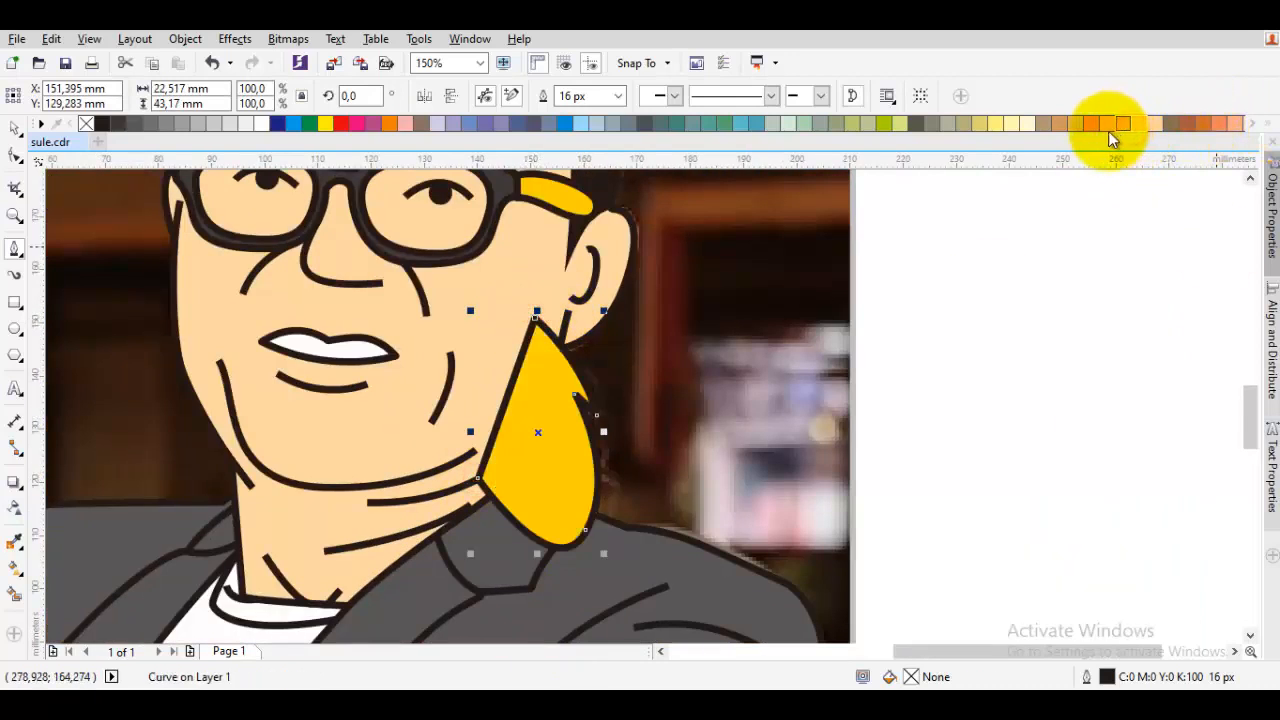
pyautogui.rightClick(571, 392)
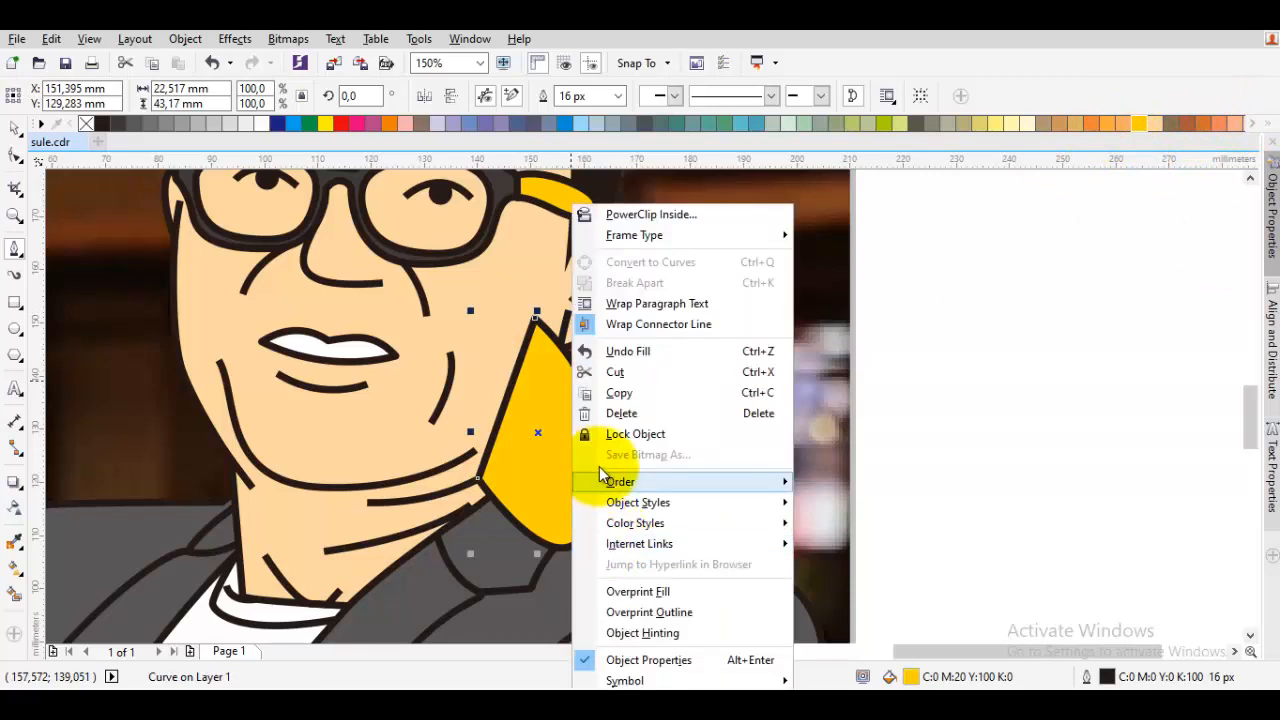
pyautogui.moveTo(610, 481)
pyautogui.click(834, 620)
pyautogui.click(743, 500)
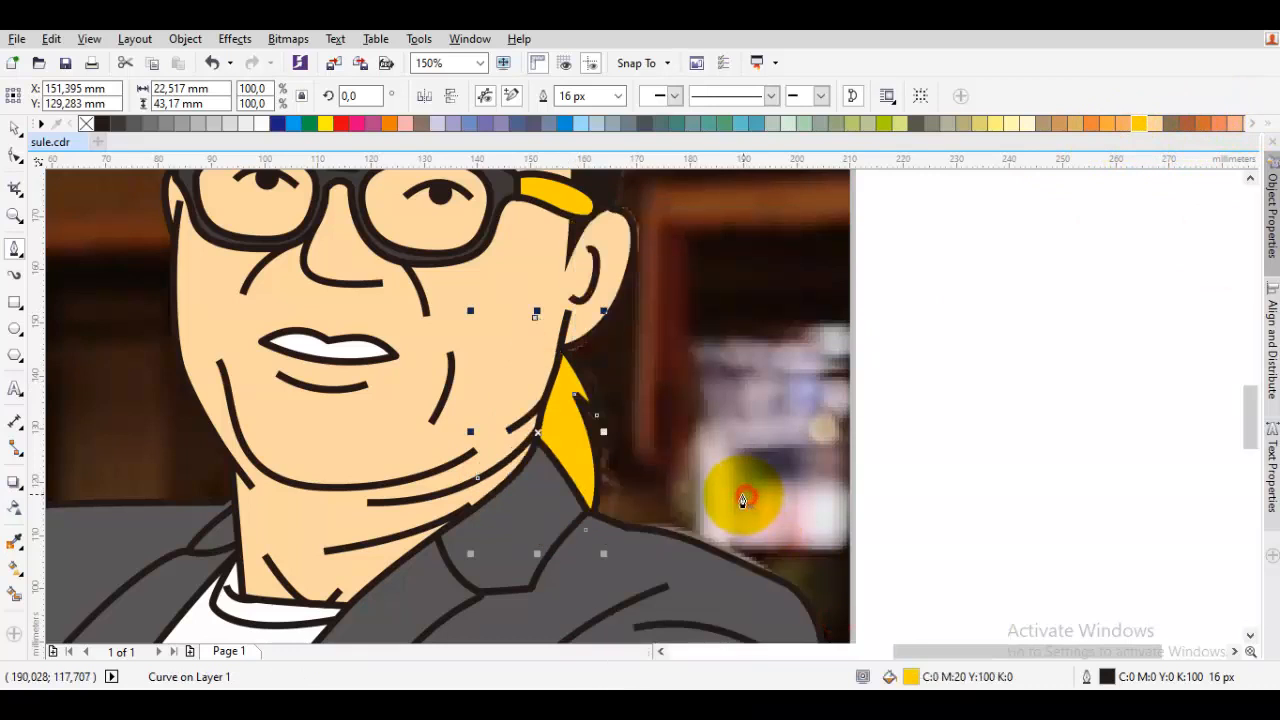
# Recolour the shape behind the neck to orange C0 M40 Y80 K0 and remove its outline
pyautogui.scroll(-1, 734, 497)
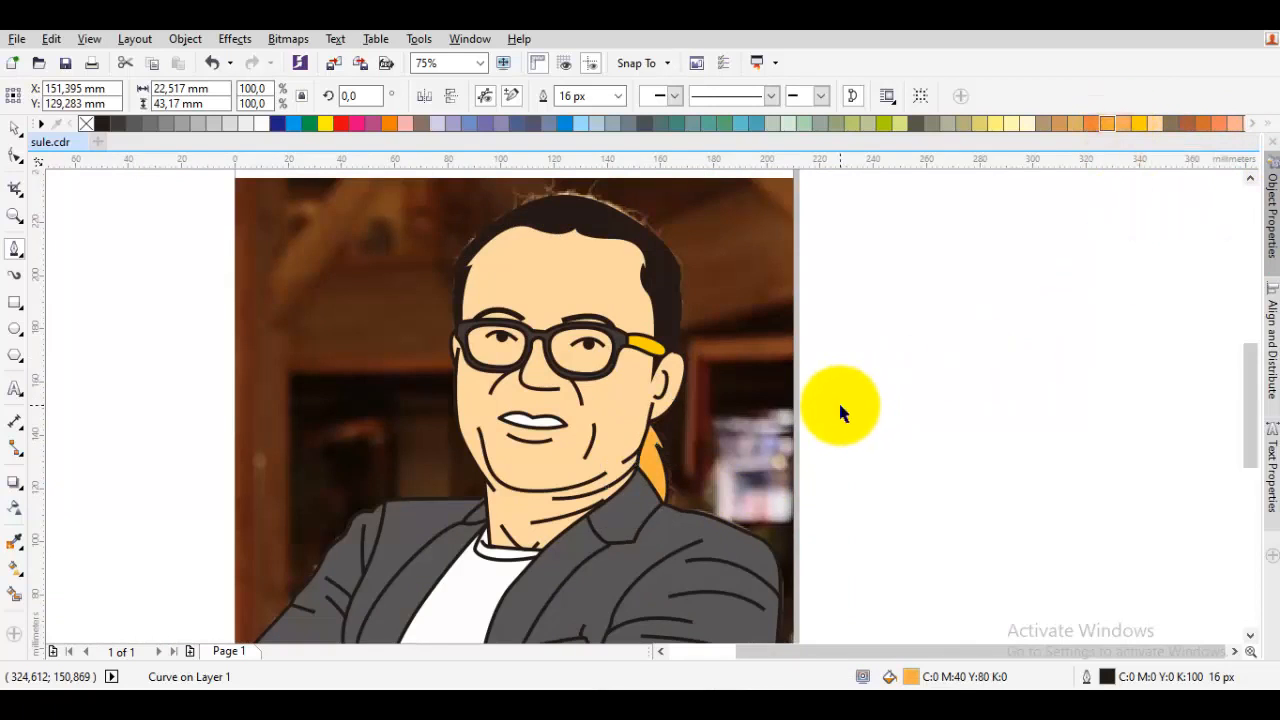
pyautogui.click(880, 428)
pyautogui.scroll(-1, 915, 443)
pyautogui.scroll(1, 772, 430)
pyautogui.click(735, 445)
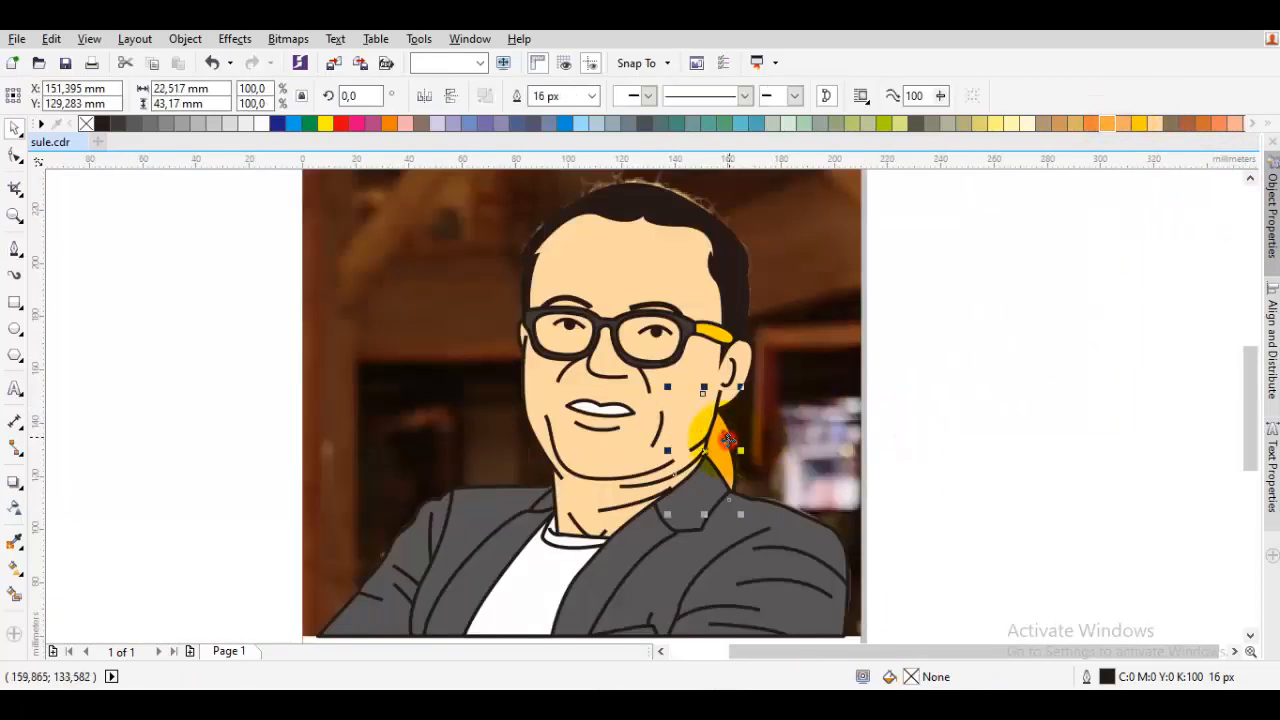
pyautogui.scroll(-1, 882, 447)
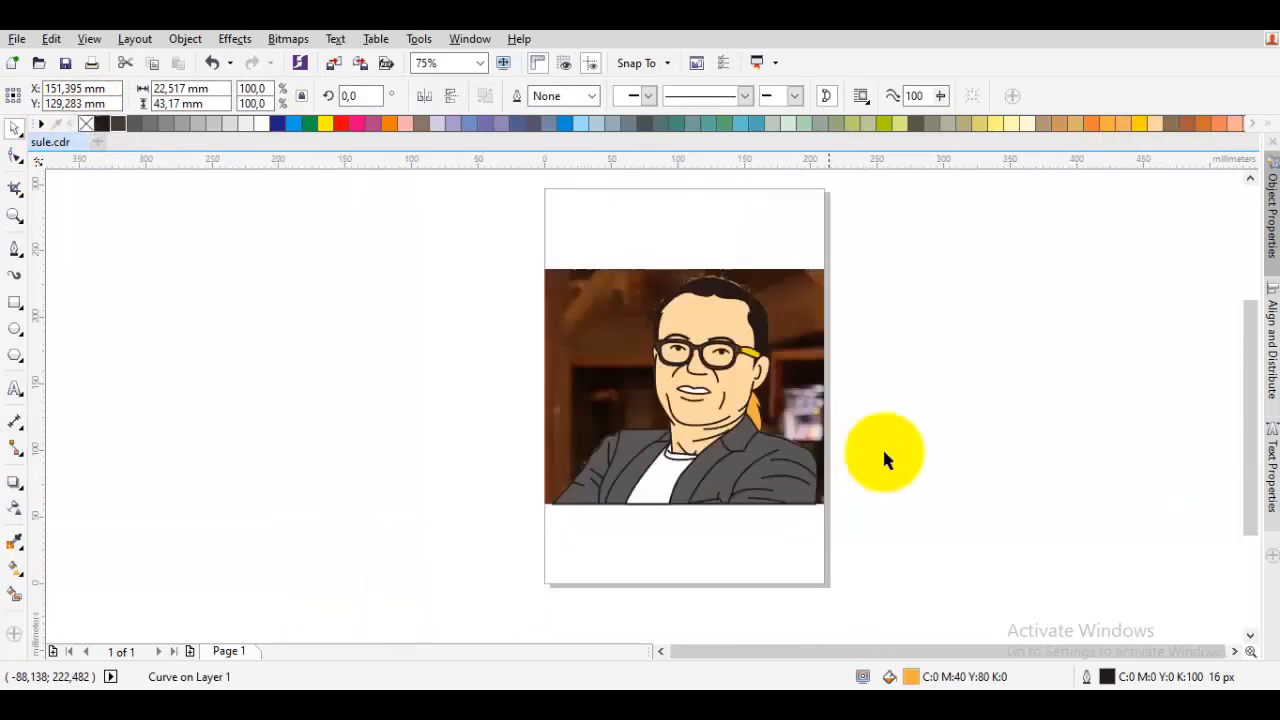
pyautogui.click(902, 455)
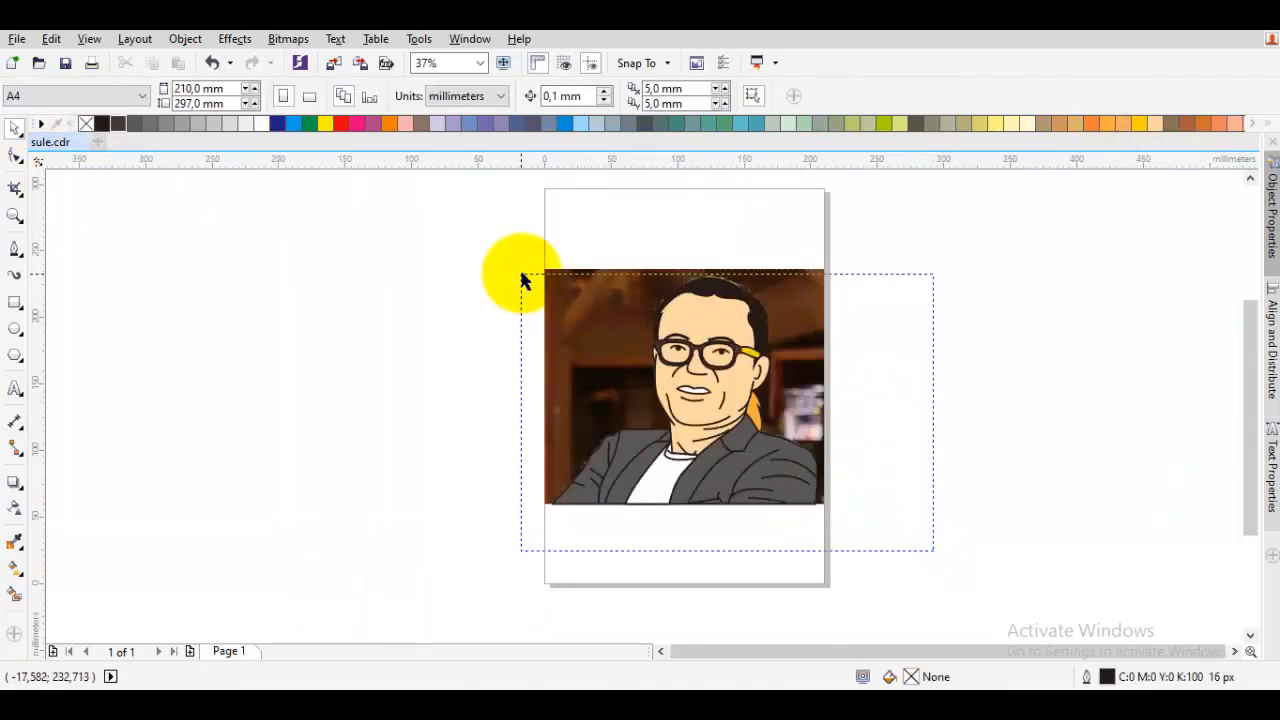
# Copy all the vector portrait objects to the empty area beside the page and group the copy
pyautogui.moveTo(721, 322); pyautogui.dragTo(450, 291)
pyautogui.moveTo(448, 290); pyautogui.dragTo(839, 290)
pyautogui.rightClick(839, 290)
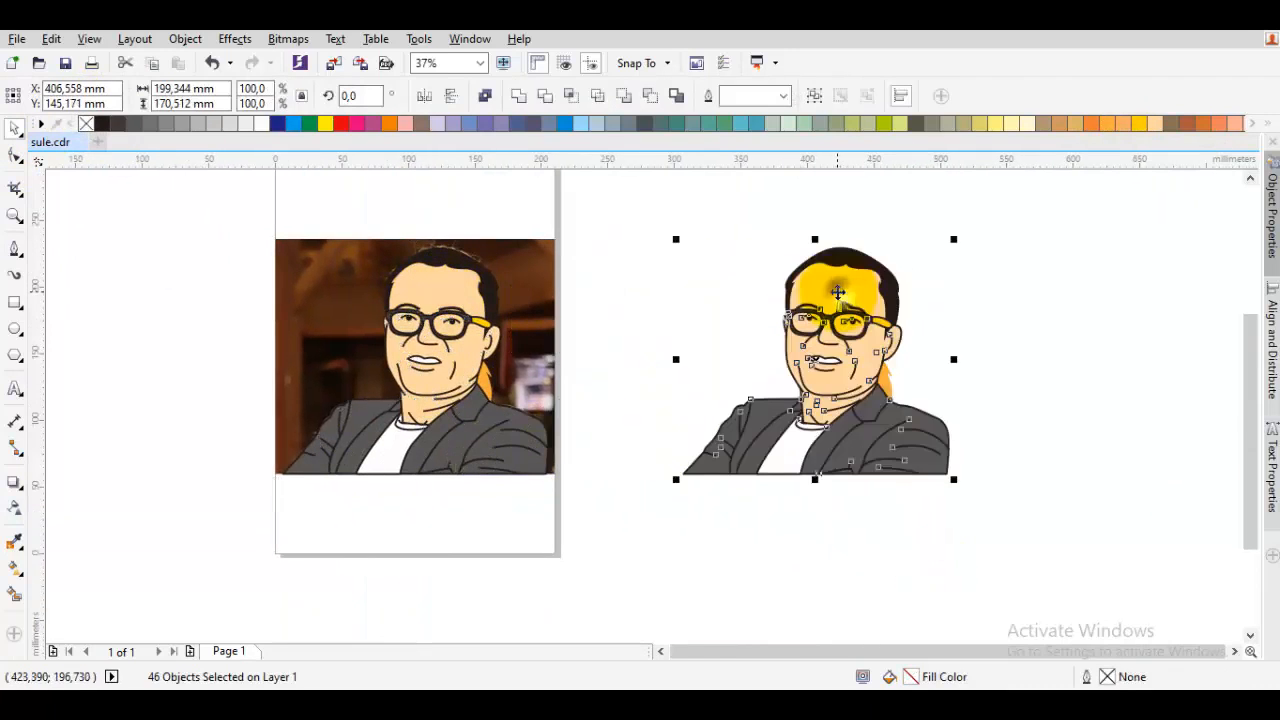
pyautogui.rightClick(838, 290)
pyautogui.click(898, 372)
pyautogui.click(1043, 354)
pyautogui.scroll(1, 931, 354)
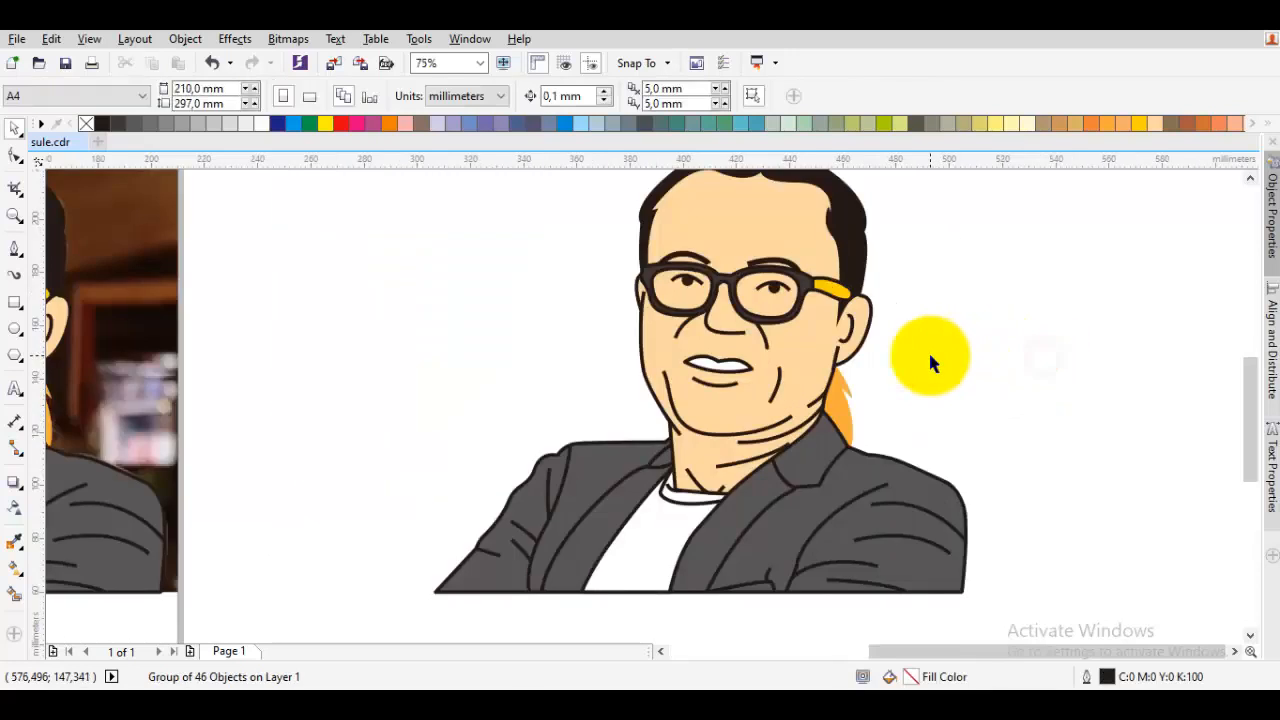
pyautogui.scroll(-1, 928, 352)
# Undo the grouping and the copying of the portrait artwork
pyautogui.press('z')
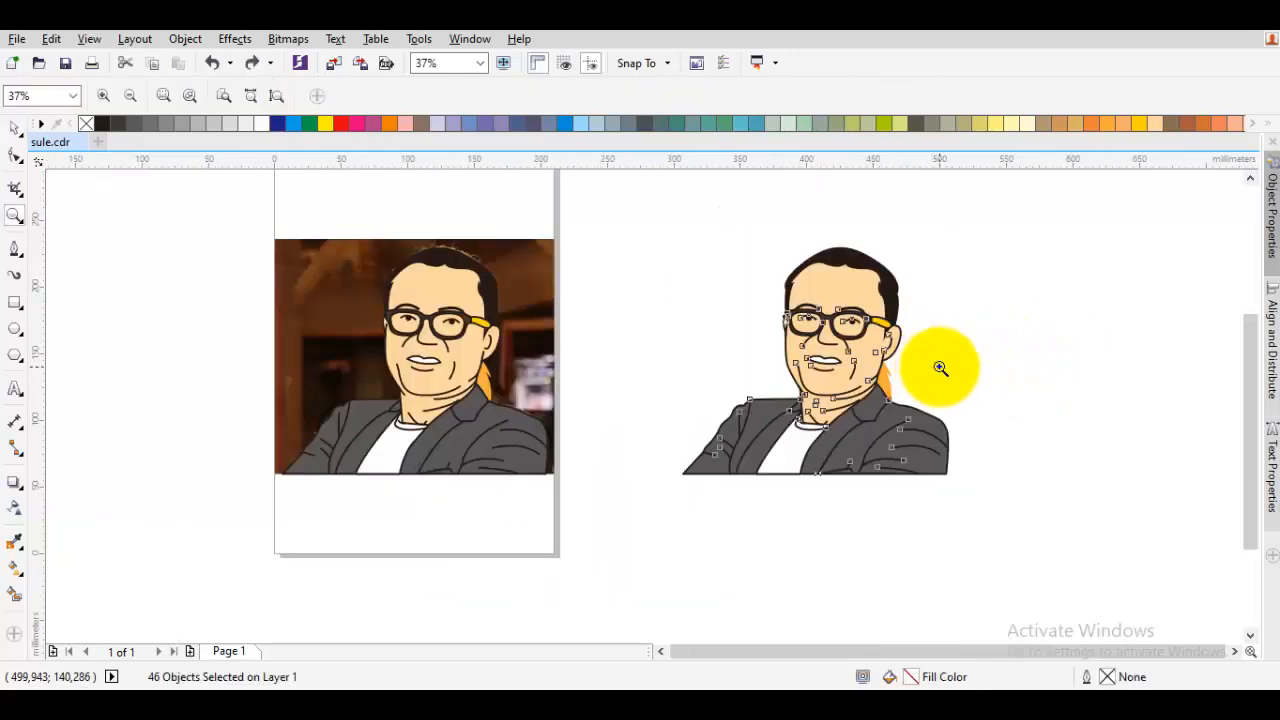
pyautogui.hotkey('ctrl', 'z')
pyautogui.click(831, 354)
pyautogui.press('space')
# Select the skin-coloured face shape around the mouth and remove its fill
pyautogui.click(447, 352)
pyautogui.moveTo(447, 352); pyautogui.dragTo(1240, 366)
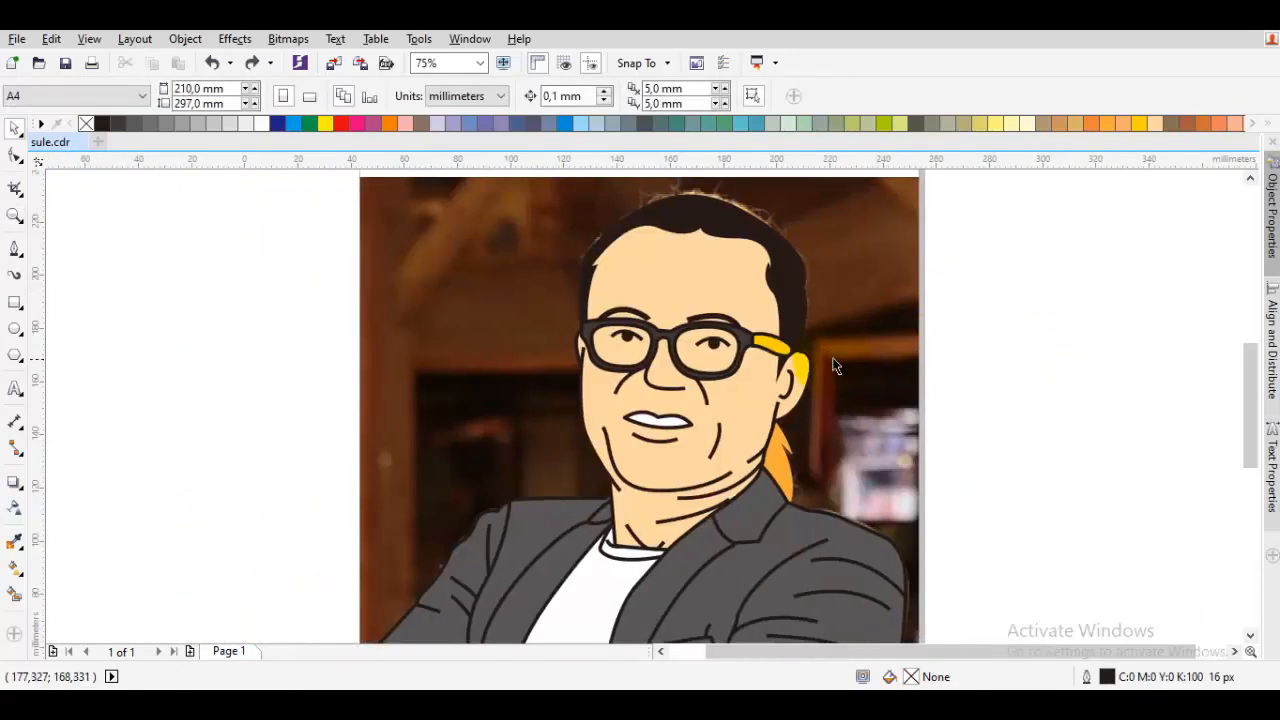
pyautogui.scroll(1, 726, 443)
pyautogui.scroll(1, 586, 391)
pyautogui.doubleClick(577, 393)
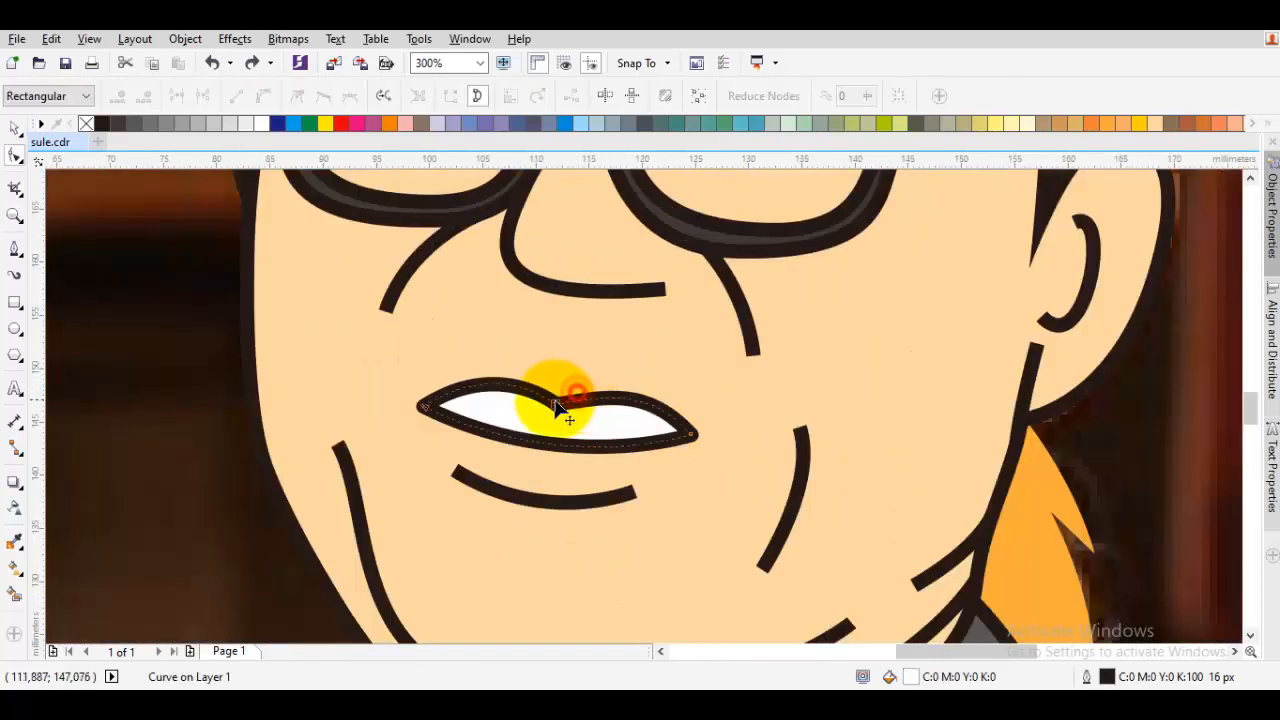
pyautogui.scroll(1, 557, 403)
pyautogui.click(570, 313)
pyautogui.click(85, 124)
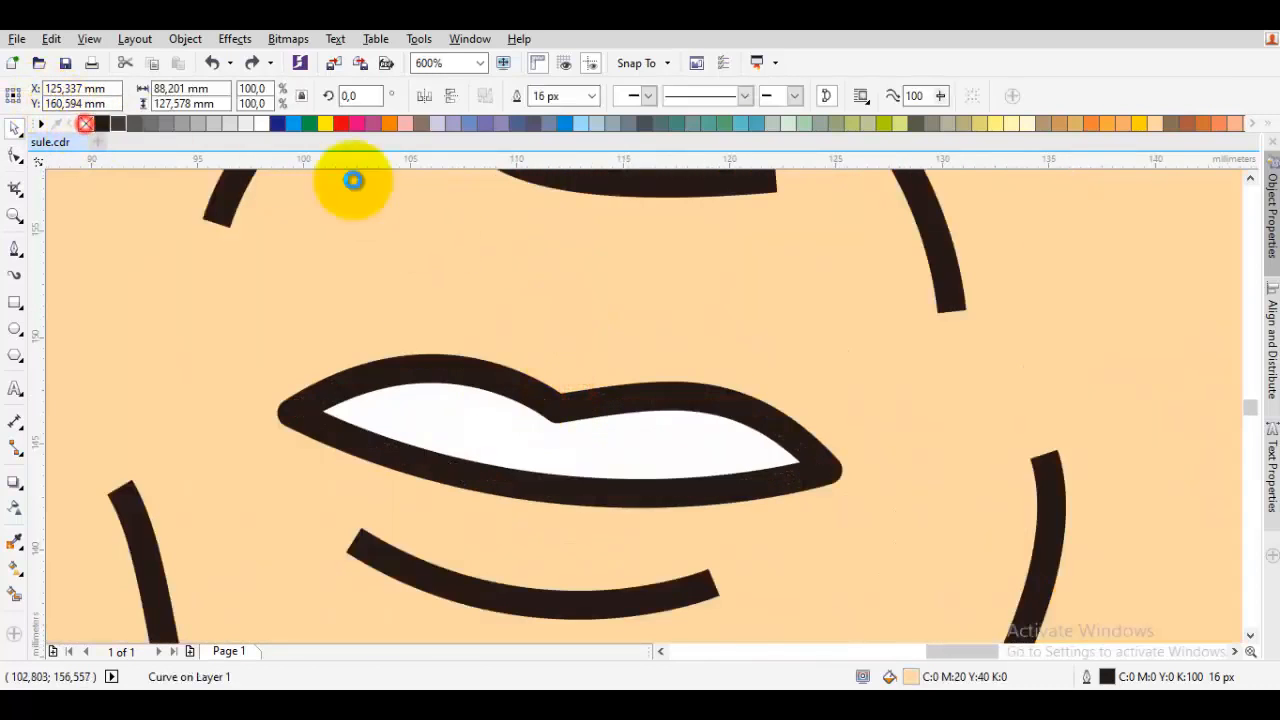
# Move the middle node of the upper lip slightly upward and restore the face's skin-coloured fill of C0 M20 Y40 K0
pyautogui.doubleClick(610, 412)
pyautogui.moveTo(556, 409)
pyautogui.mouseDown()
pyautogui.moveTo(544, 390)
pyautogui.moveTo(552, 398)
pyautogui.mouseUp()
pyautogui.scroll(-1, 762, 412)
pyautogui.press('space')
pyautogui.press('Escape')
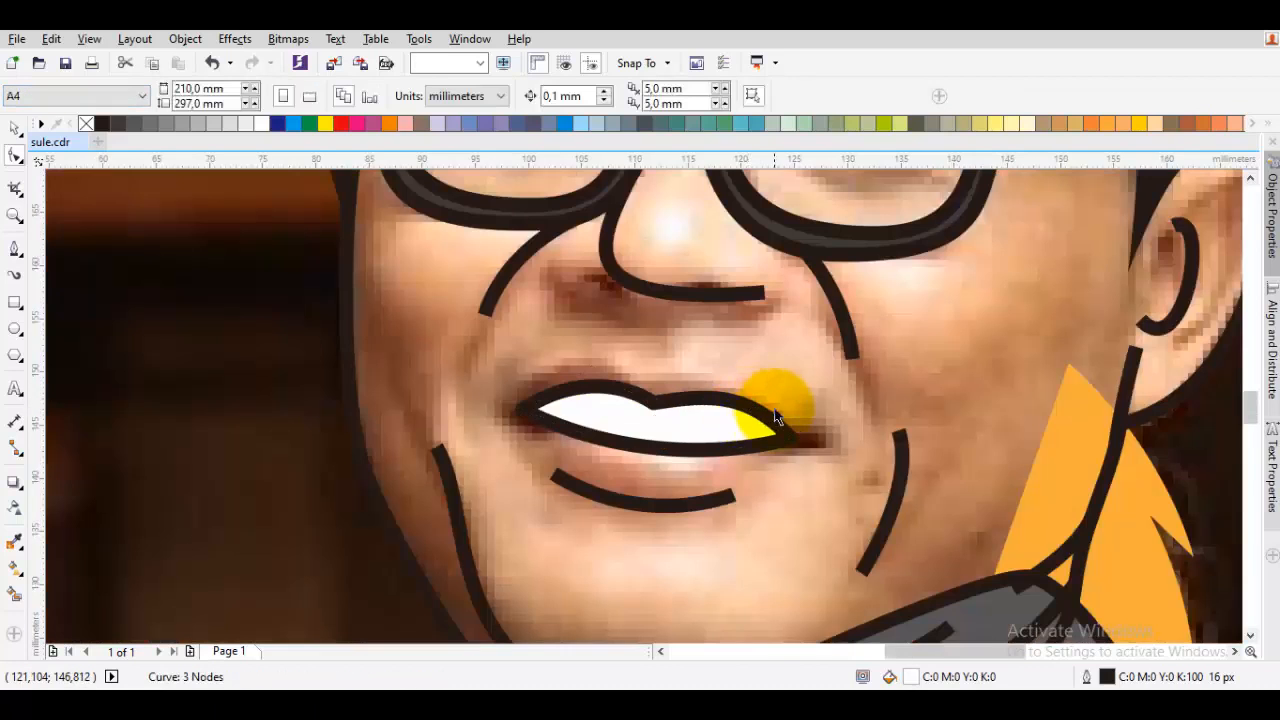
pyautogui.moveTo(771, 412); pyautogui.dragTo(655, 407)
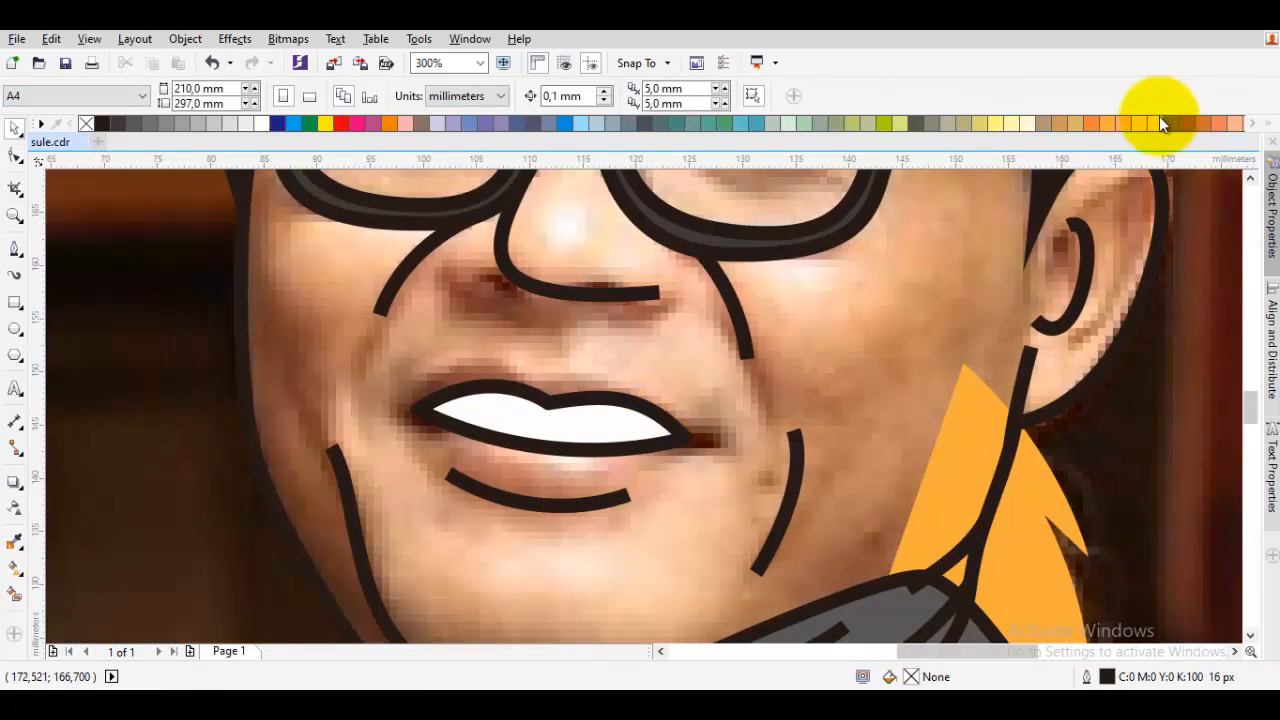
# Copy the complete vector portrait without the photo to the empty area beside the page and group the copied objects
pyautogui.scroll(-7, 944, 280)
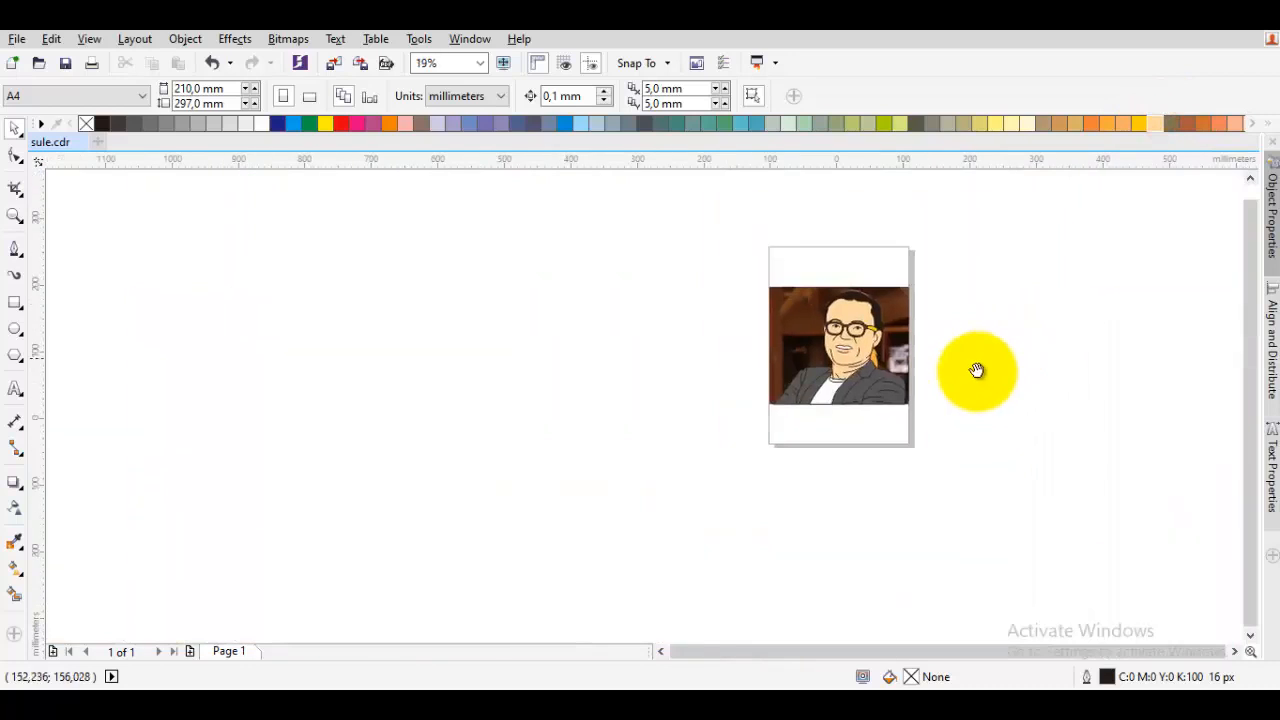
pyautogui.moveTo(1017, 447); pyautogui.dragTo(766, 263)
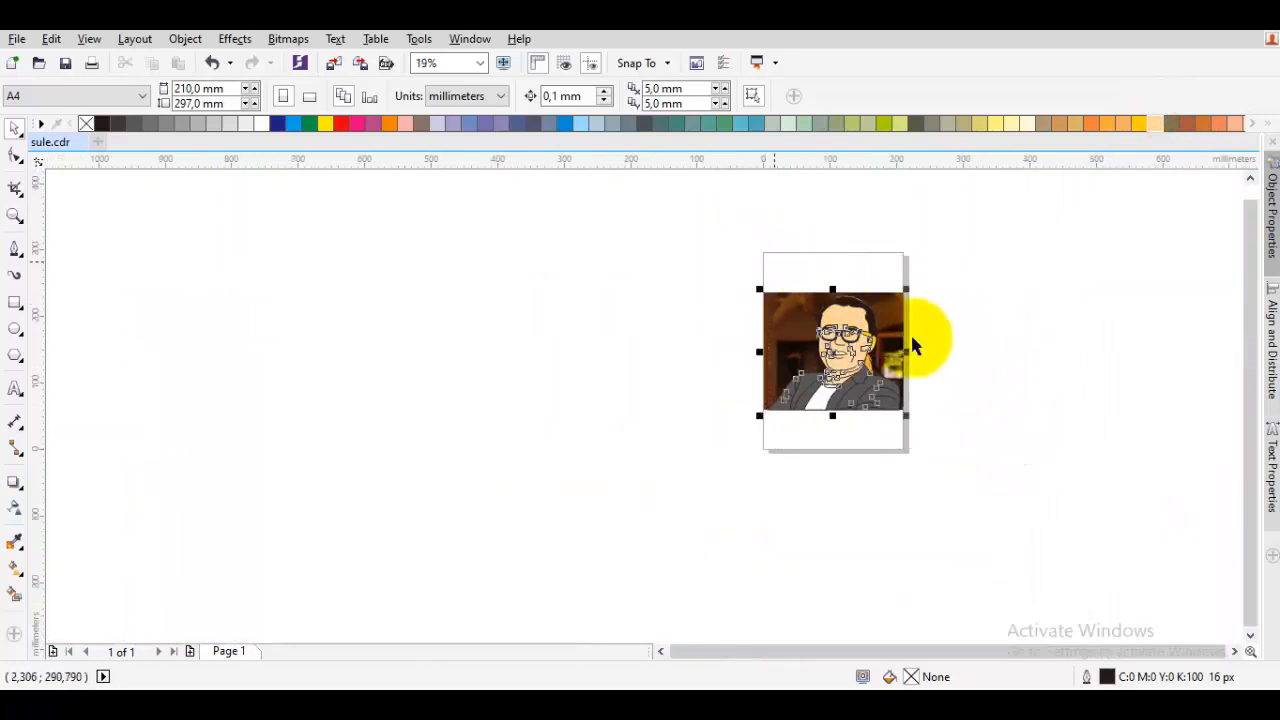
pyautogui.hscroll(2, 914, 343)
pyautogui.moveTo(690, 330); pyautogui.dragTo(998, 328)
pyautogui.rightClick(998, 328)
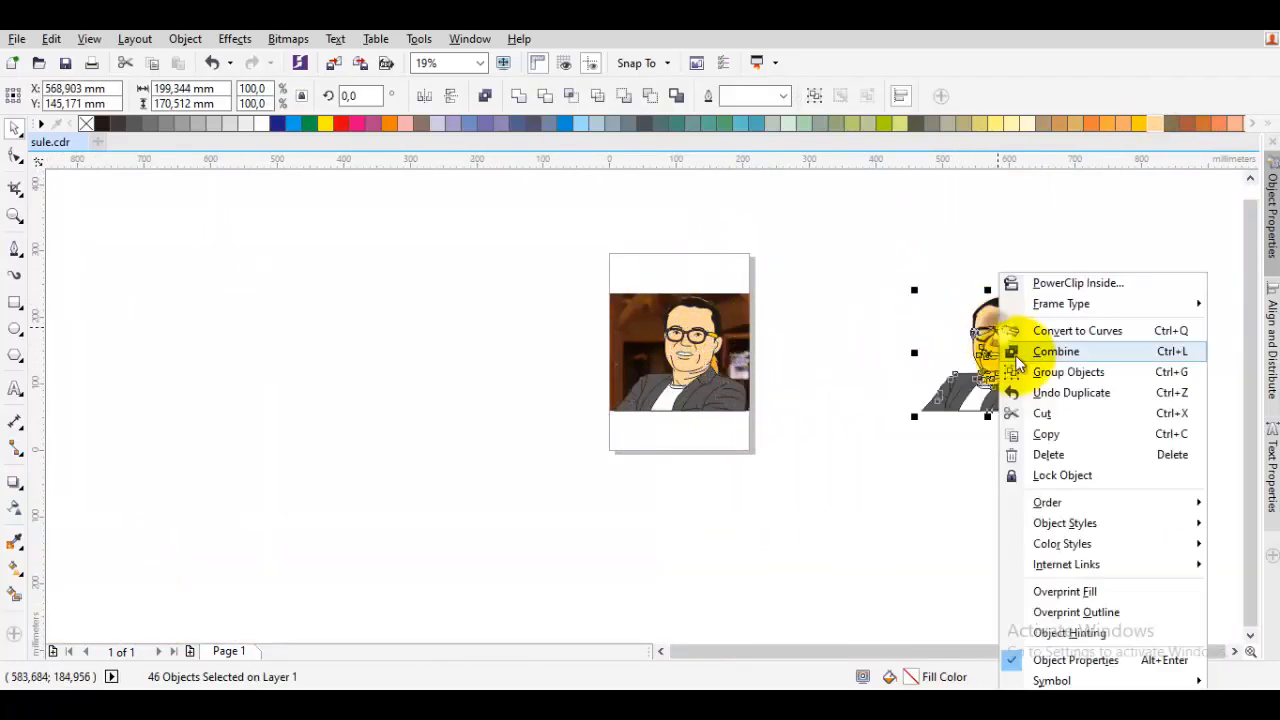
pyautogui.click(1066, 371)
pyautogui.click(1071, 351)
# Draw a rectangle about 182 by 123 mm over the portrait copy and send it behind the portrait
pyautogui.scroll(2, 1071, 351)
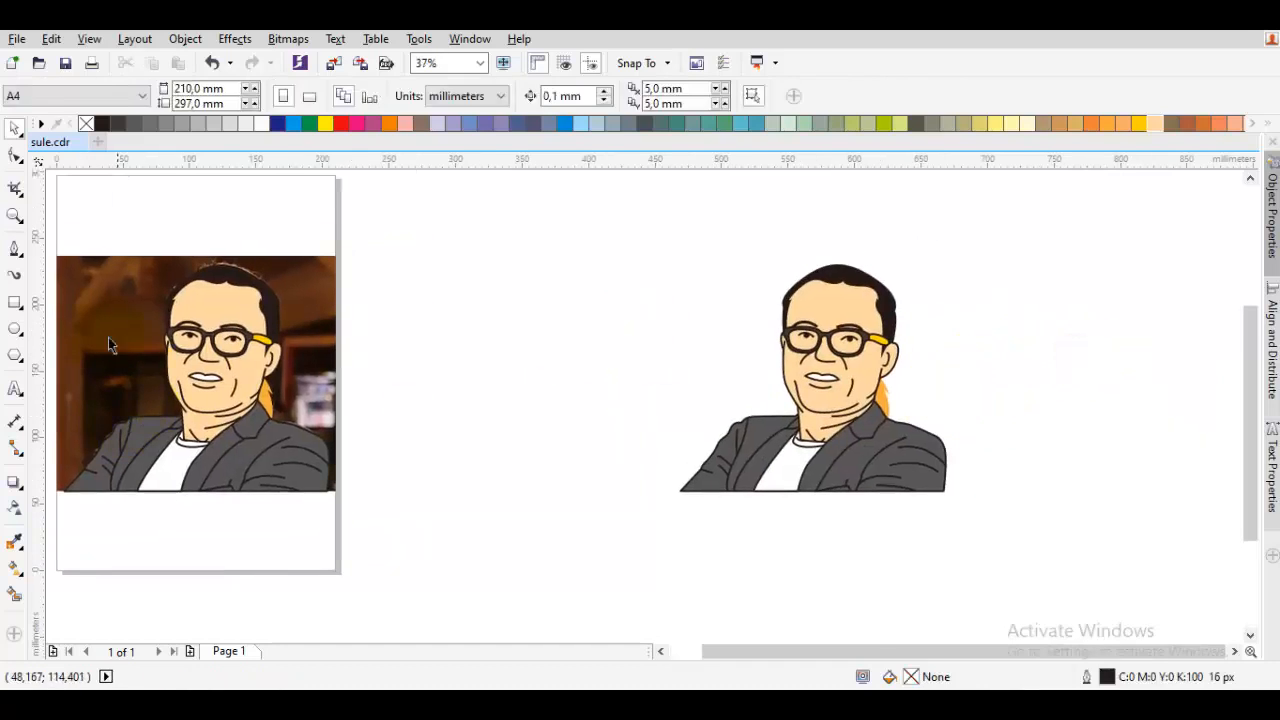
pyautogui.click(15, 300)
pyautogui.moveTo(698, 297); pyautogui.dragTo(941, 466)
pyautogui.rightClick(929, 389)
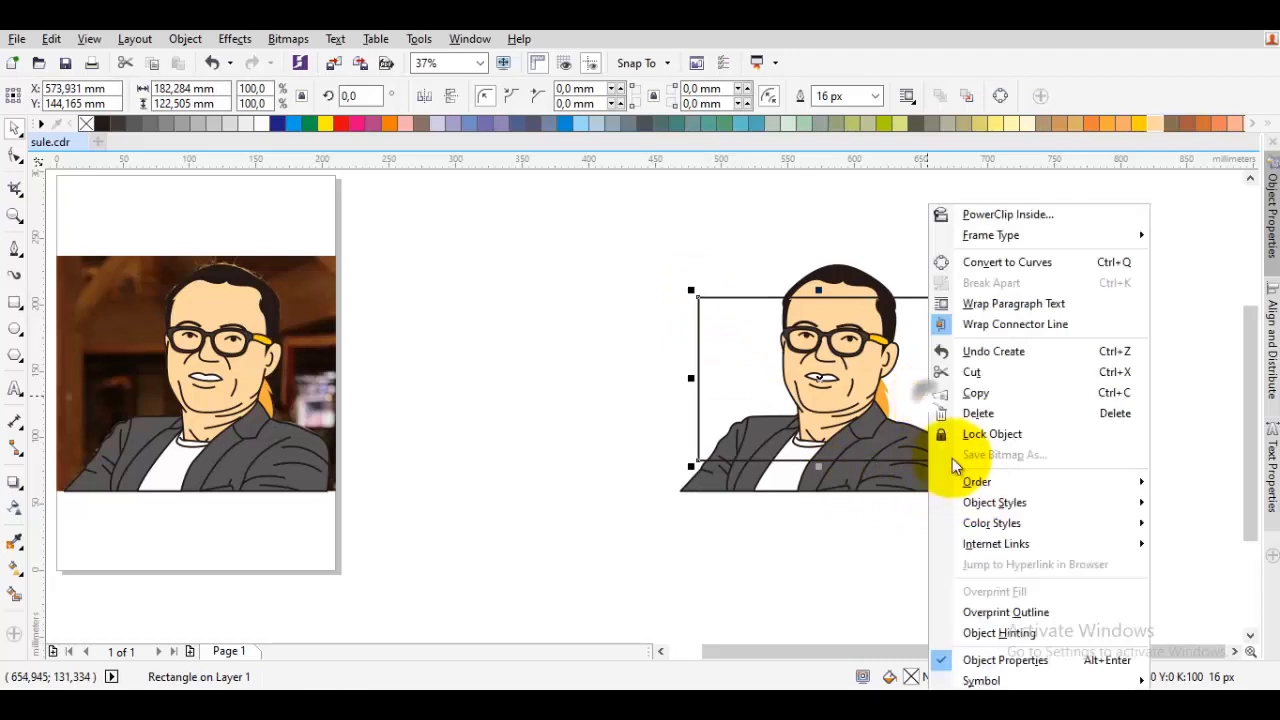
pyautogui.moveTo(975, 490)
pyautogui.click(800, 553)
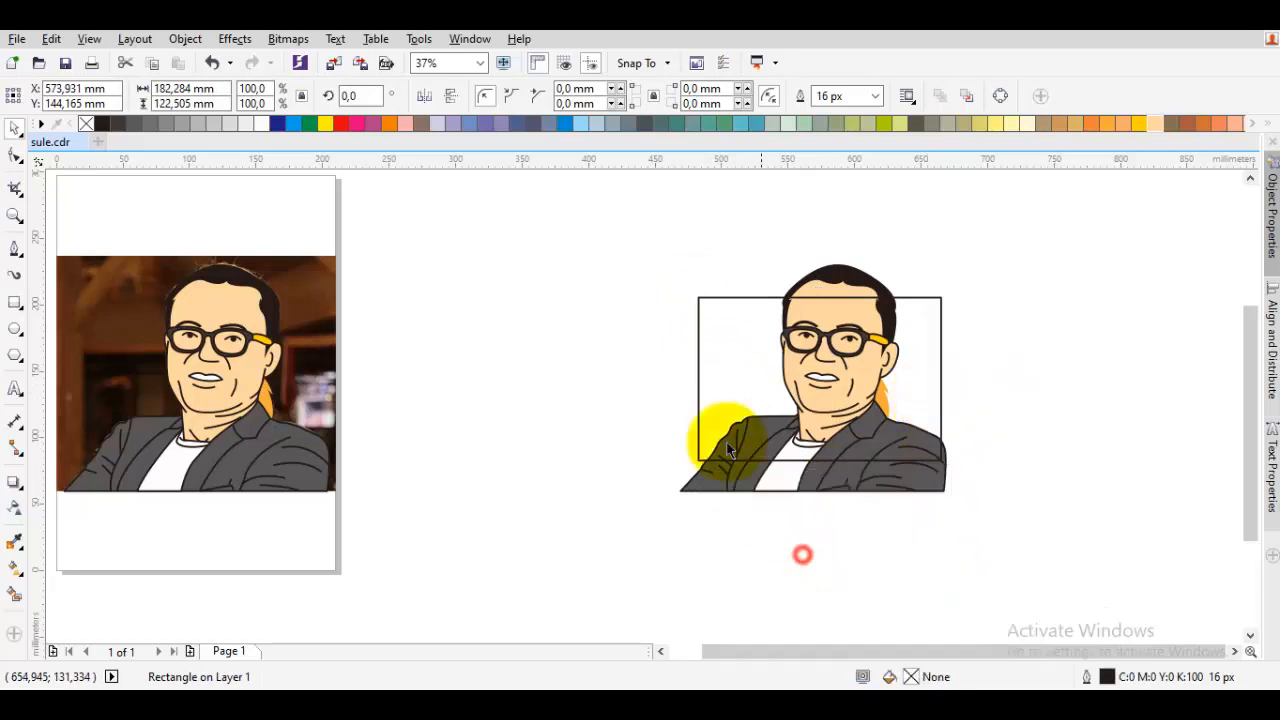
# Remove the background rectangle's outline and try several palette fills, settling on teal C60 M0 Y40 K20
pyautogui.click(1122, 123)
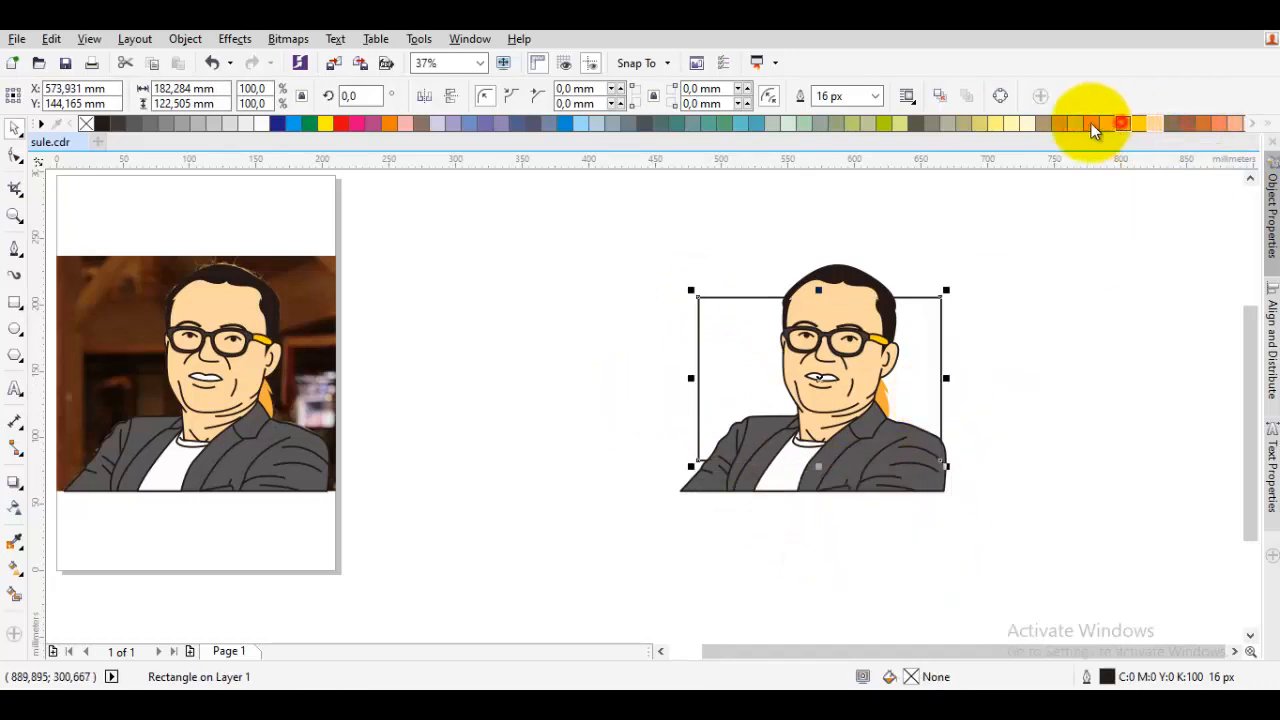
pyautogui.rightClick(86, 124)
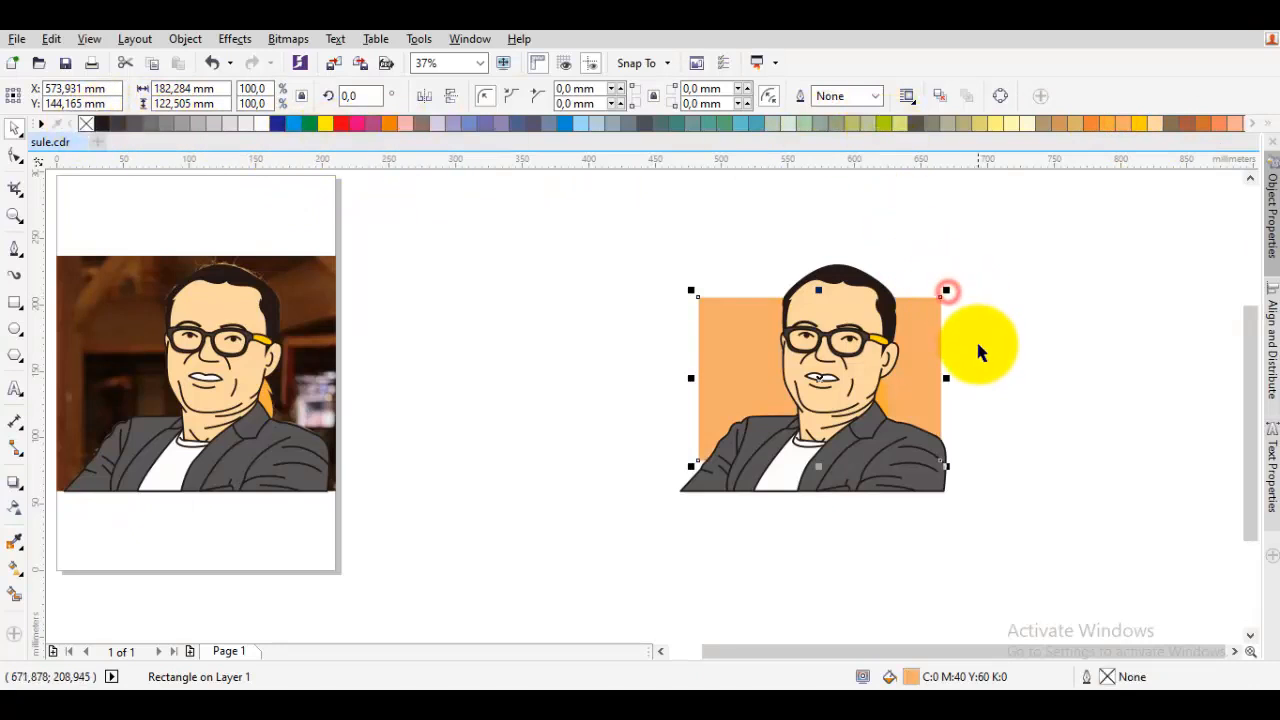
pyautogui.scroll(2, 920, 386)
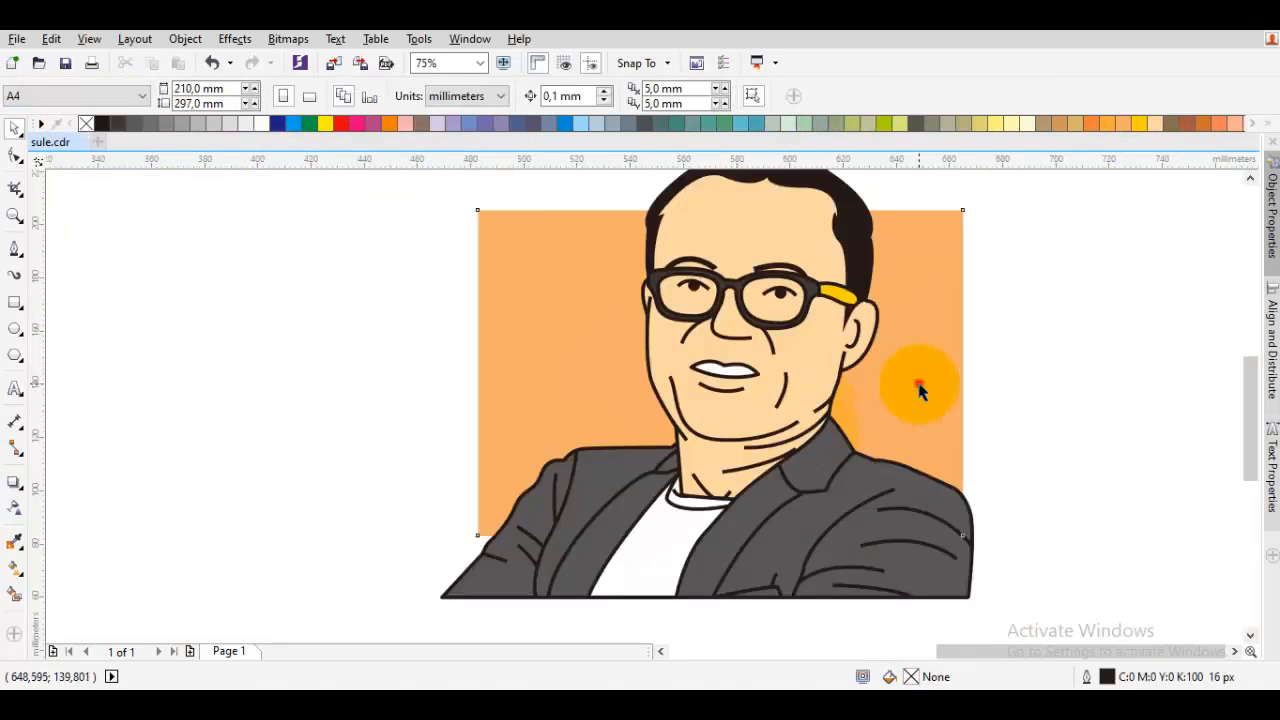
pyautogui.click(795, 122)
pyautogui.click(805, 122)
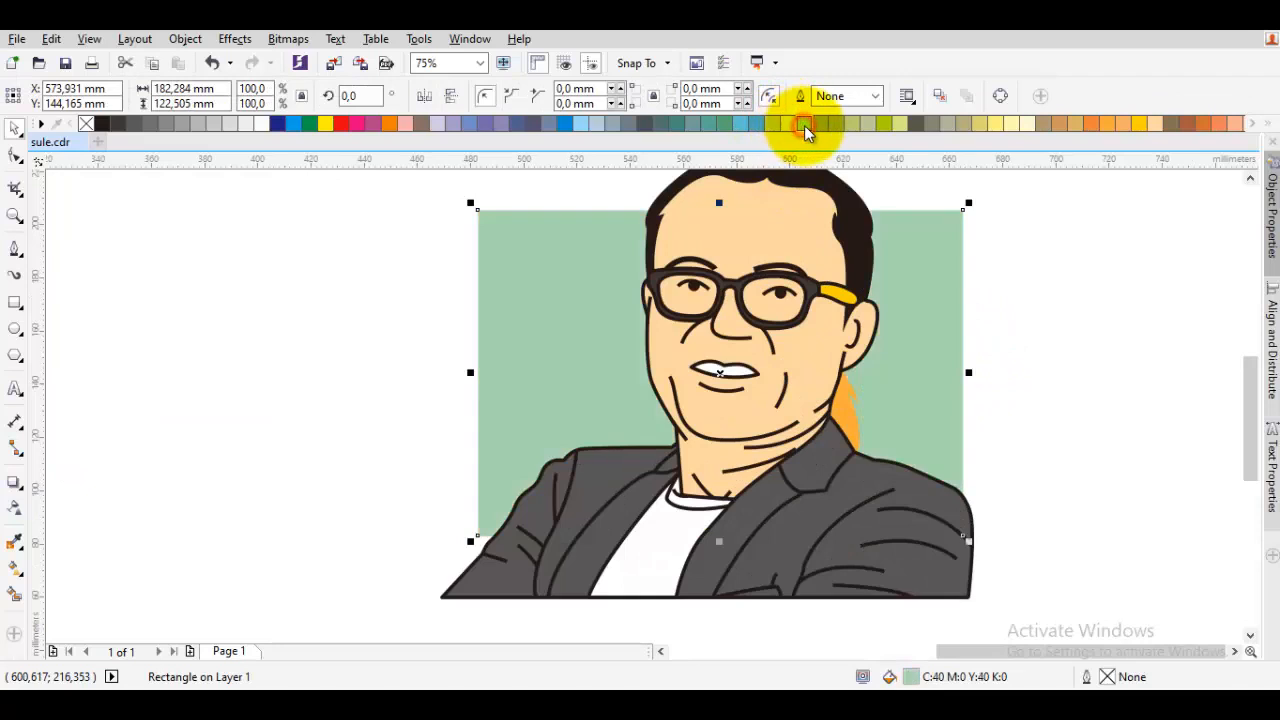
pyautogui.click(612, 124)
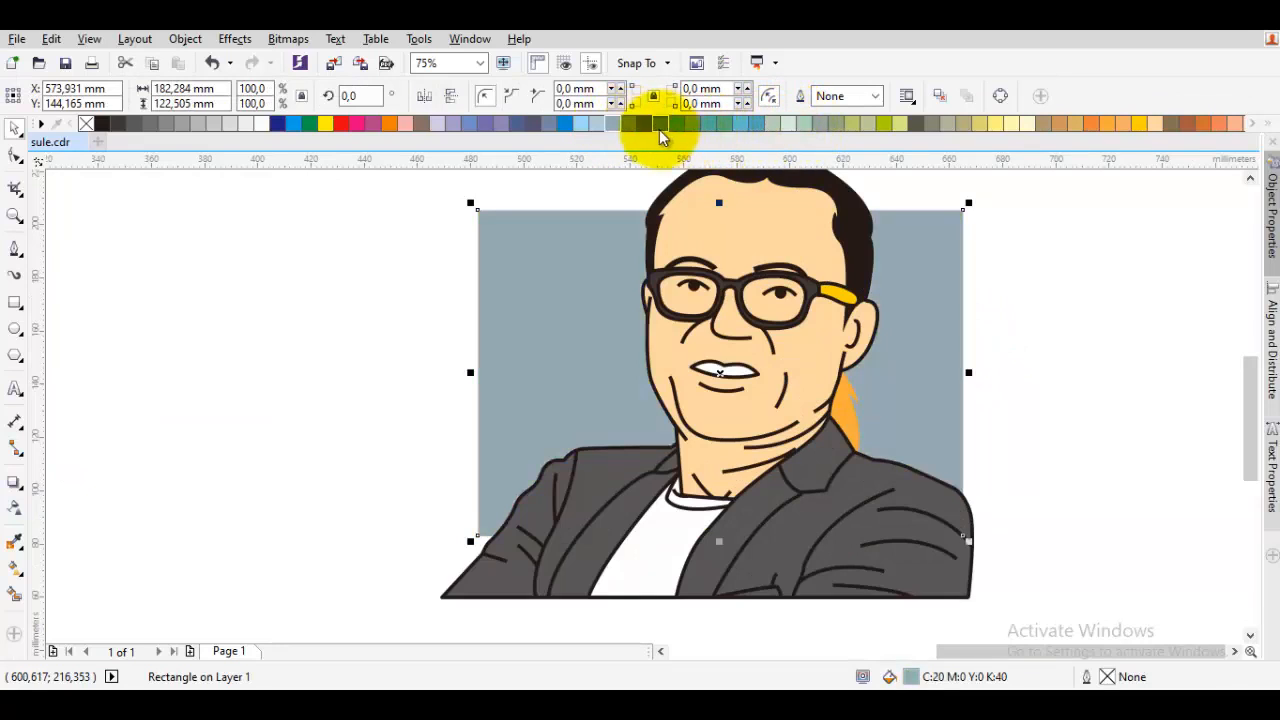
pyautogui.click(649, 125)
pyautogui.click(709, 125)
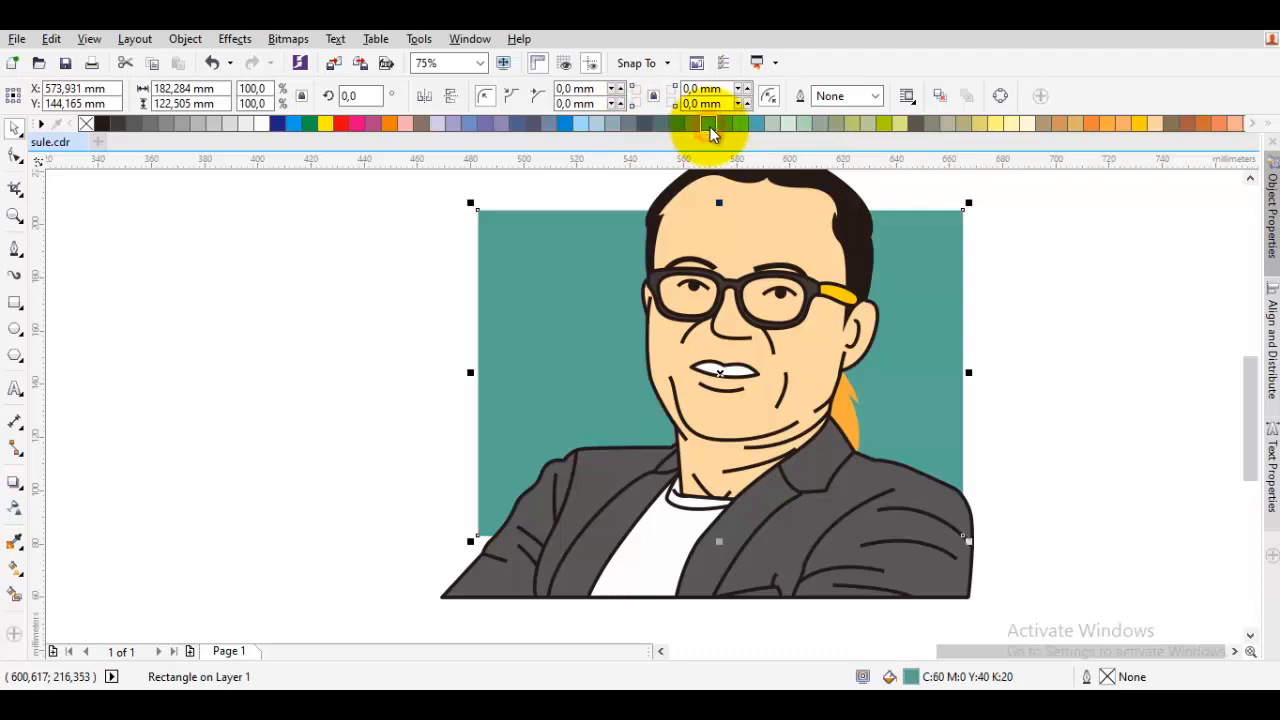
pyautogui.click(1006, 266)
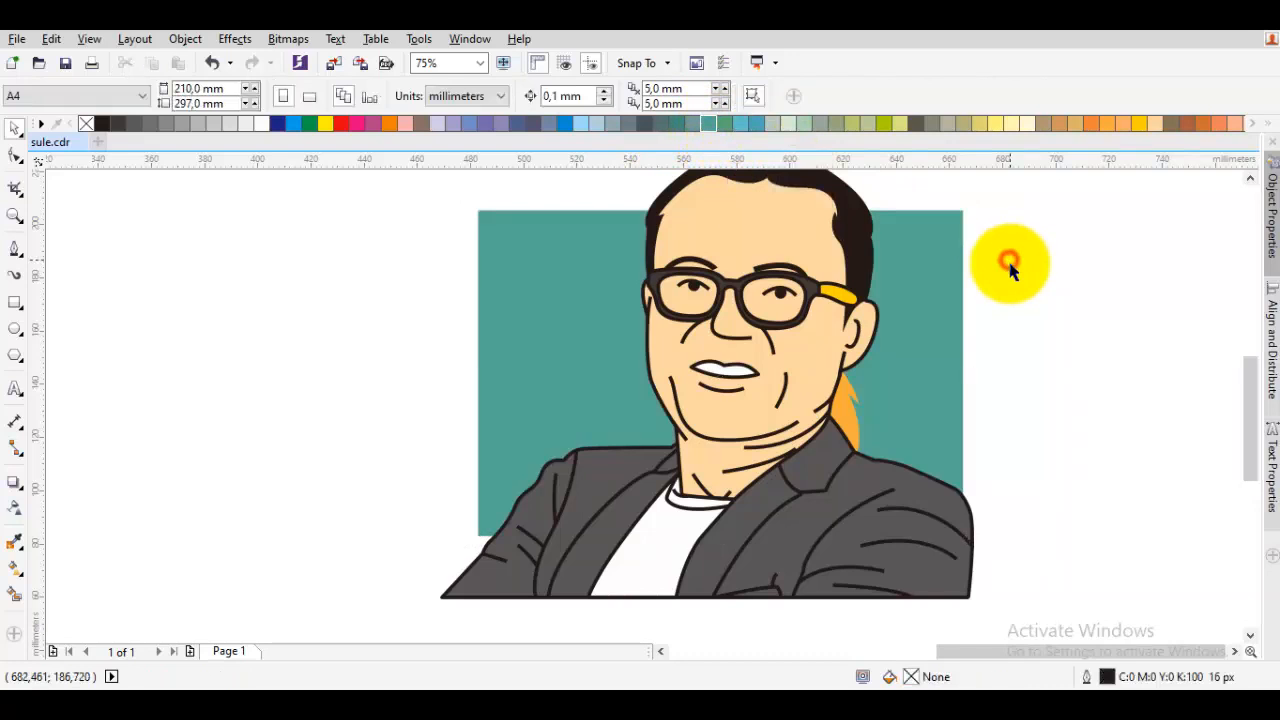
pyautogui.scroll(-2, 1045, 282)
pyautogui.scroll(-2, 1128, 443)
pyautogui.moveTo(1074, 500); pyautogui.dragTo(778, 316)
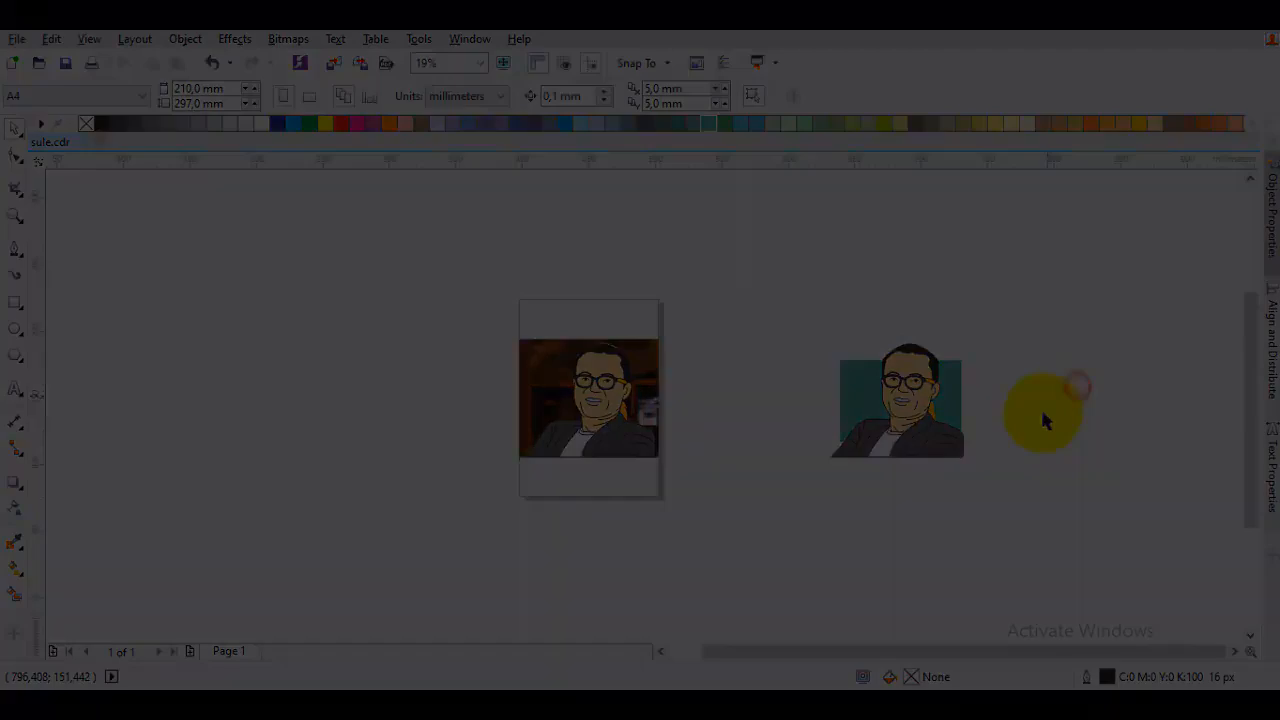